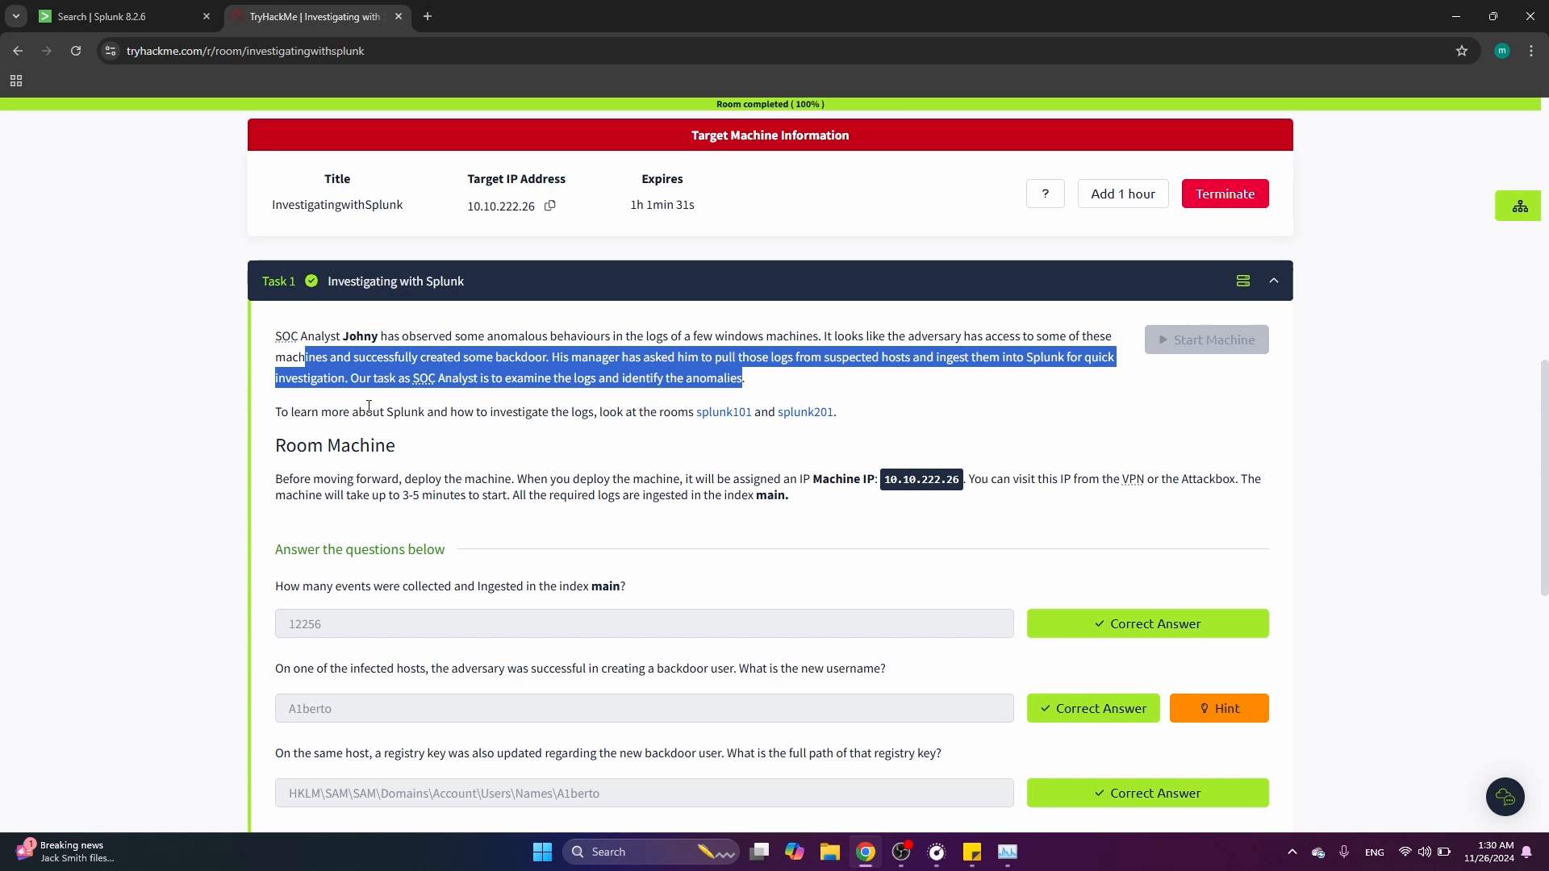
Search Splunk's index "main" with the time range set to All time to count the ingested events
left_click(457, 339)
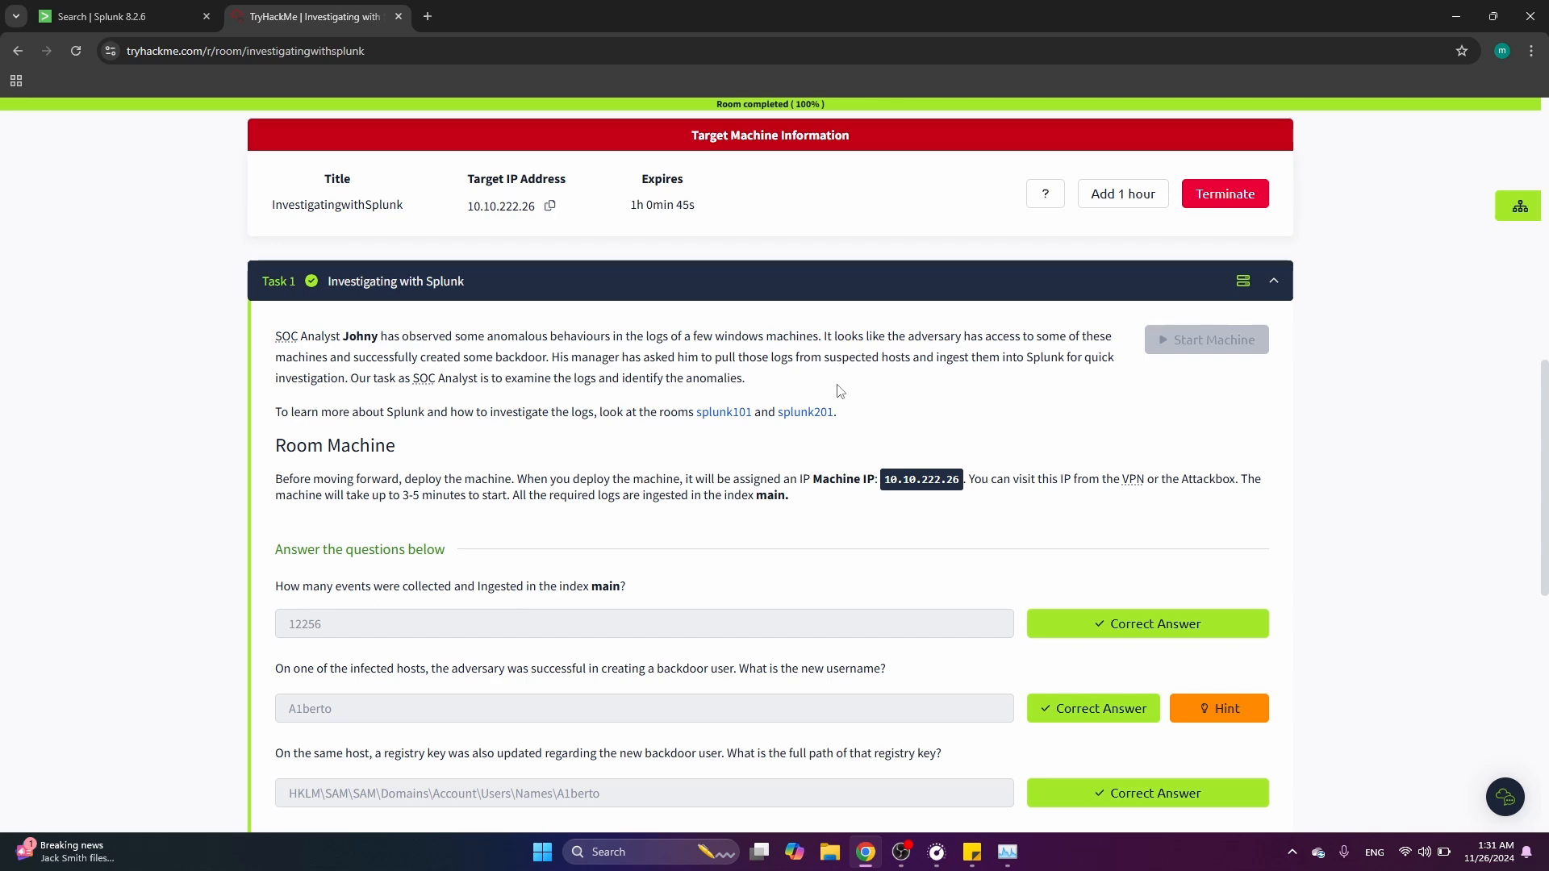
scroll(840, 391, "down", 3)
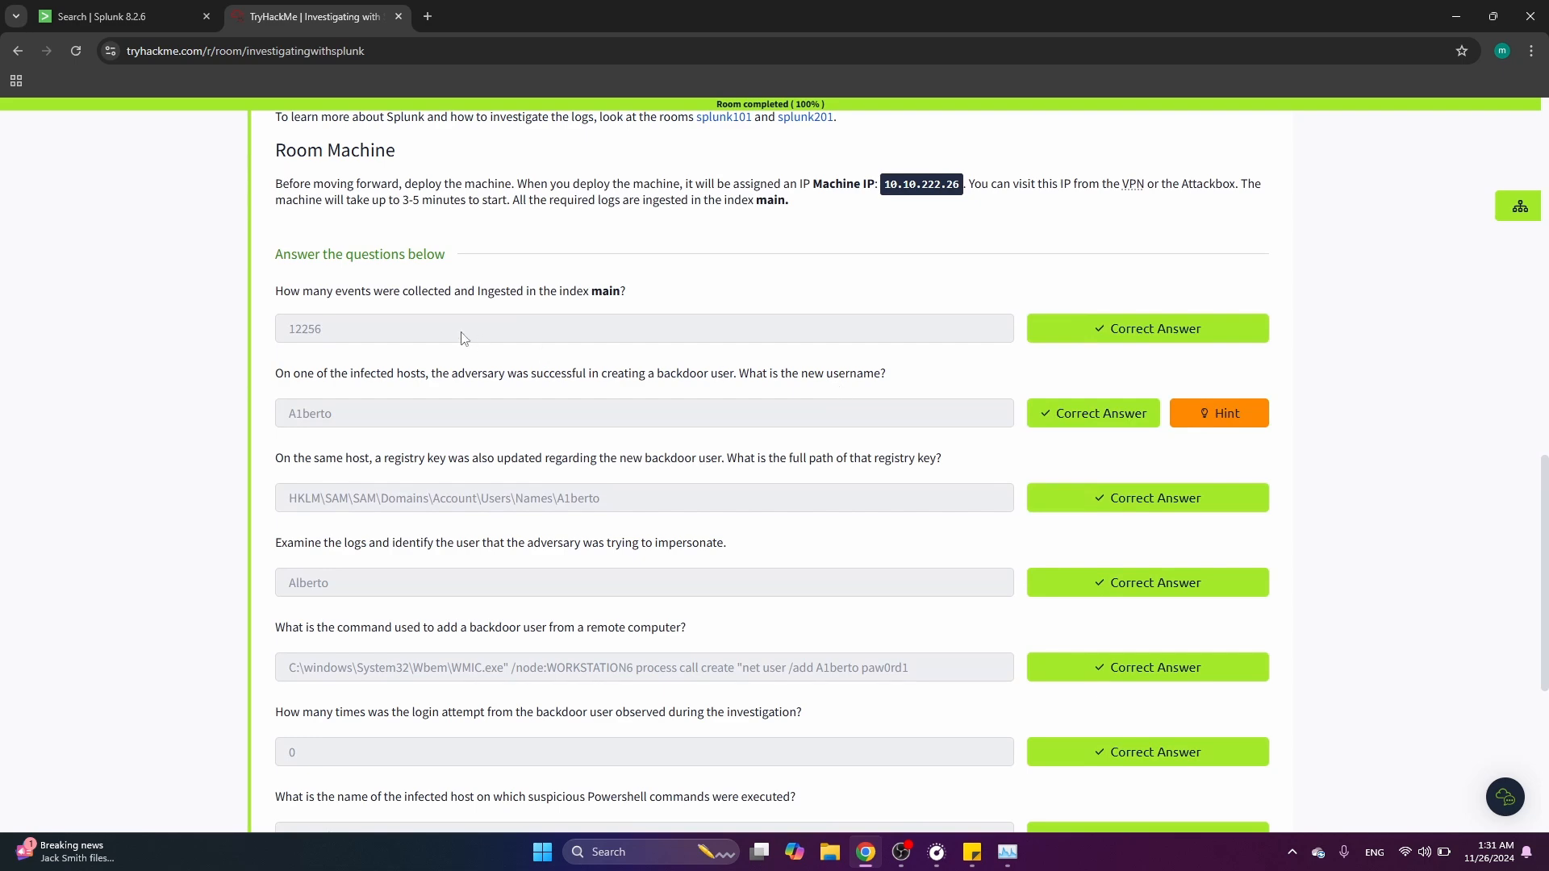
left_click(123, 14)
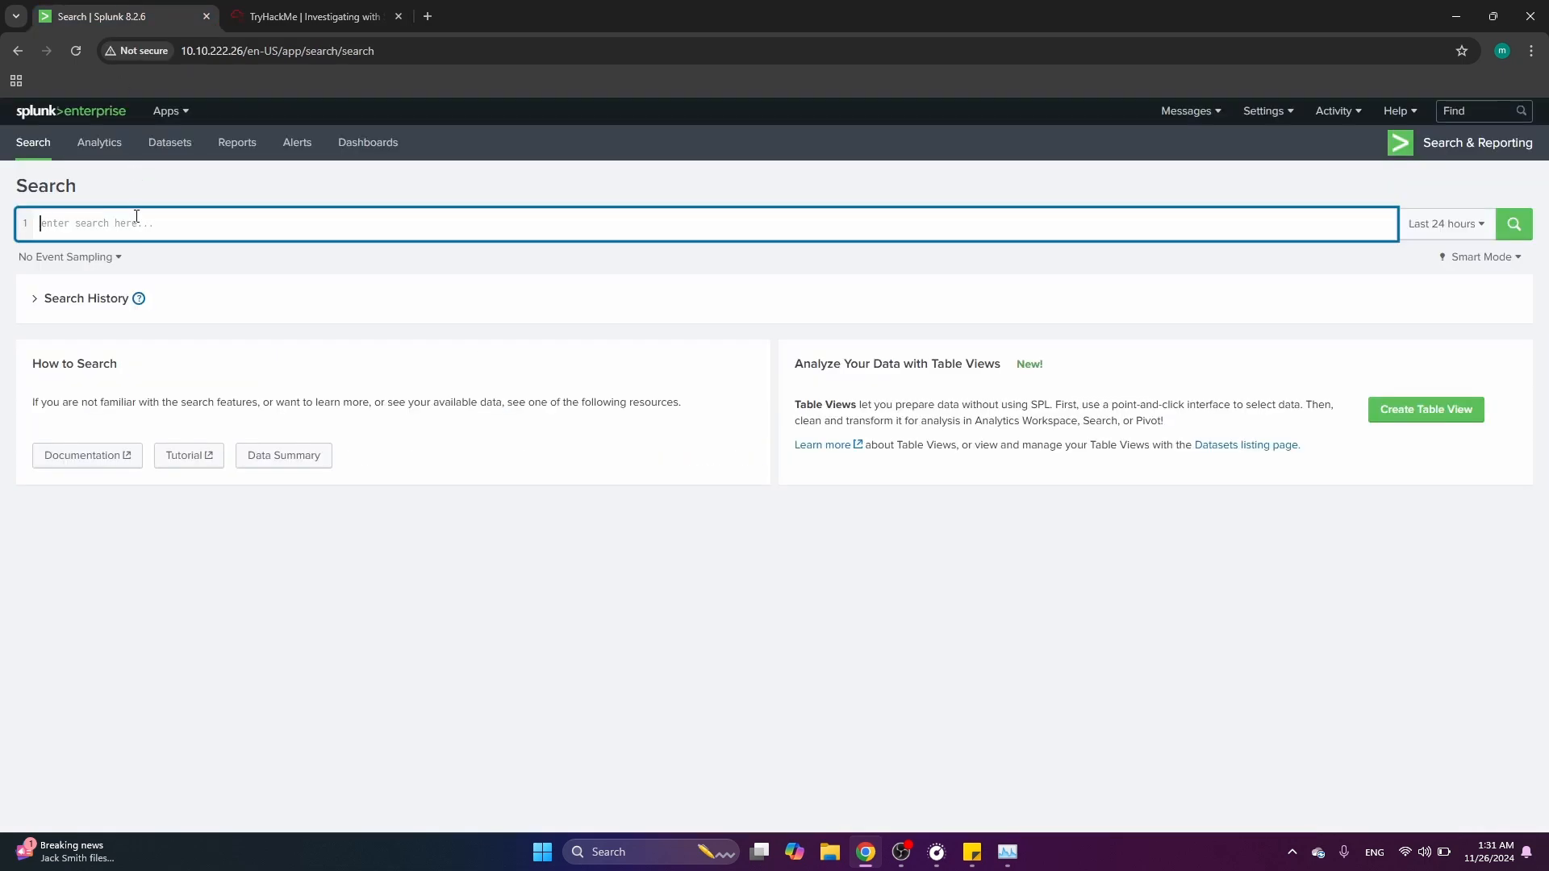
left_click(257, 11)
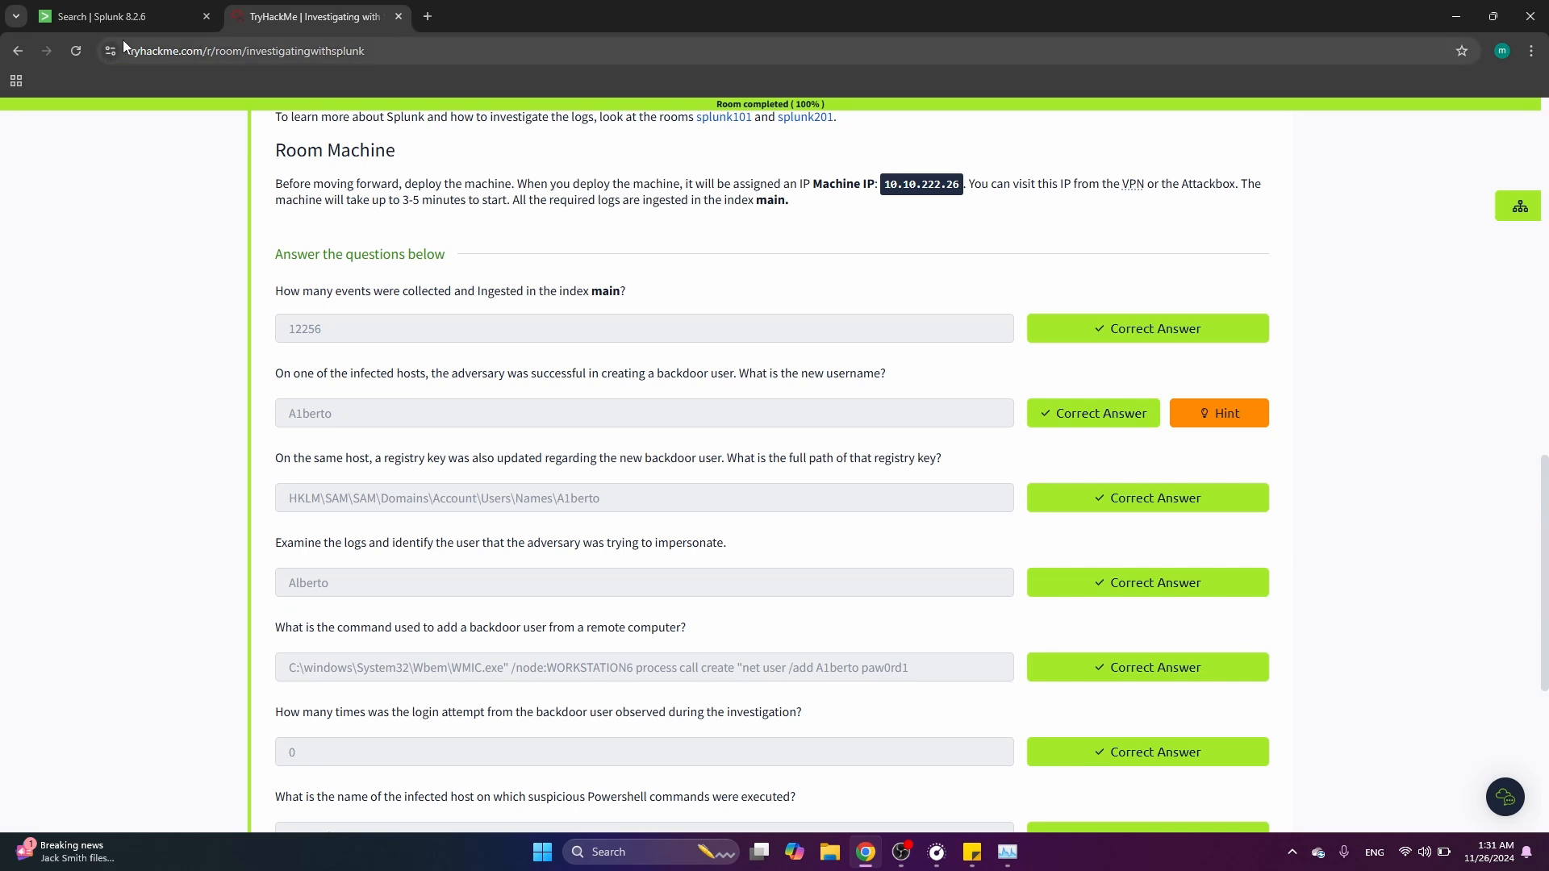
left_click(121, 16)
type("index")
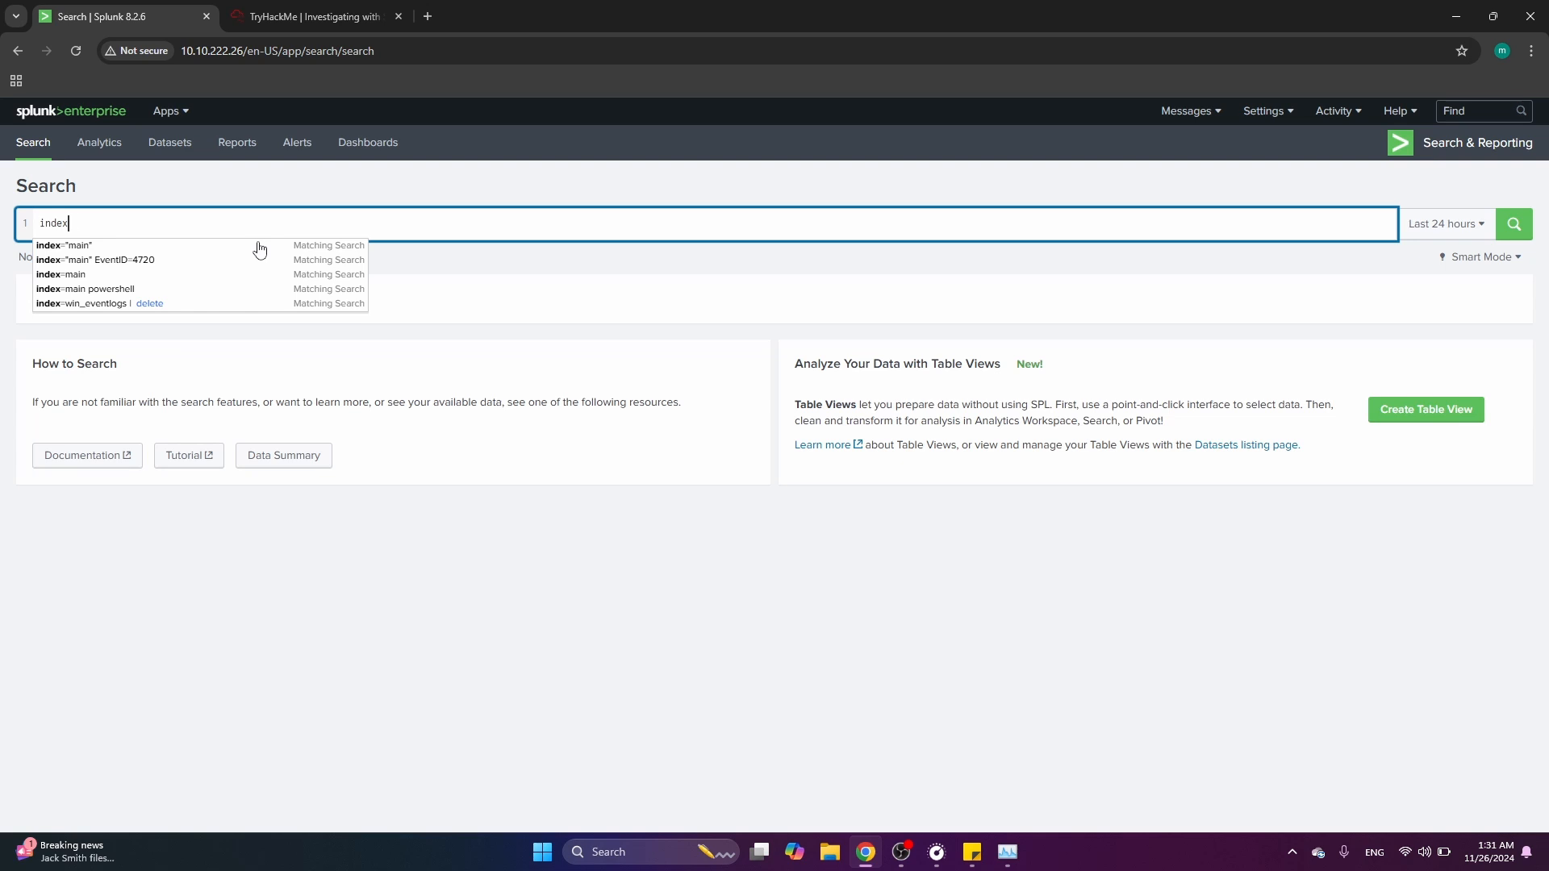
type("=\"ma")
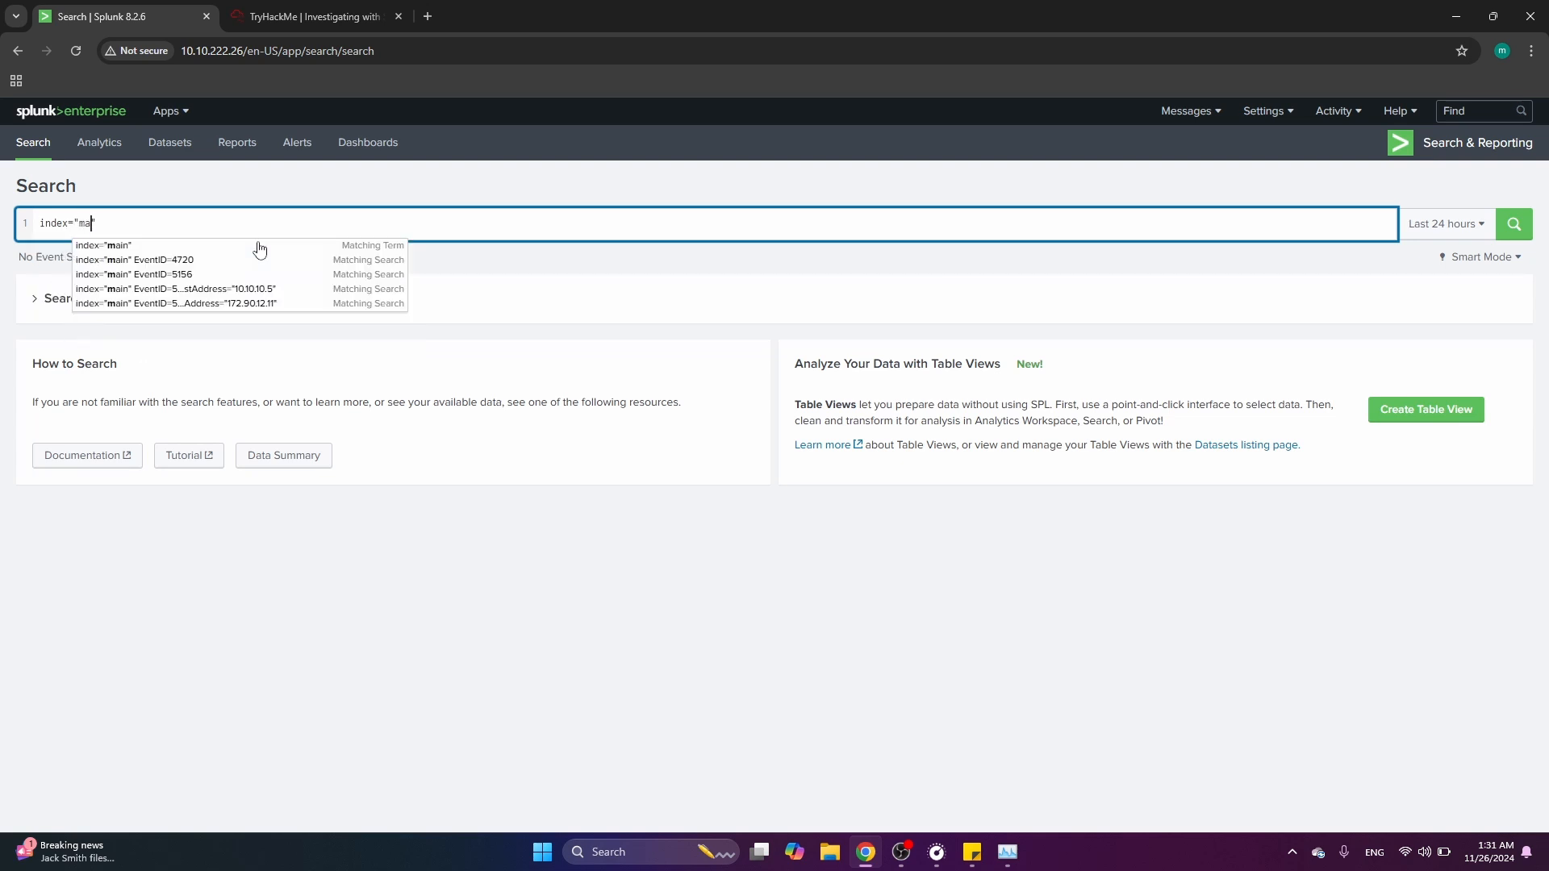
type("in")
key("Return")
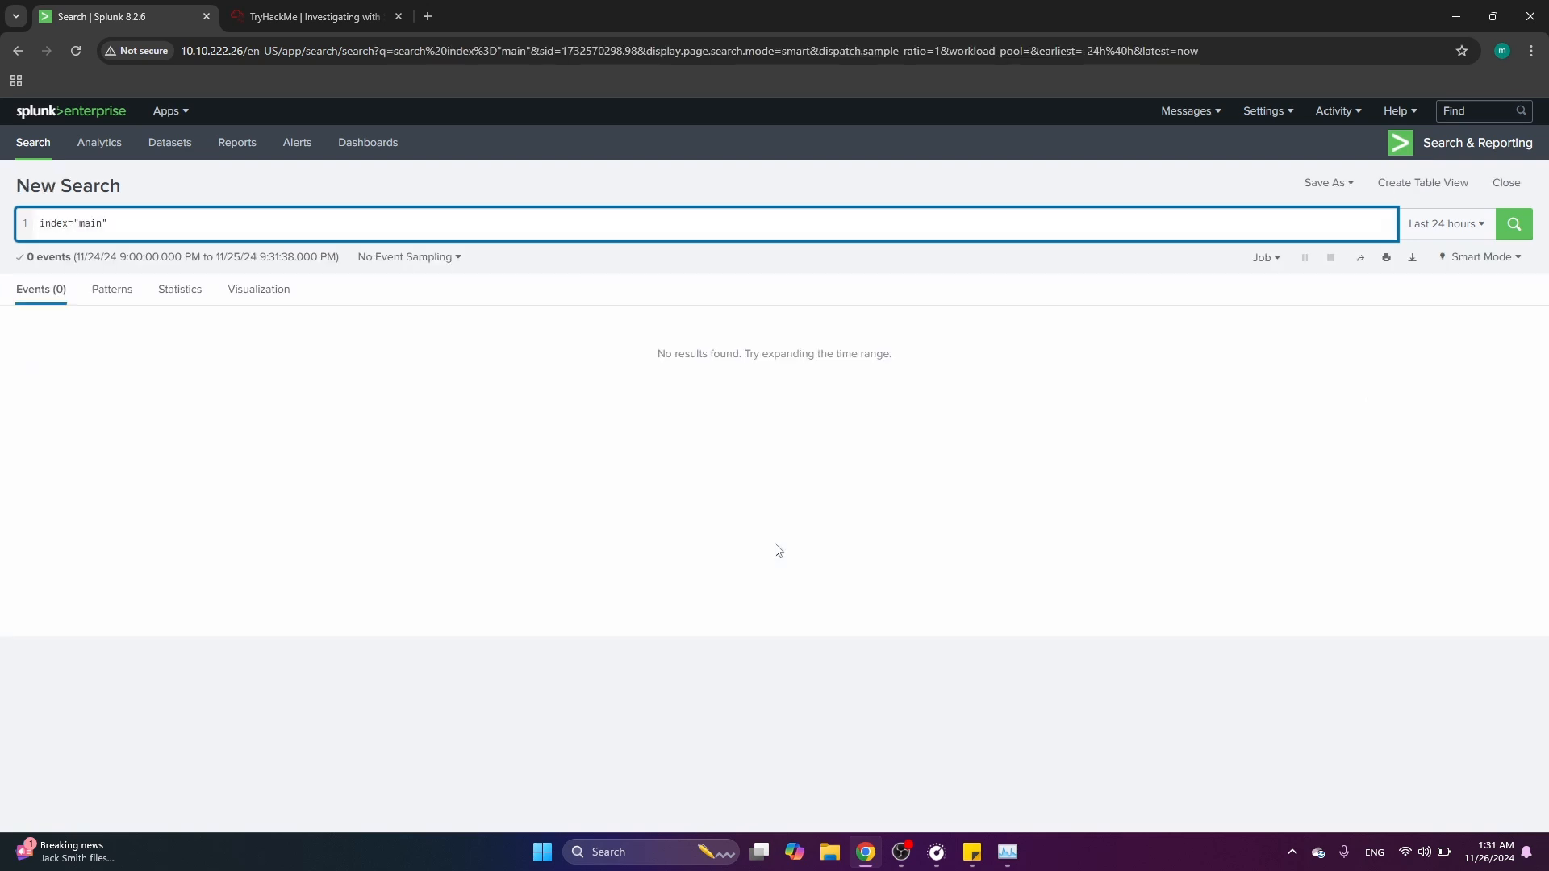
left_click(1439, 230)
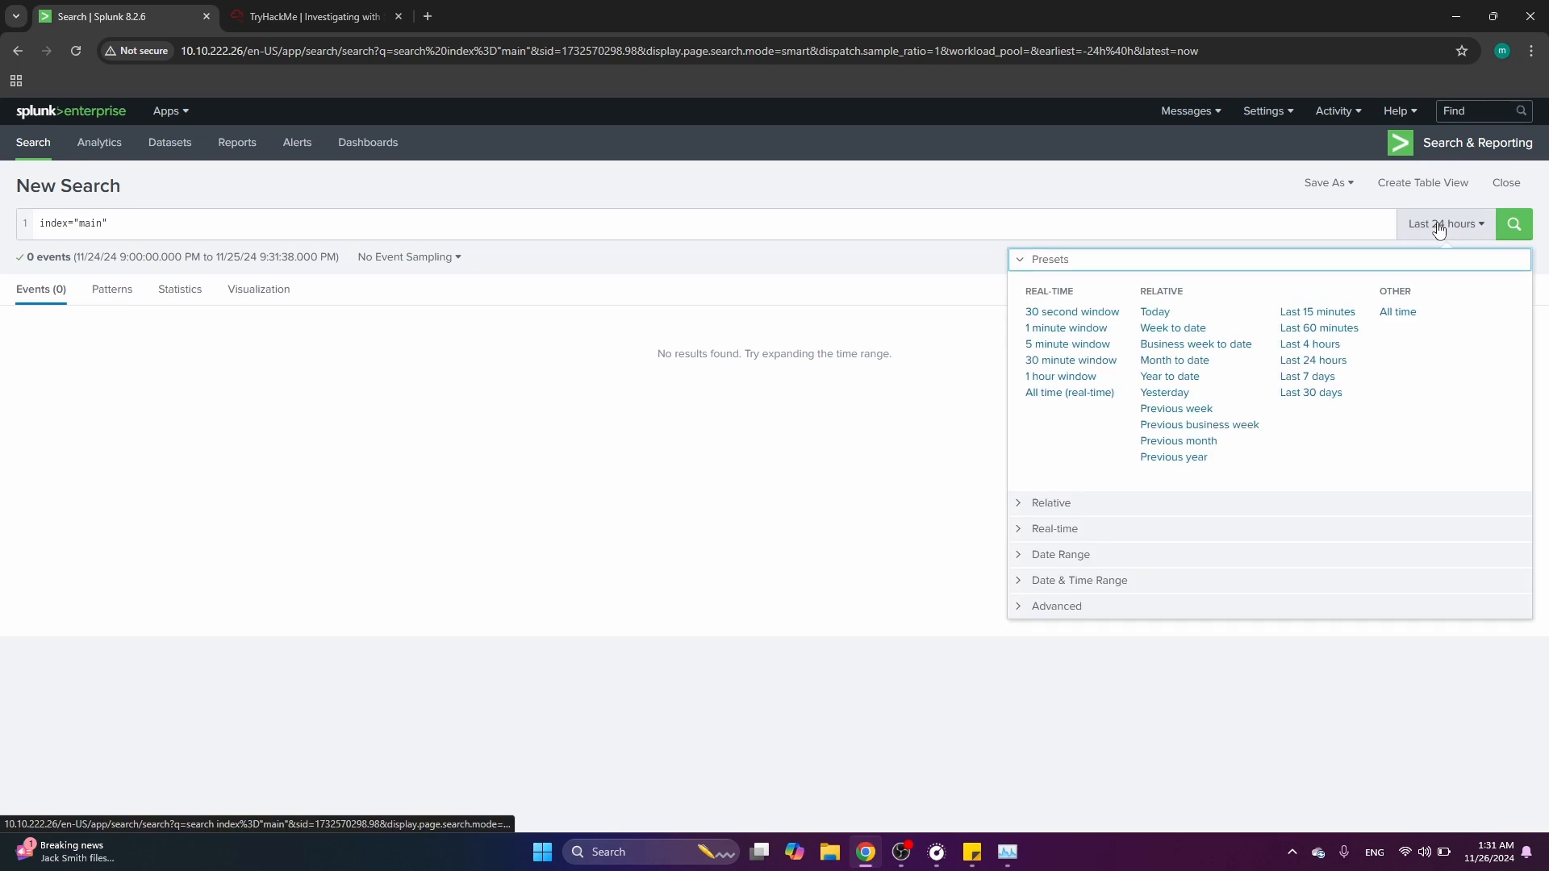
left_click(1397, 311)
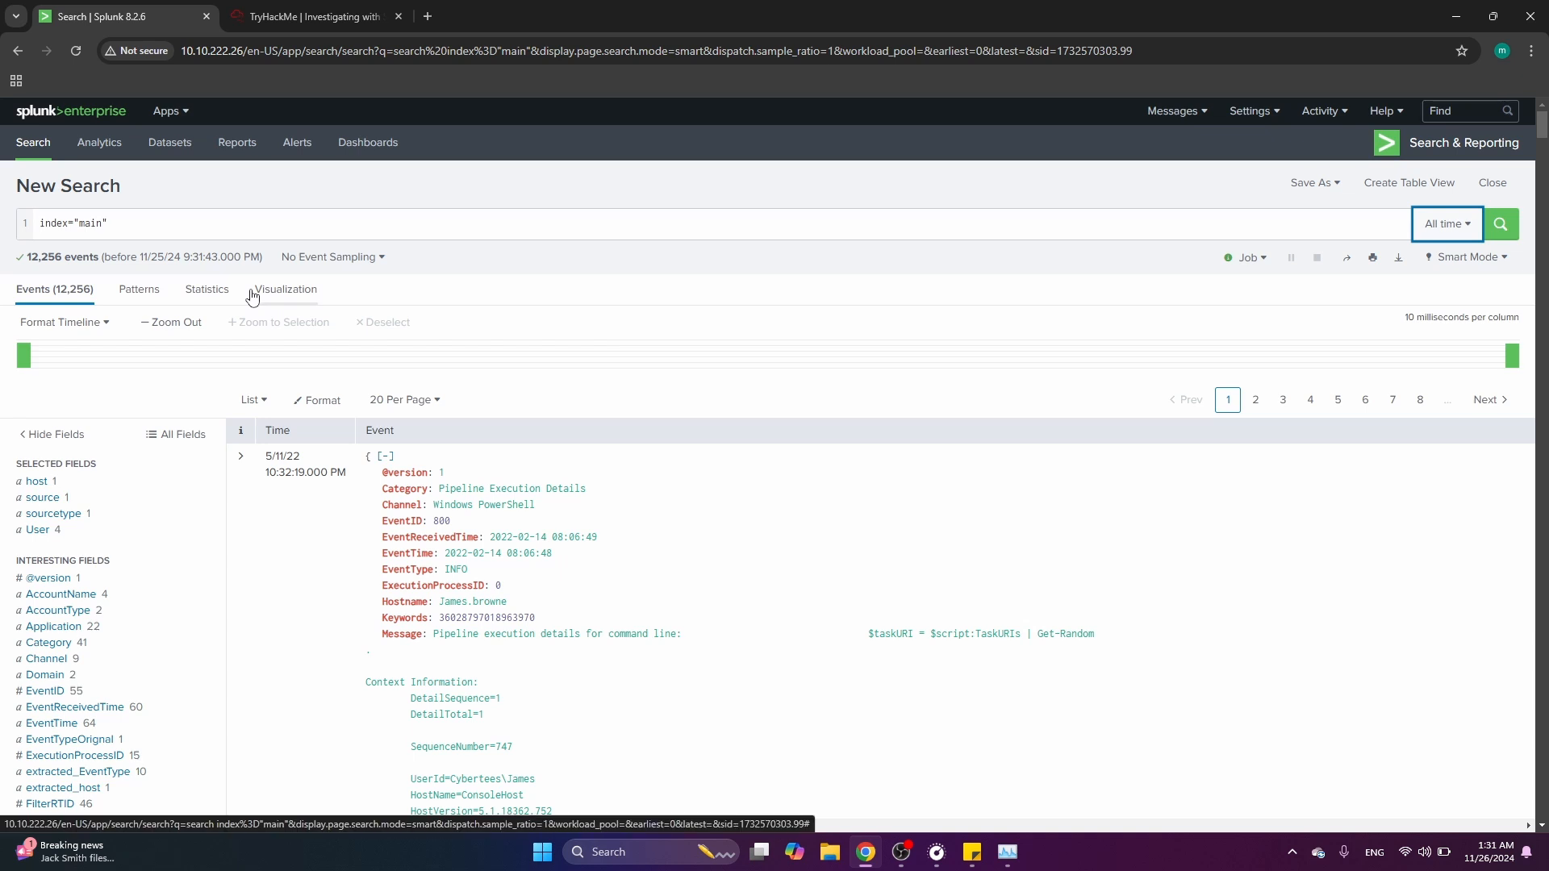
Compare the event count with the answer to the first room question, then return to the Splunk search
left_click(314, 16)
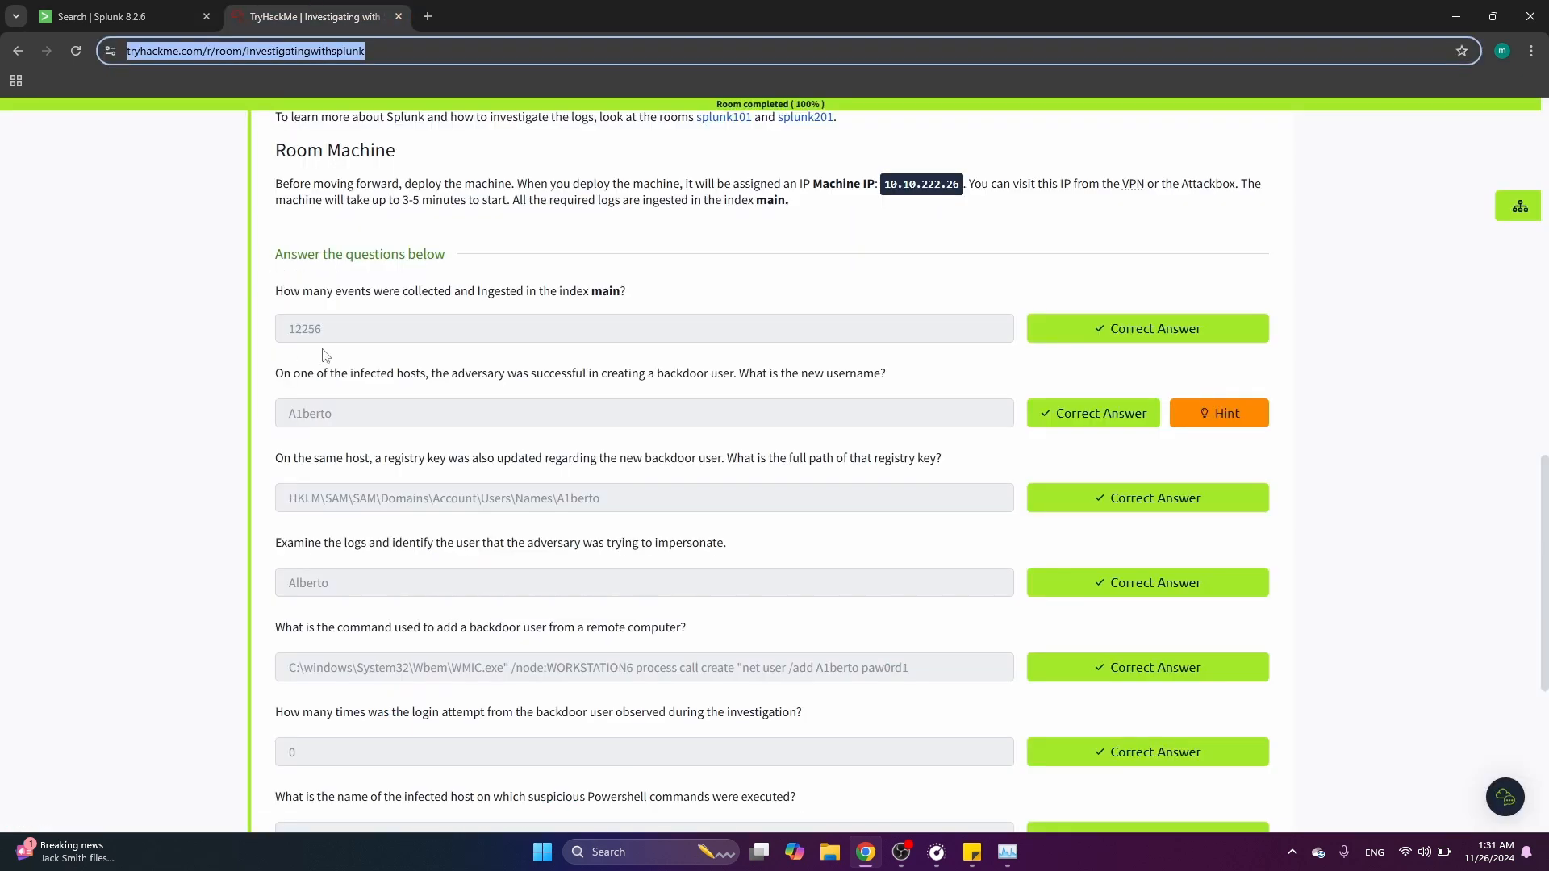
left_click_drag(337, 337, 232, 337)
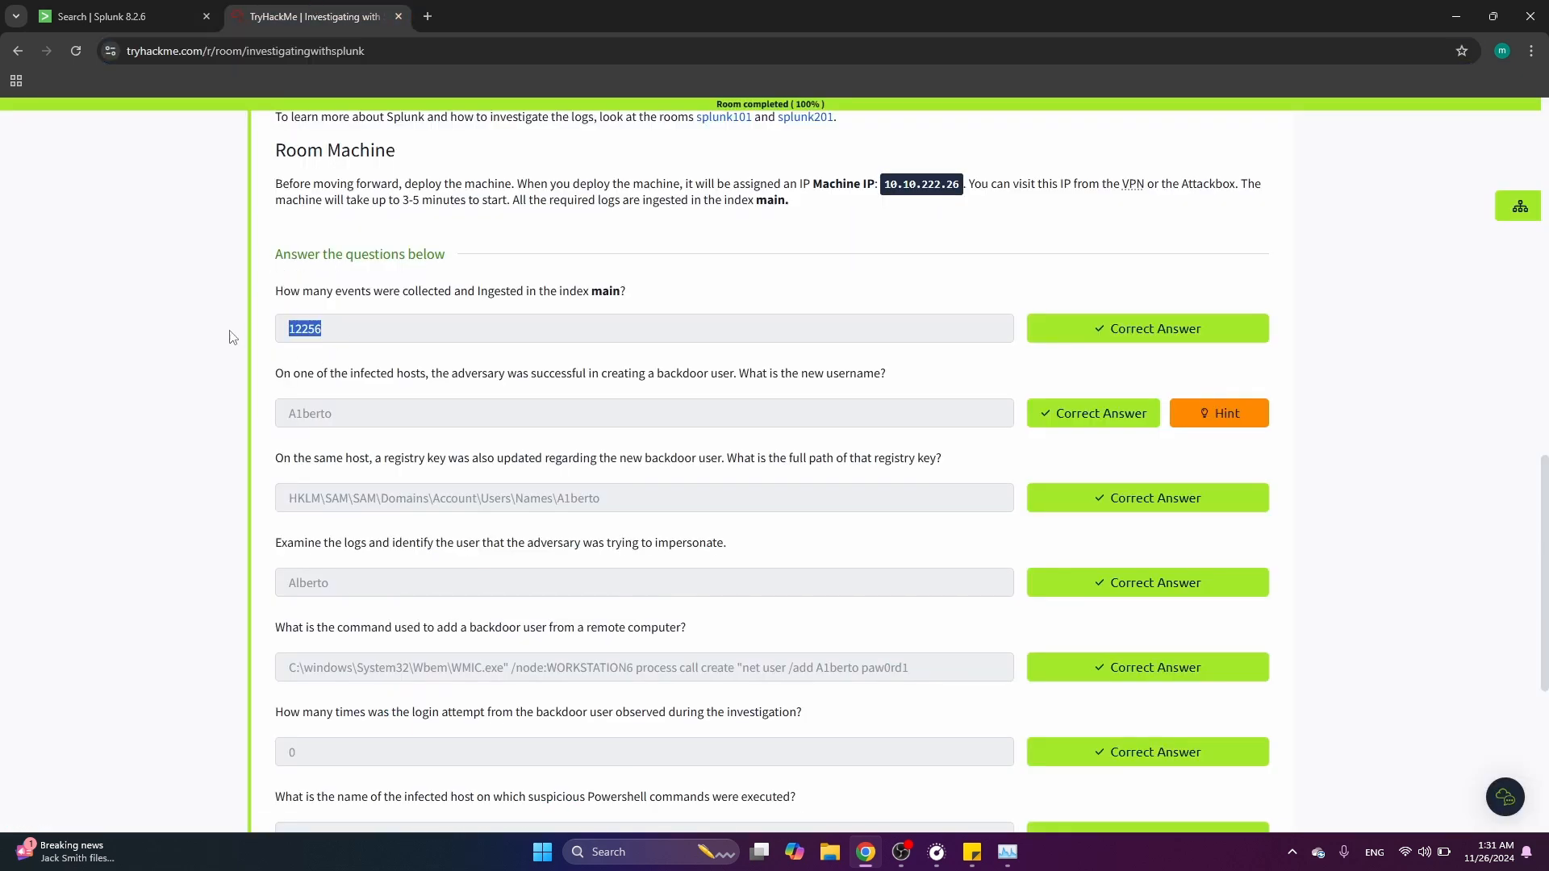
left_click(135, 12)
left_click(238, 9)
scroll(273, 355, "down", 2)
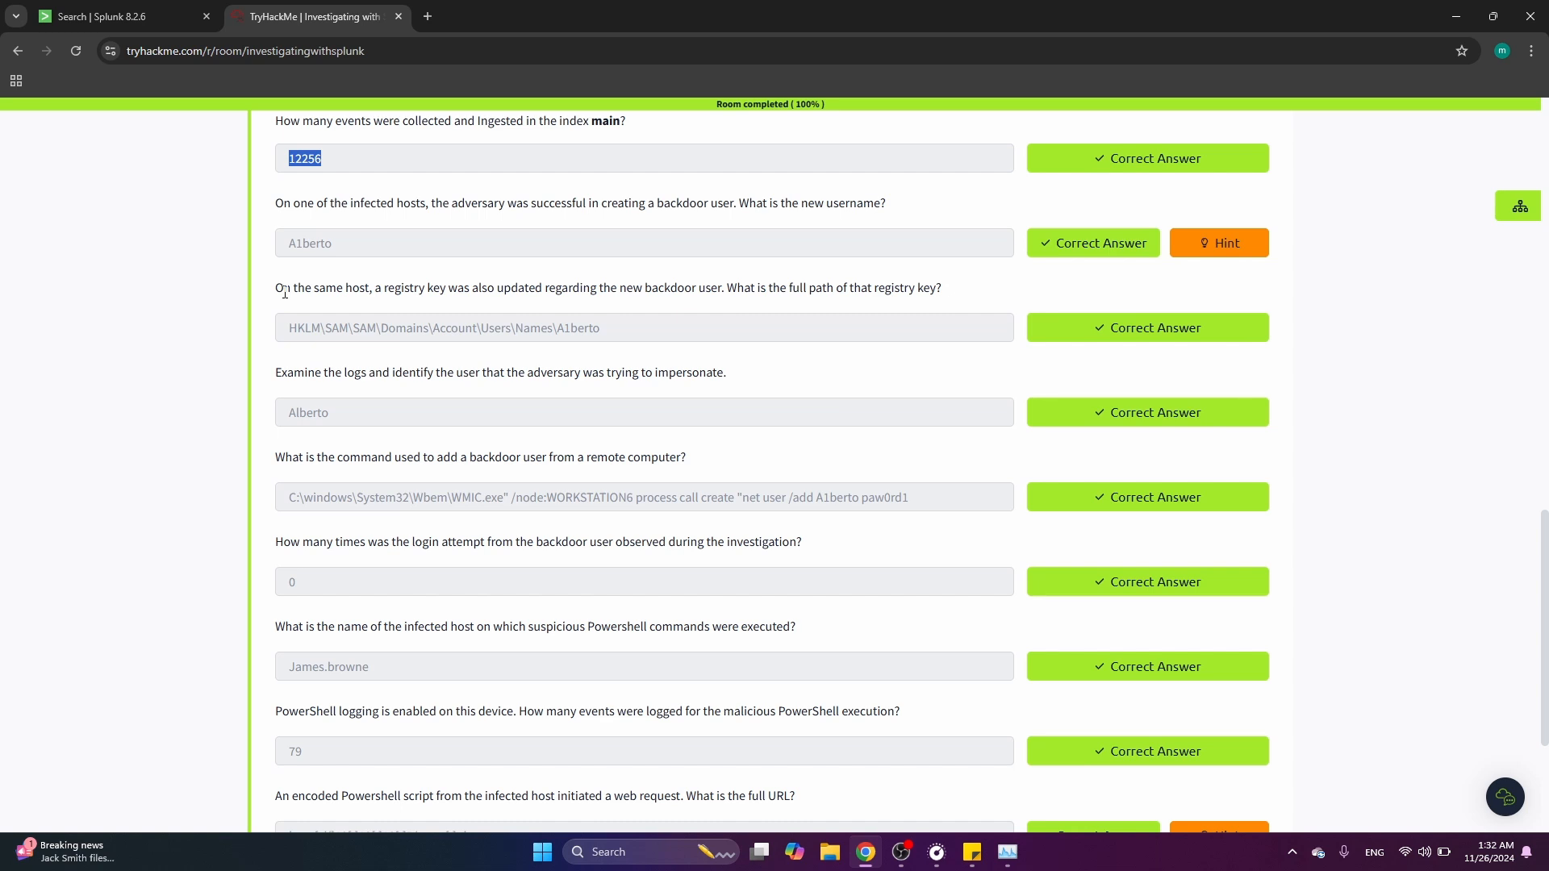
left_click(53, 2)
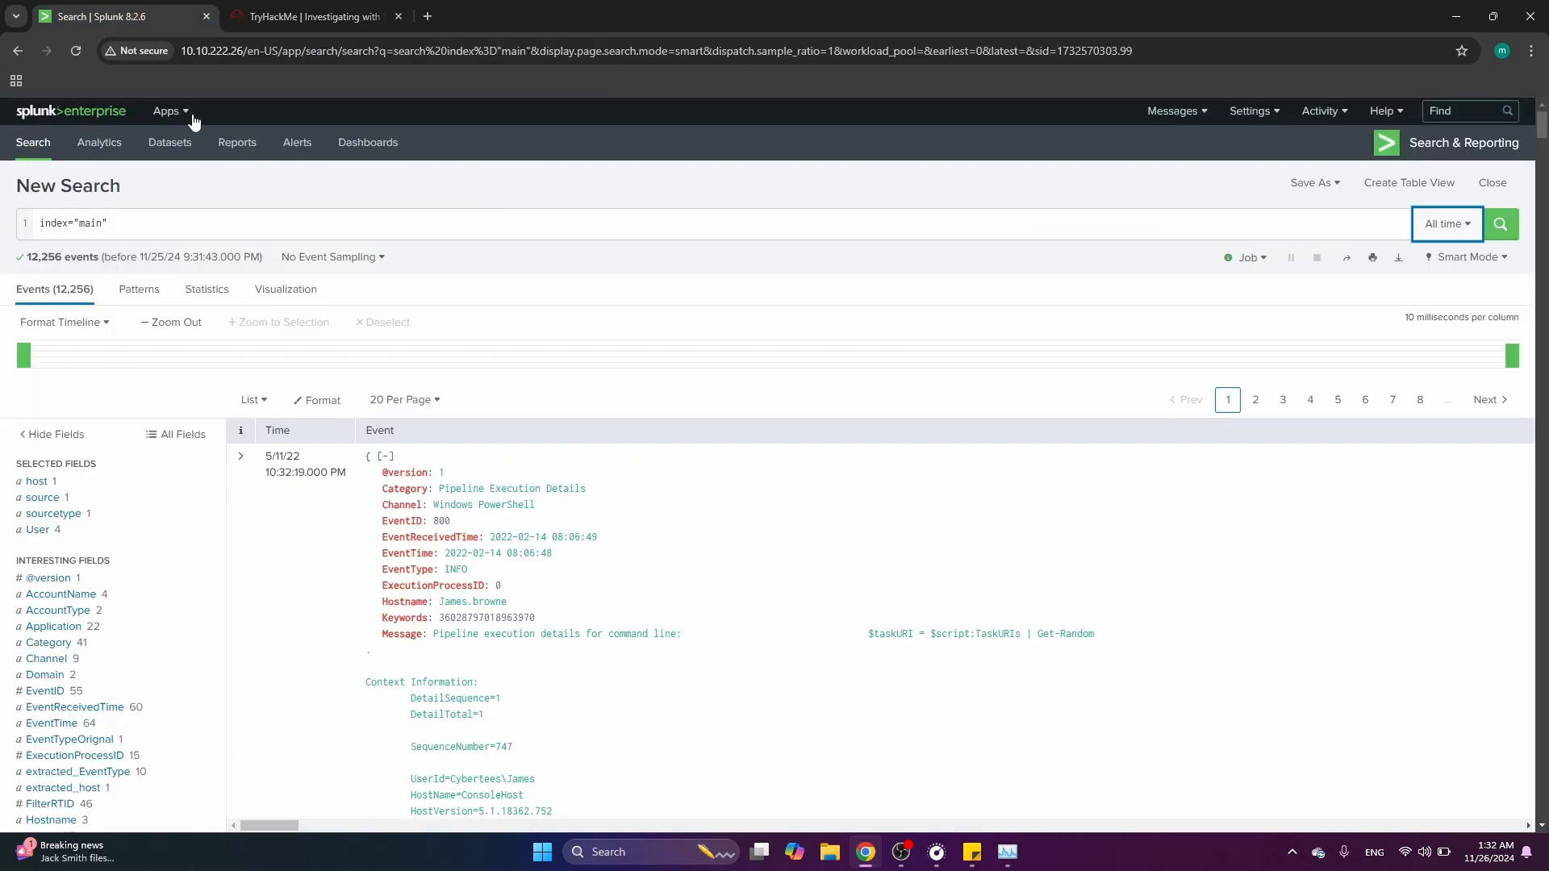
Narrow the search to EventID=4720 to find user account creation events
left_click(275, 228)
type("E")
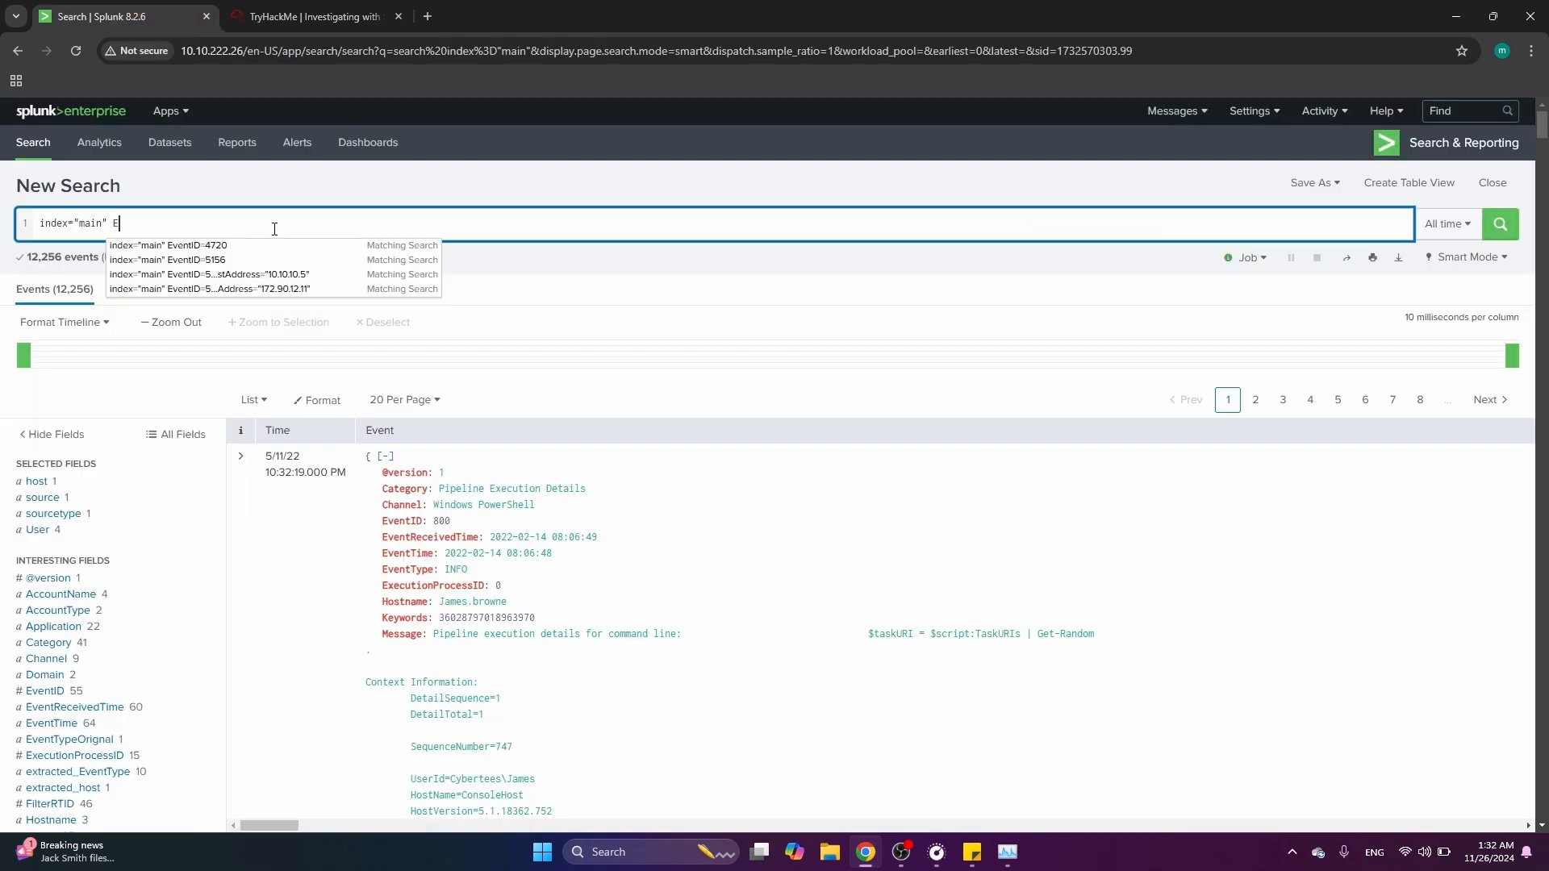
type("vent")
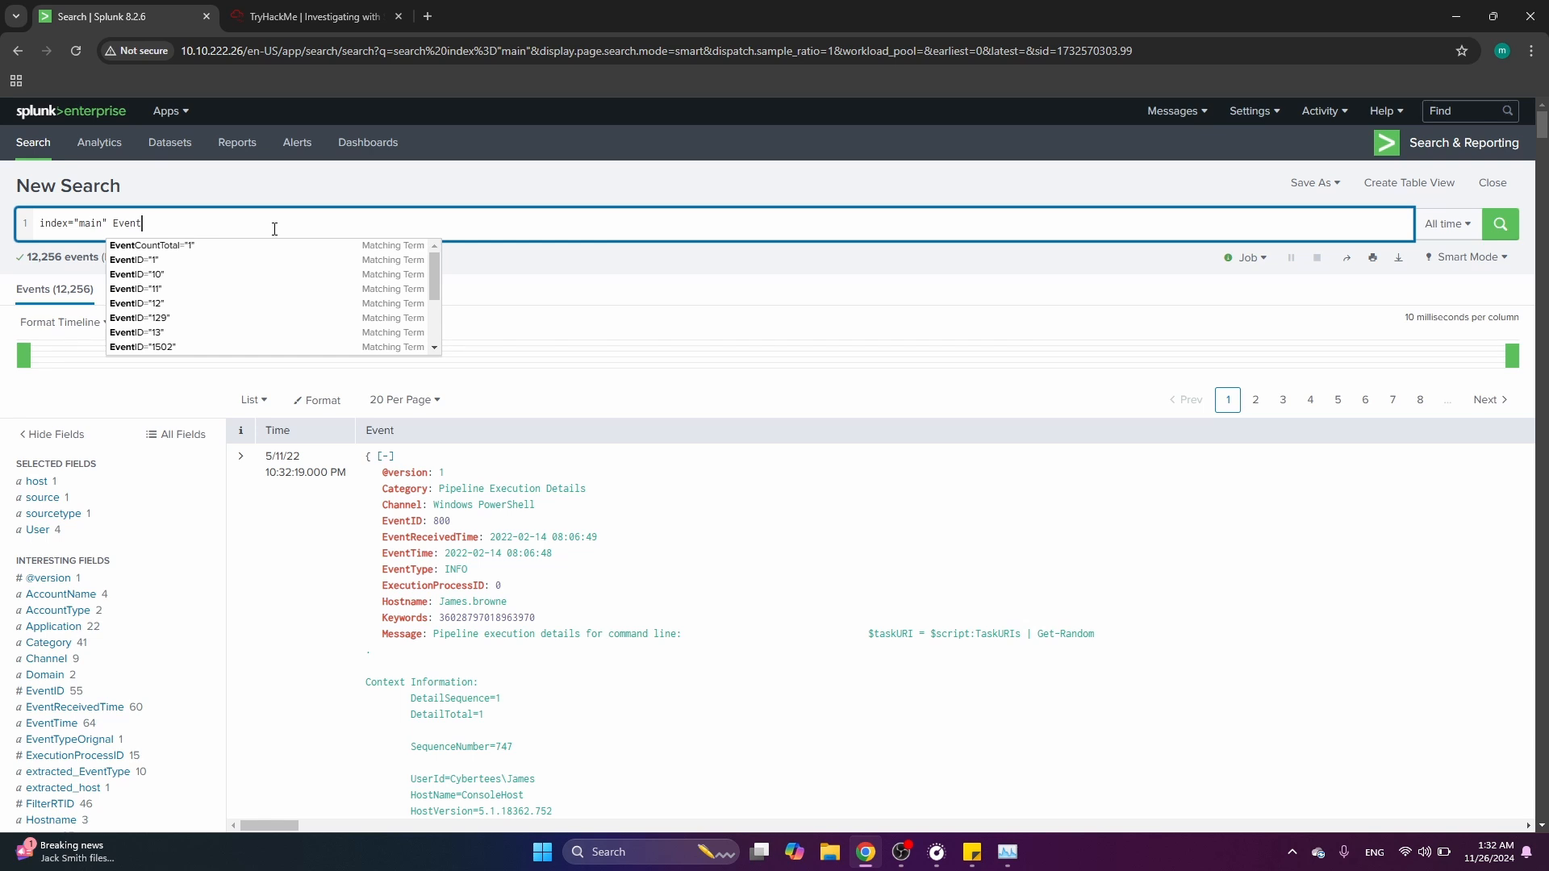
type("ID=4720")
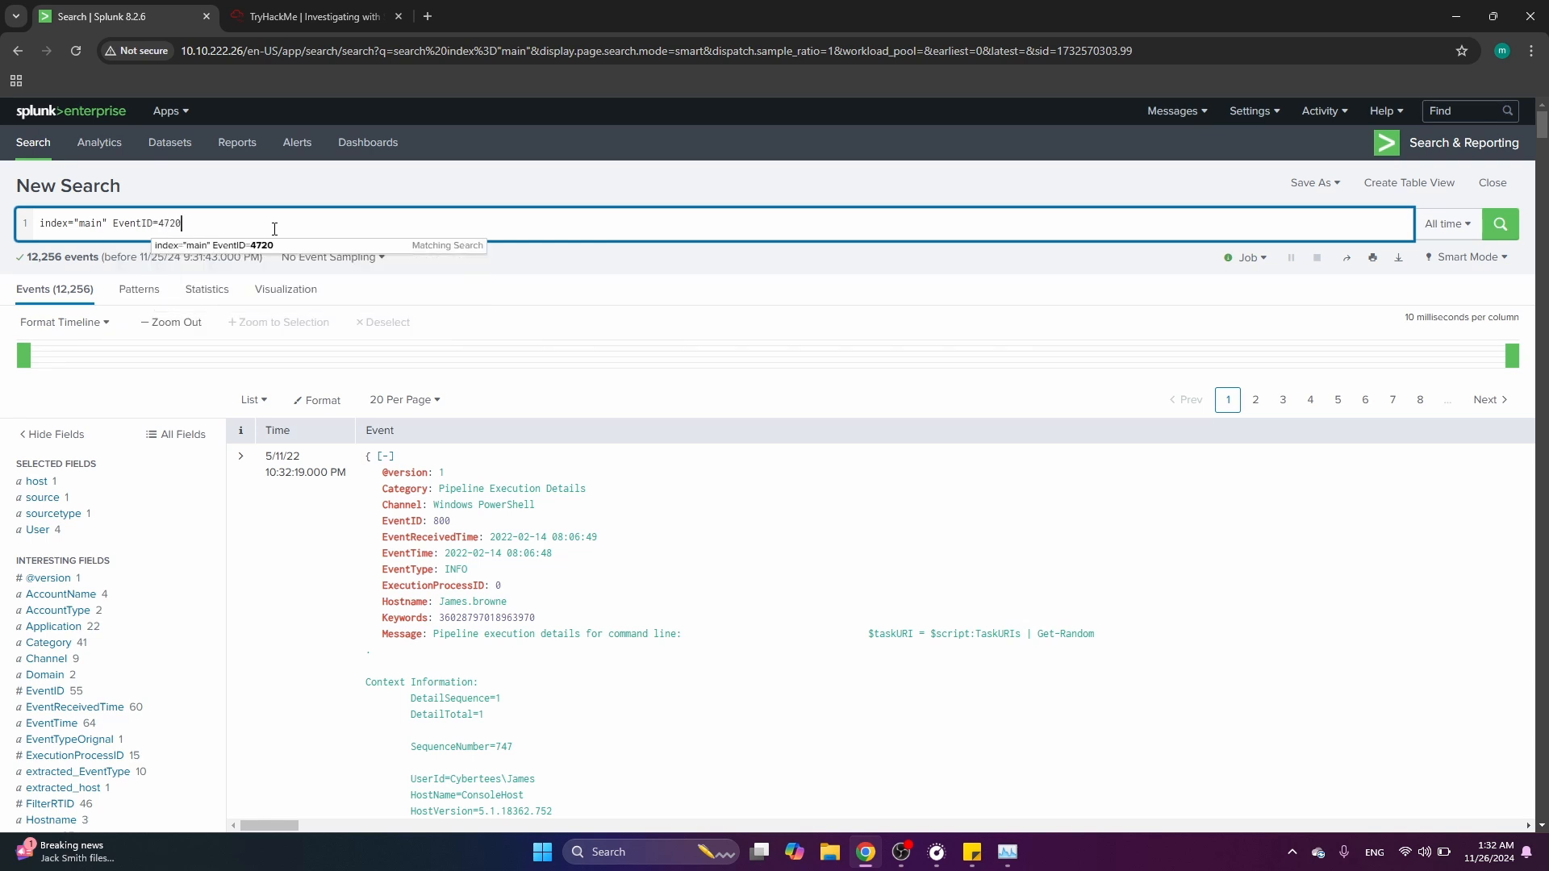
key("Return")
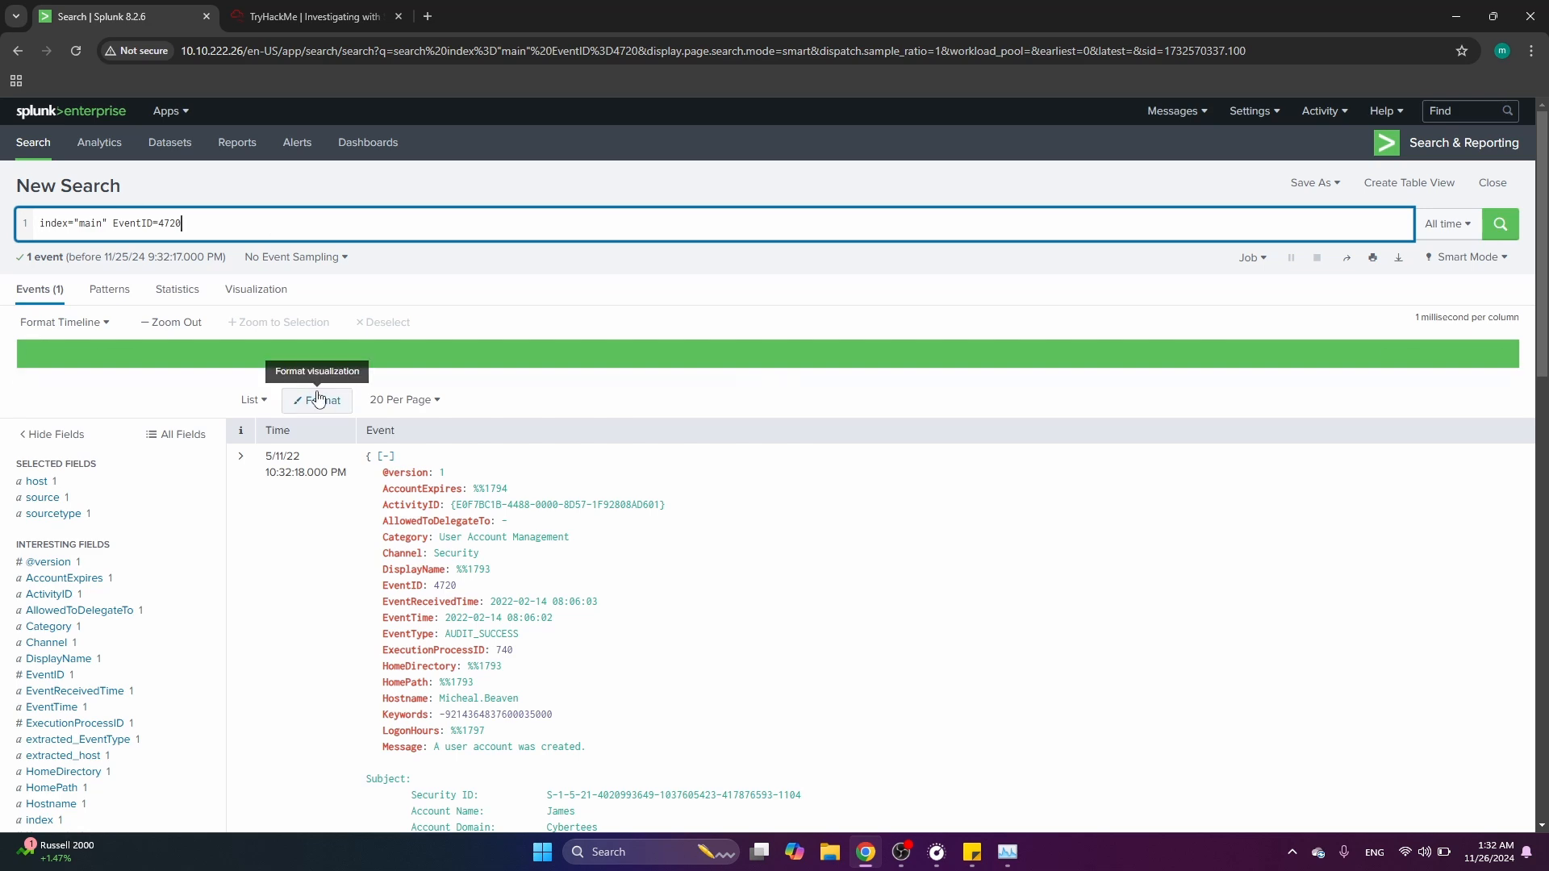
Examine the account creation event and highlight the new account's name
scroll(542, 504, "down", 1)
left_click_drag(575, 454, 423, 487)
scroll(700, 581, "down", 1)
scroll(701, 542, "down", 3)
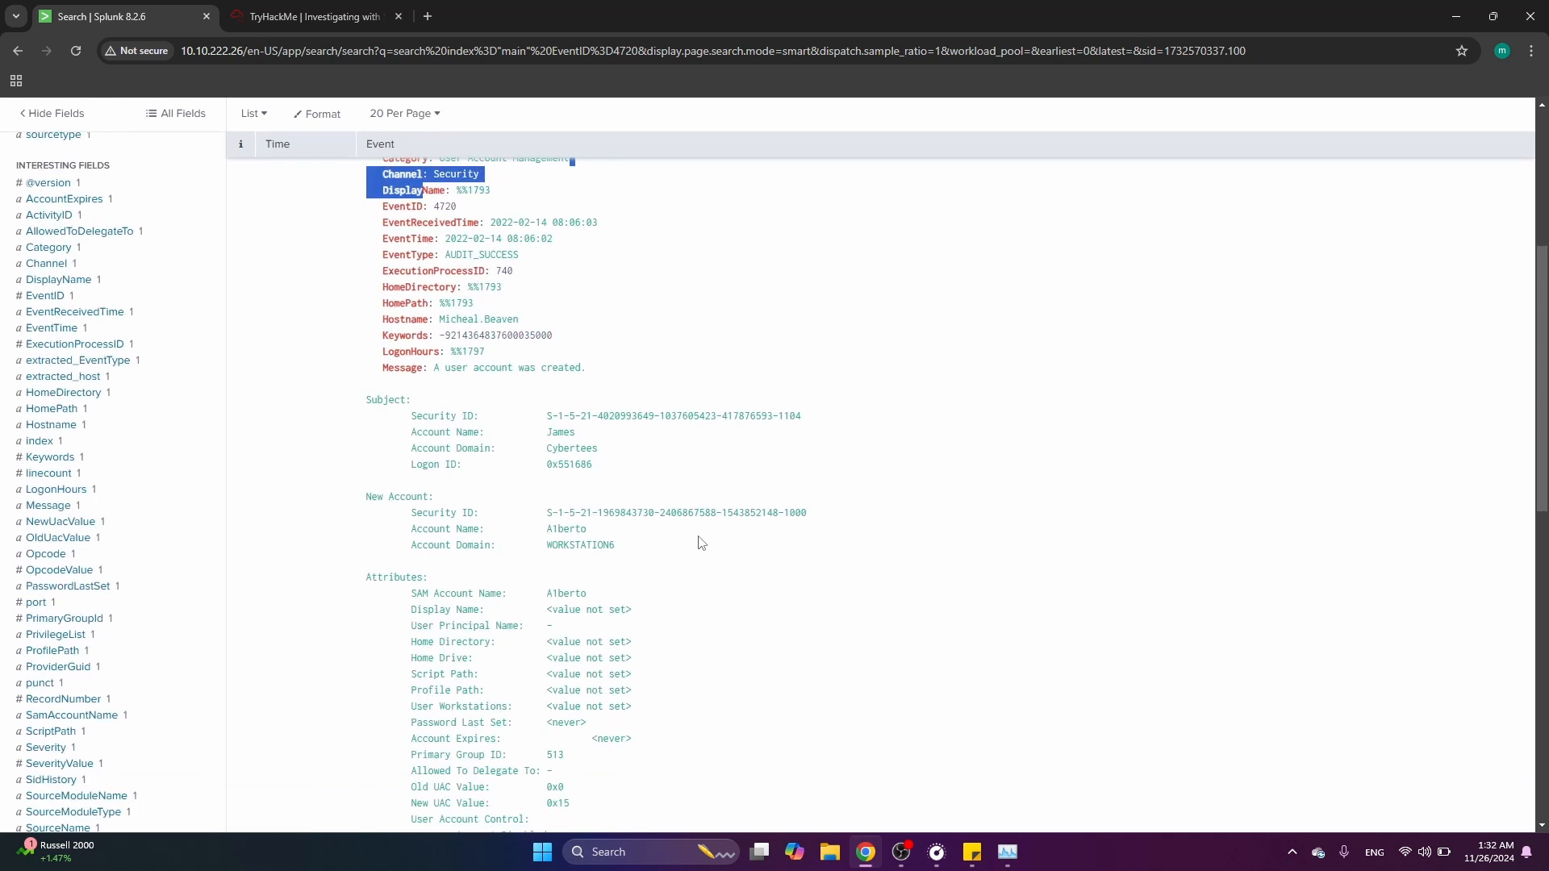
left_click_drag(588, 529, 548, 532)
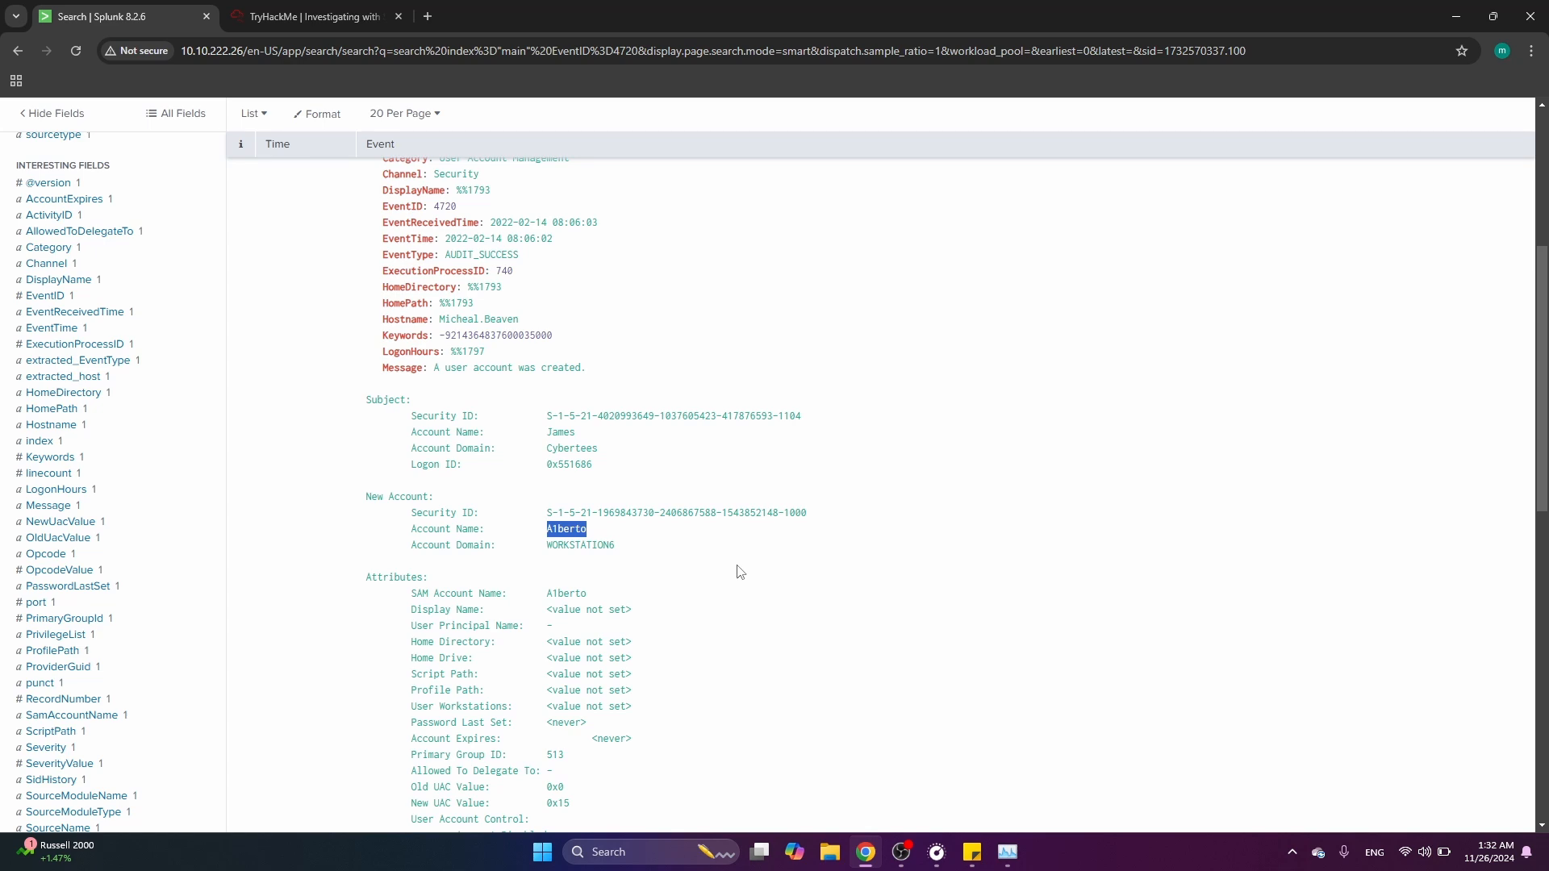
Compare the new account name with the backdoor username answer in the room questions
left_click(315, 14)
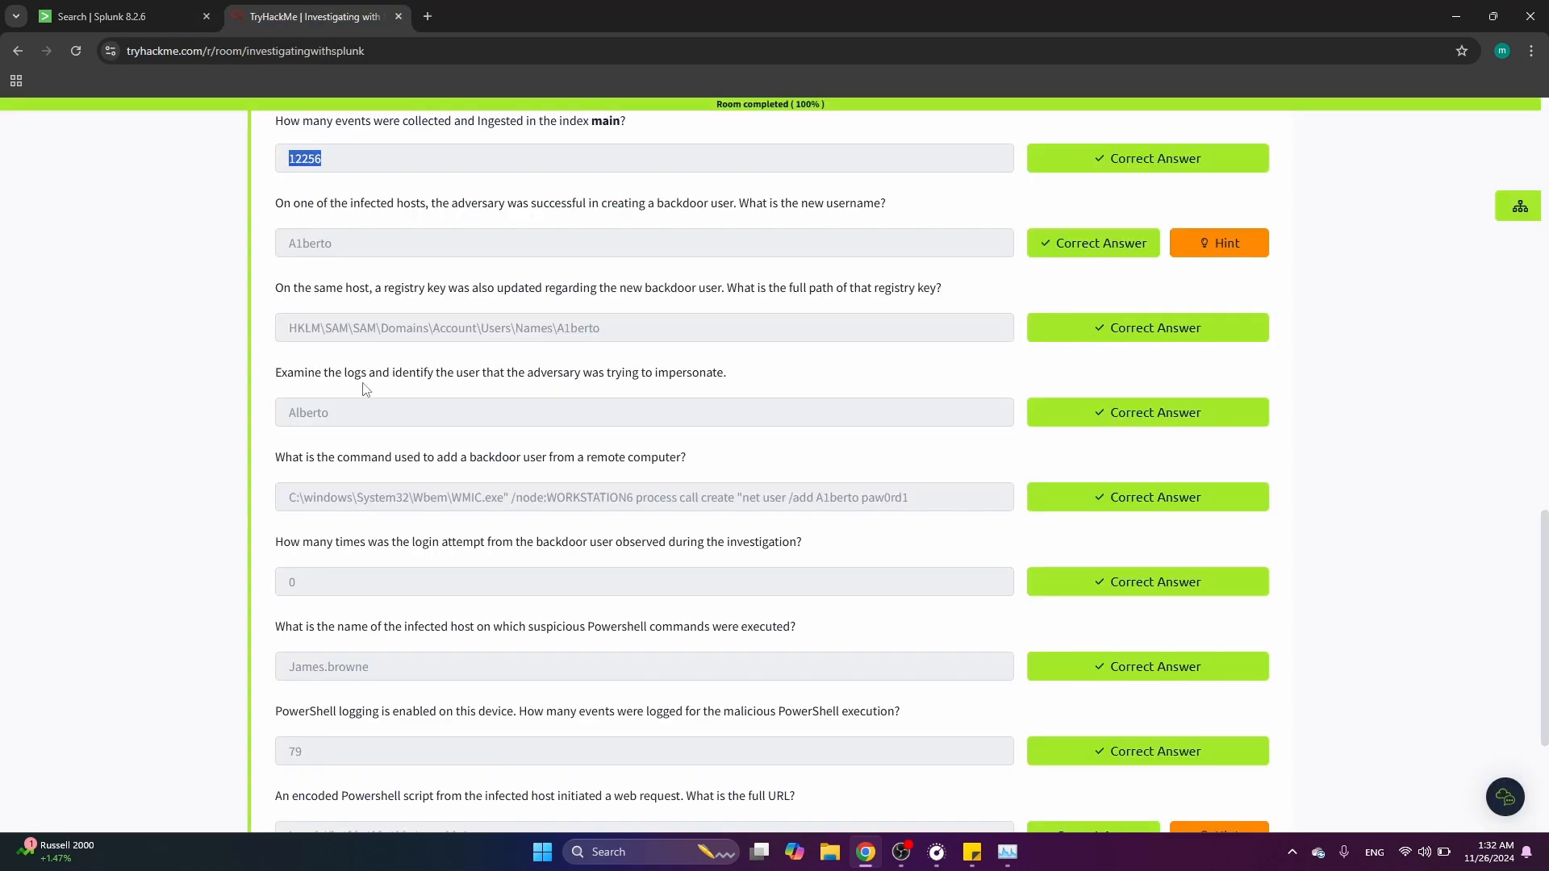
scroll(365, 389, "up", 3)
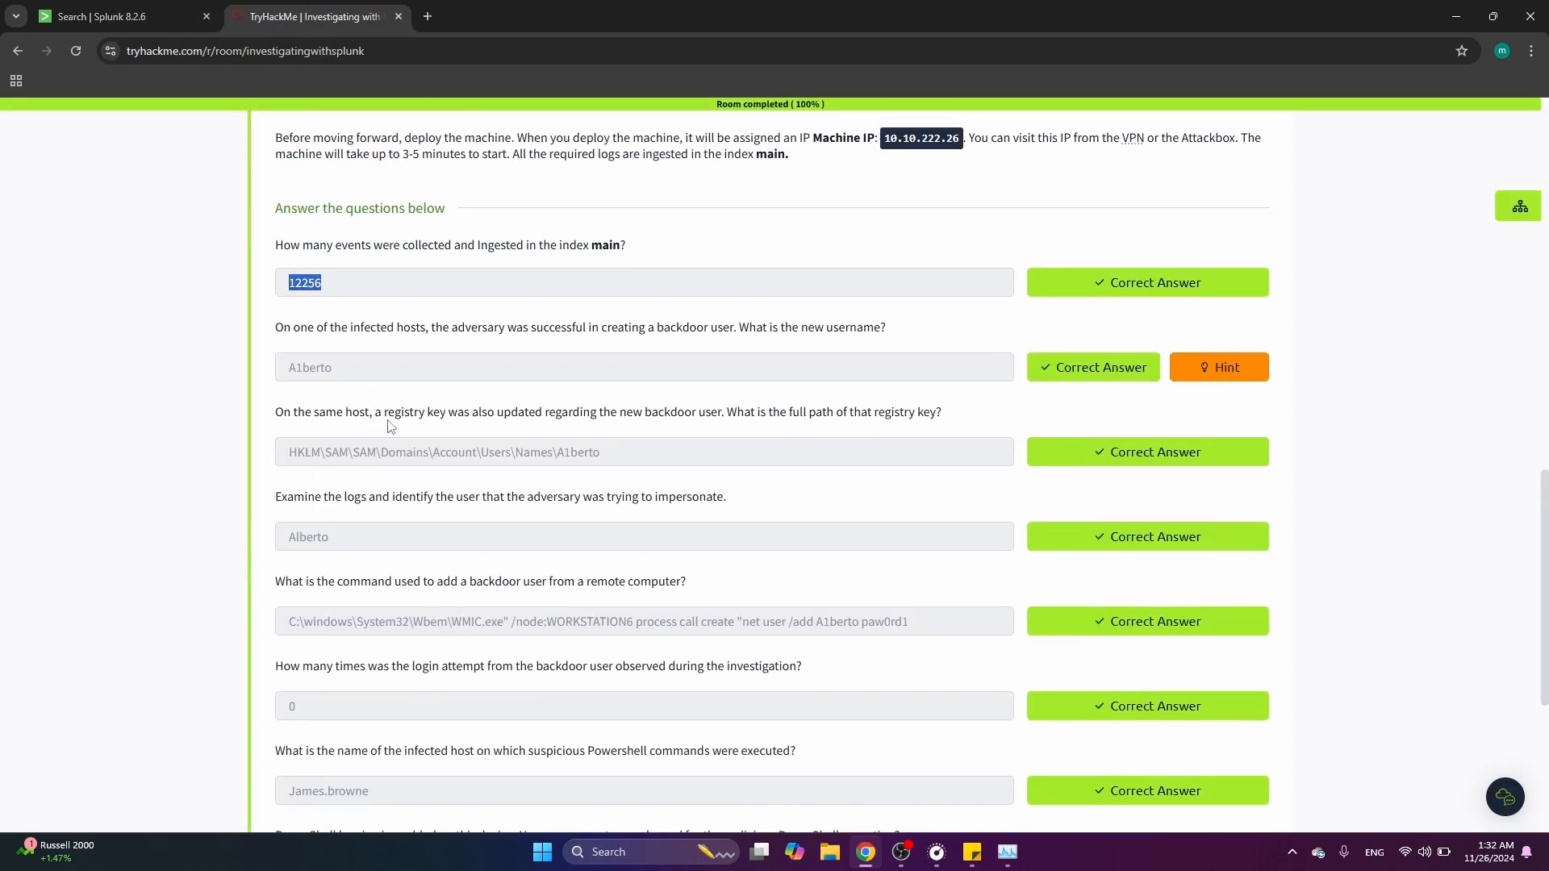
scroll(511, 452, "up", 1)
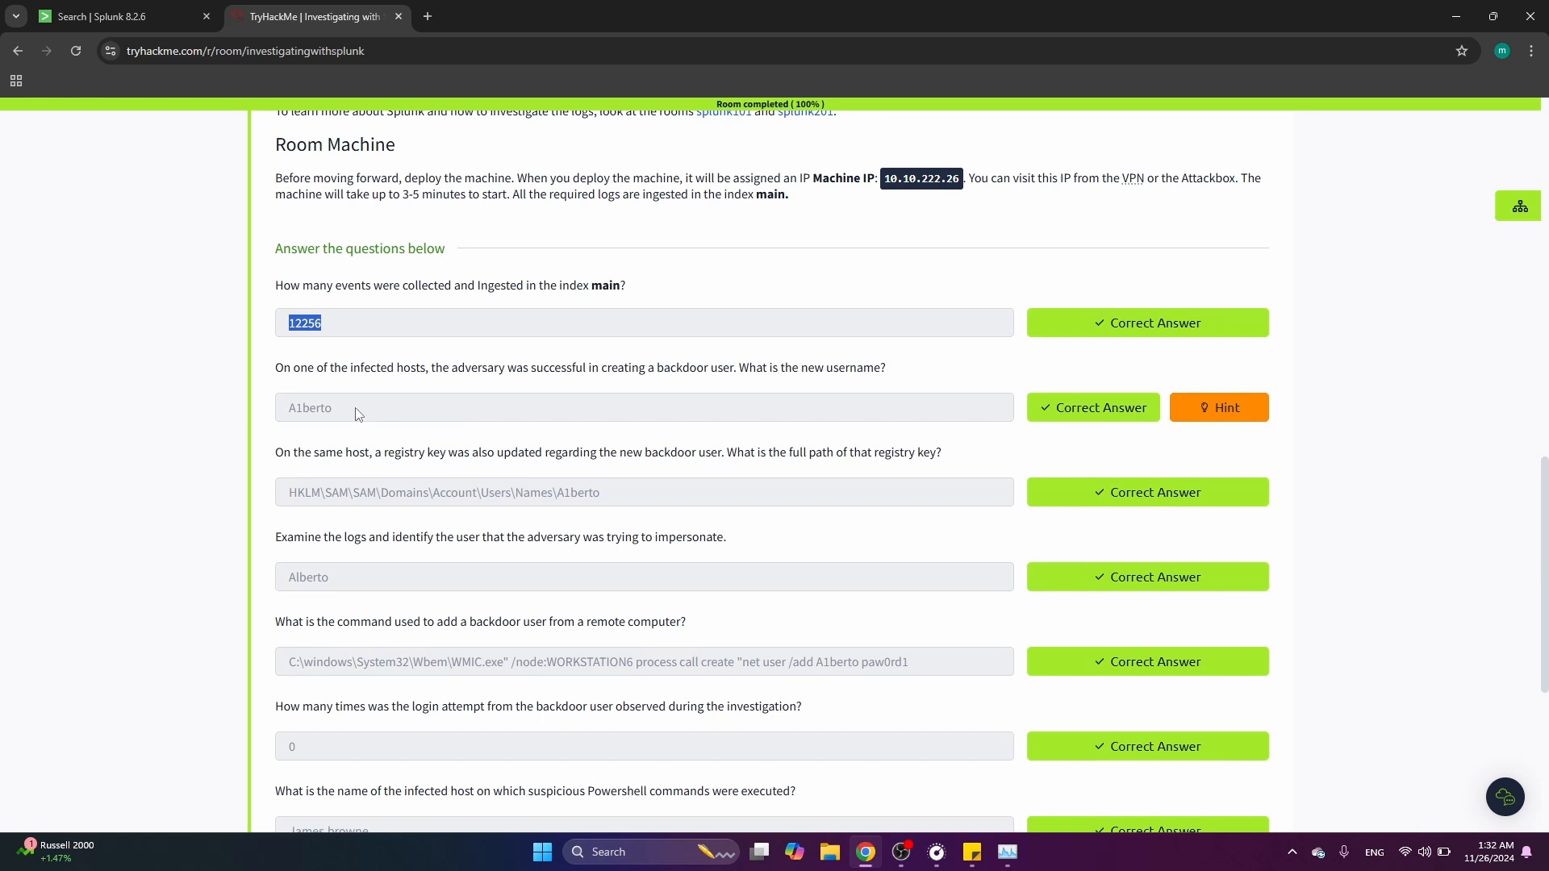
double_click(331, 409)
scroll(391, 468, "down", 1)
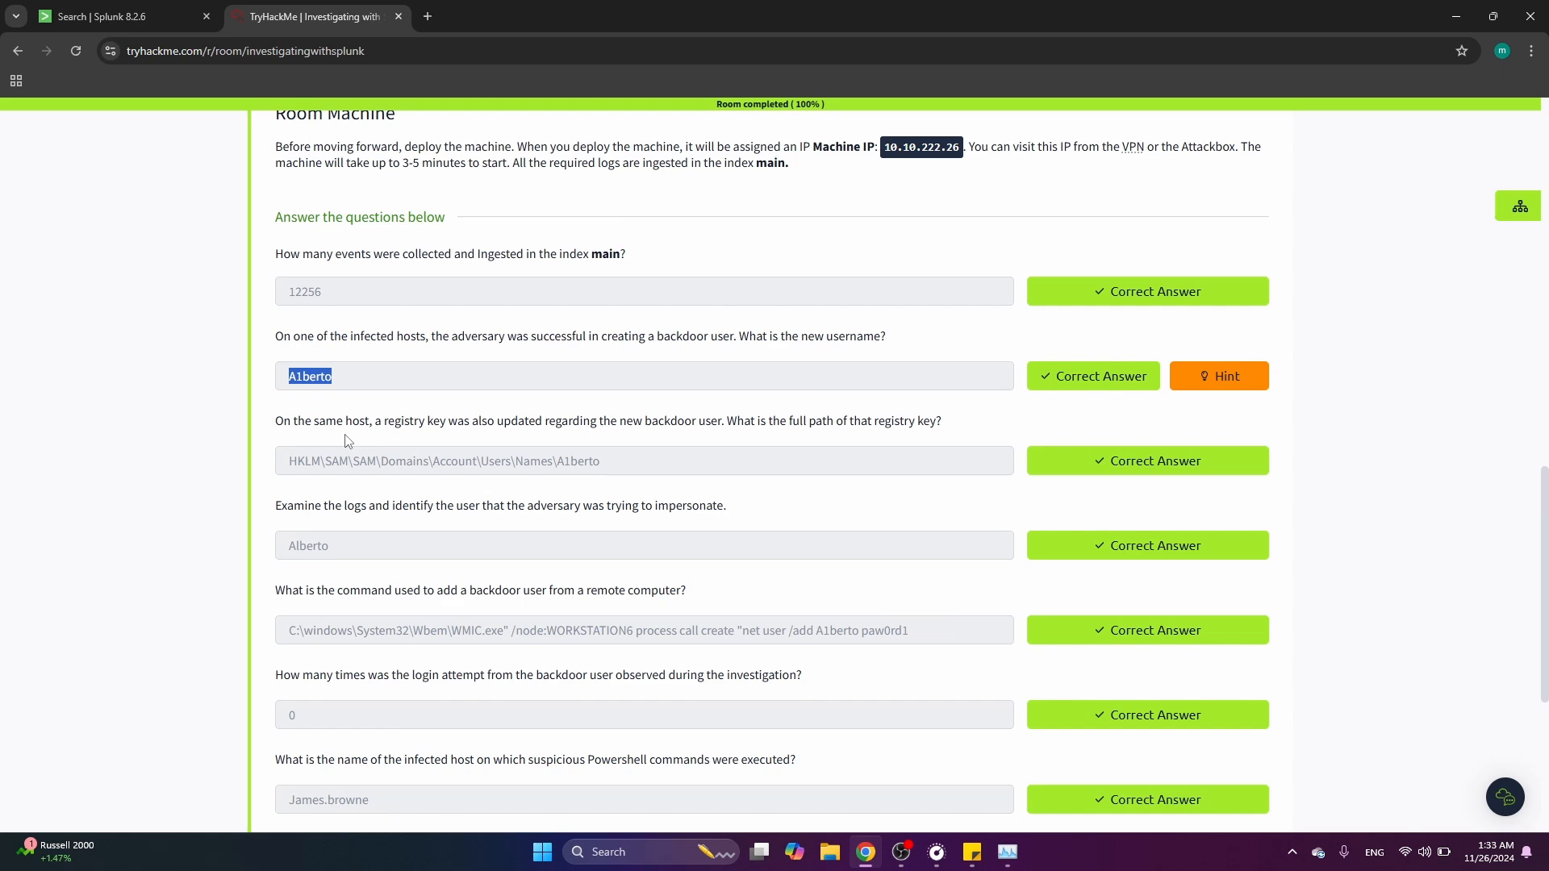
Change the search filter to EventID=13 to list registry value set events
left_click(95, 14)
scroll(283, 271, "up", 4)
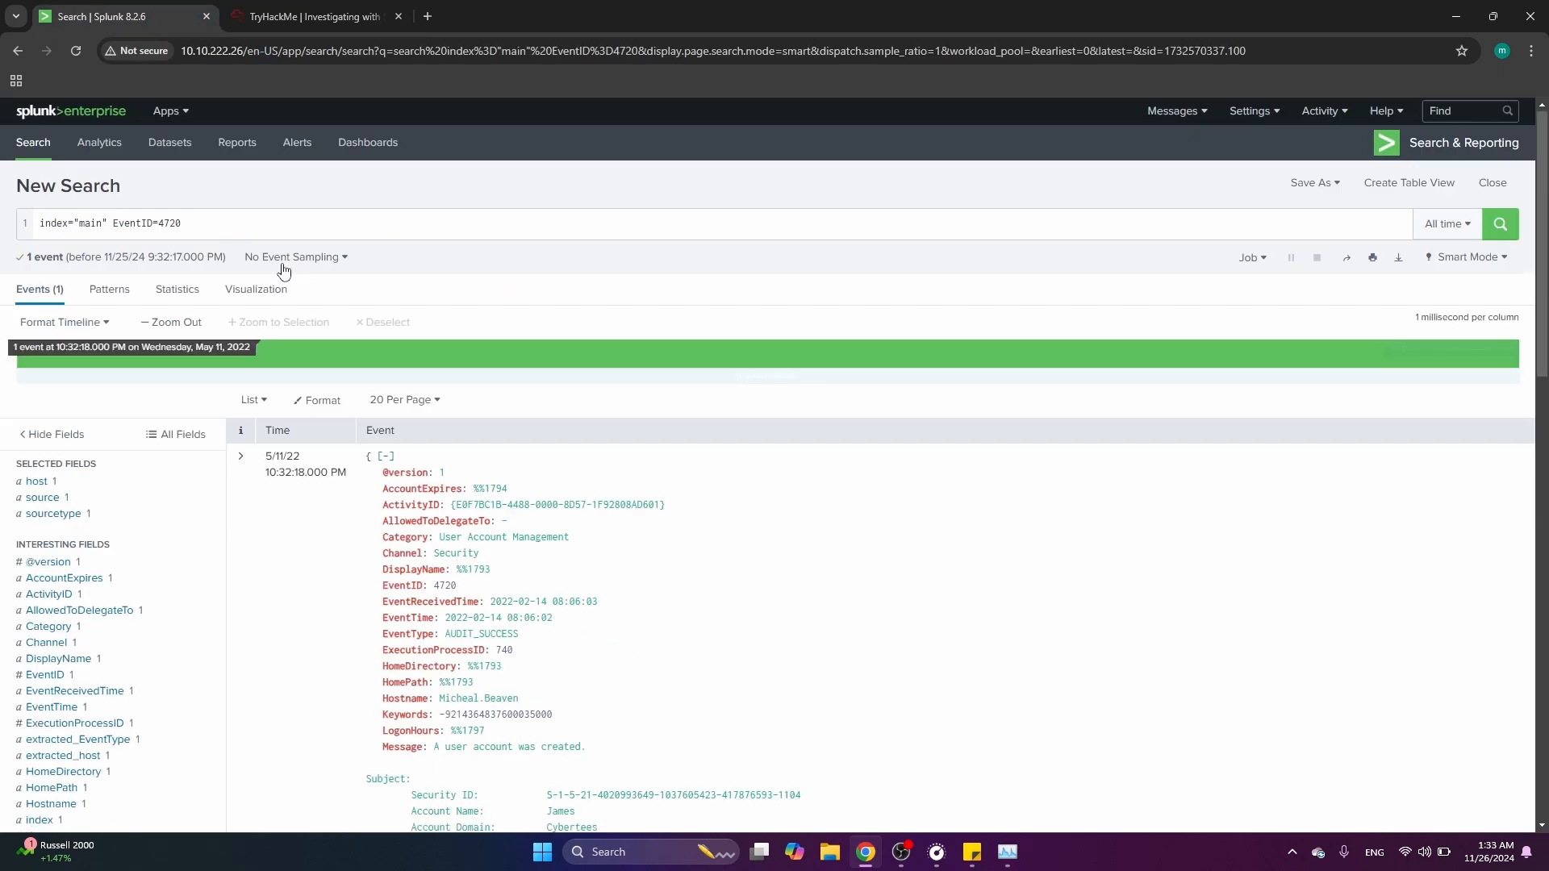
left_click(248, 224)
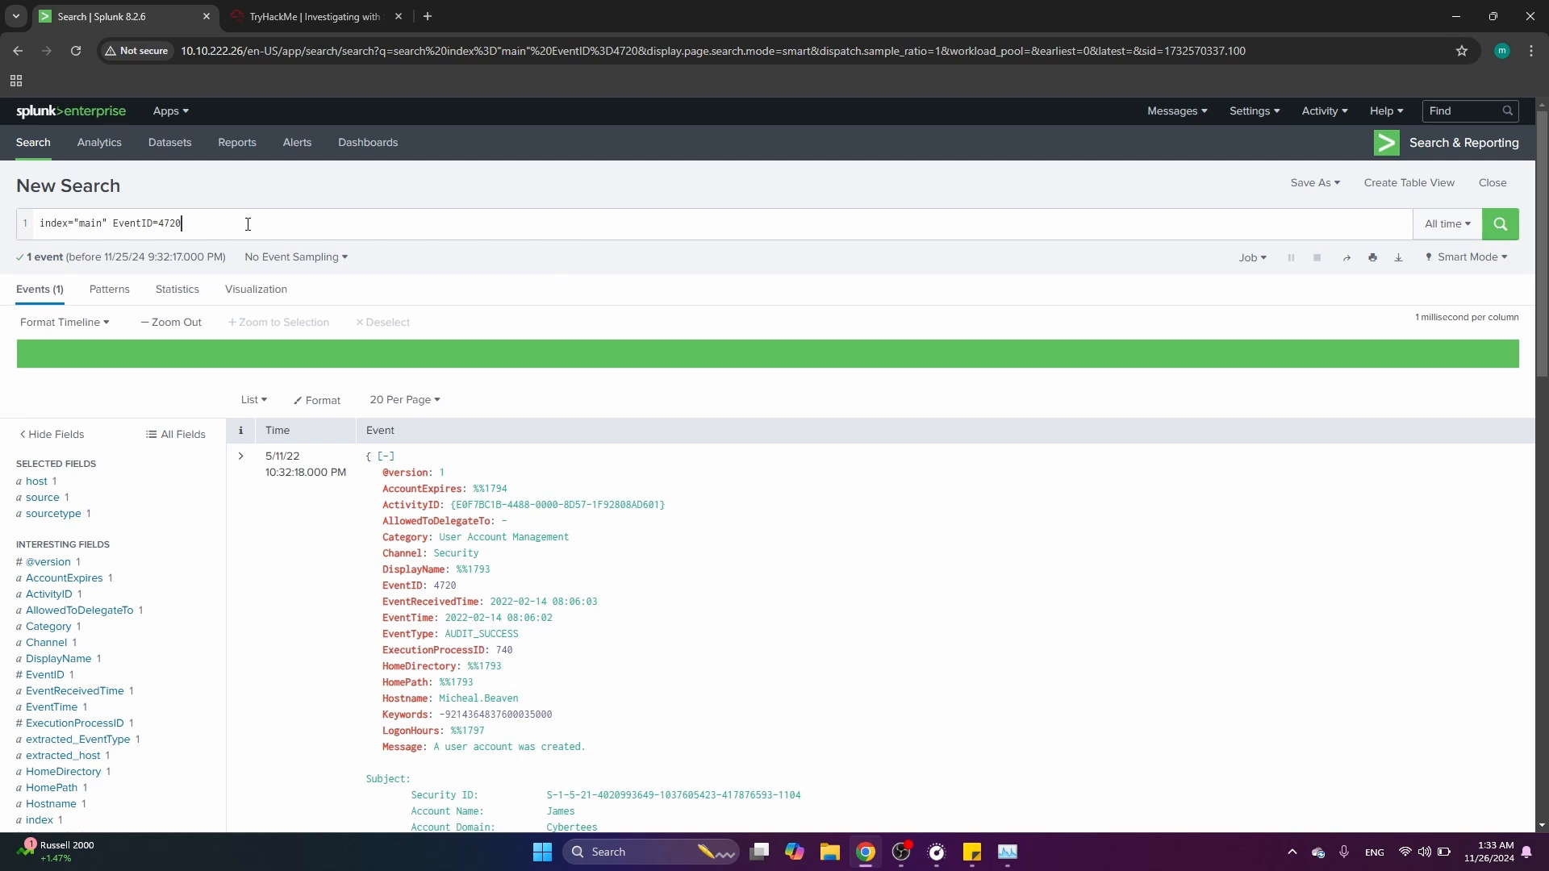
key("BackSpace")
key("BackSpace")
key("BackSpace")
key("BackSpace")
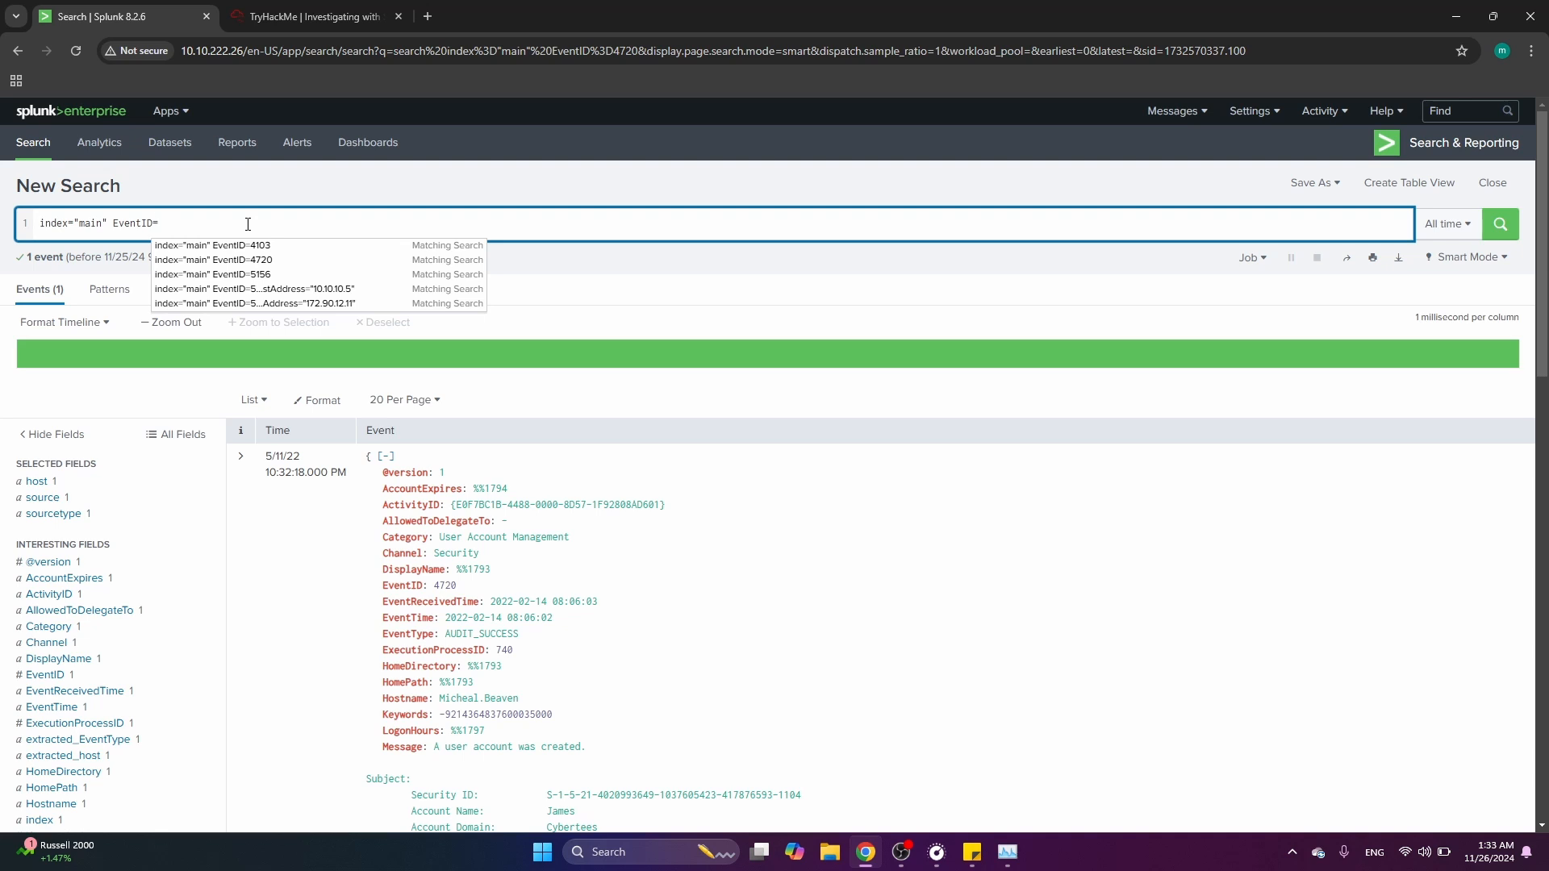
type("13")
key("Return")
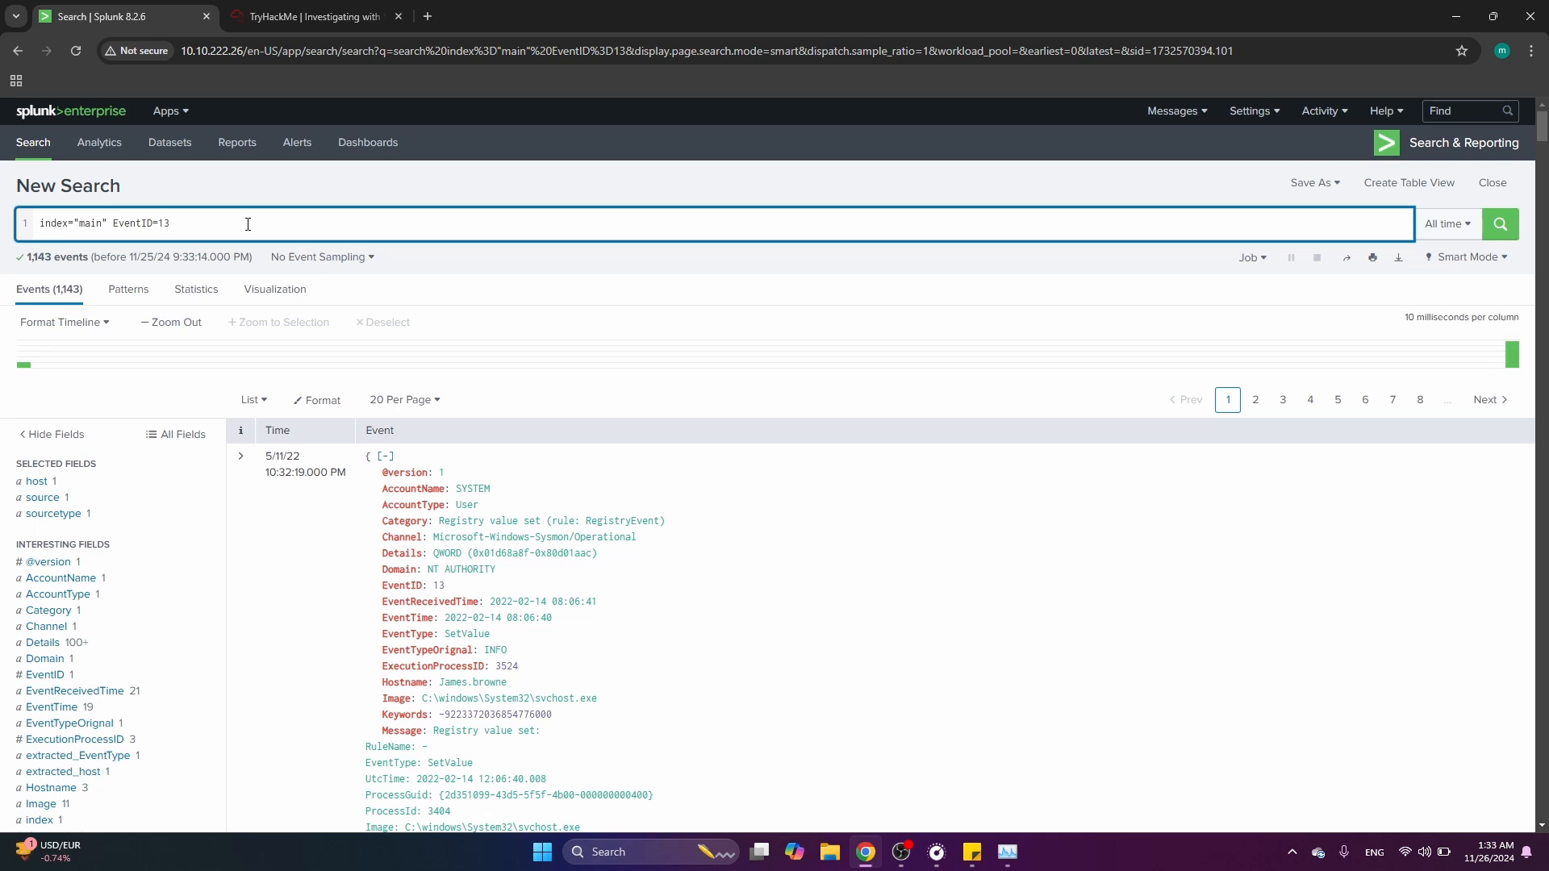
Add the term a1berto to the EventID=13 search to find registry changes for the backdoor user
key("Left")
key("Left")
key("Left")
key("Left")
key("Left")
key("Left")
key("Left")
type("a1")
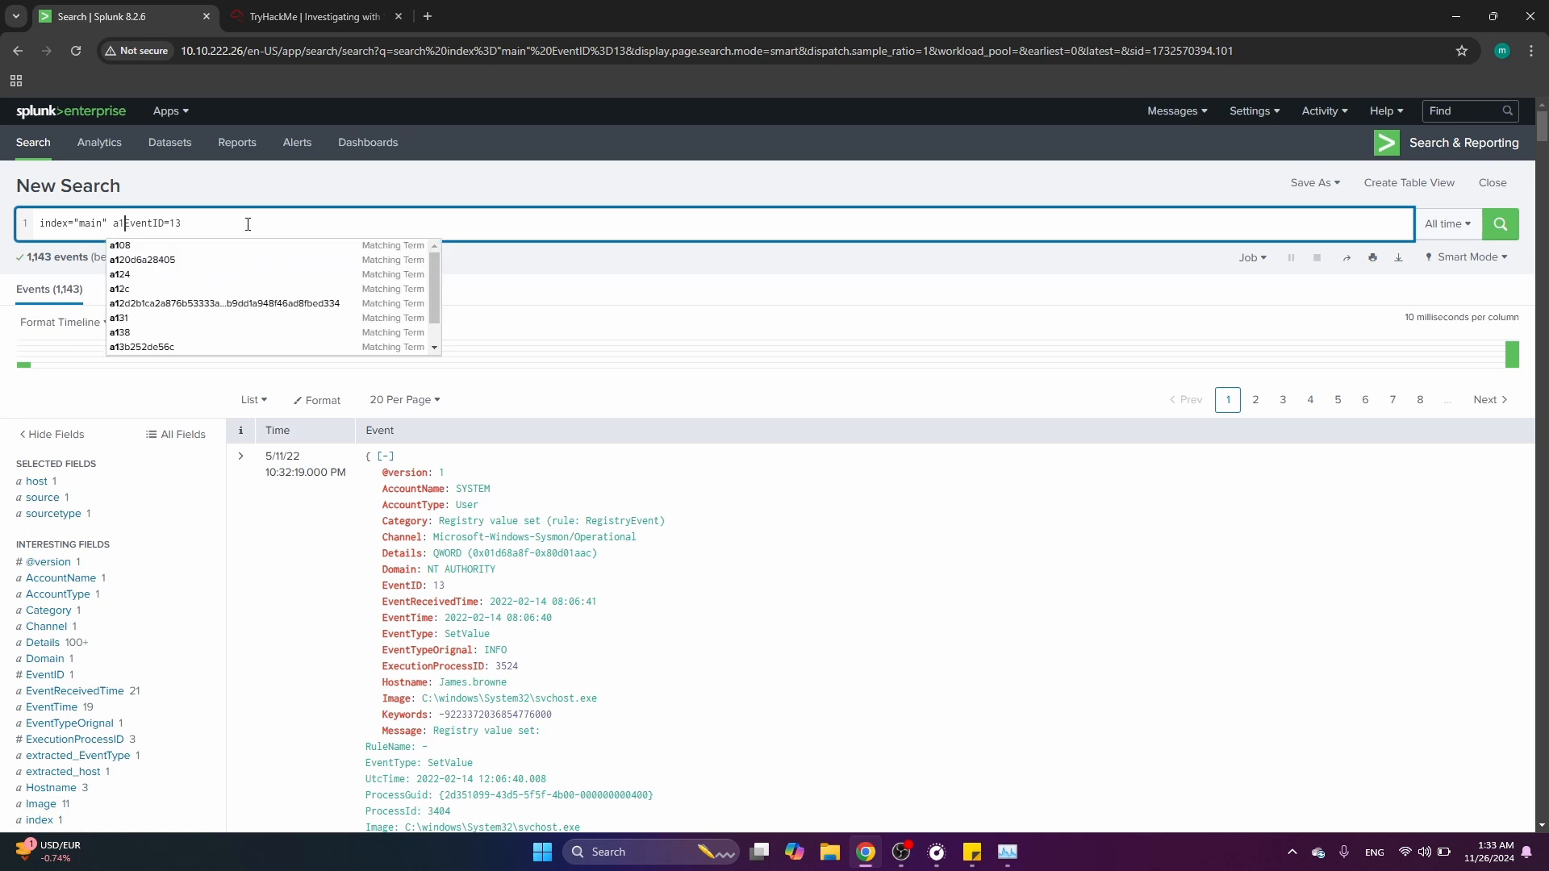
type("berto")
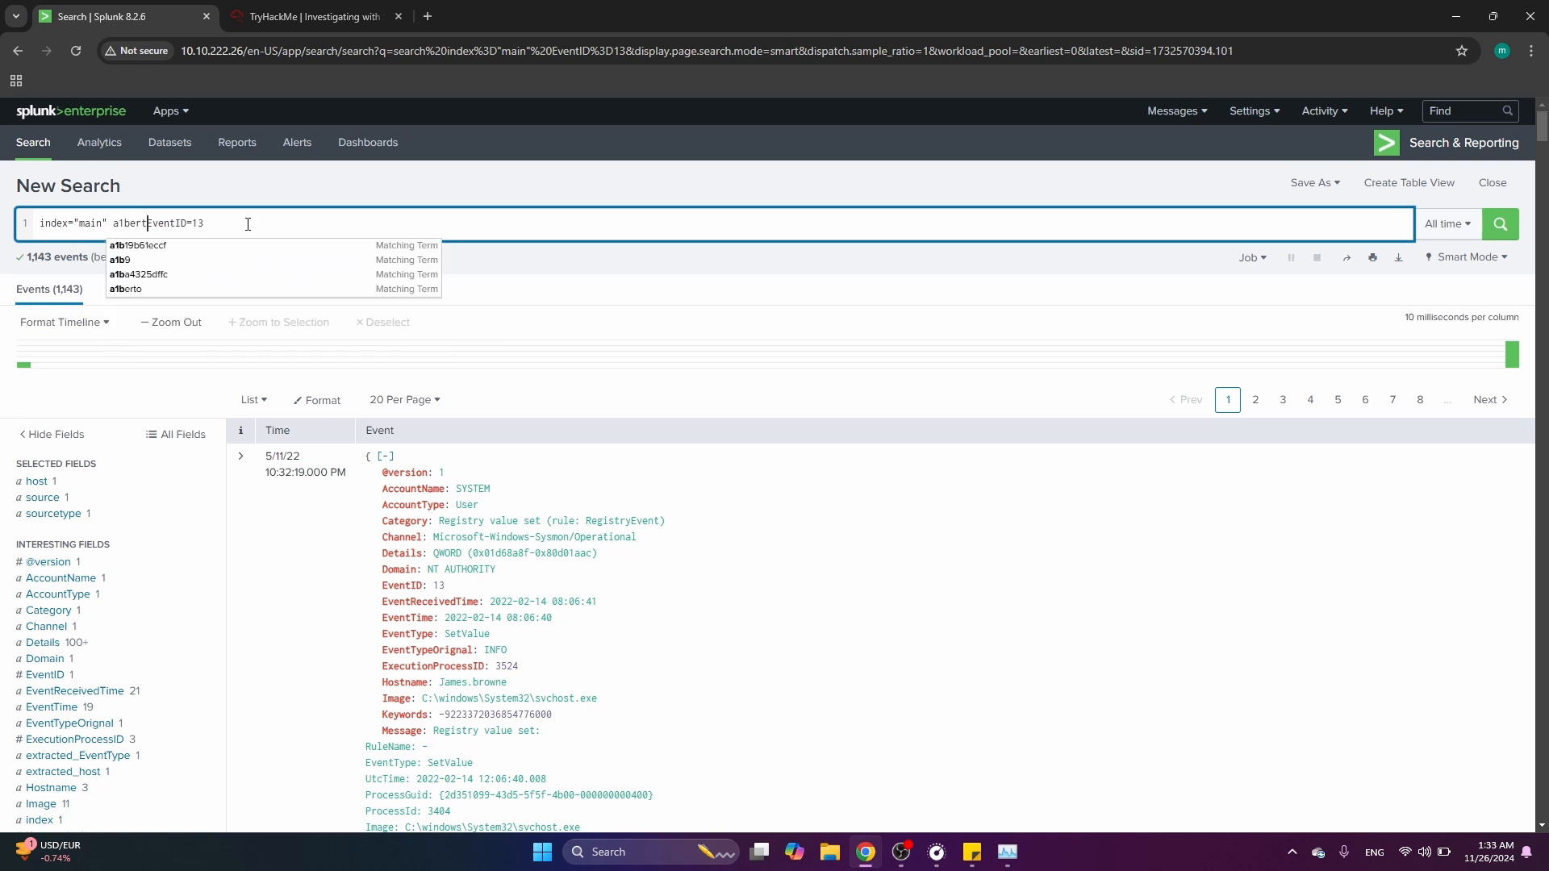
key("Return")
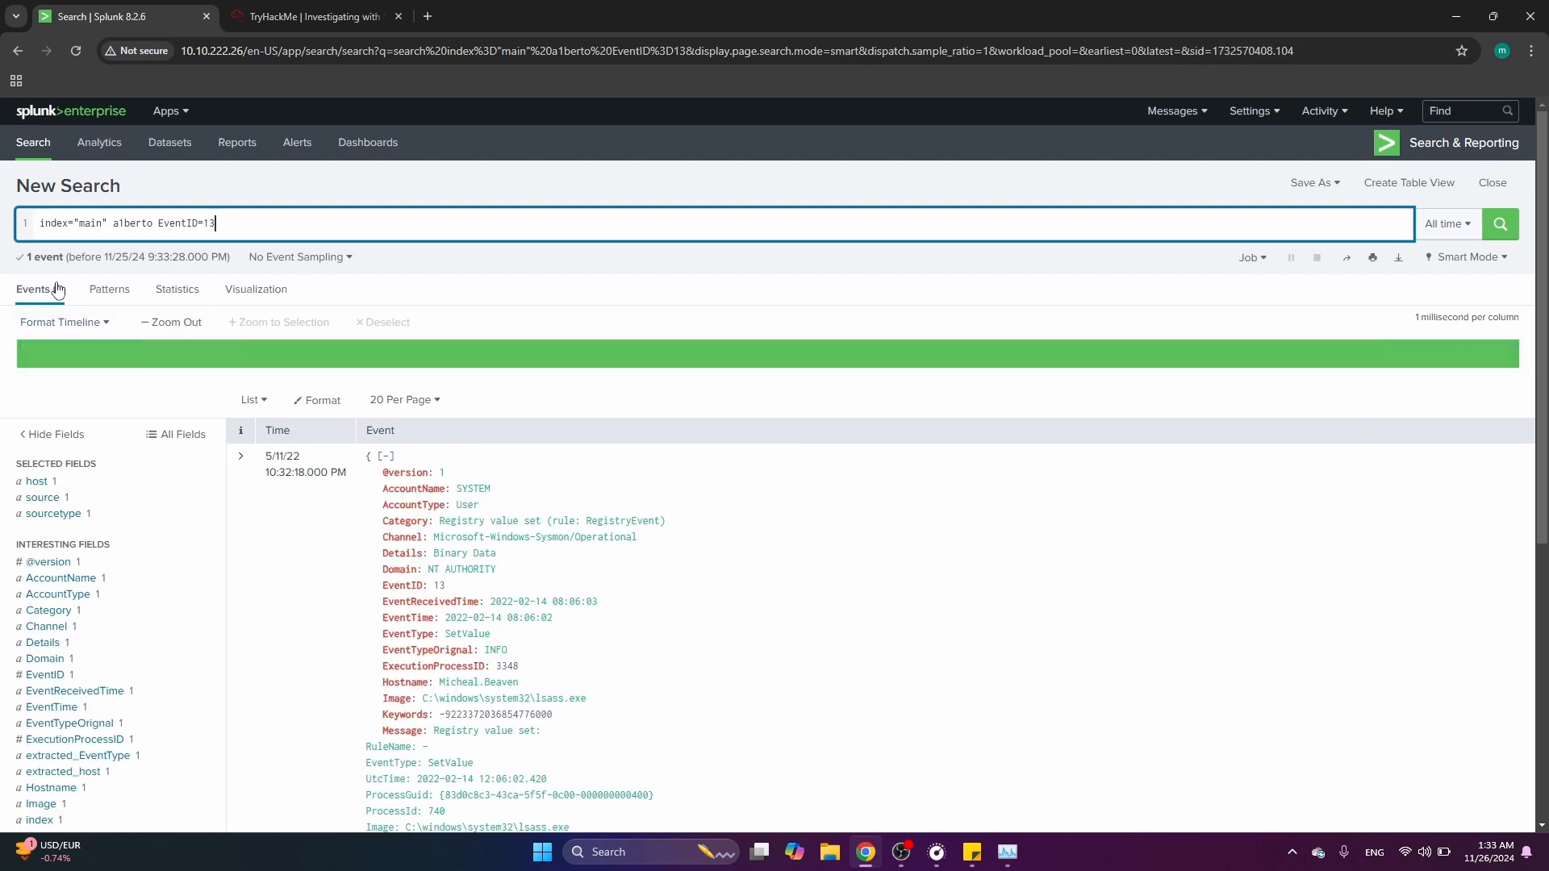
Examine the registry event's TargetObject path for the backdoor user and go back to the room questions
scroll(594, 601, "down", 3)
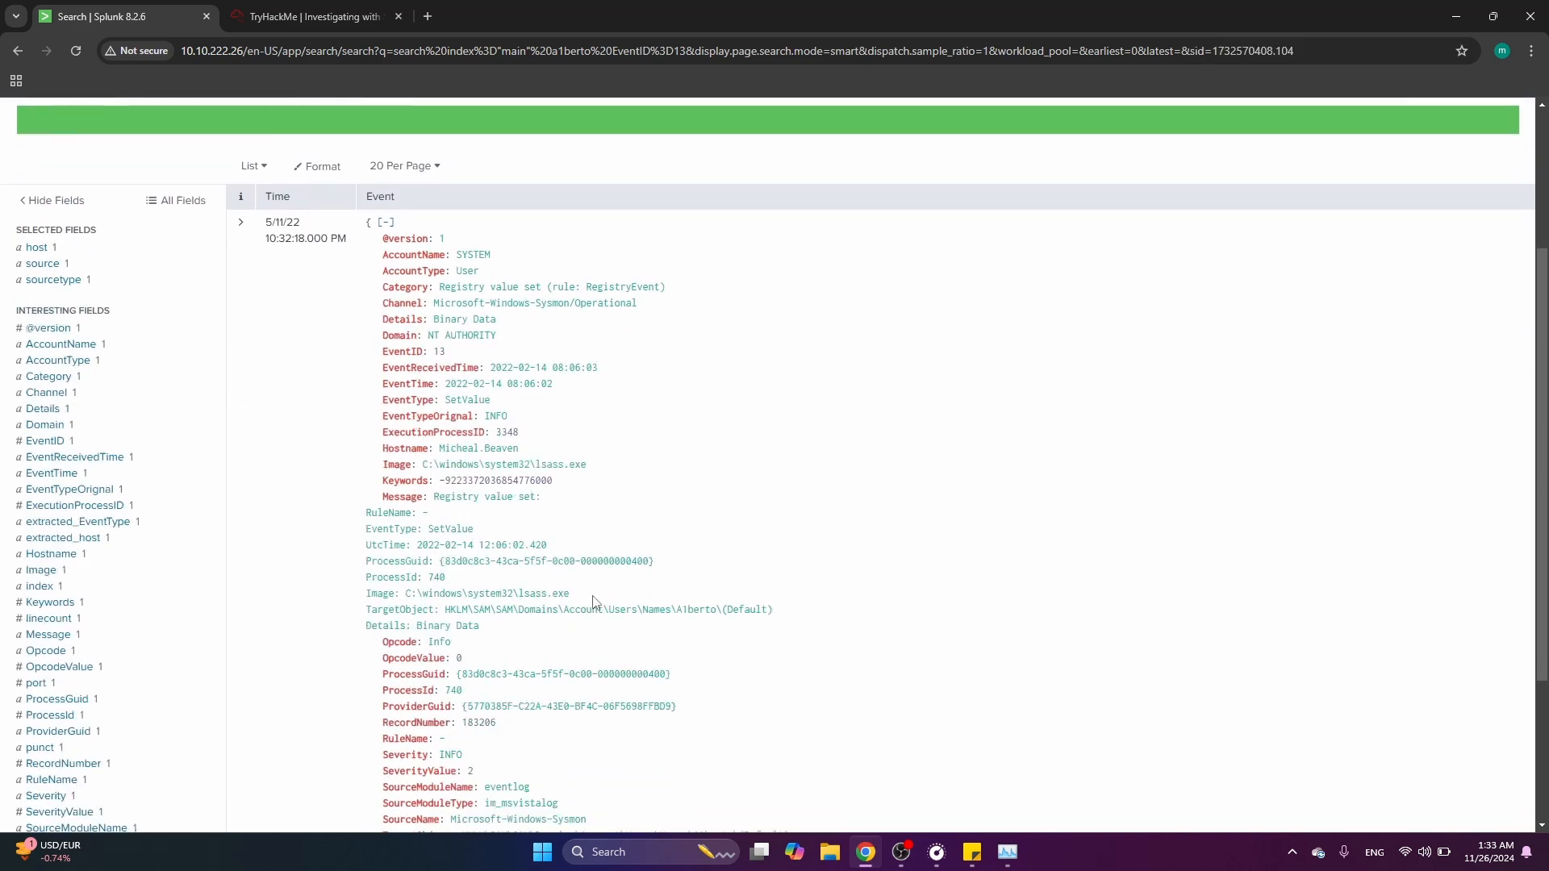
scroll(594, 601, "down", 2)
left_click_drag(476, 386, 427, 384)
scroll(779, 447, "down", 1)
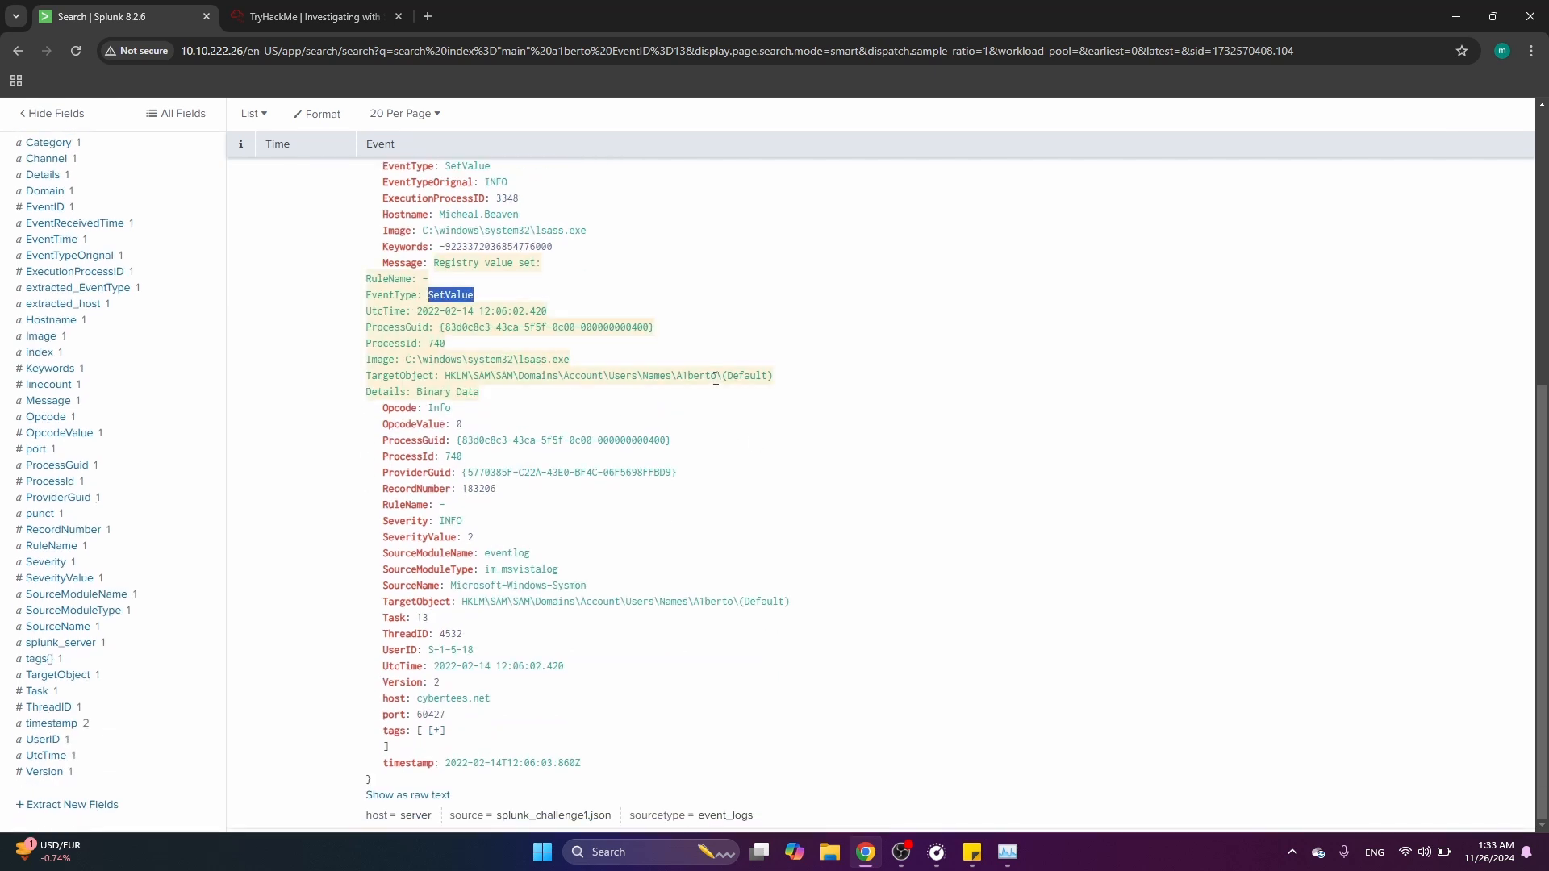
left_click_drag(716, 379, 445, 378)
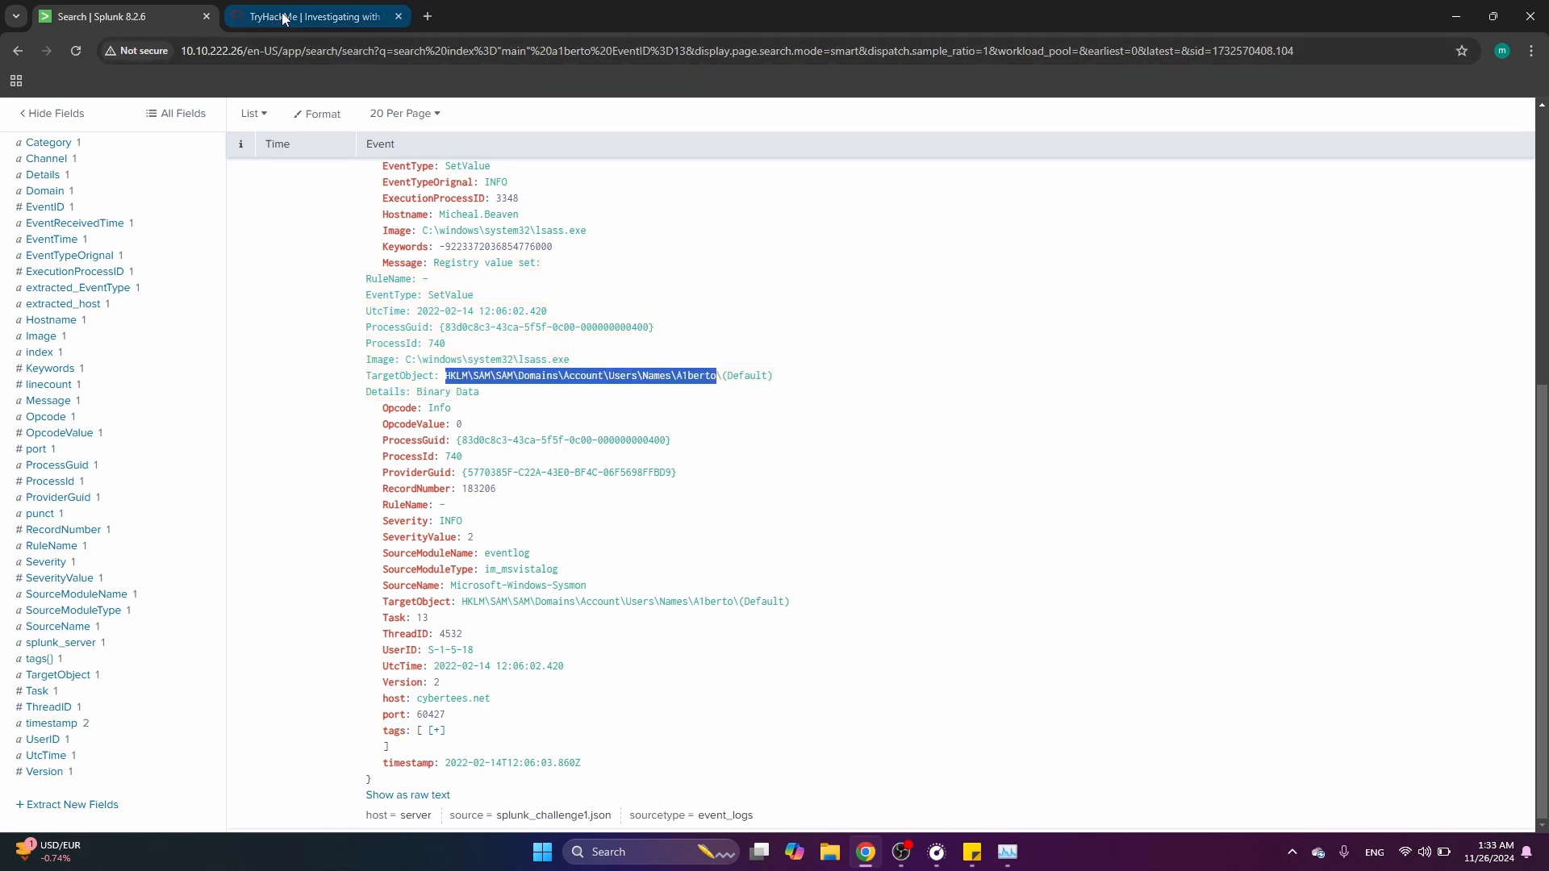
left_click(311, 16)
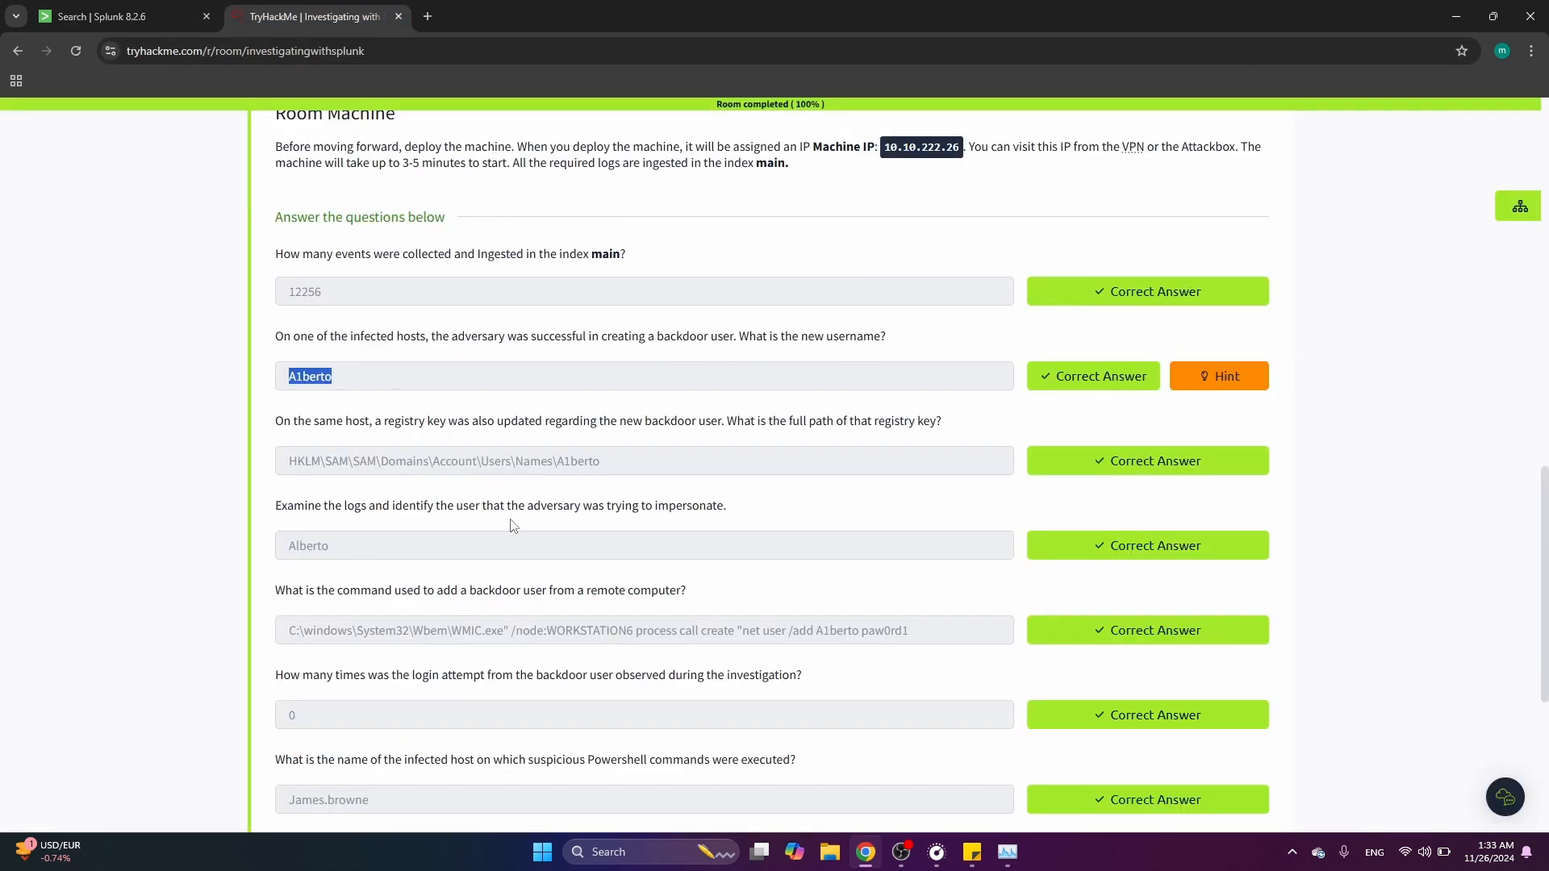
Read the registry key path and impersonated user answers in the room questions, then return to Splunk
left_click_drag(617, 463, 260, 454)
scroll(320, 570, "down", 2)
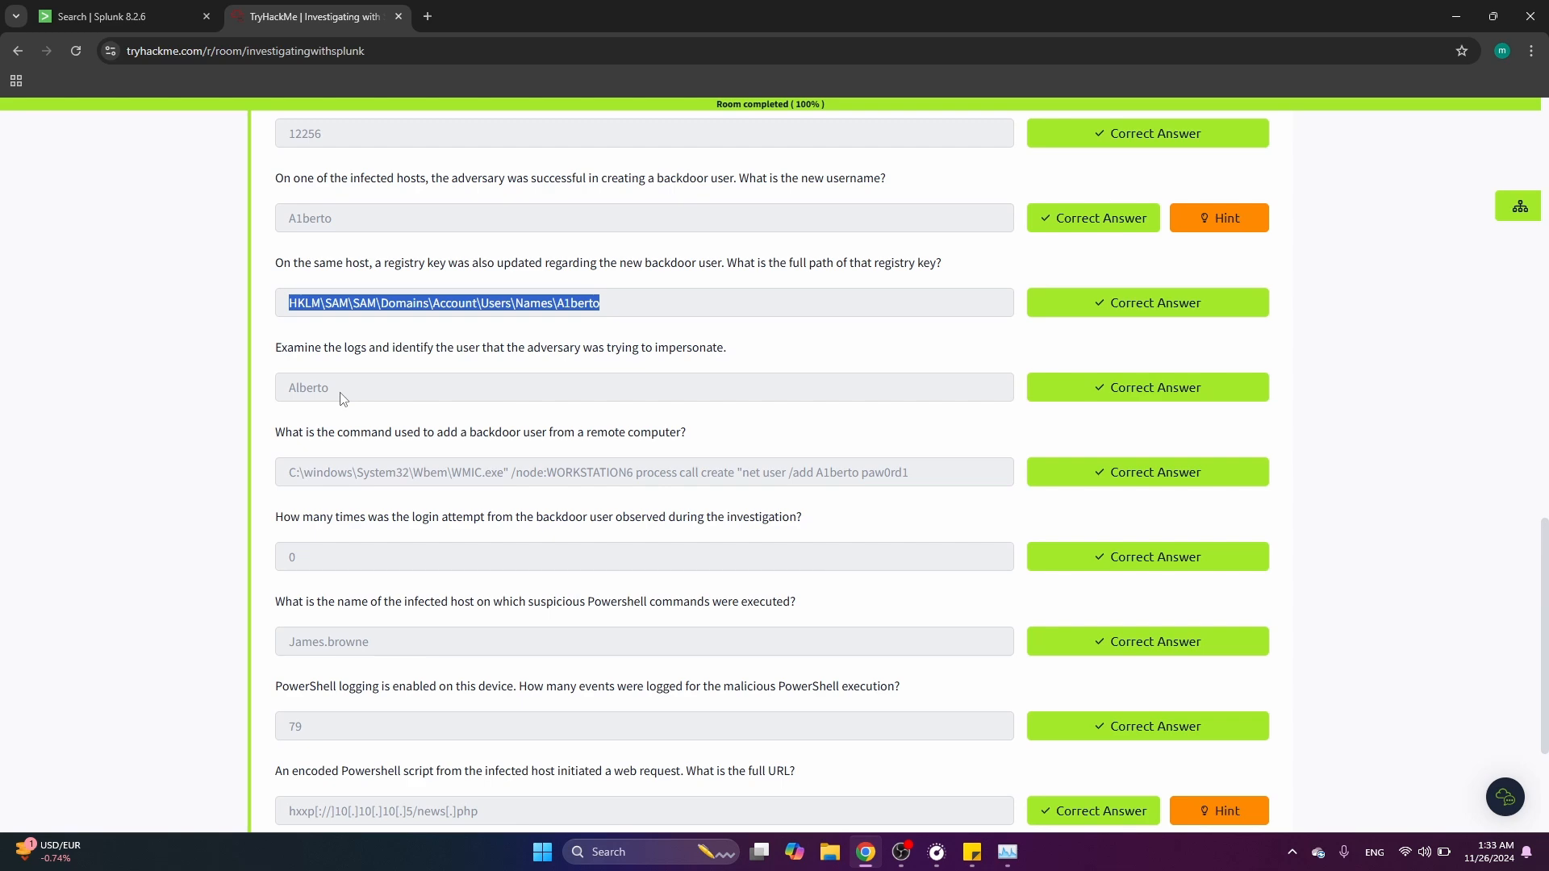
left_click_drag(343, 397, 269, 397)
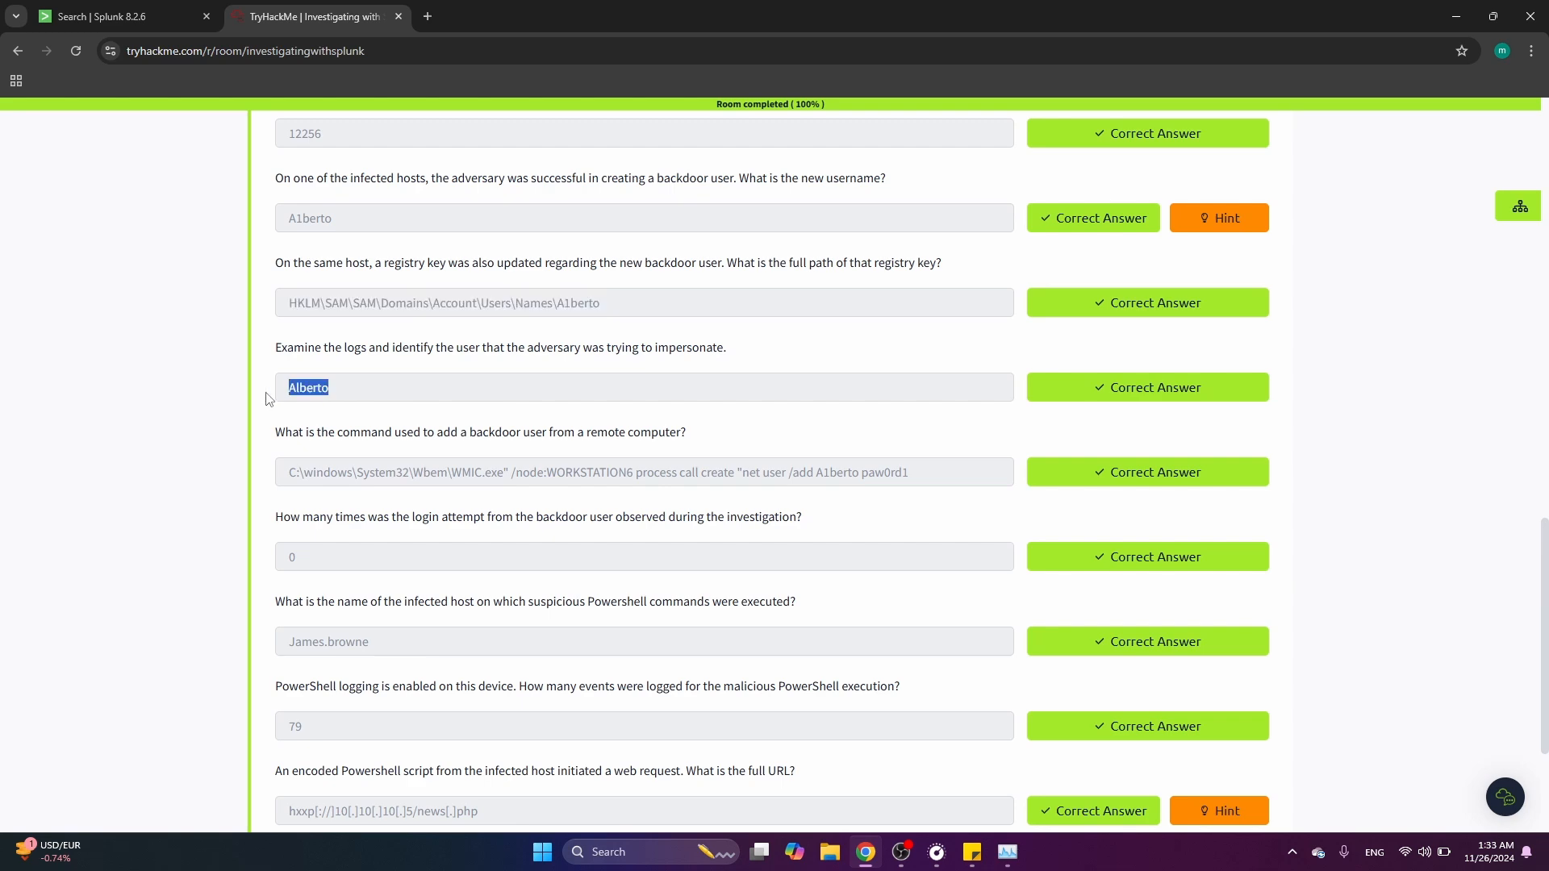
left_click(187, 15)
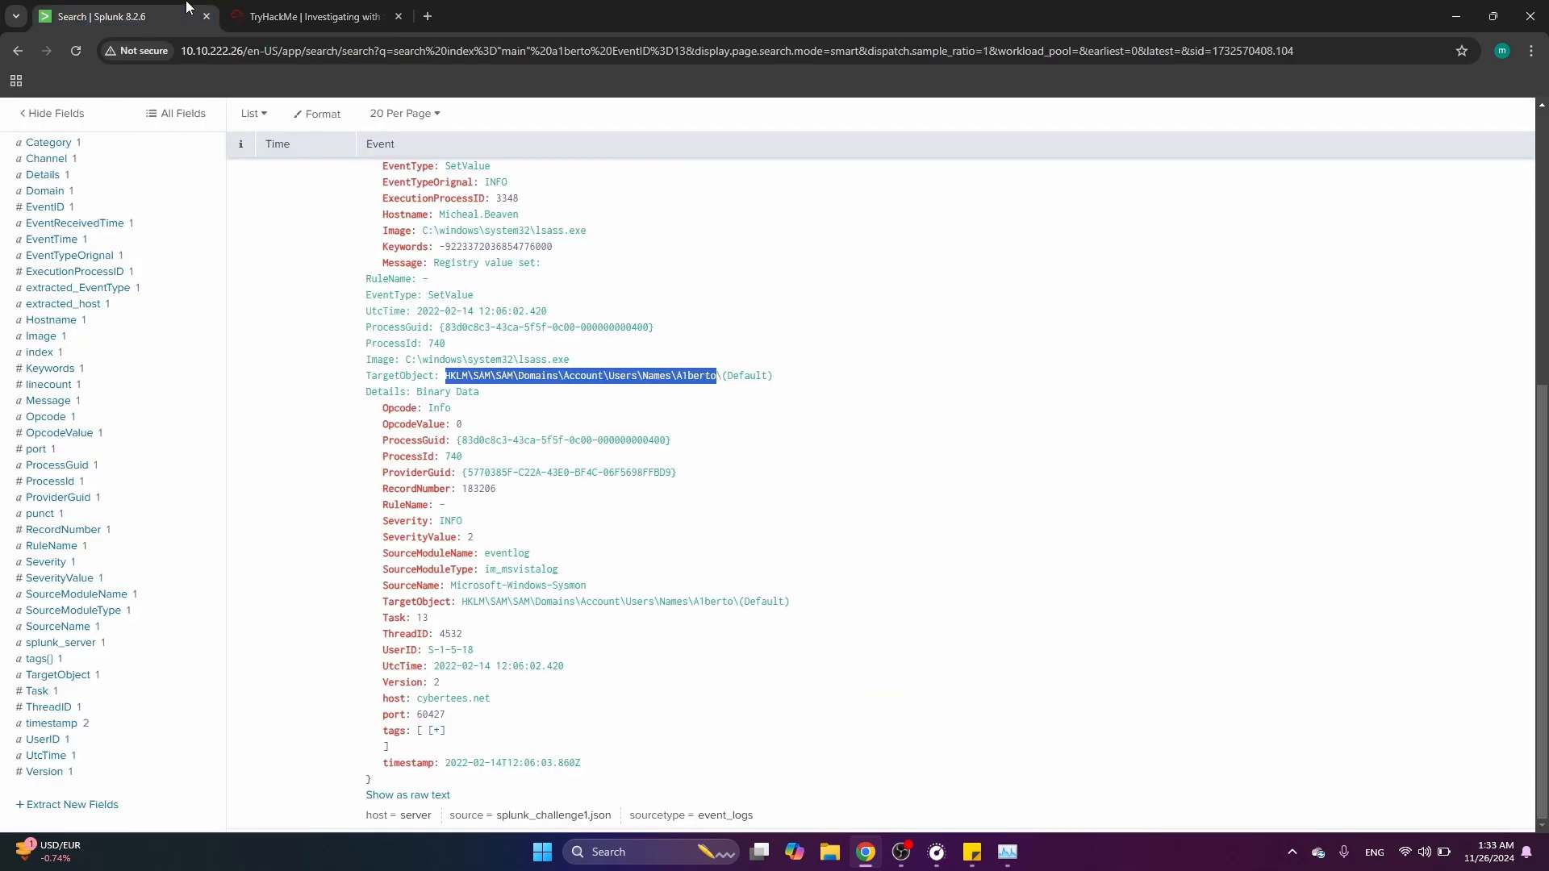
Strip the search back to index="main" alone and run it over all events
scroll(273, 205, "up", 6)
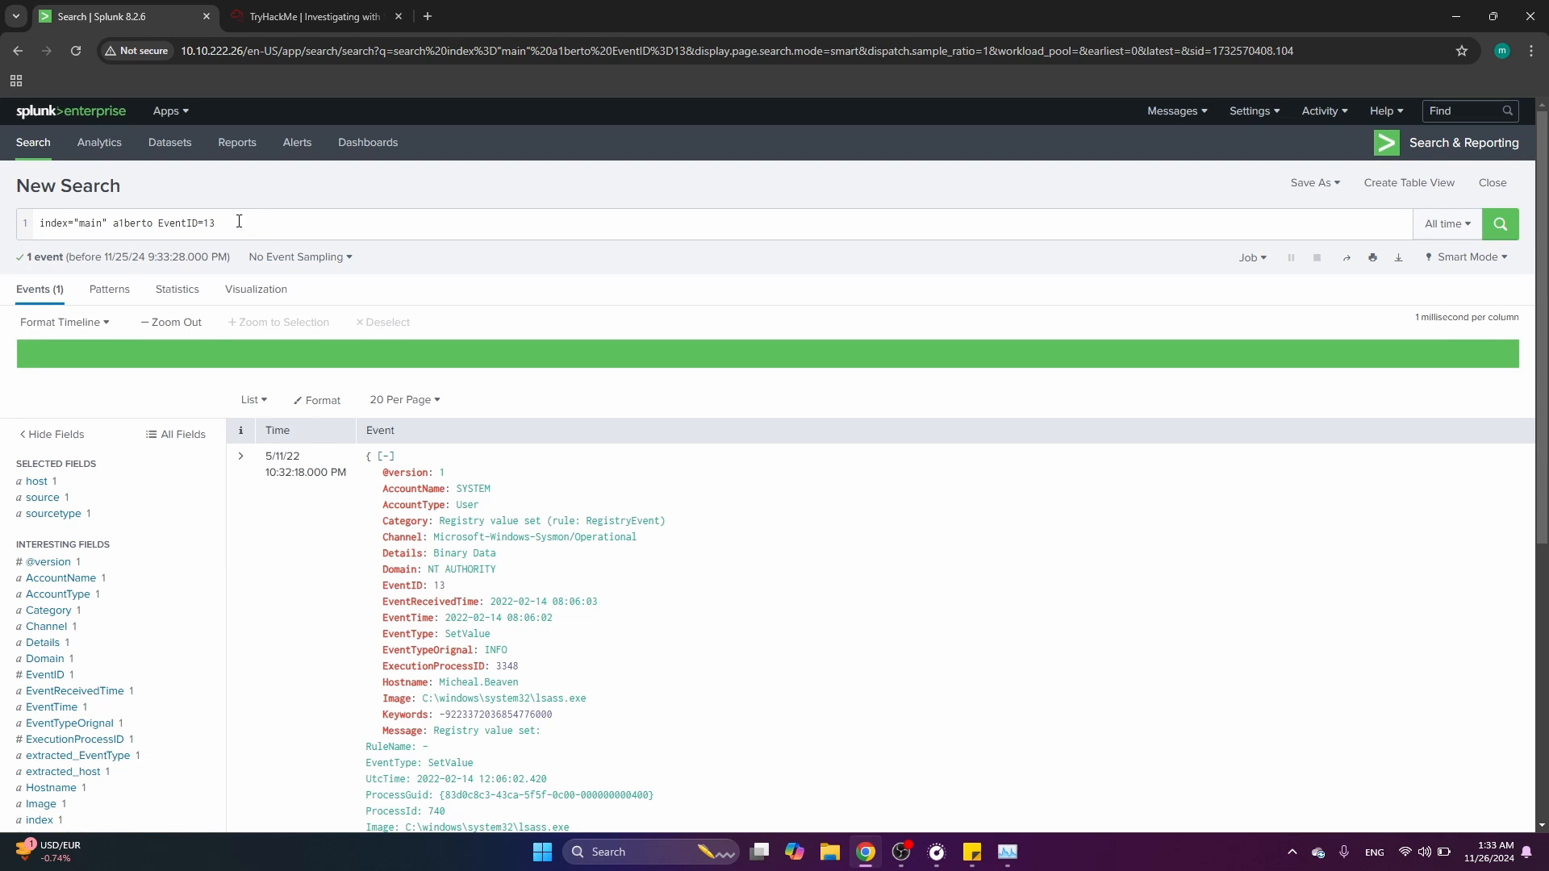
left_click(238, 221)
key("BackSpace")
key("BackSpace")
key("BackSpace")
key("BackSpace")
key("BackSpace")
key("BackSpace")
key("BackSpace")
key("BackSpace")
key("BackSpace")
key("BackSpace")
key("BackSpace")
key("BackSpace")
key("BackSpace")
key("BackSpace")
key("BackSpace")
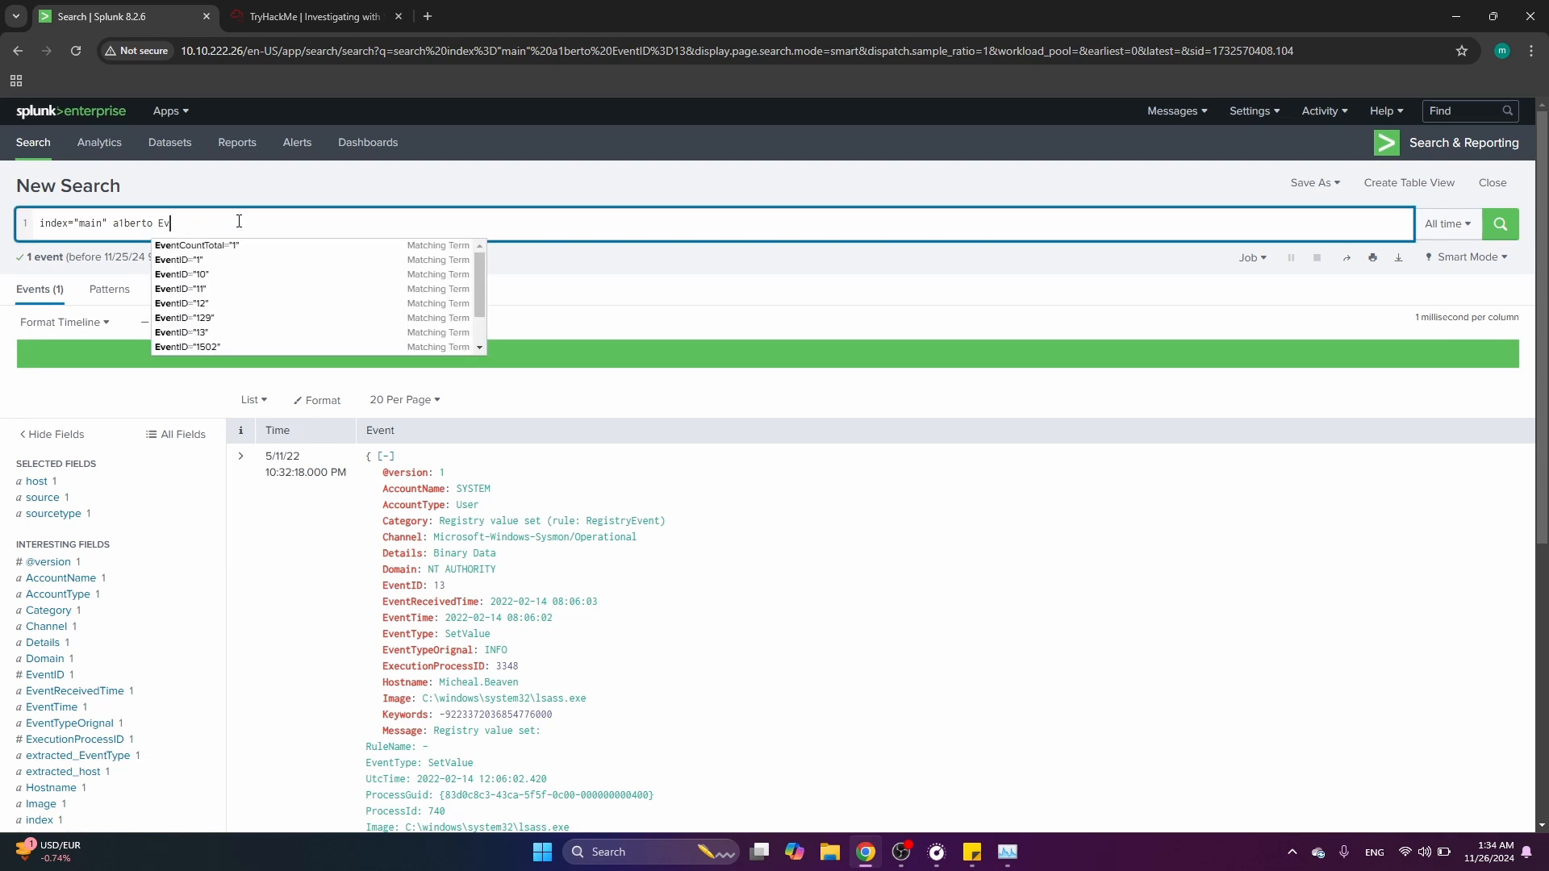
key("BackSpace")
key("BackSpace")
key("BackSpace")
key("BackSpace")
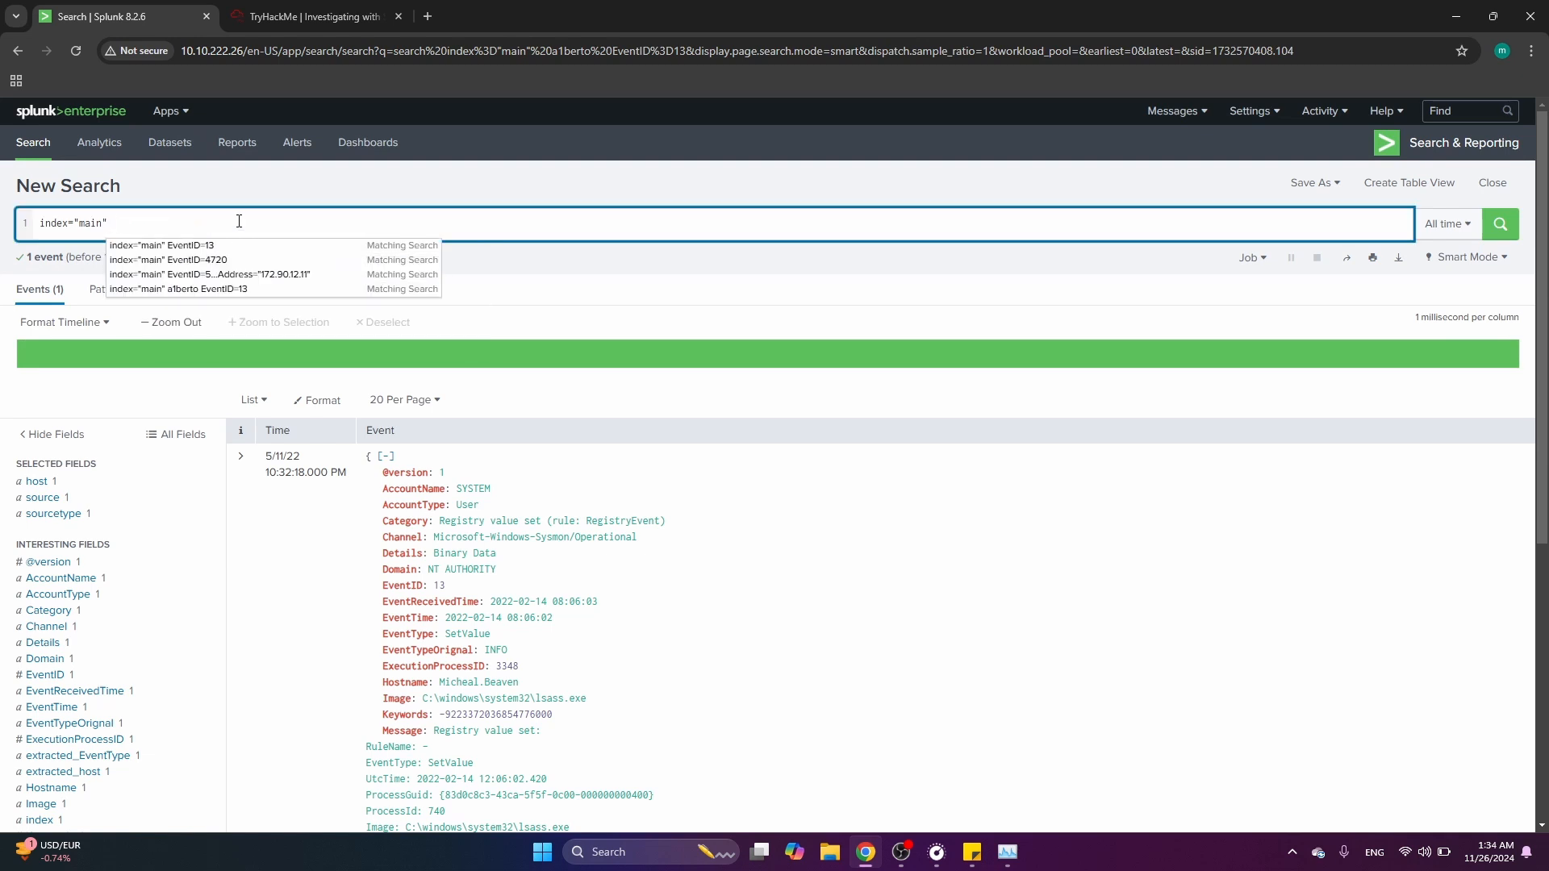
key("Return")
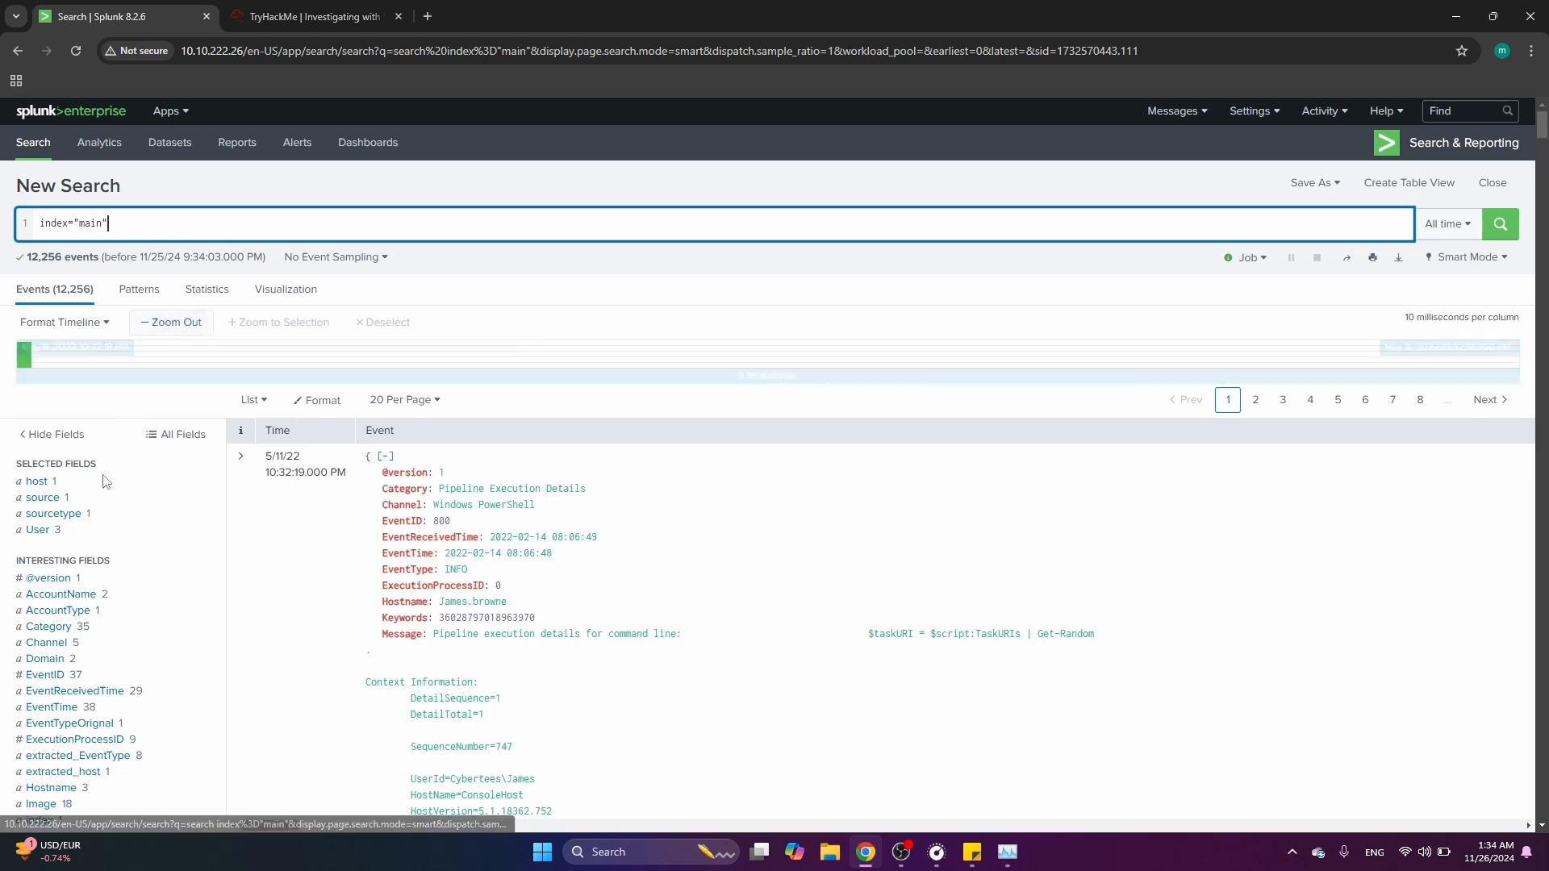
Open the User field's values and compare them with the impersonated user question in the room
left_click(92, 533)
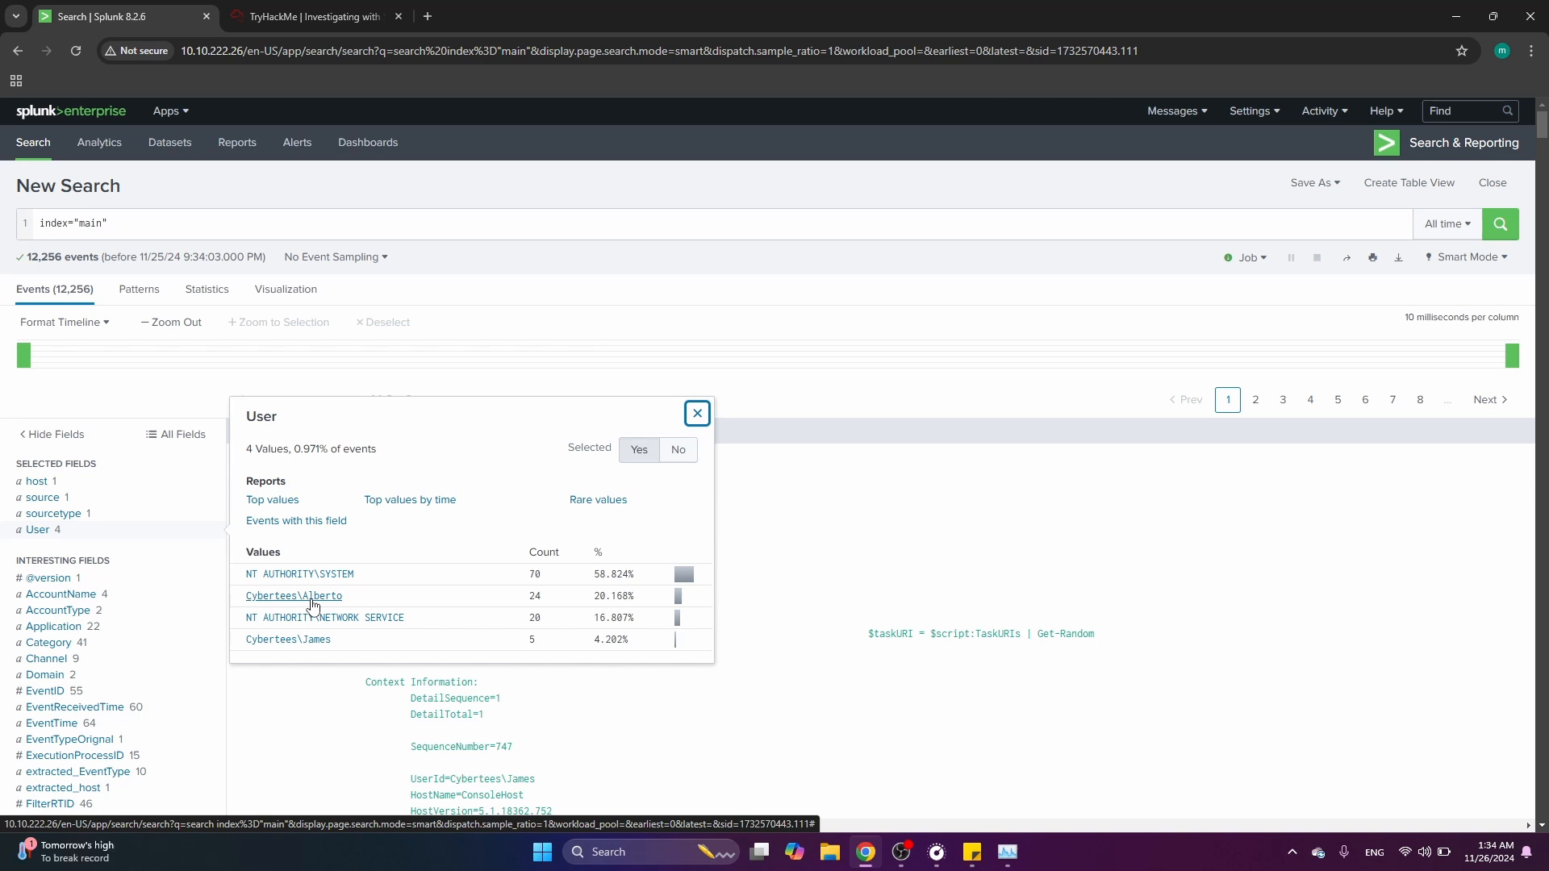
left_click(274, 10)
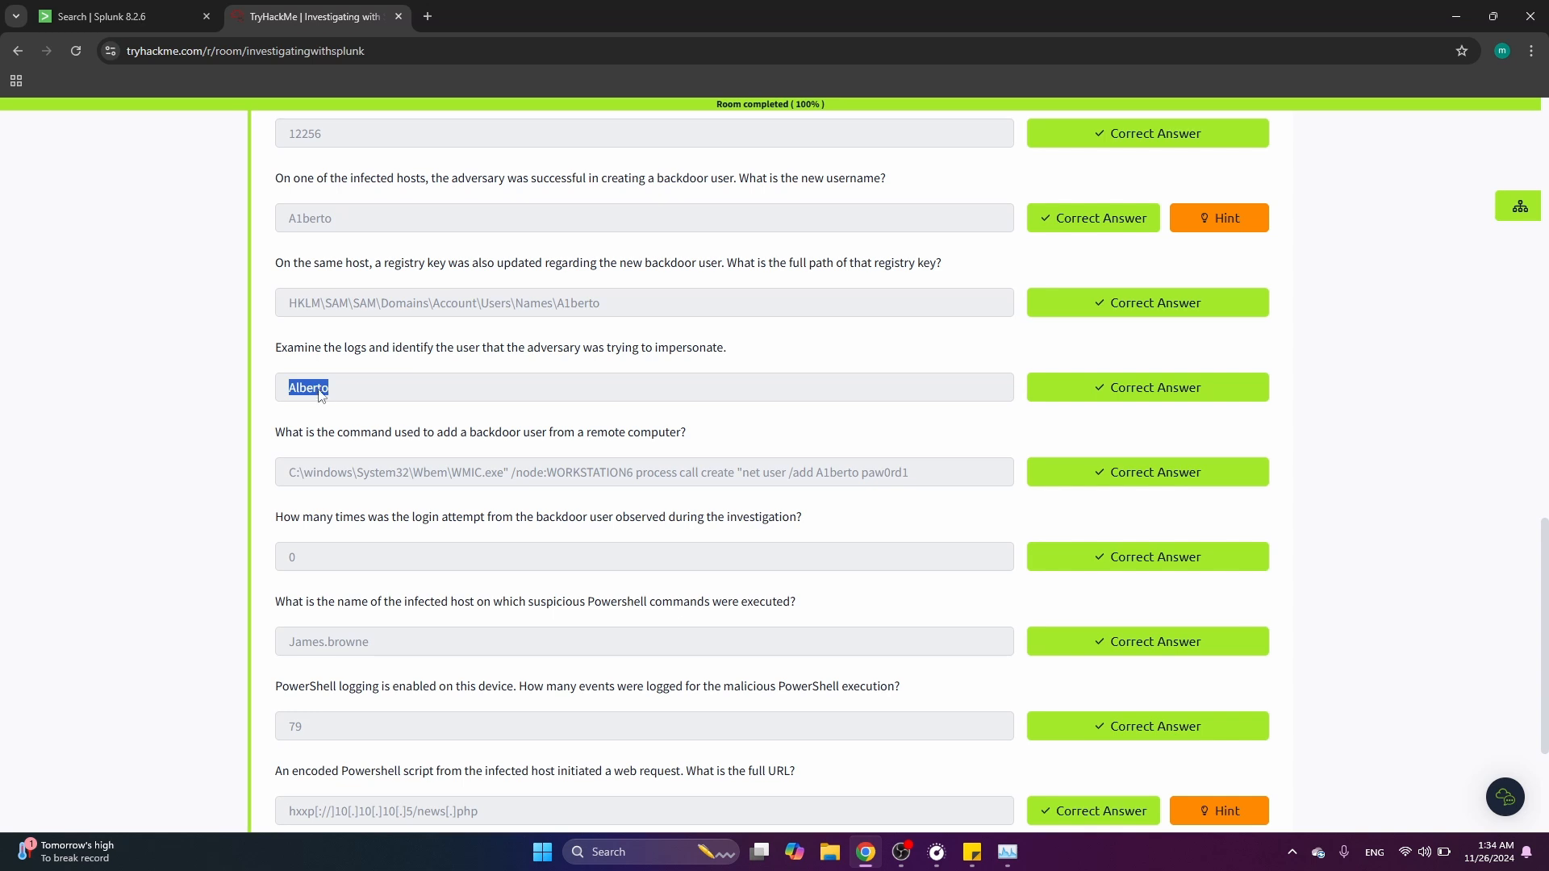
left_click(228, 415)
scroll(230, 416, "down", 1)
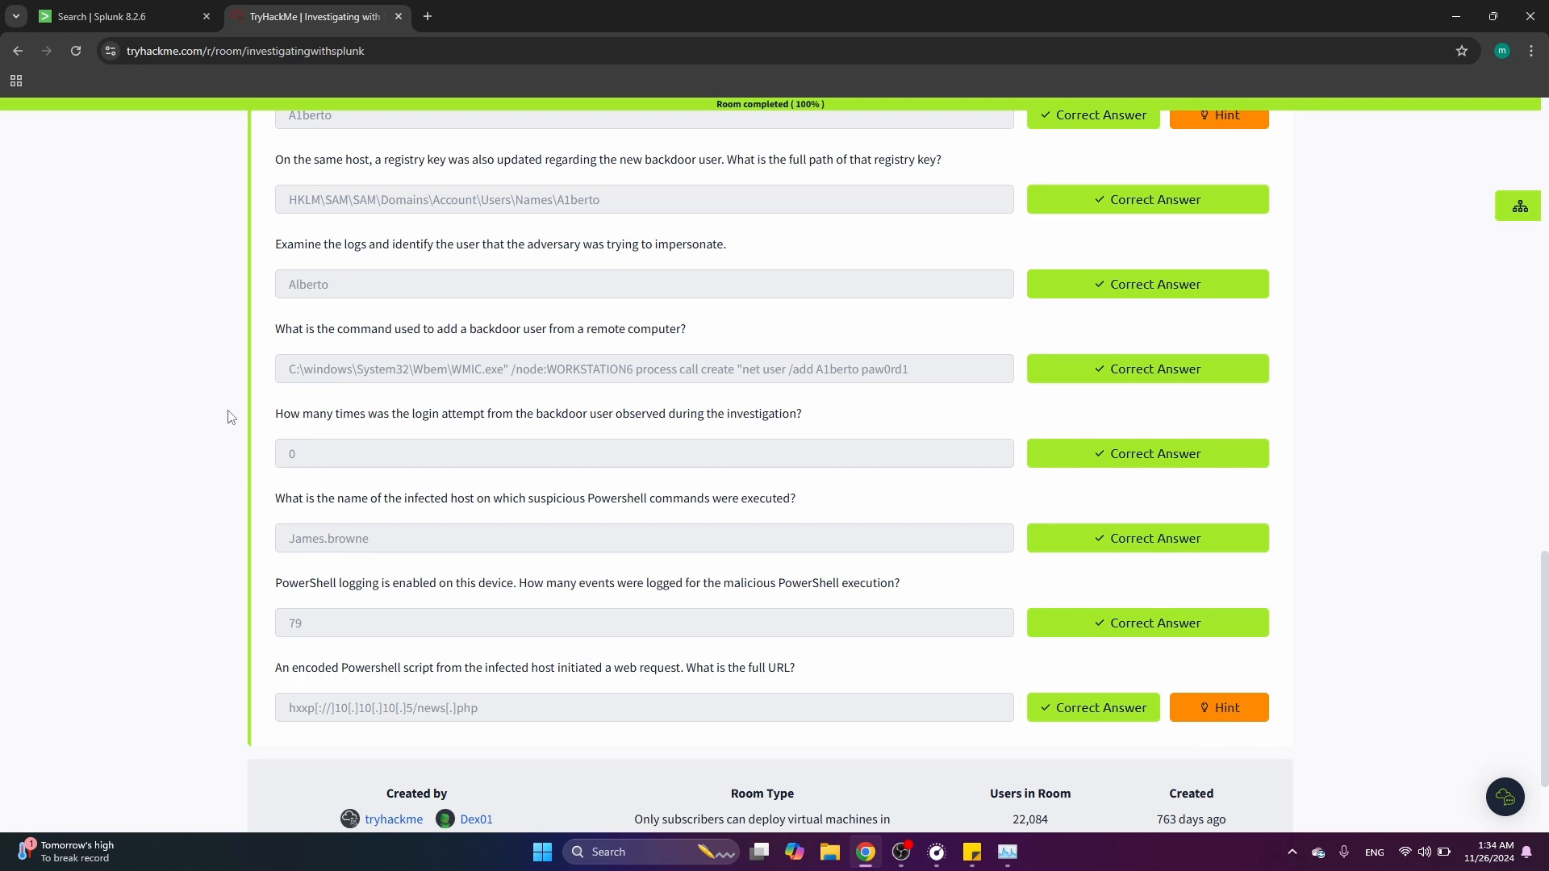
left_click(129, 16)
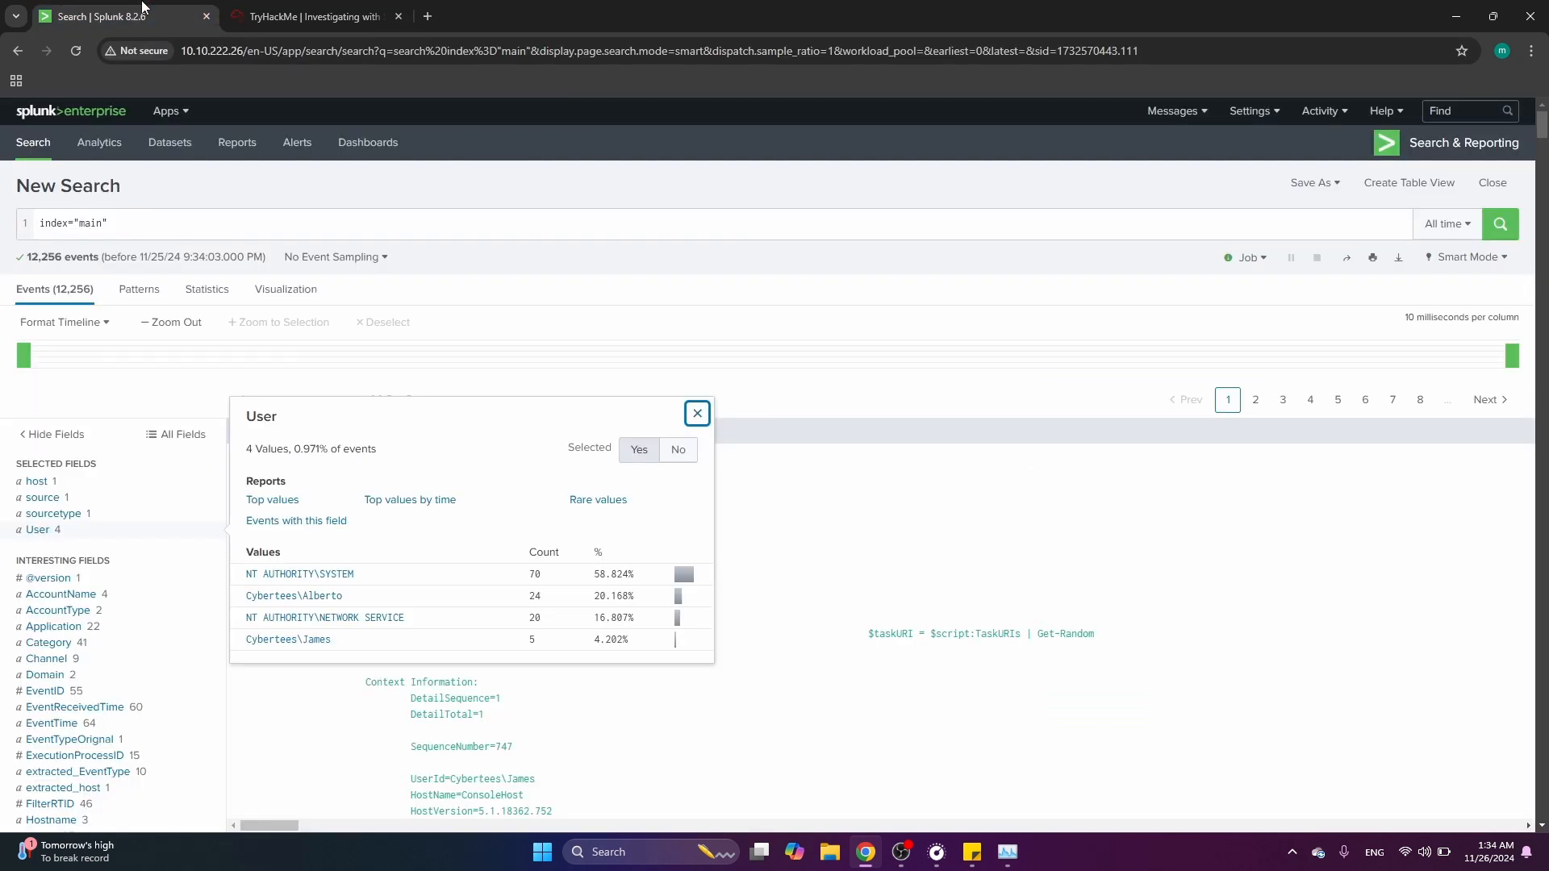
Search the main index for net user add and browse the matching events
left_click(231, 216)
left_click(230, 220)
type("net b")
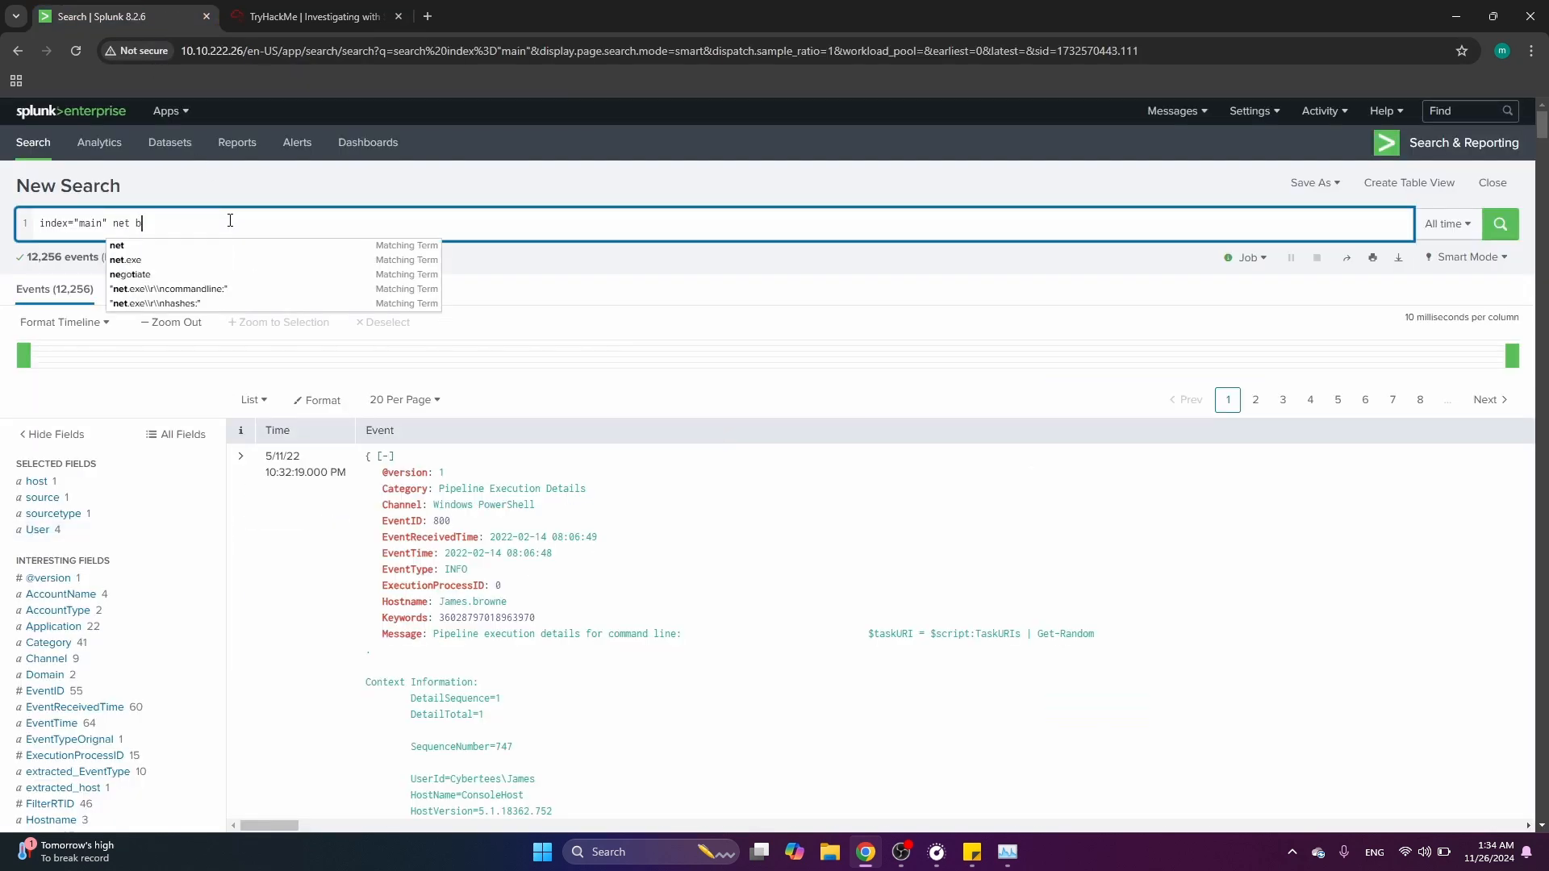
key("BackSpace")
type("usee")
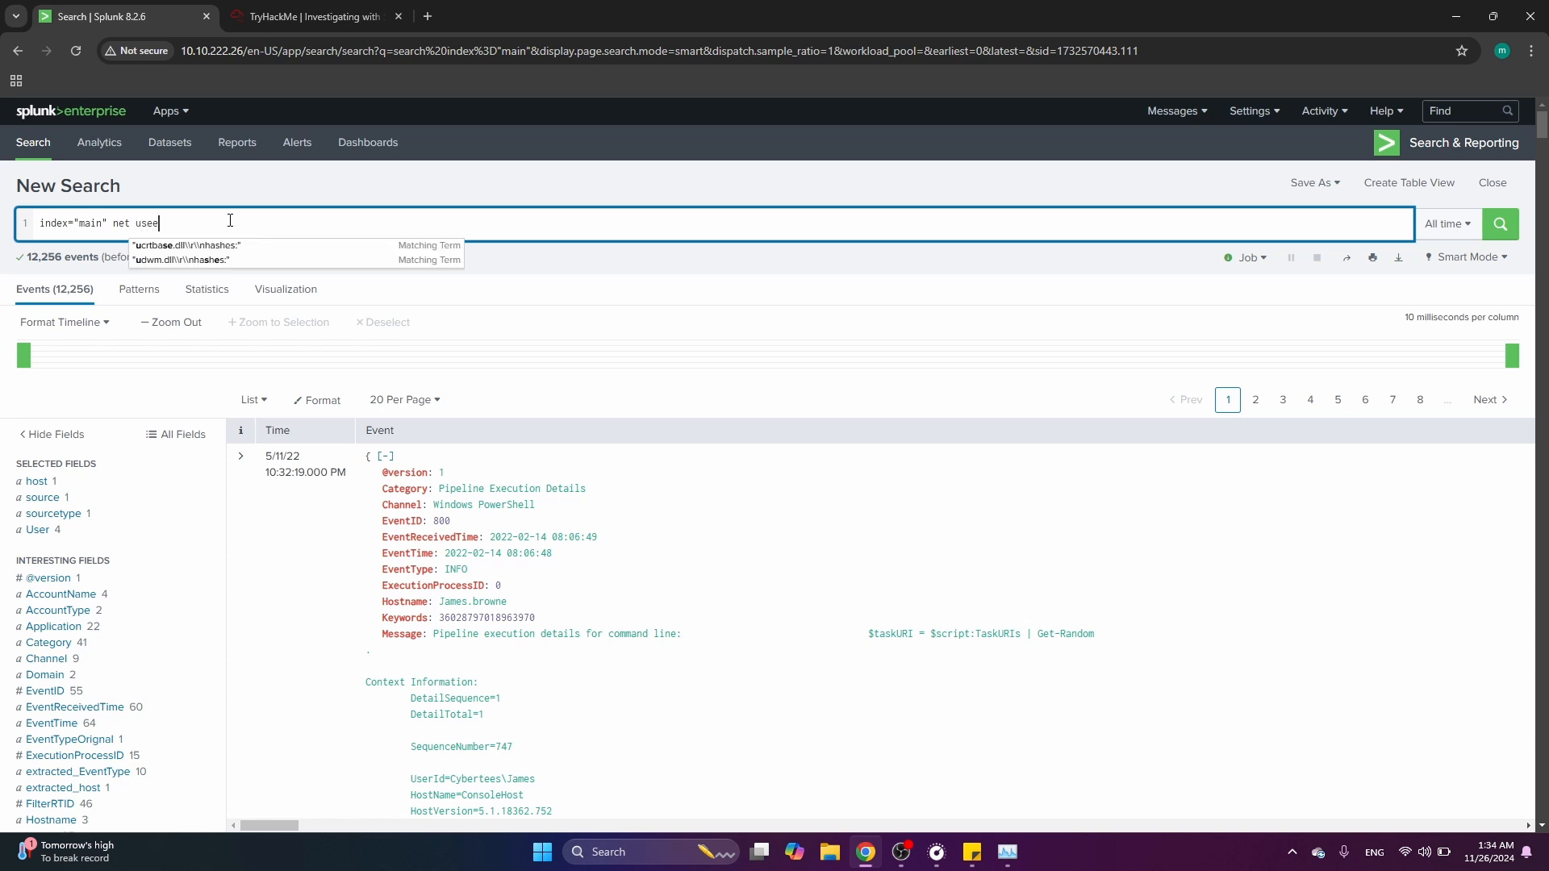
key("BackSpace")
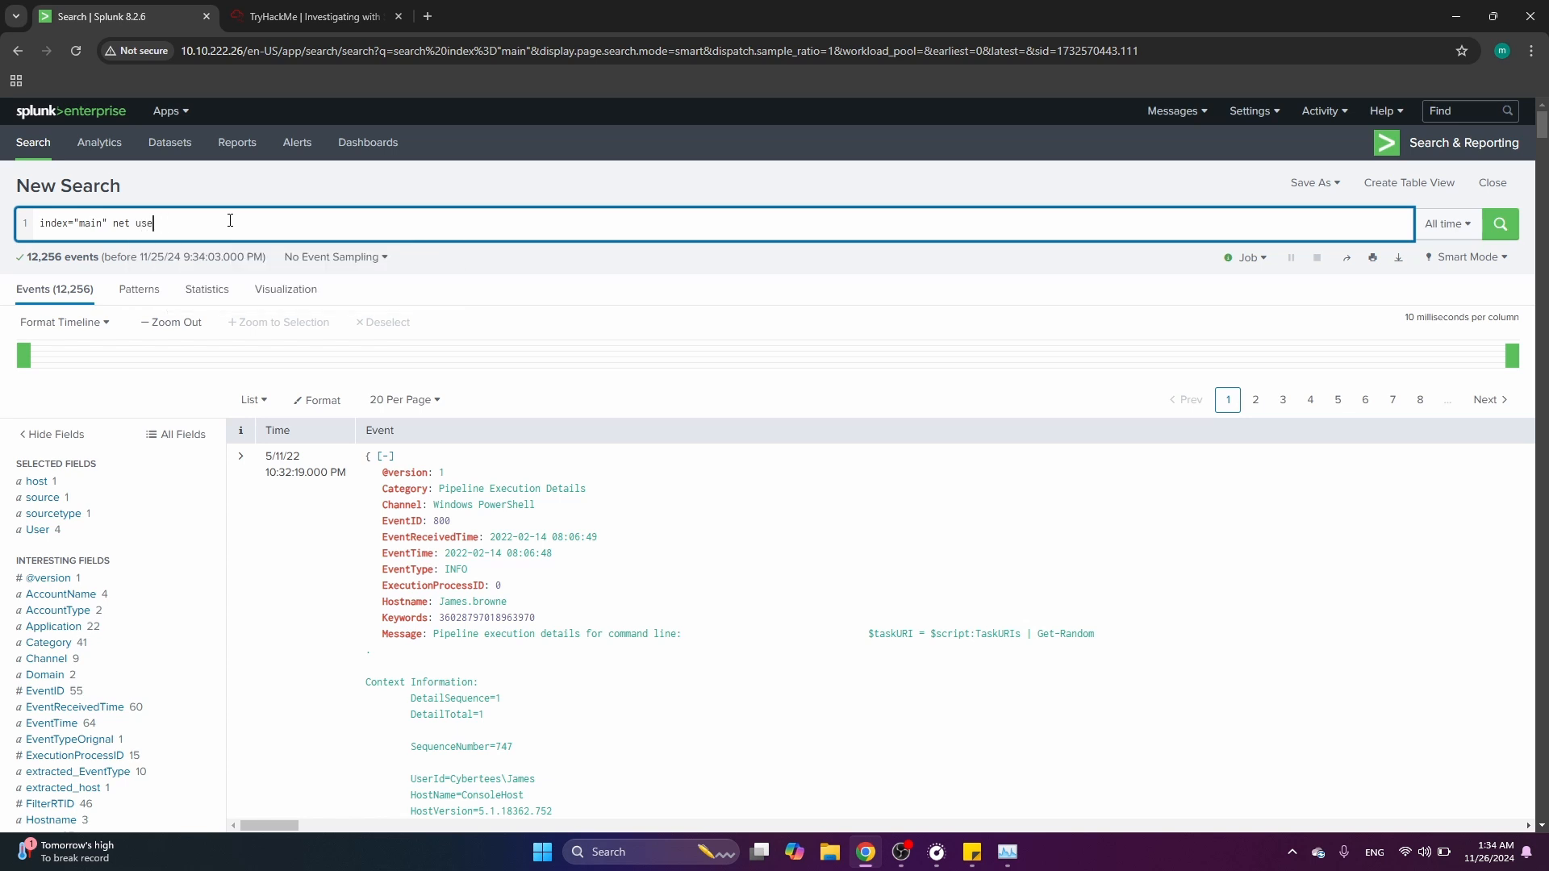
key("BackSpace")
type("er")
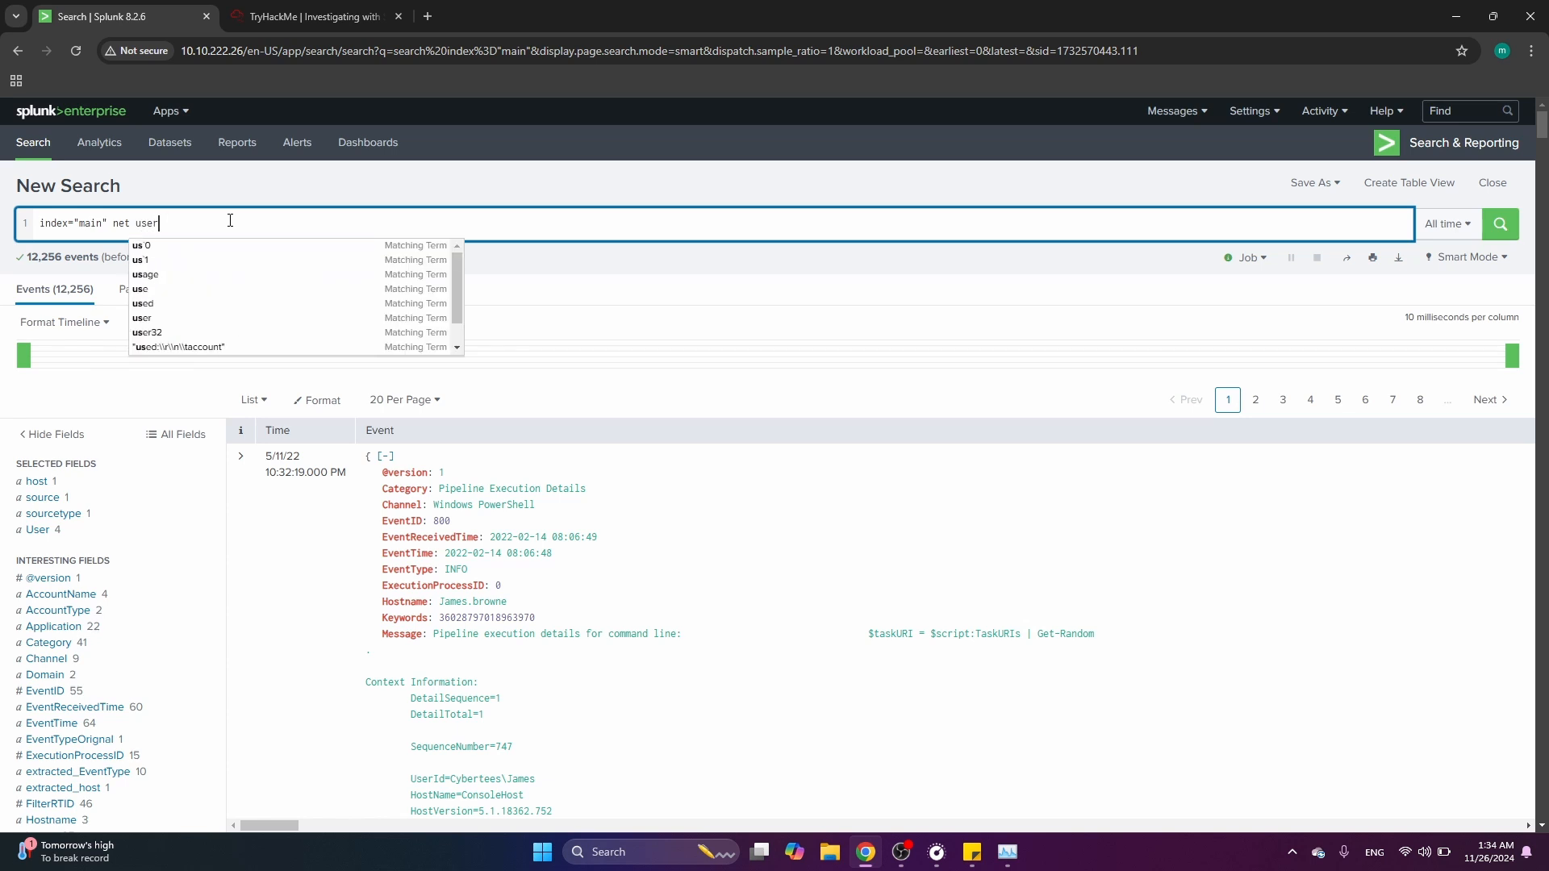
type(" add")
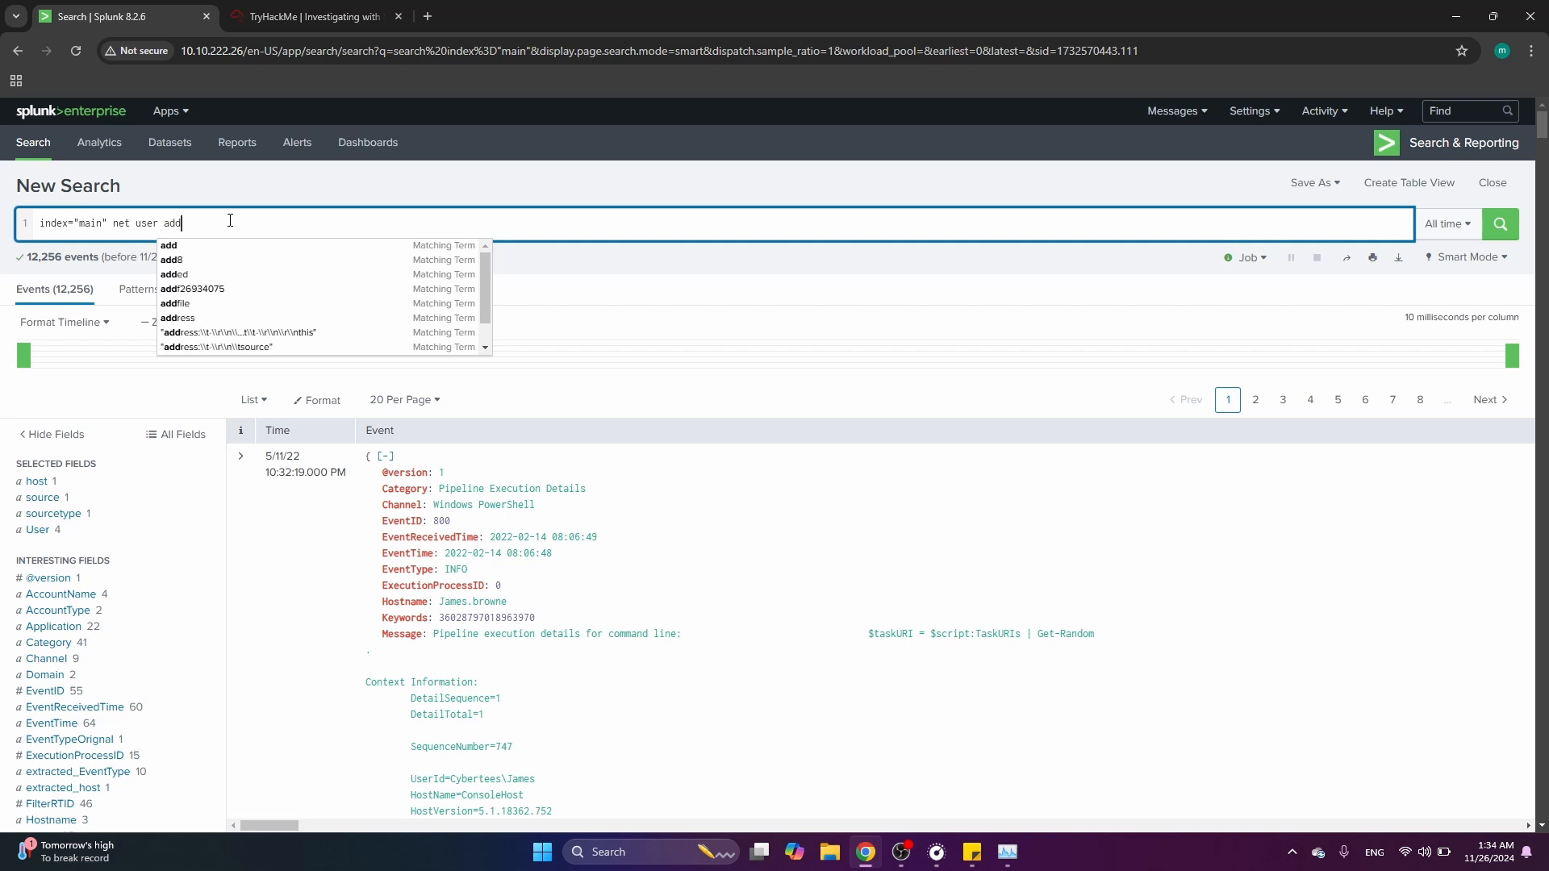
key("Return")
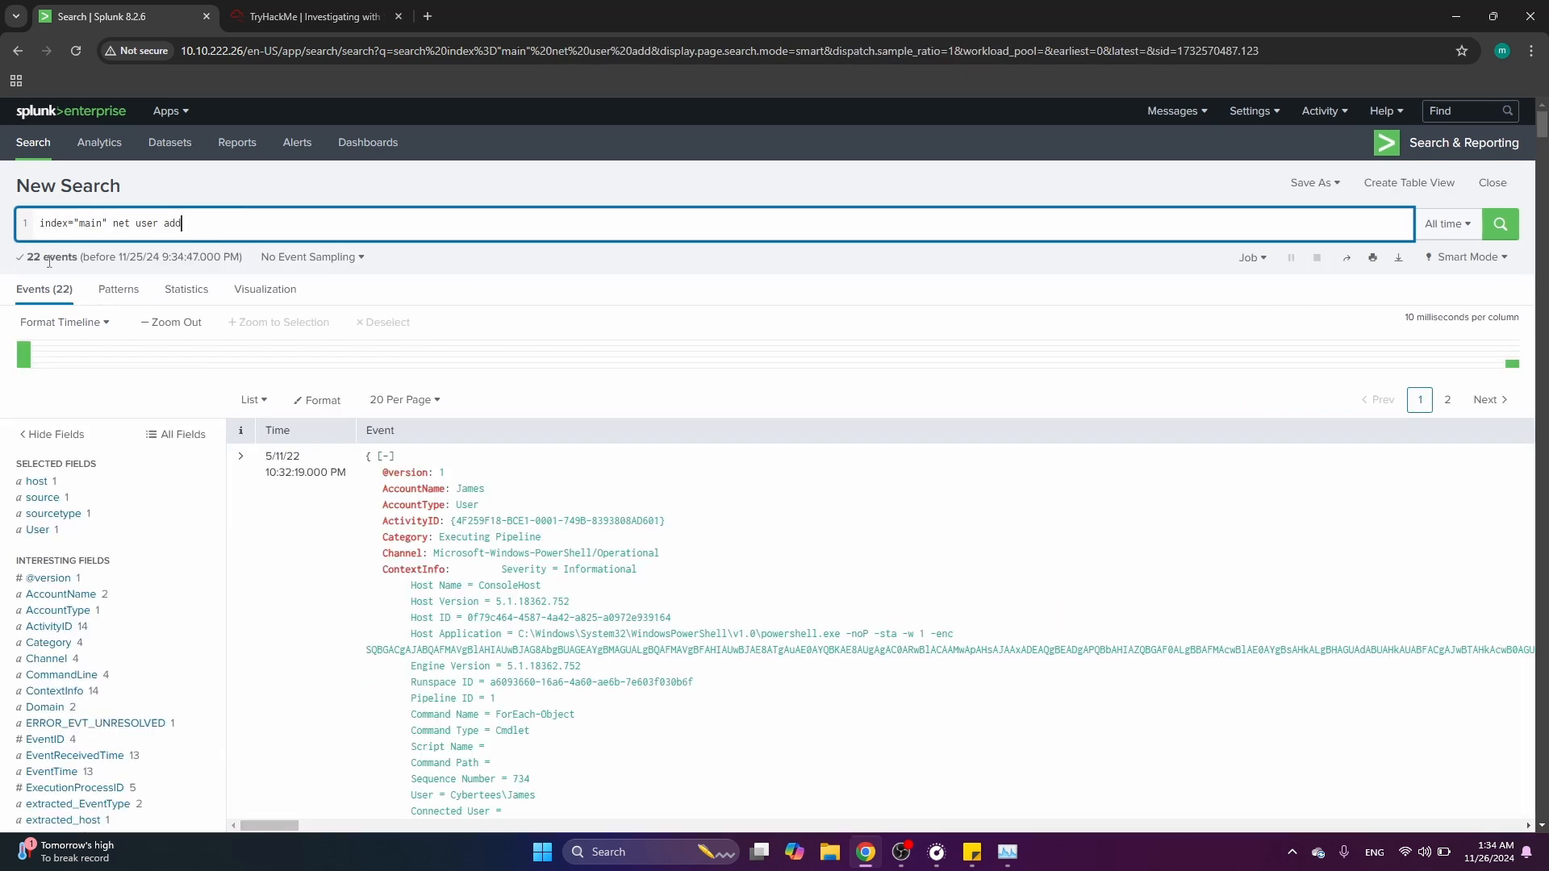
scroll(512, 567, "down", 5)
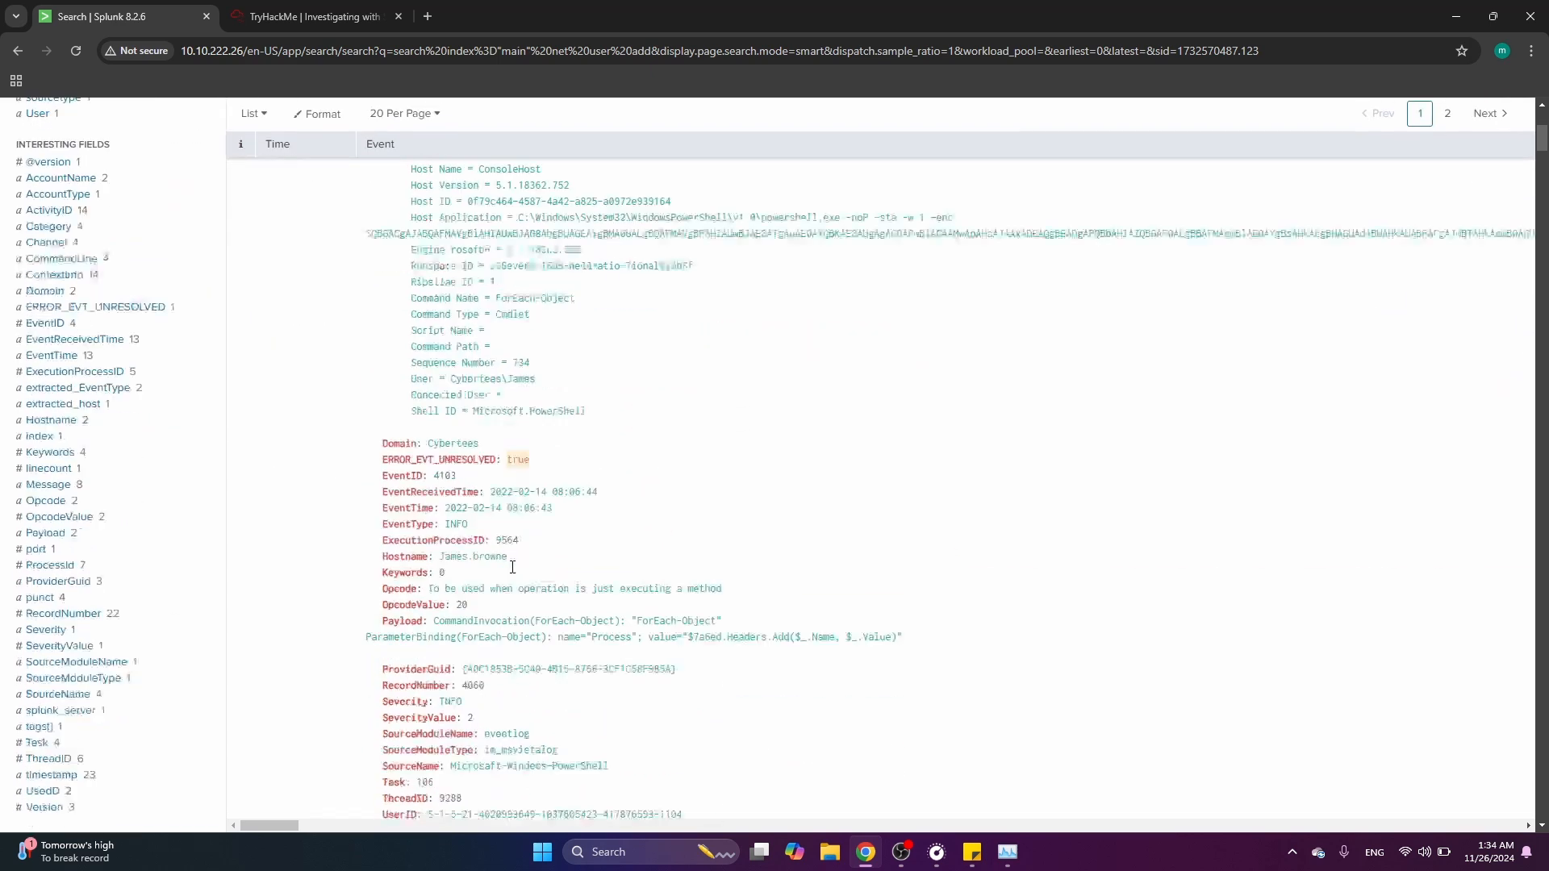
scroll(513, 567, "down", 3)
scroll(513, 567, "up", 8)
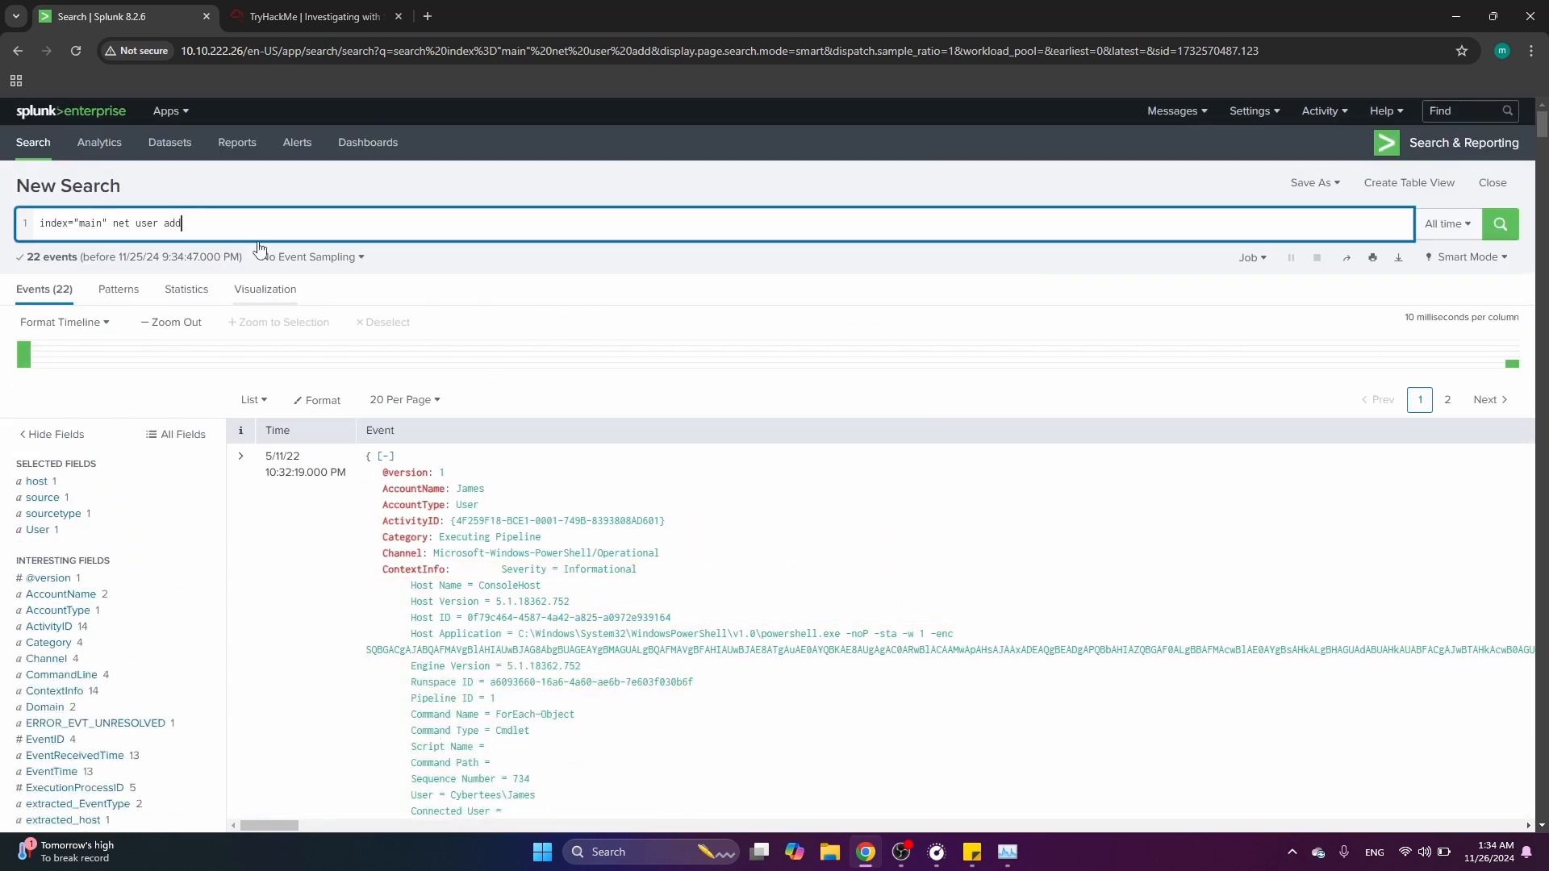
Try searching the main index for n\a1berto
key("BackSpace")
key("BackSpace")
key("BackSpace")
key("BackSpace")
key("BackSpace")
key("BackSpace")
key("BackSpace")
key("BackSpace")
key("BackSpace")
key("BackSpace")
key("BackSpace")
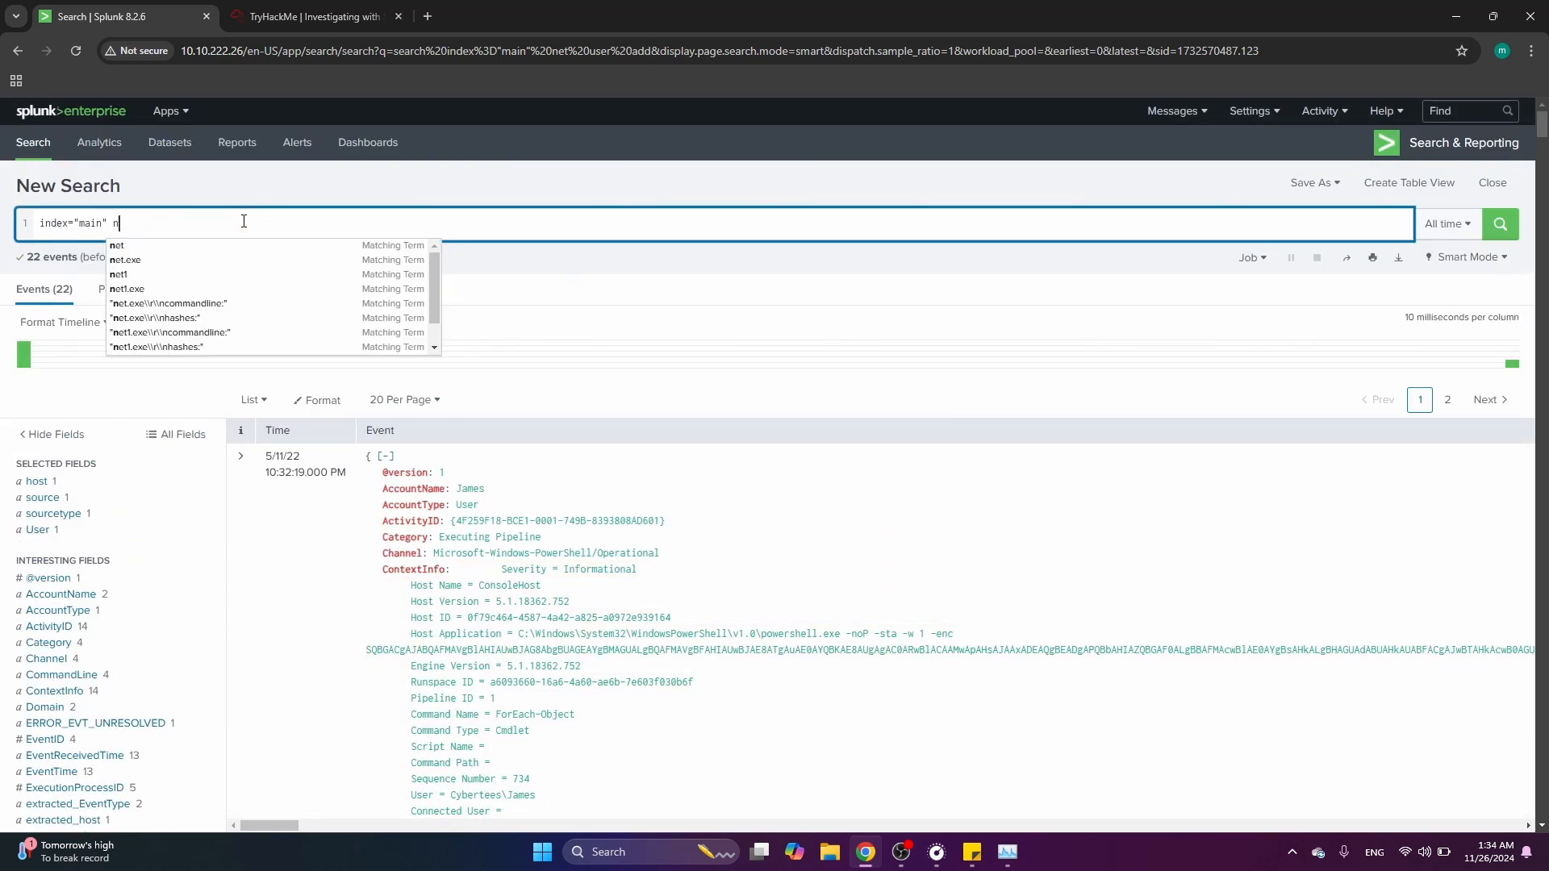
type("\\a")
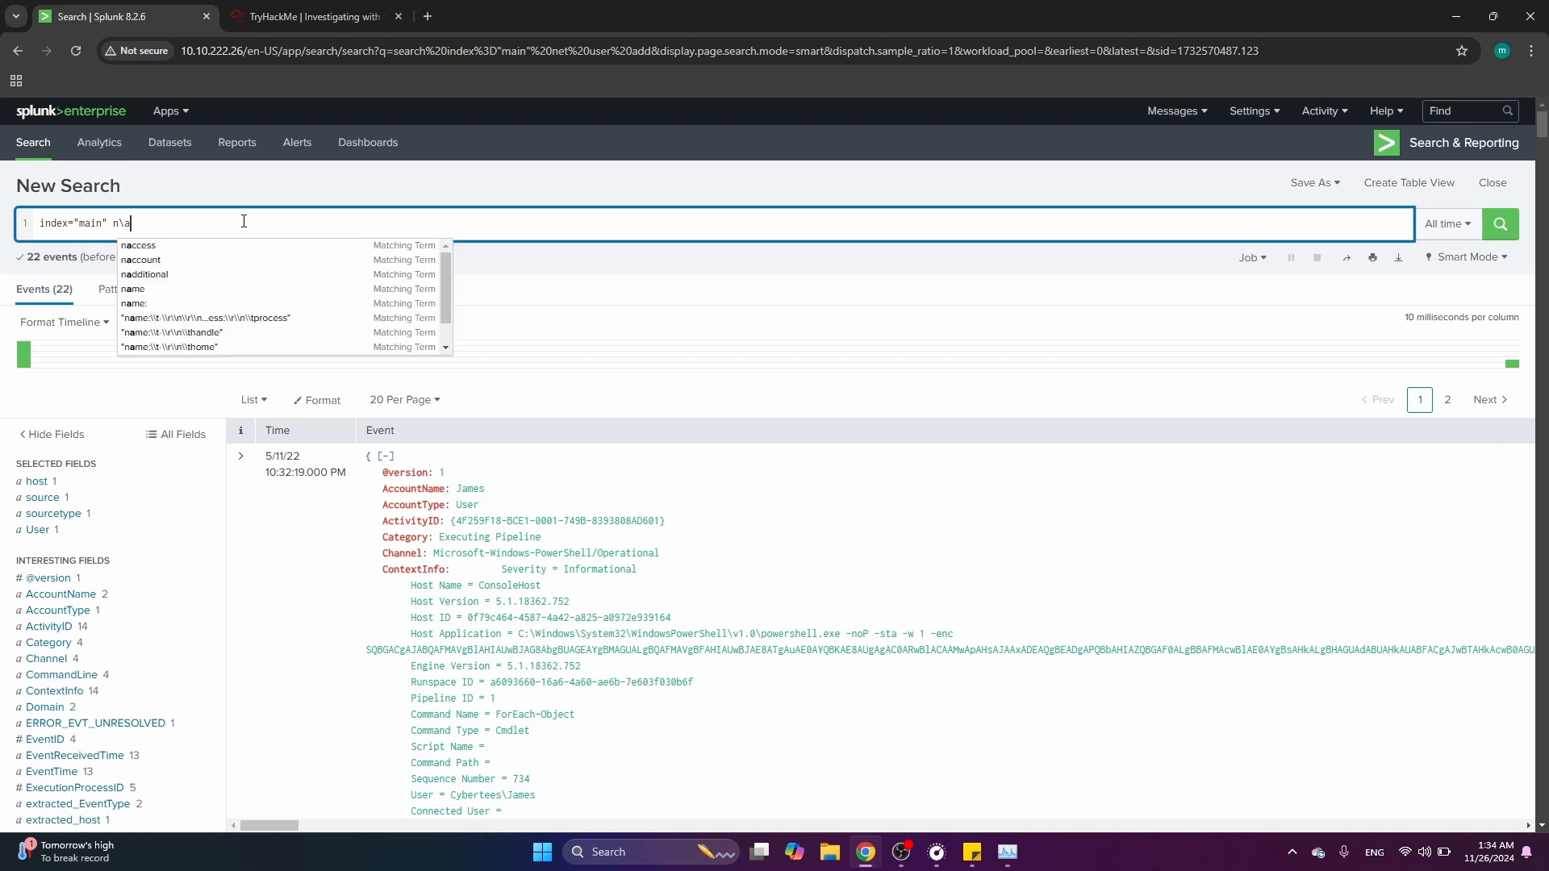
type("1berto")
key("Return")
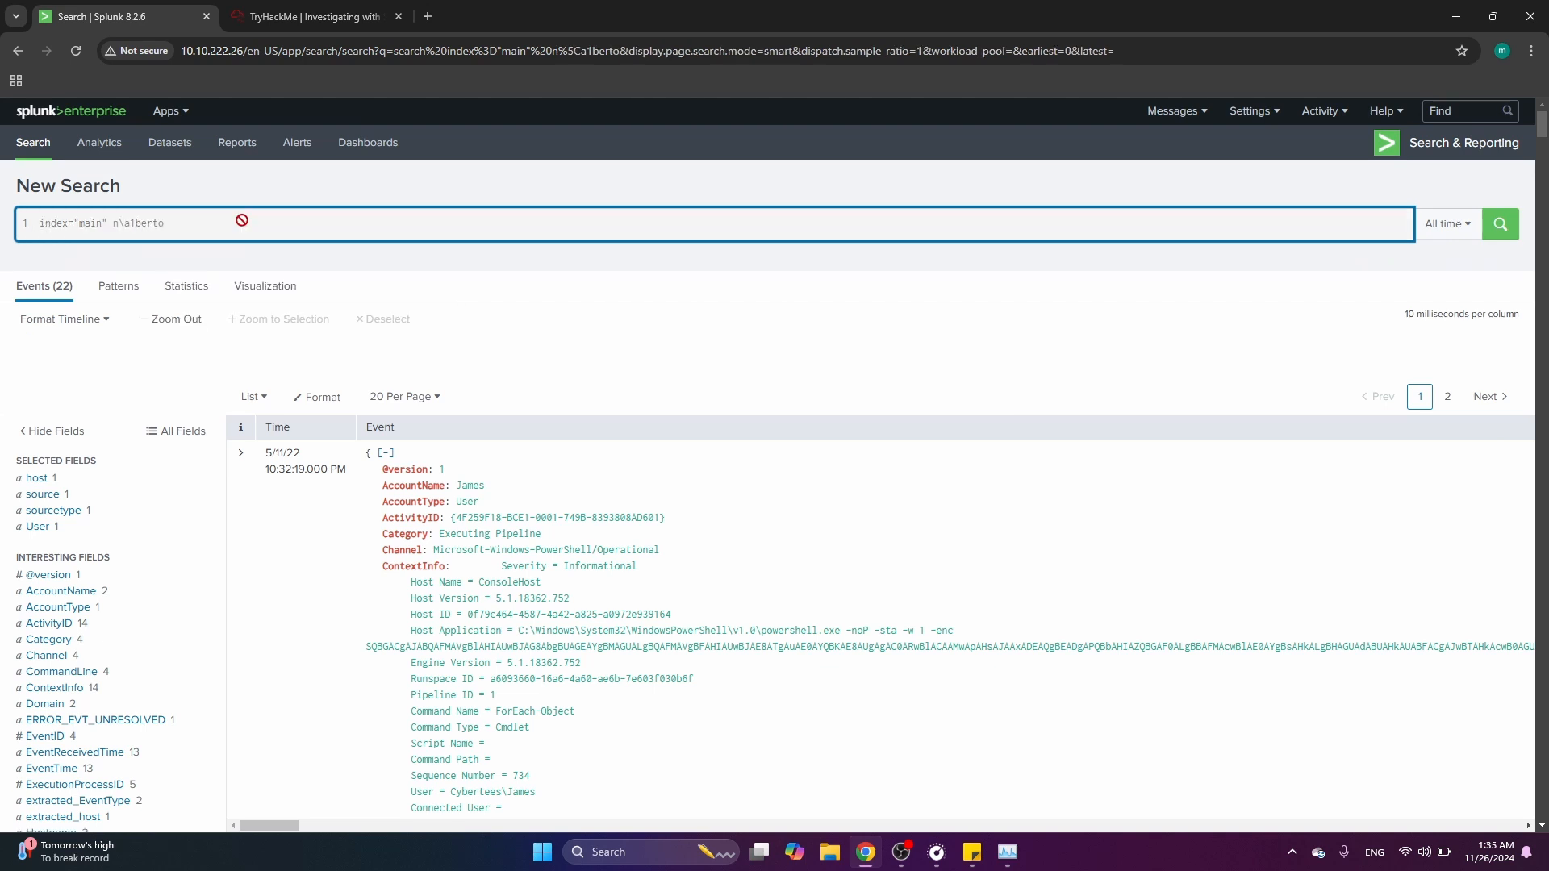
Replace the search term with a1berto and run the search on the main index
key("BackSpace")
key("BackSpace")
key("BackSpace")
key("BackSpace")
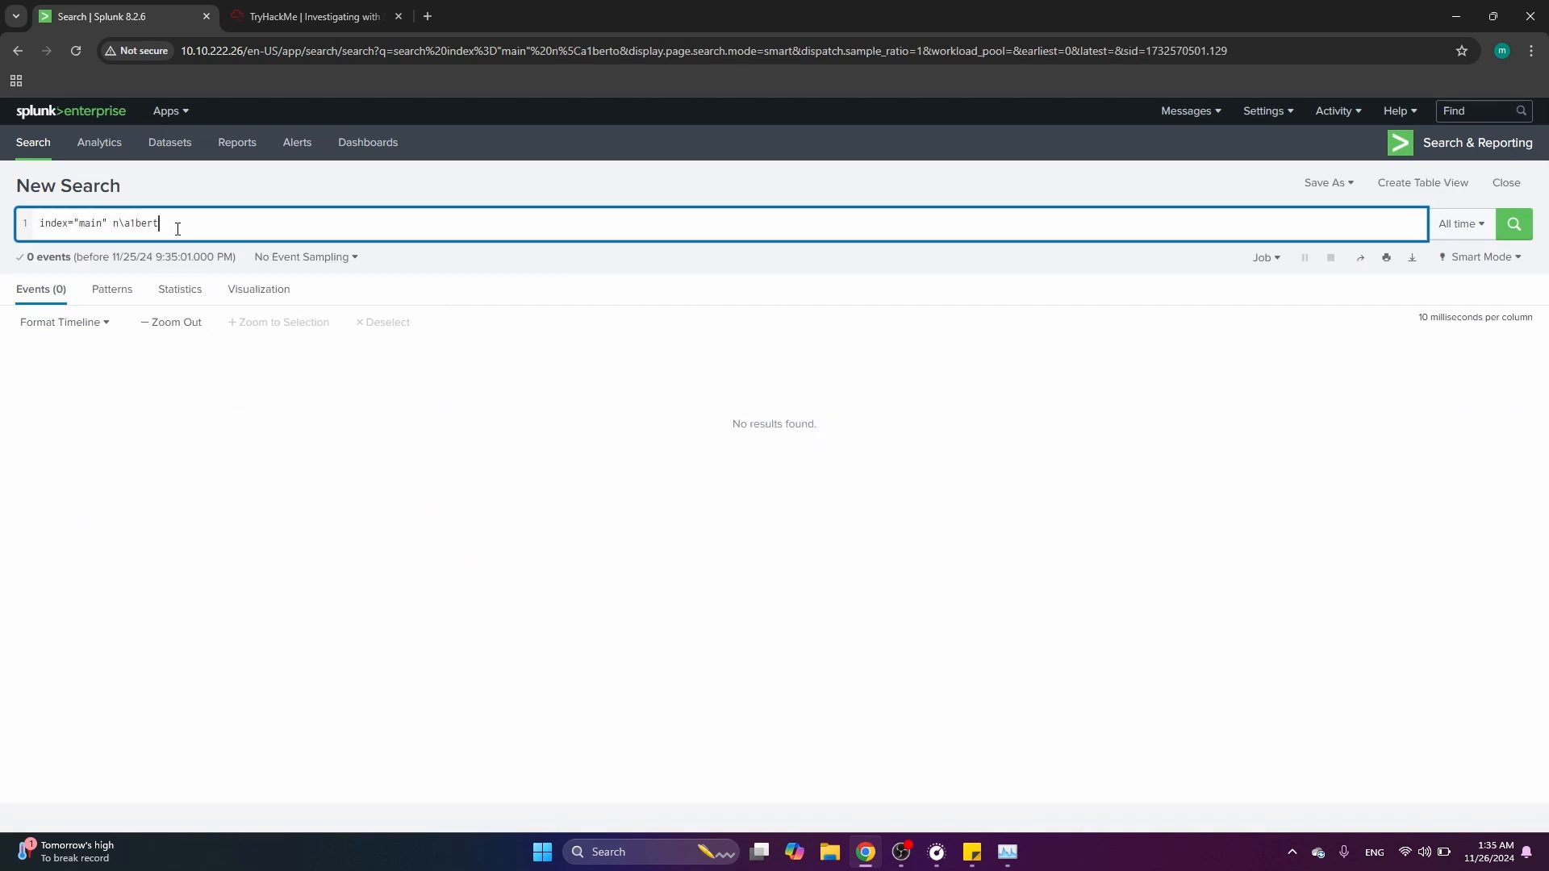
key("BackSpace")
key("BackSpace")
key("BackSpace")
key("BackSpace")
key("BackSpace")
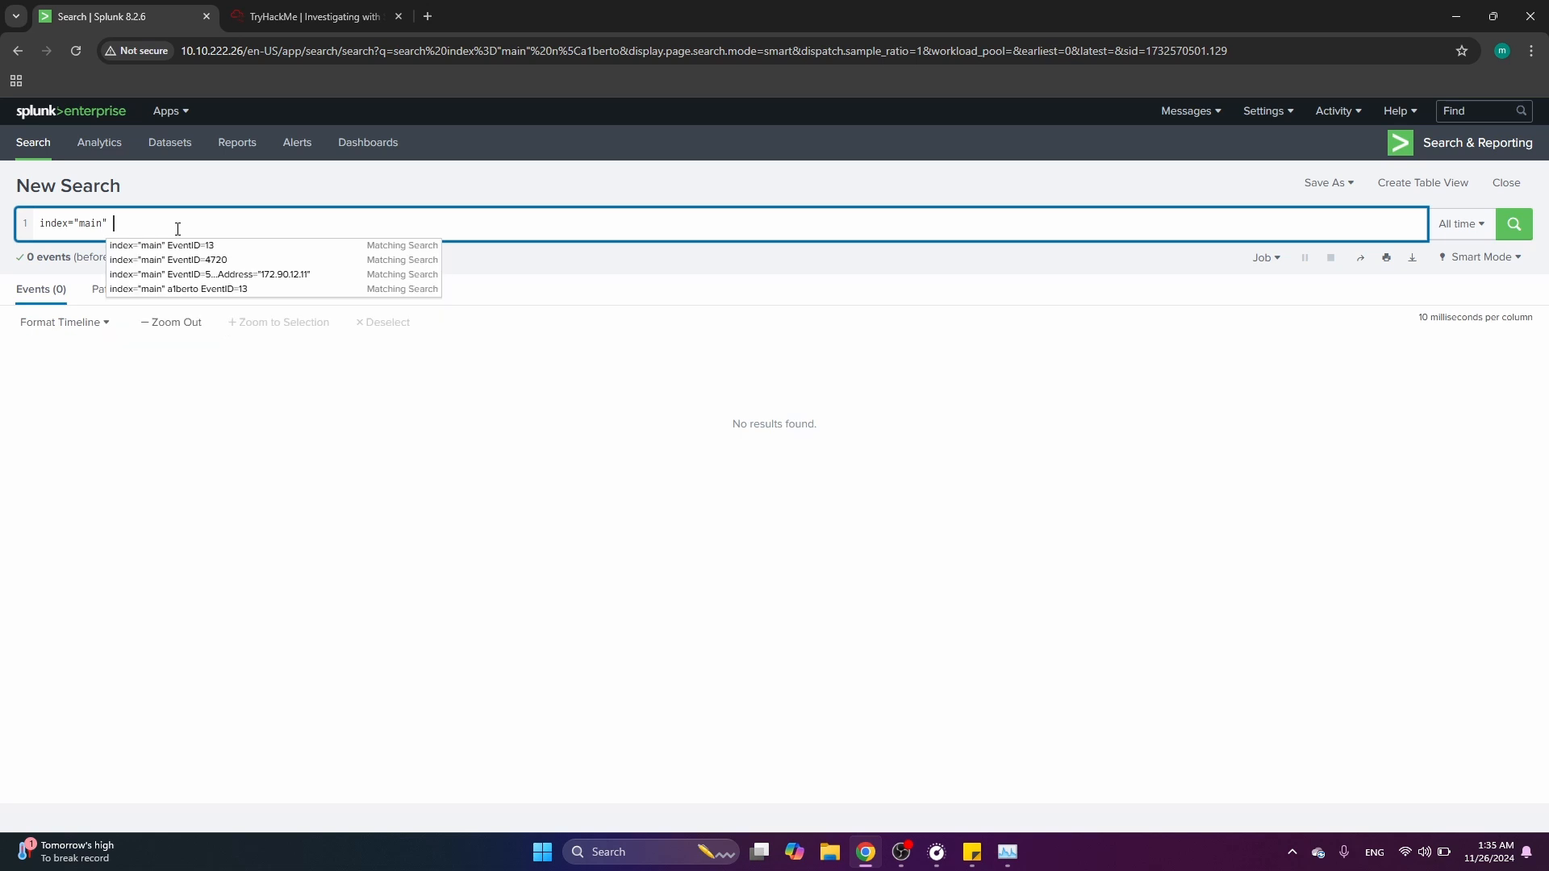
type("a")
type("1berto")
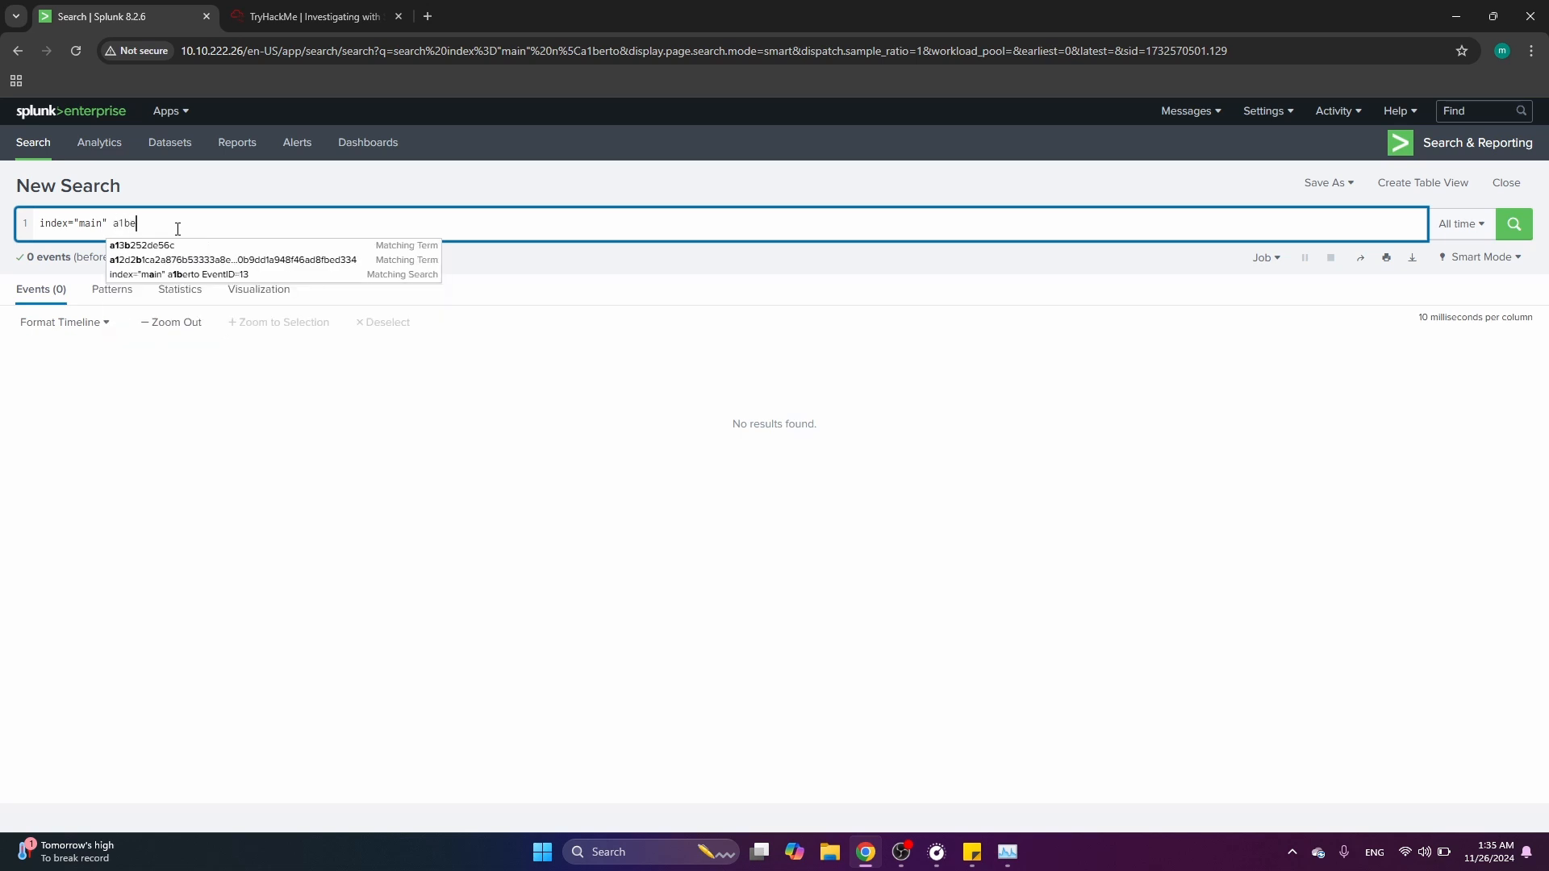
key("Return")
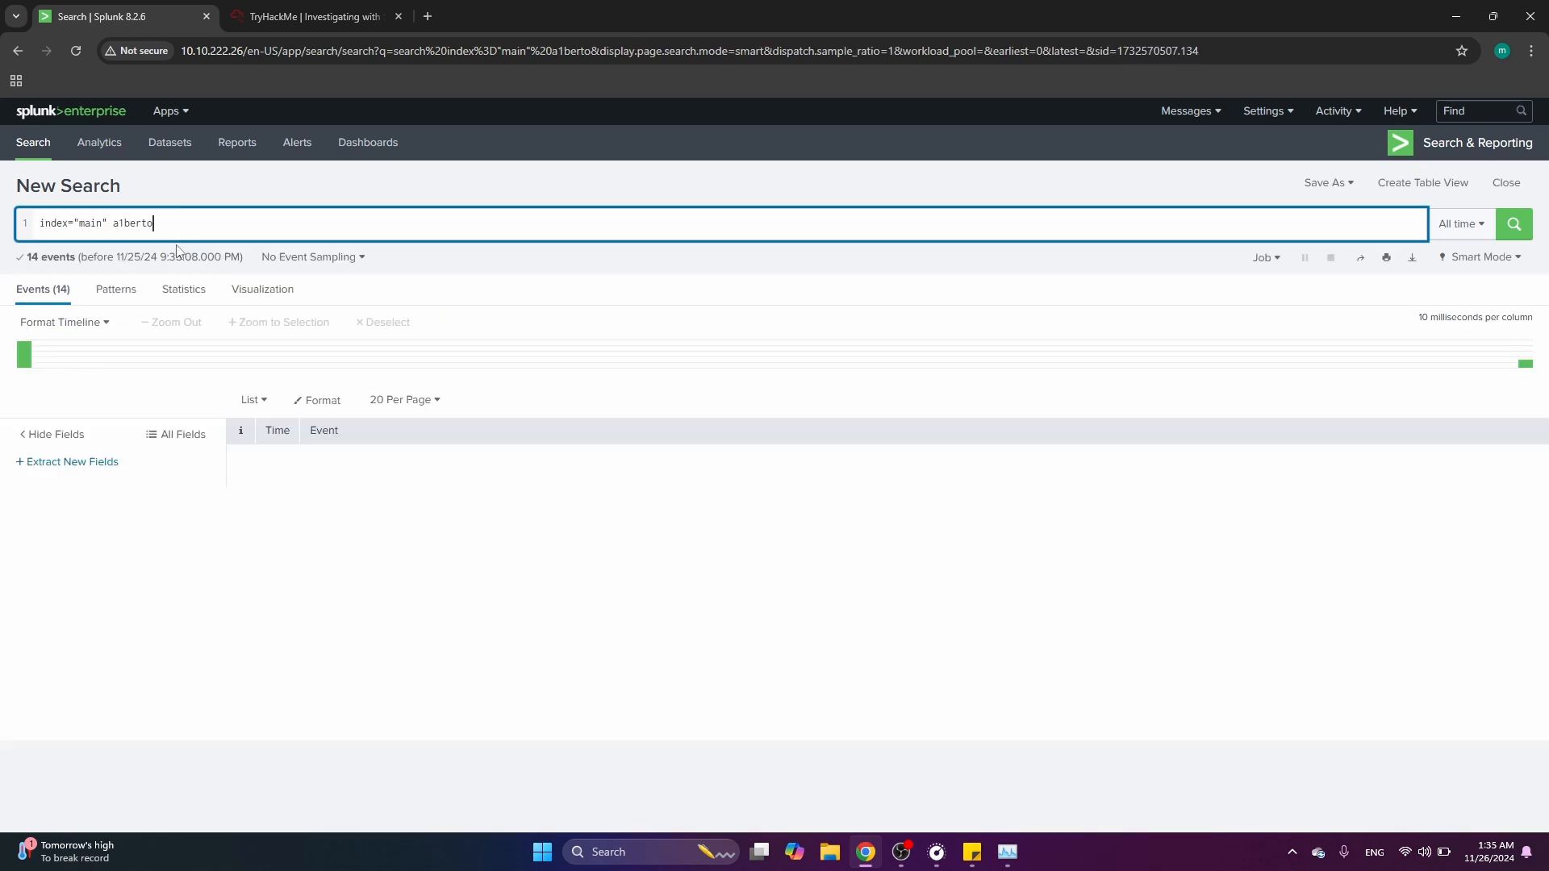
Scroll through the a1berto results and open the CommandLine field's values
scroll(165, 530, "down", 1)
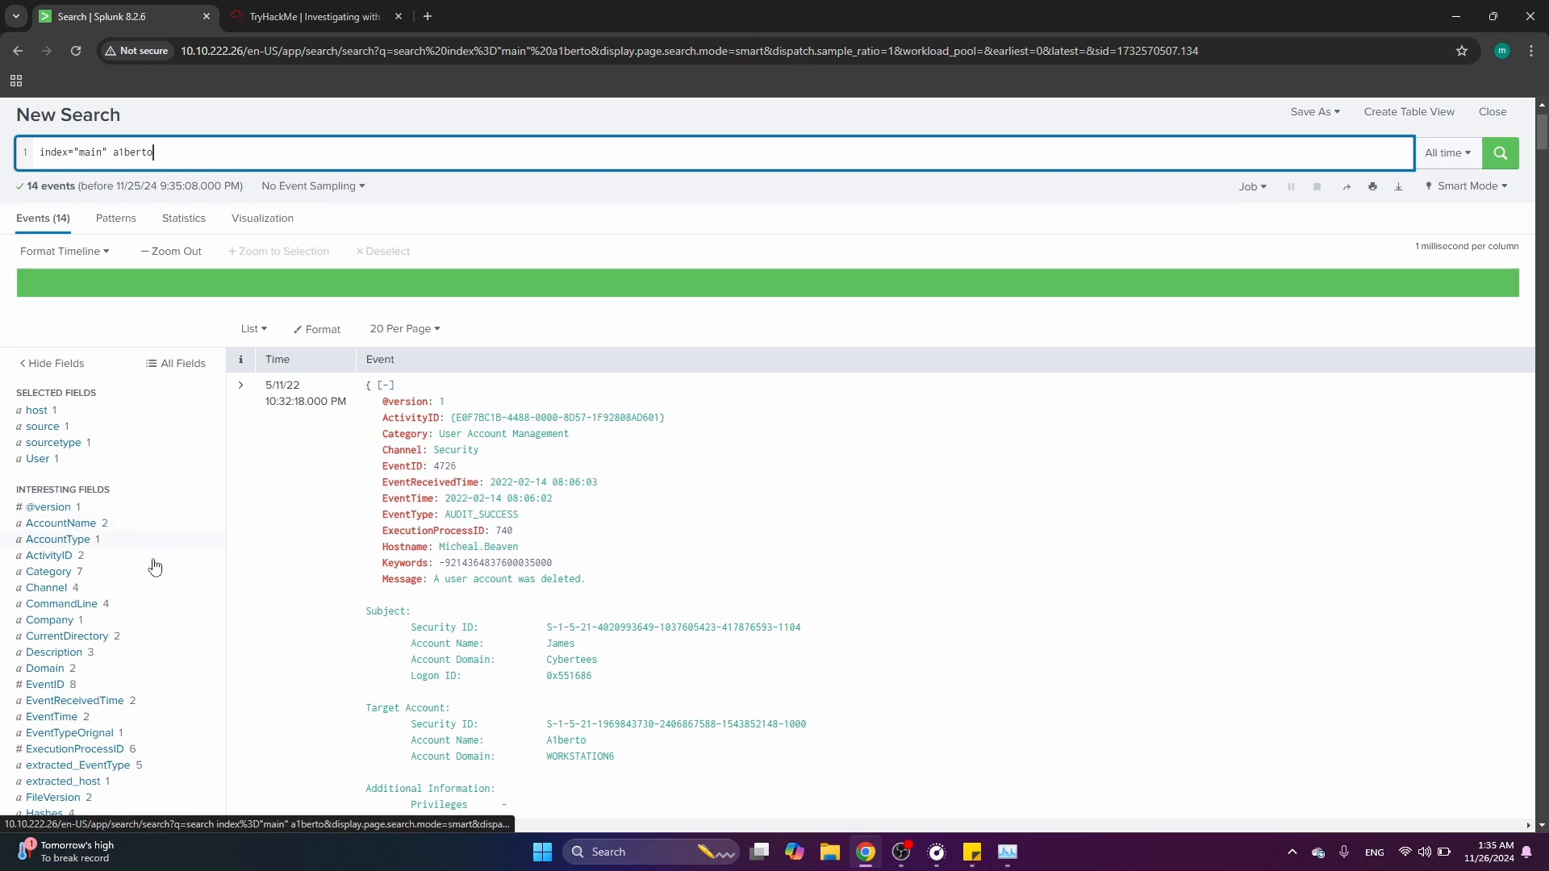
scroll(150, 532, "up", 1)
scroll(150, 532, "down", 3)
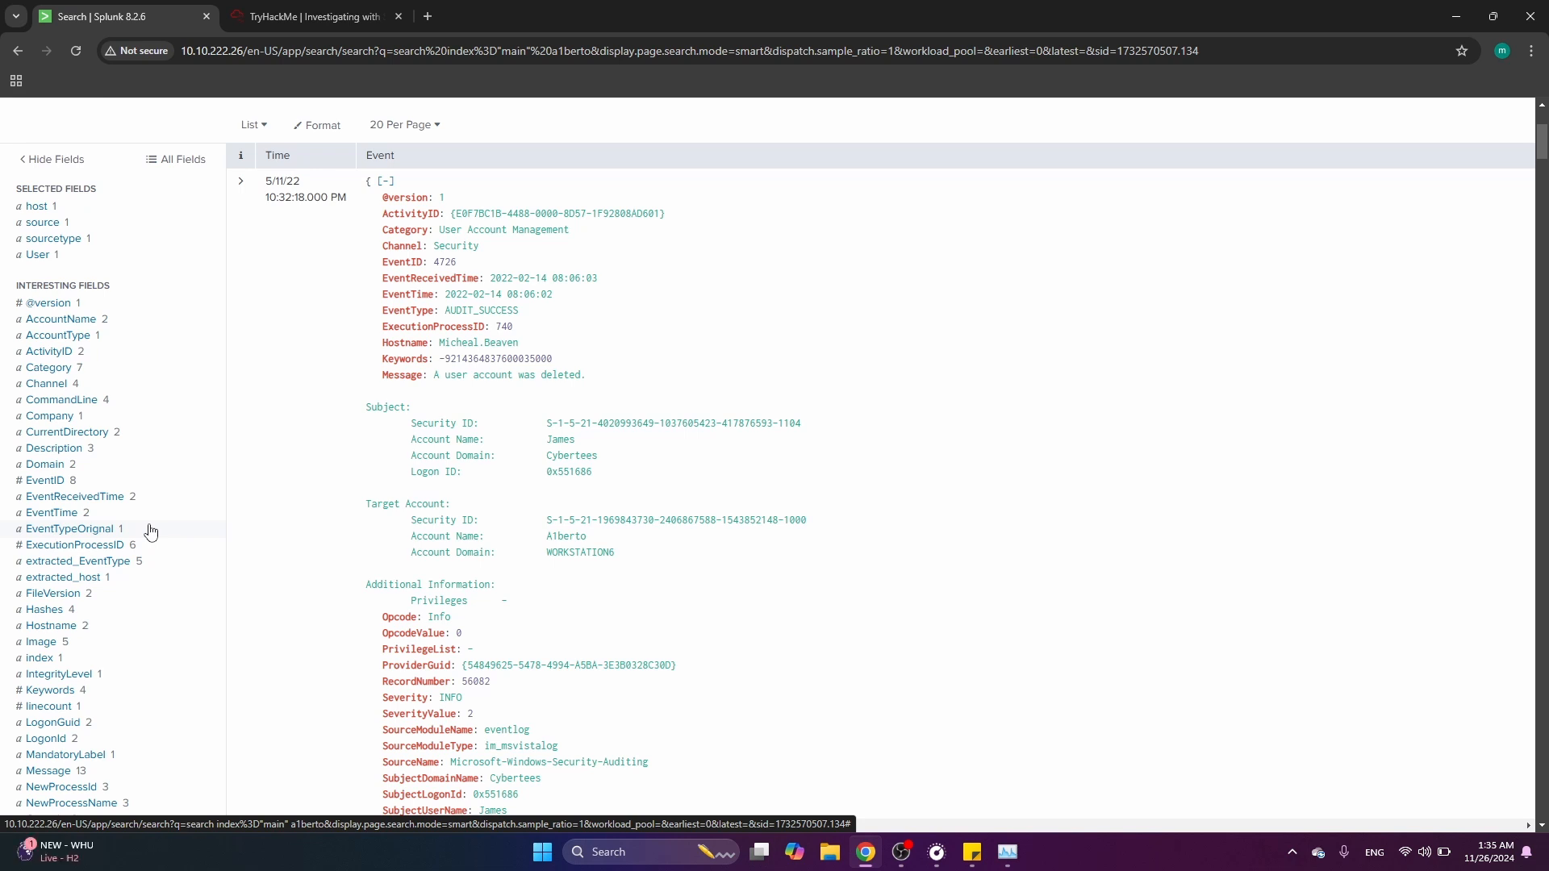
scroll(150, 531, "up", 1)
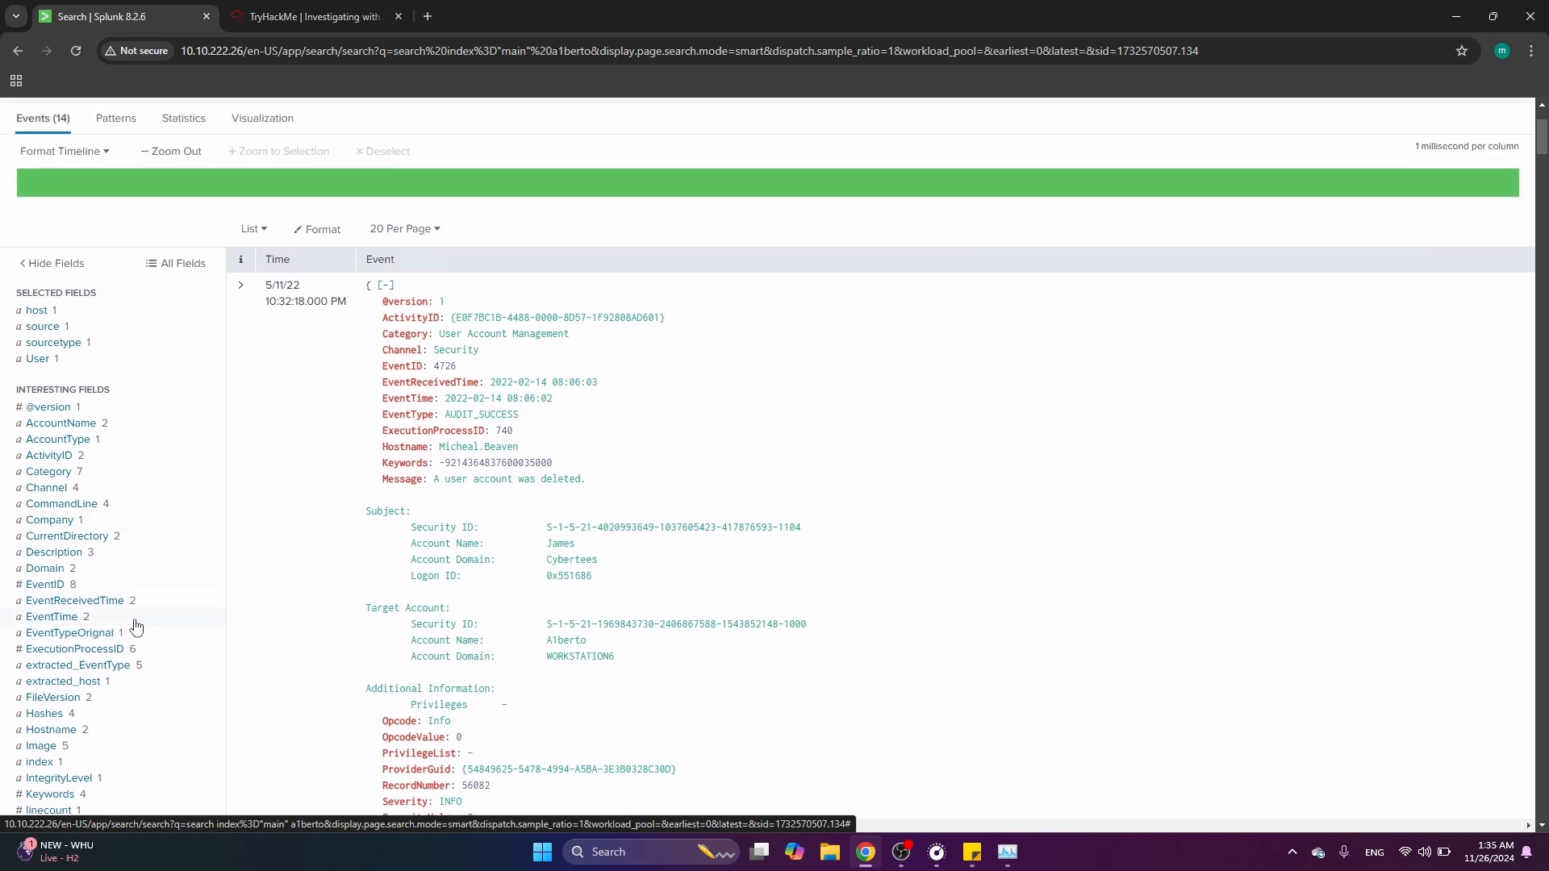
scroll(136, 628, "up", 1)
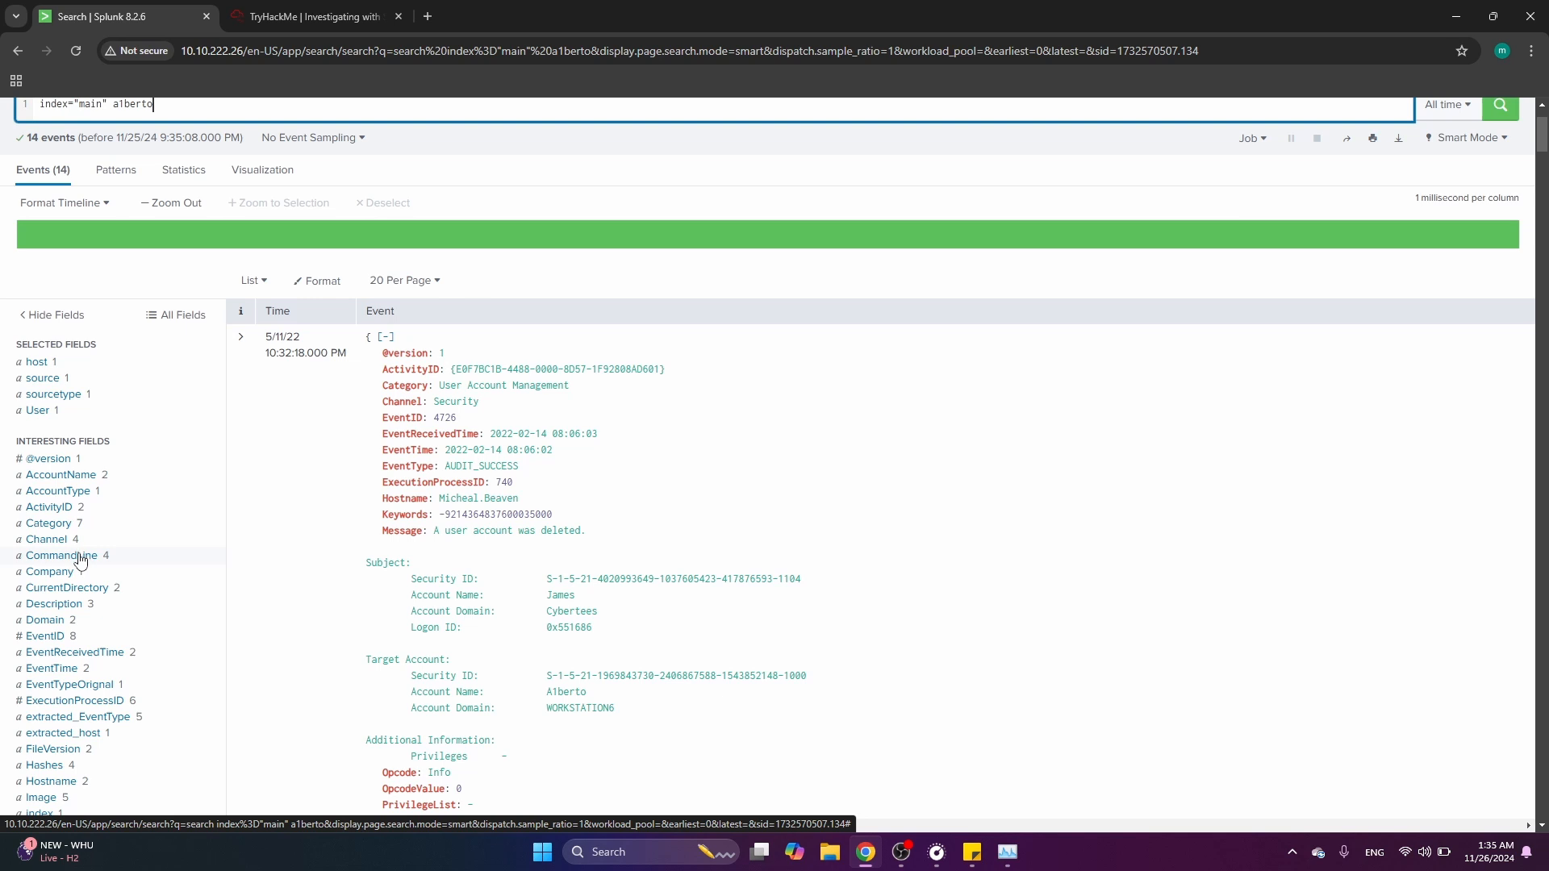
left_click(81, 559)
scroll(359, 638, "down", 1)
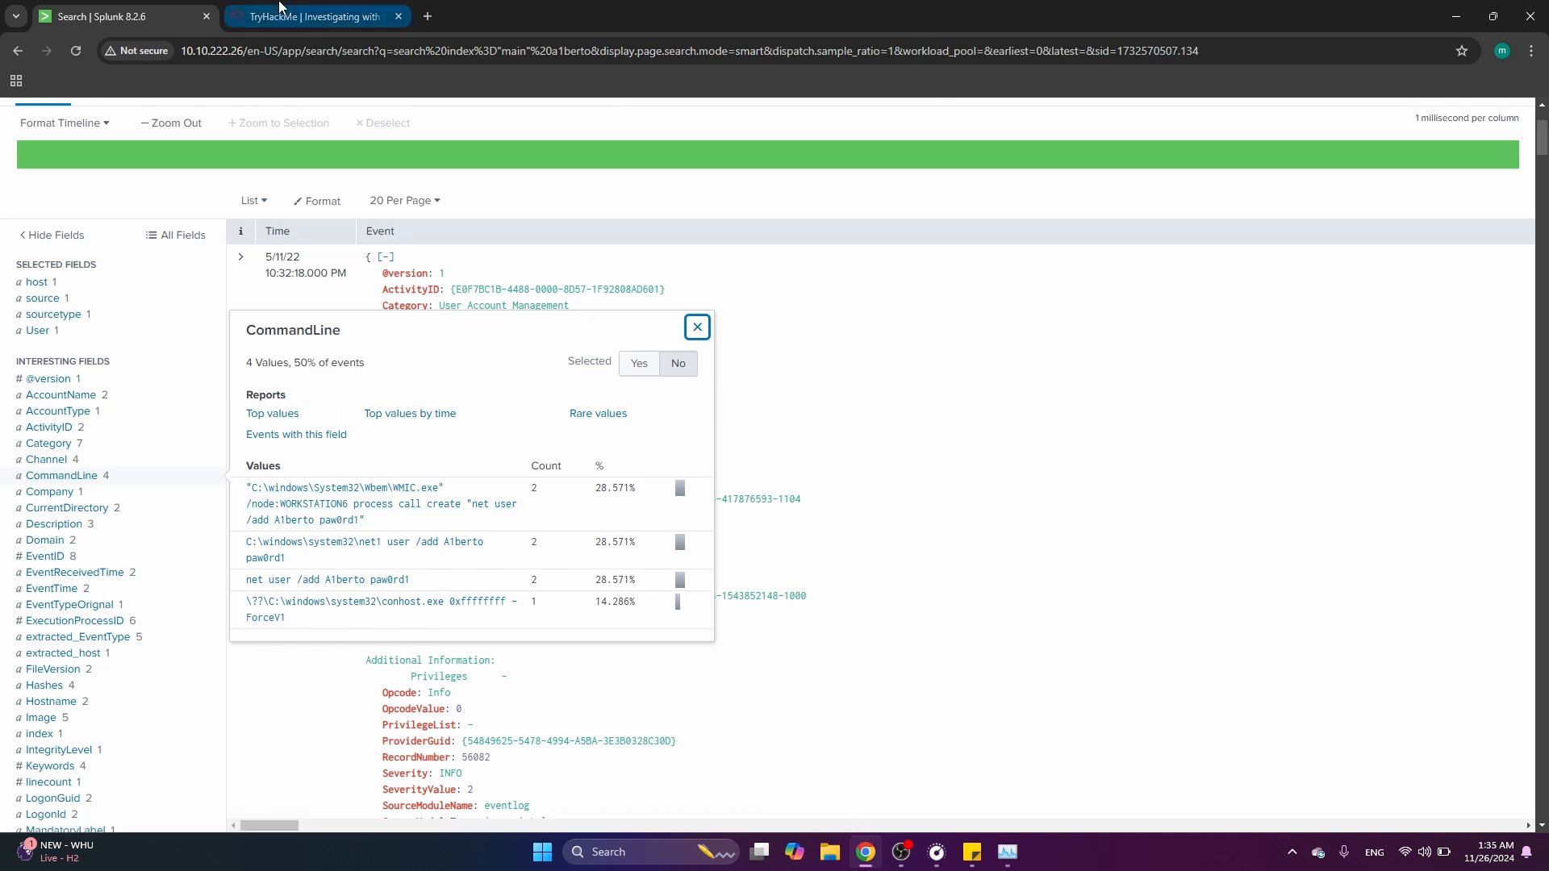
Compare the CommandLine values with the remote backdoor command answer in the room questions
left_click(280, 10)
double_click(628, 373)
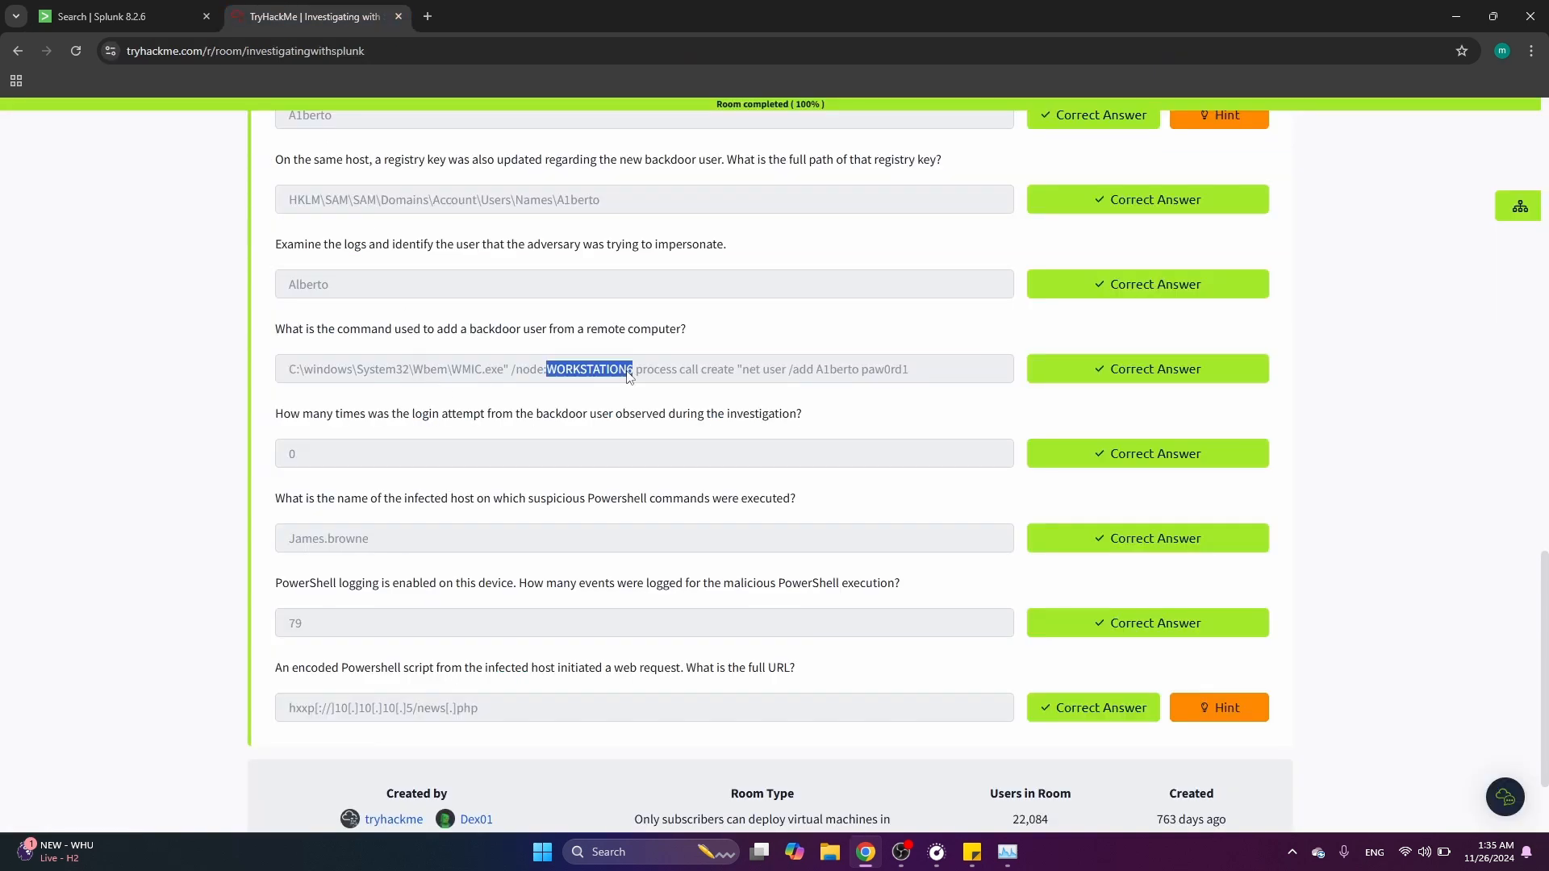
scroll(453, 411, "down", 1)
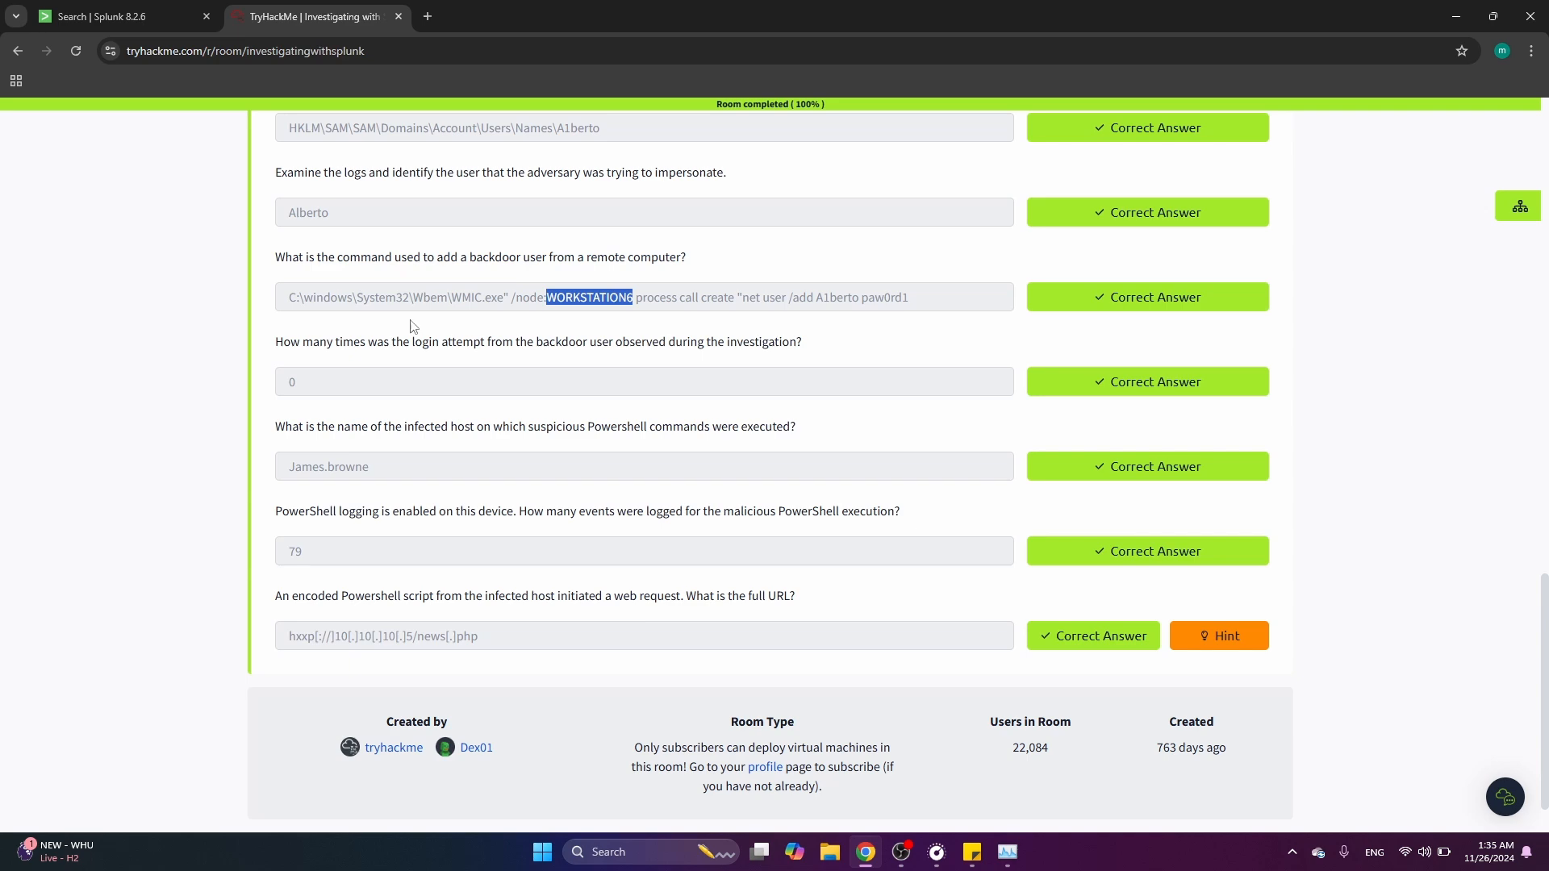
Return to Splunk and rerun the index="main" a1berto search
left_click(177, 16)
scroll(287, 233, "up", 3)
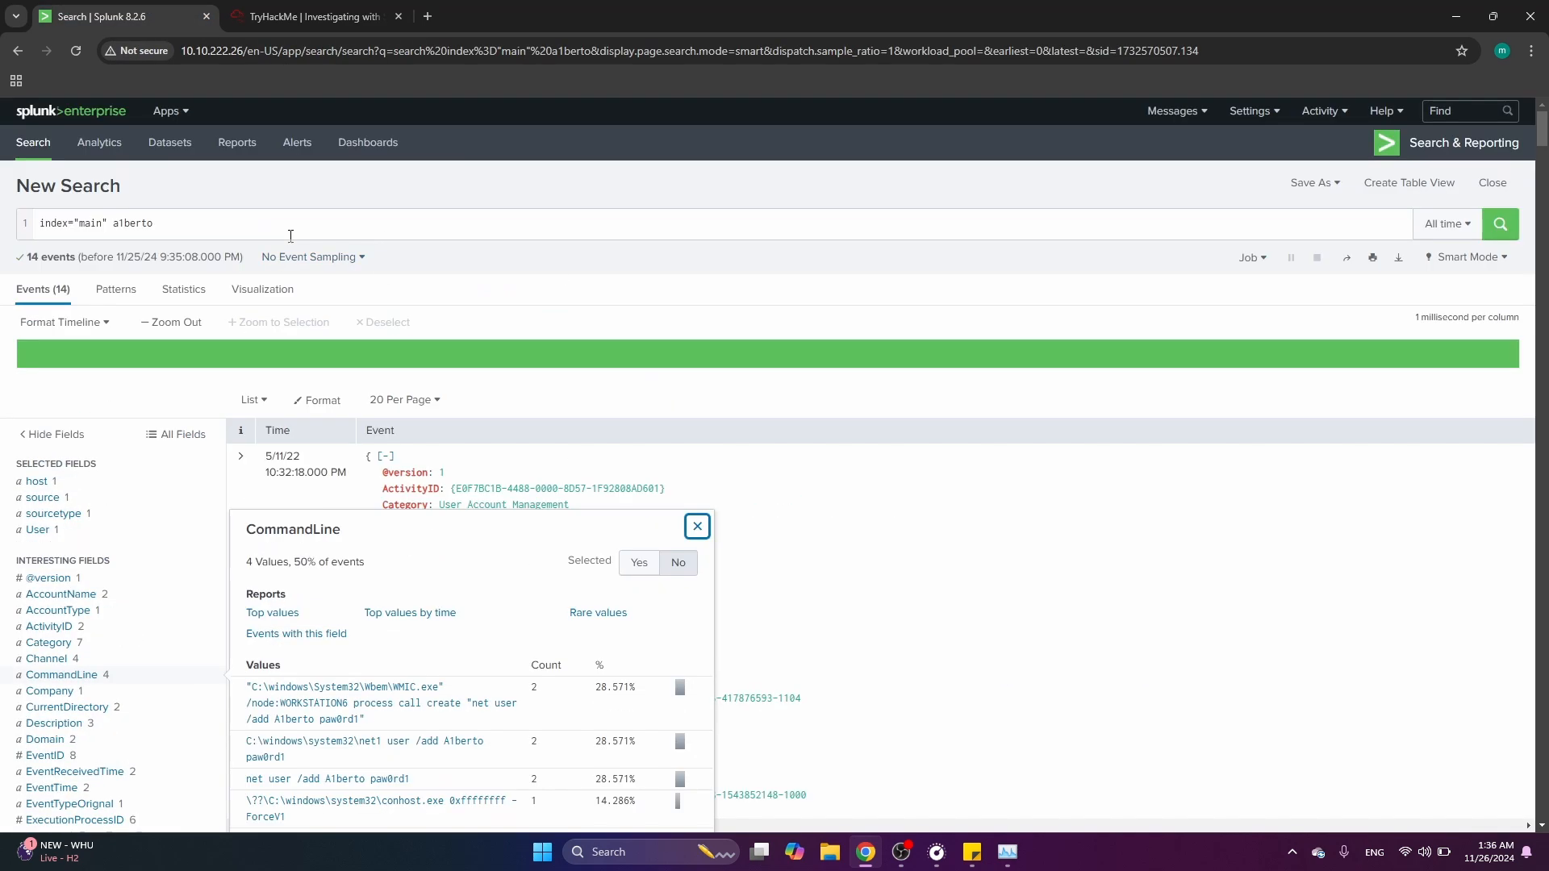
left_click(259, 226)
left_click(264, 223)
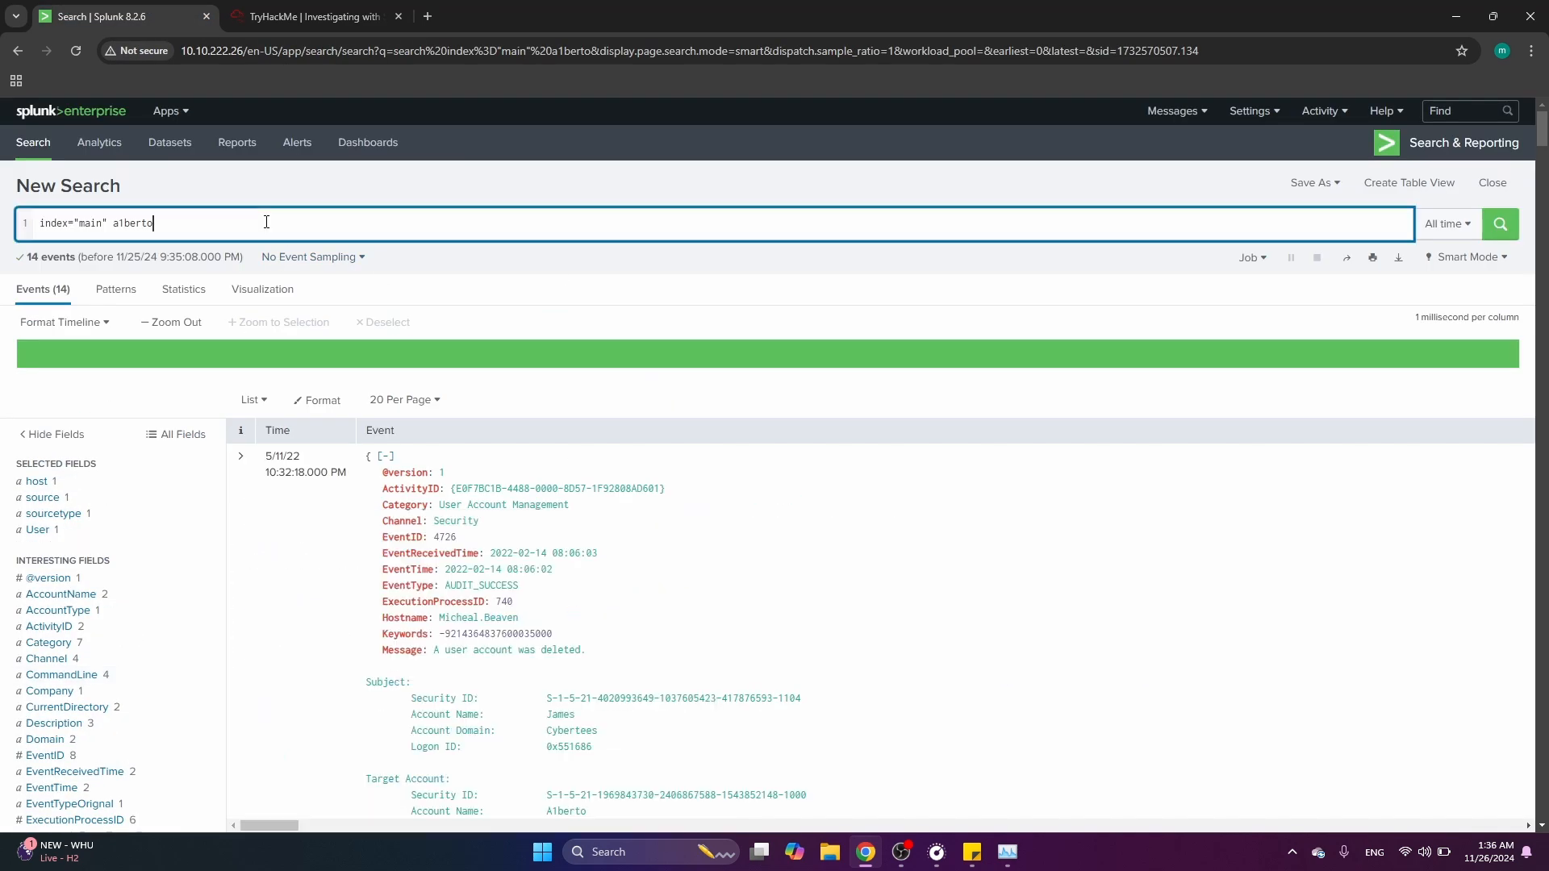
key("Return")
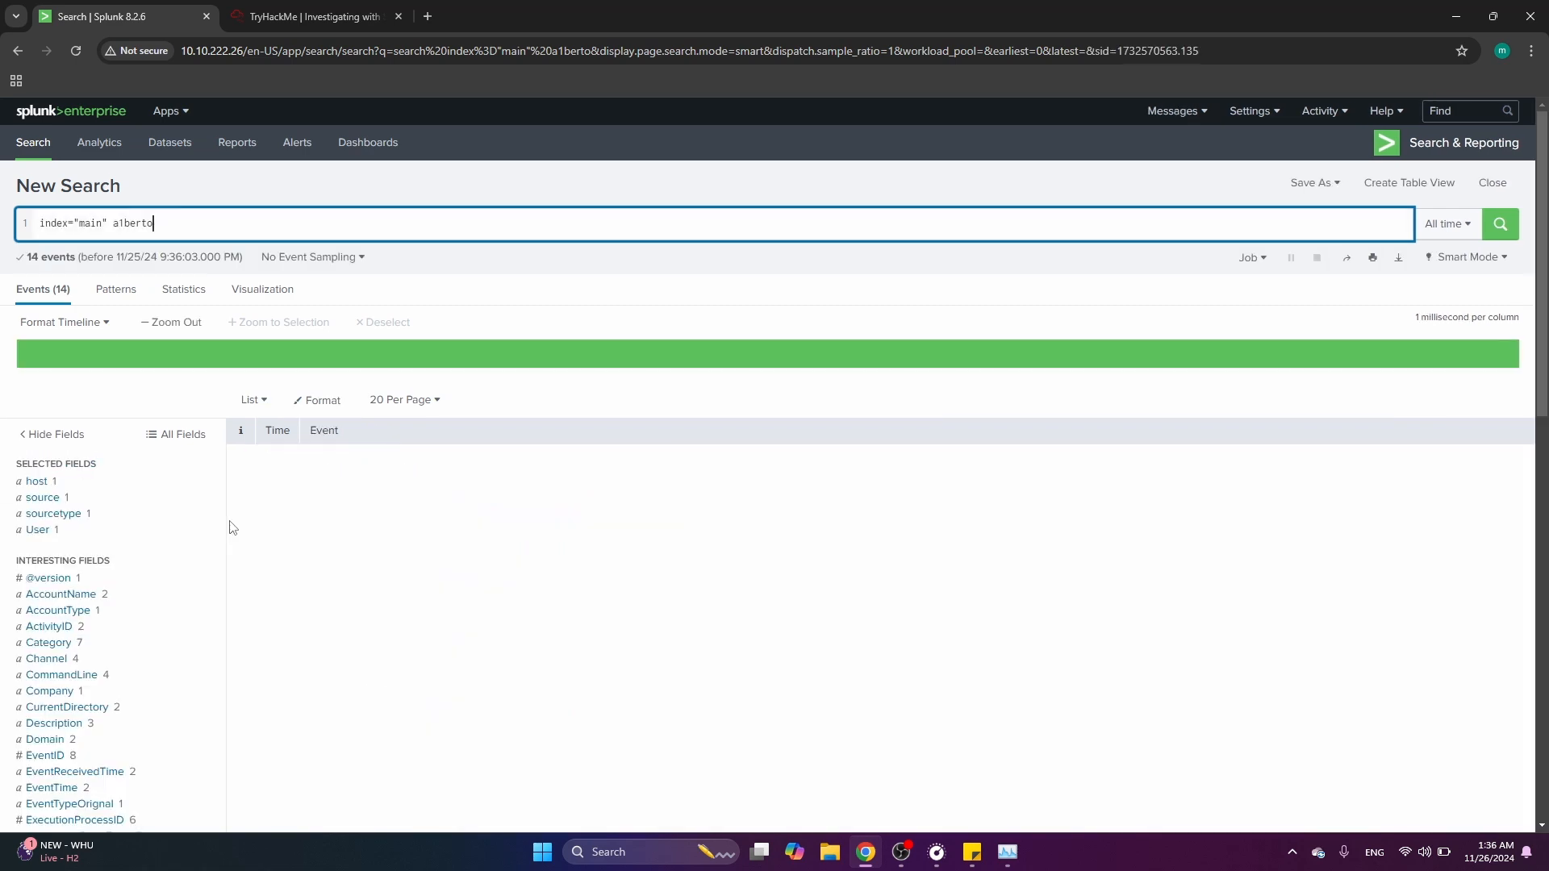
Open the EventID field's value breakdown for the a1berto search results
scroll(199, 611, "down", 2)
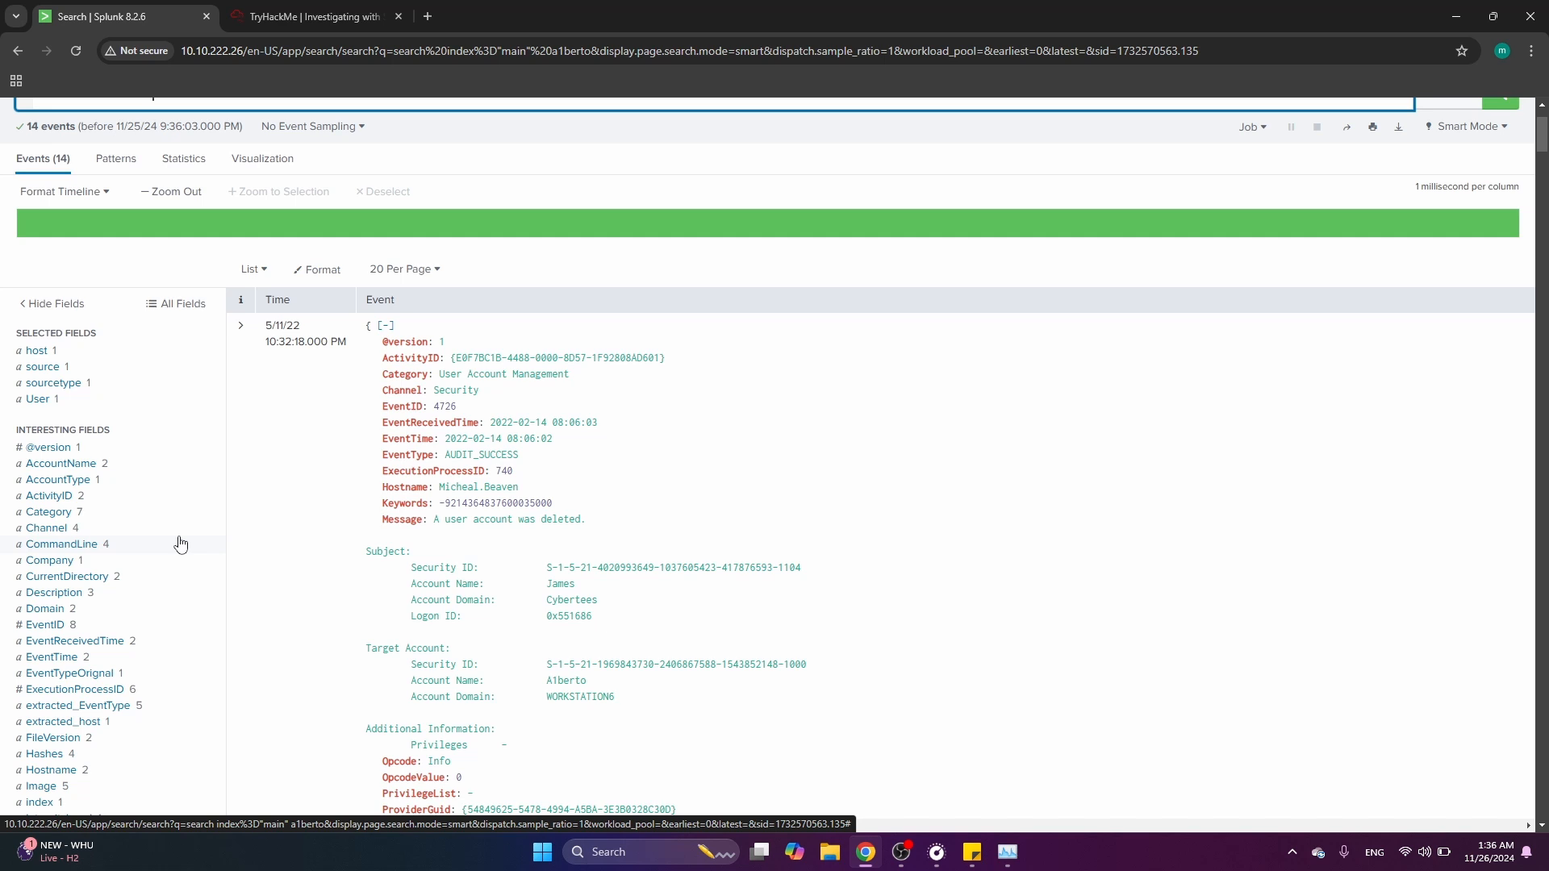
left_click(159, 612)
left_click(142, 628)
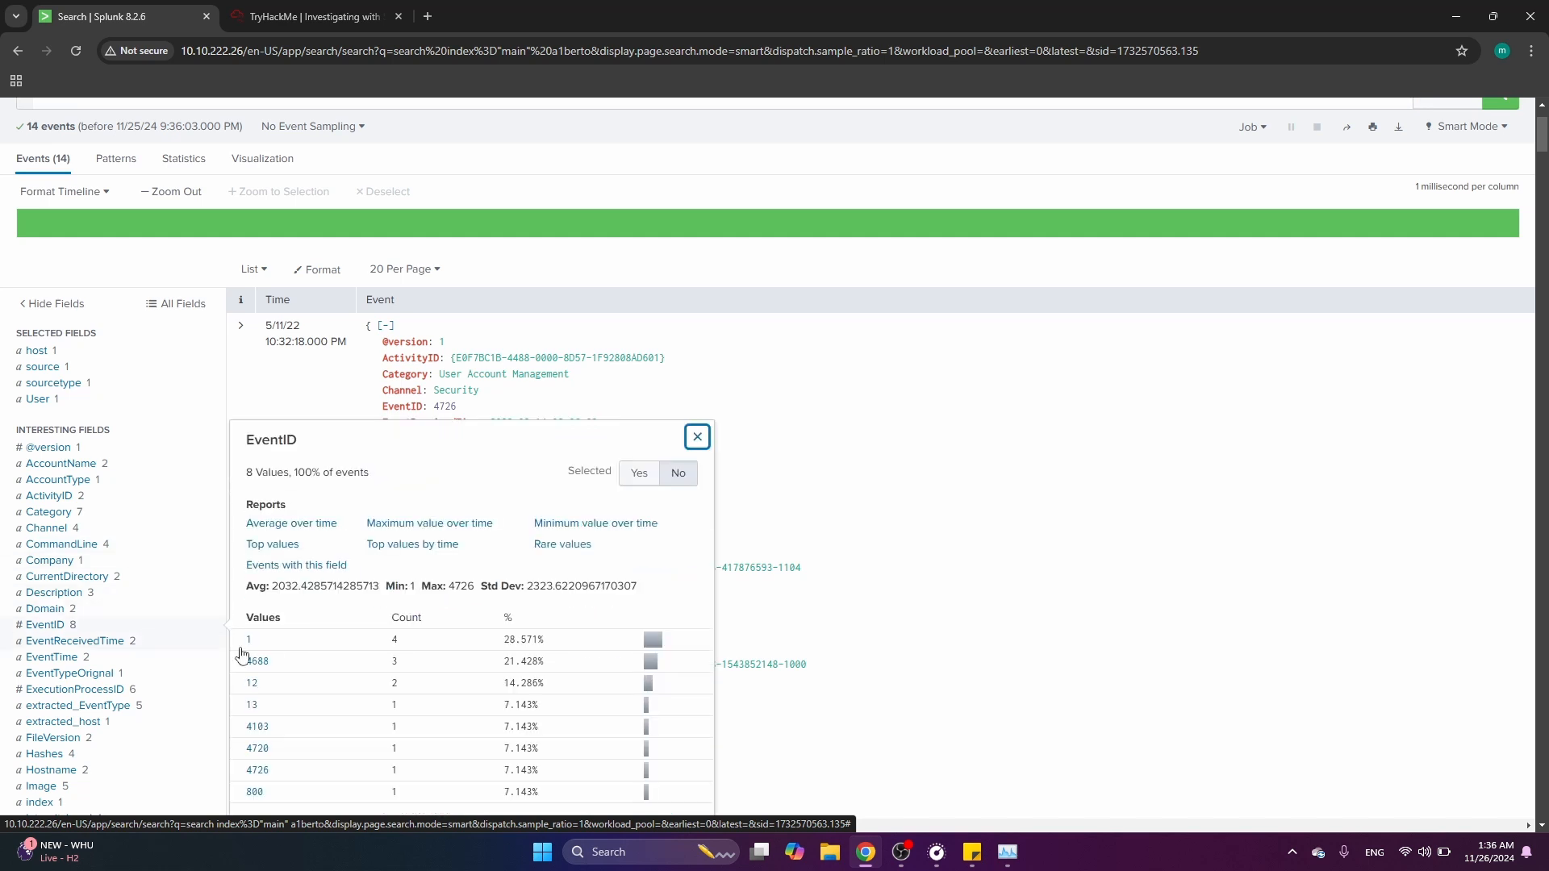
scroll(335, 686, "down", 1)
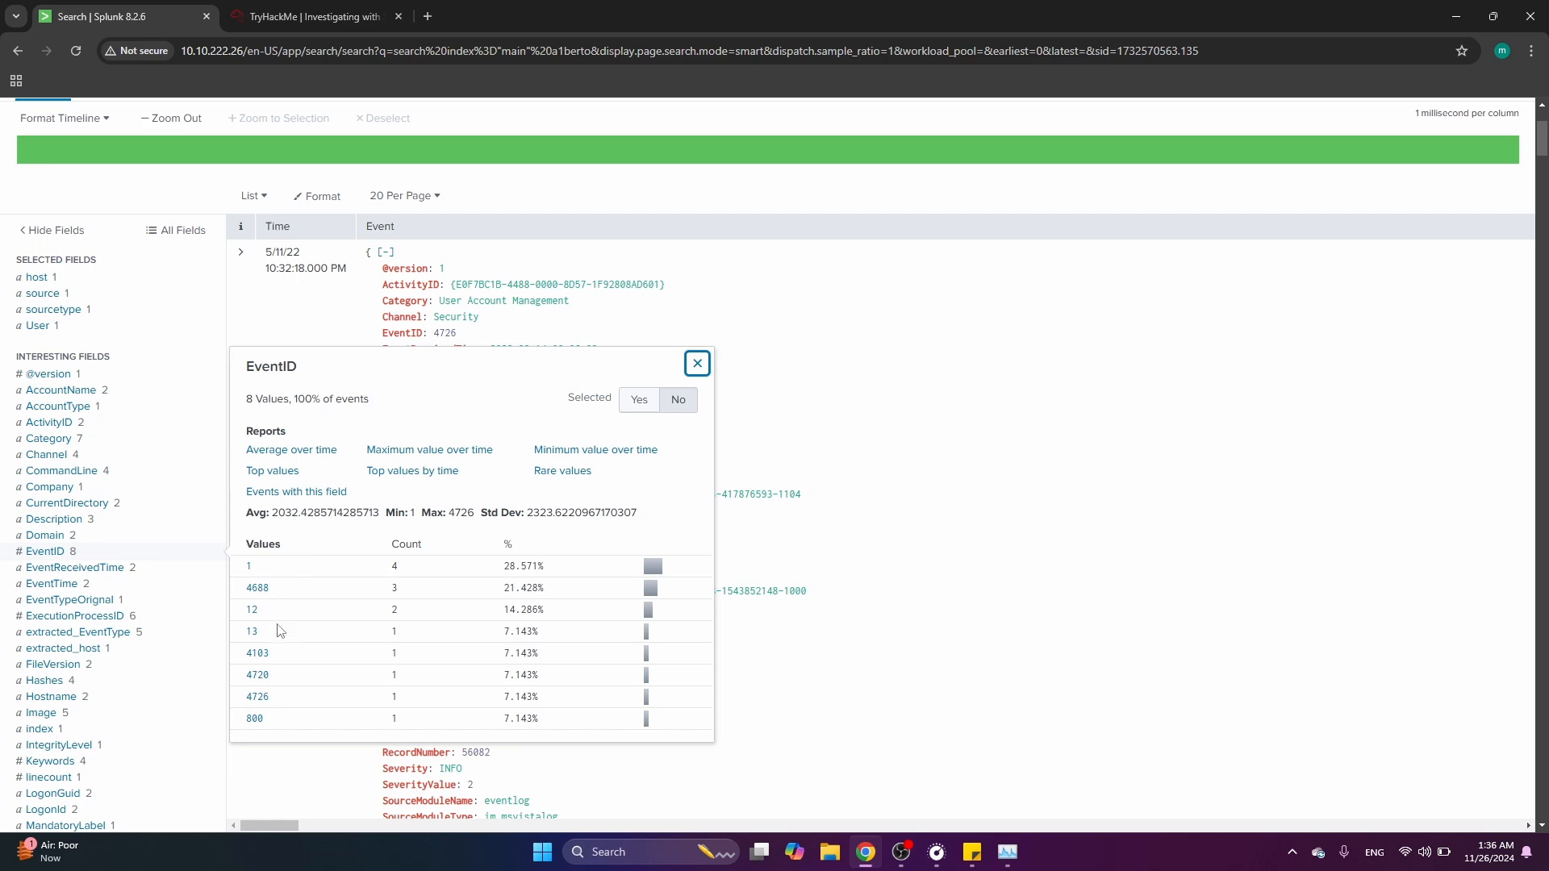
scroll(272, 654, "up", 3)
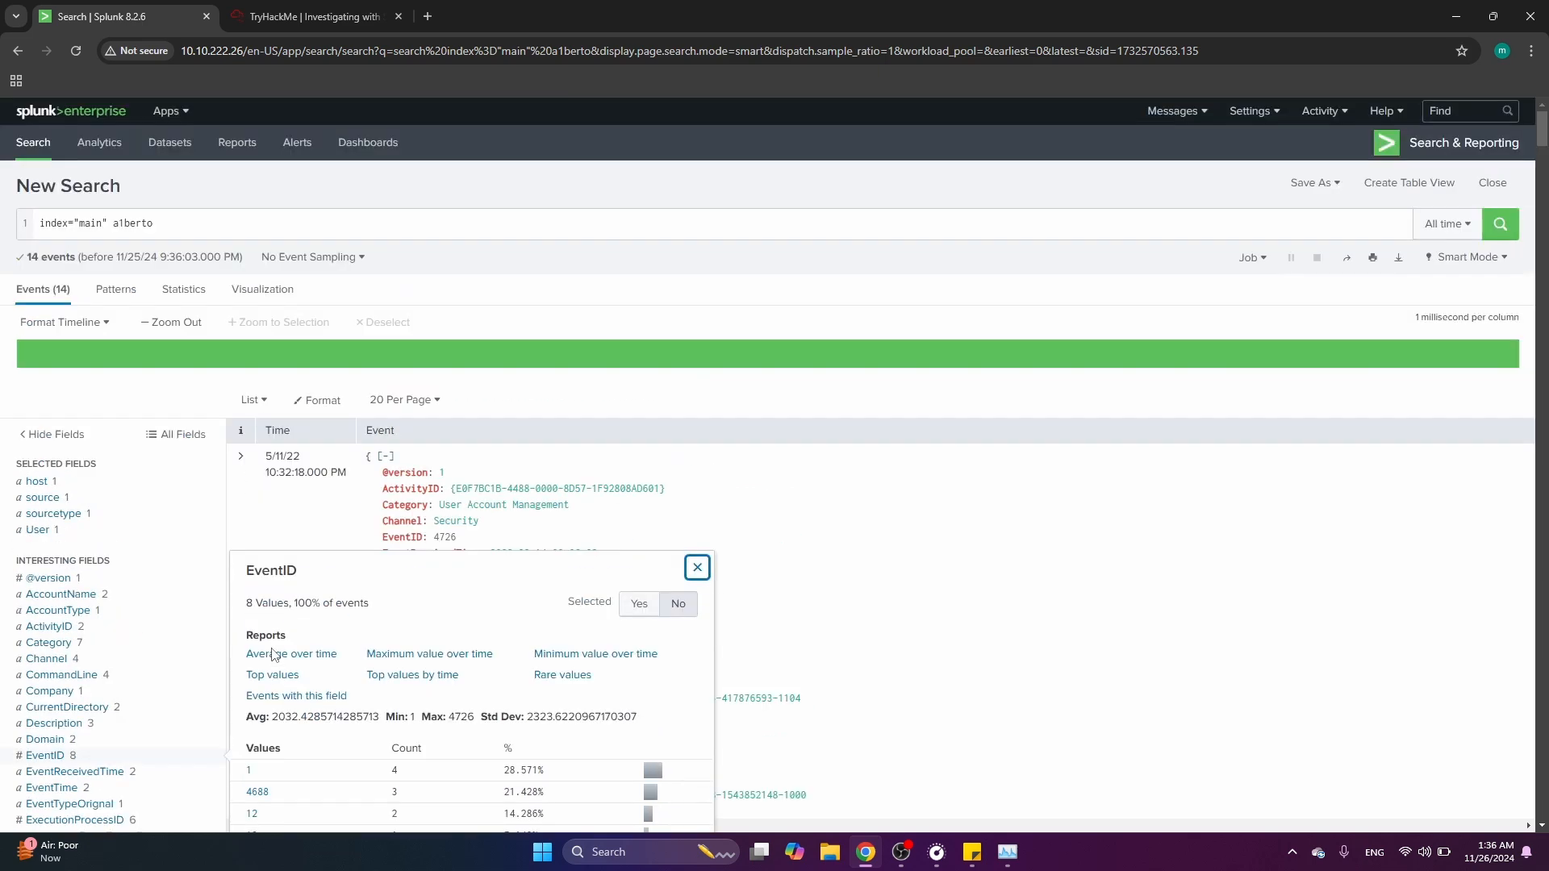
Search the main index for a1berto events with EventID=4624
left_click(197, 224)
key("BackSpace")
key("BackSpace")
key("BackSpace")
key("BackSpace")
key("BackSpace")
key("BackSpace")
key("BackSpace")
key("BackSpace")
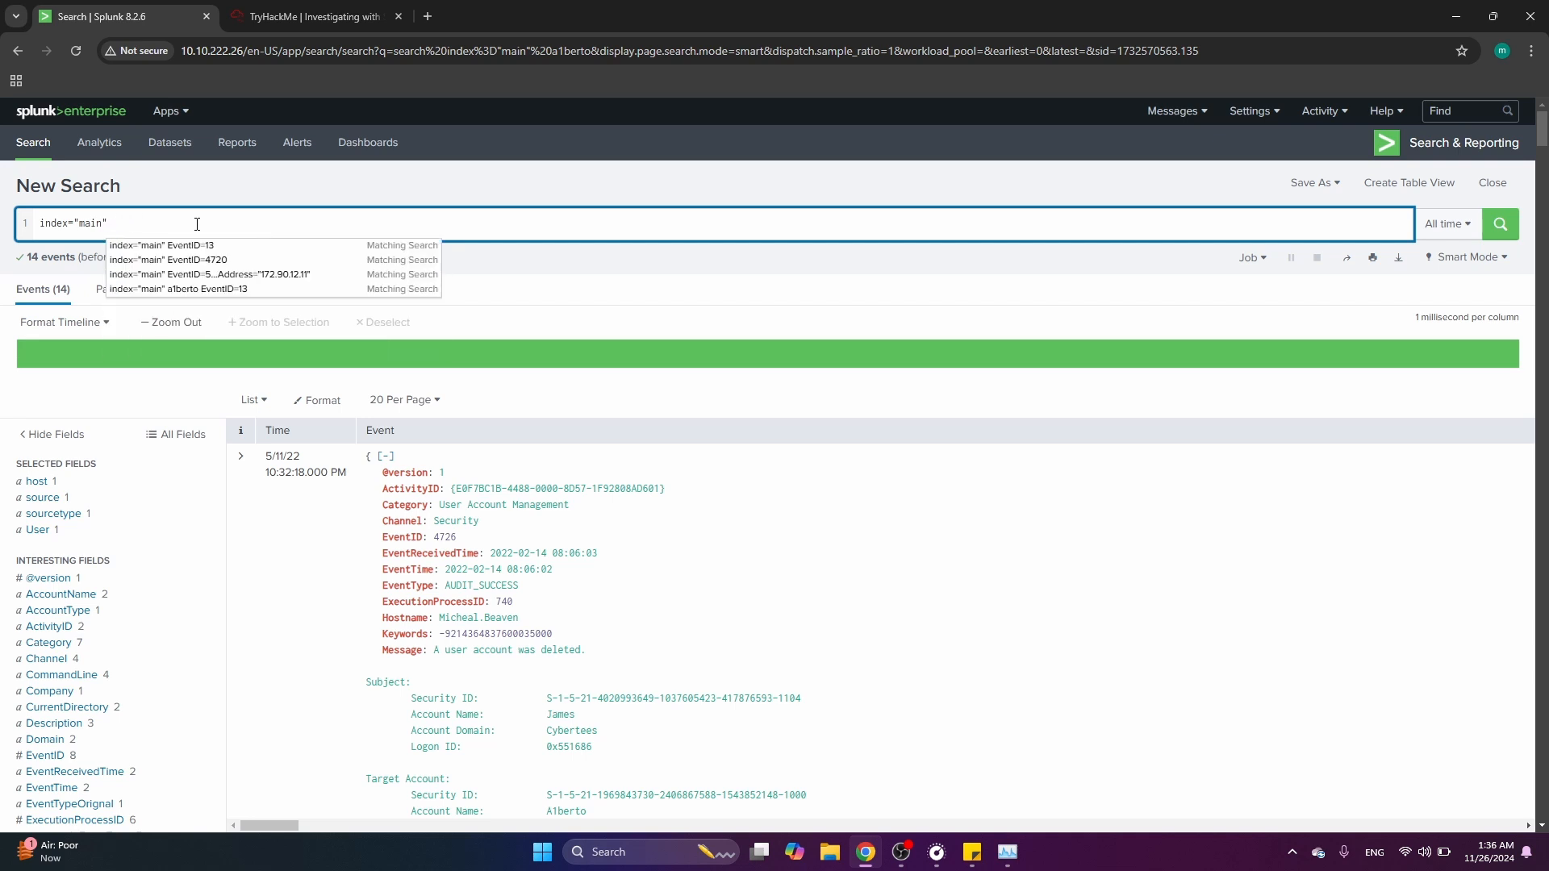
type("a1be")
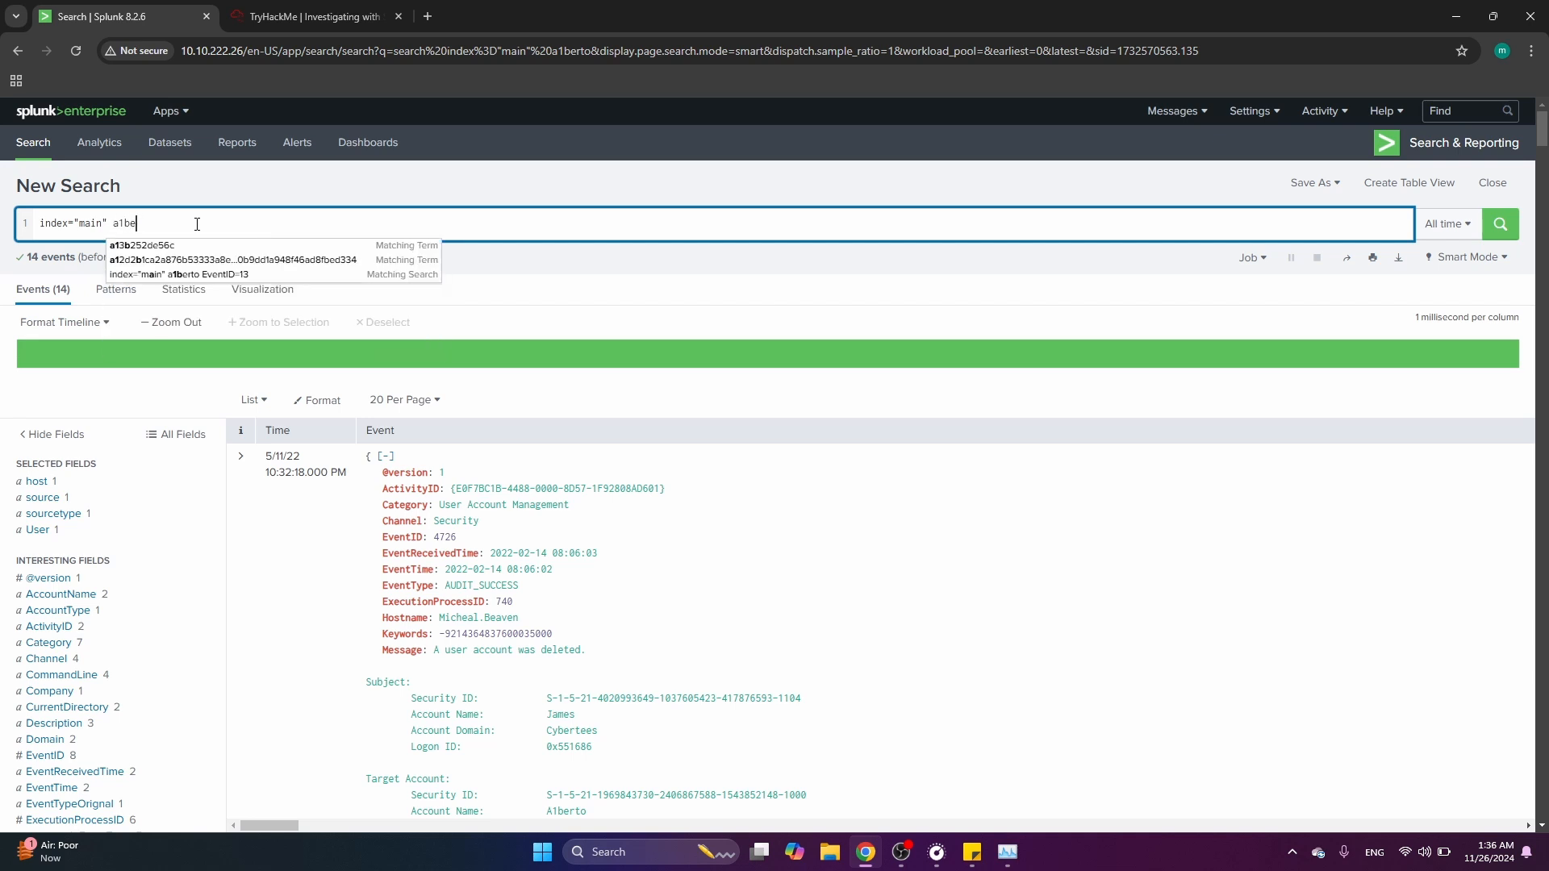
type("rto Event")
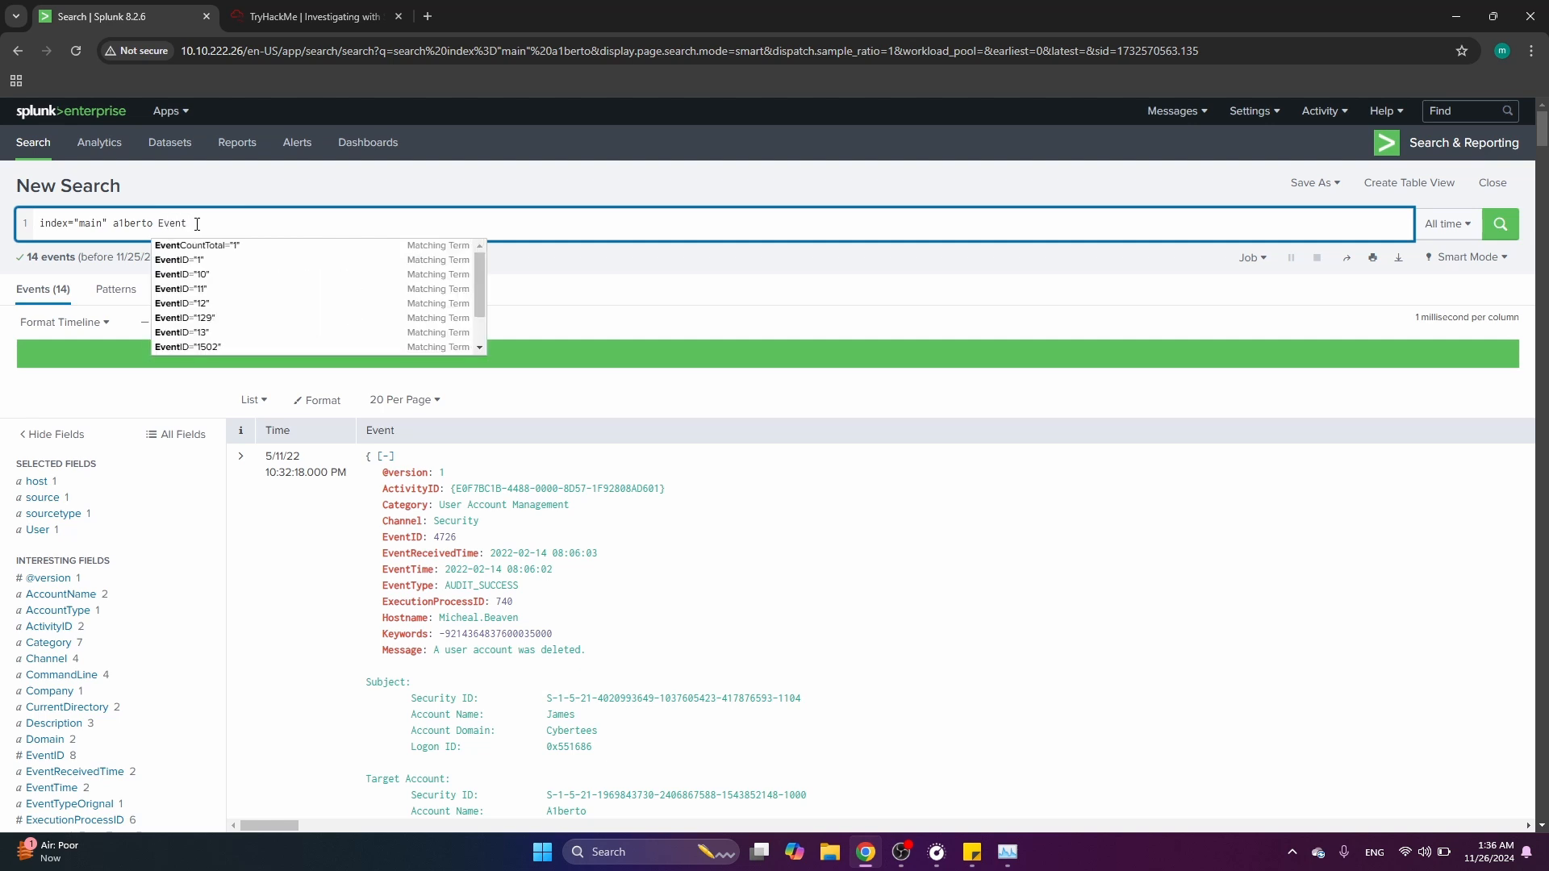
type("Id")
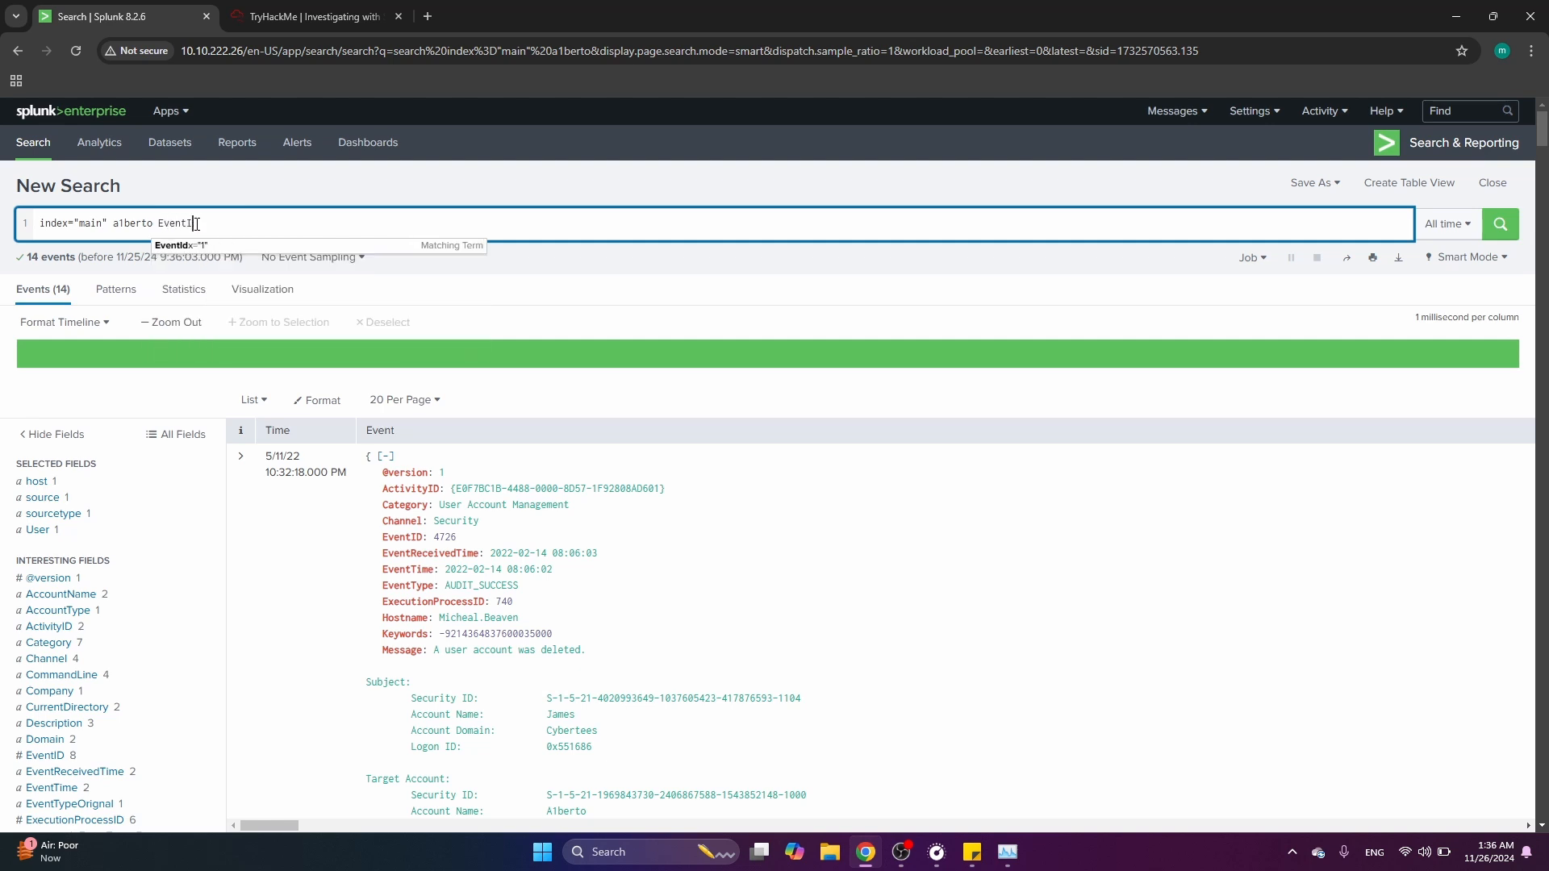
type("D")
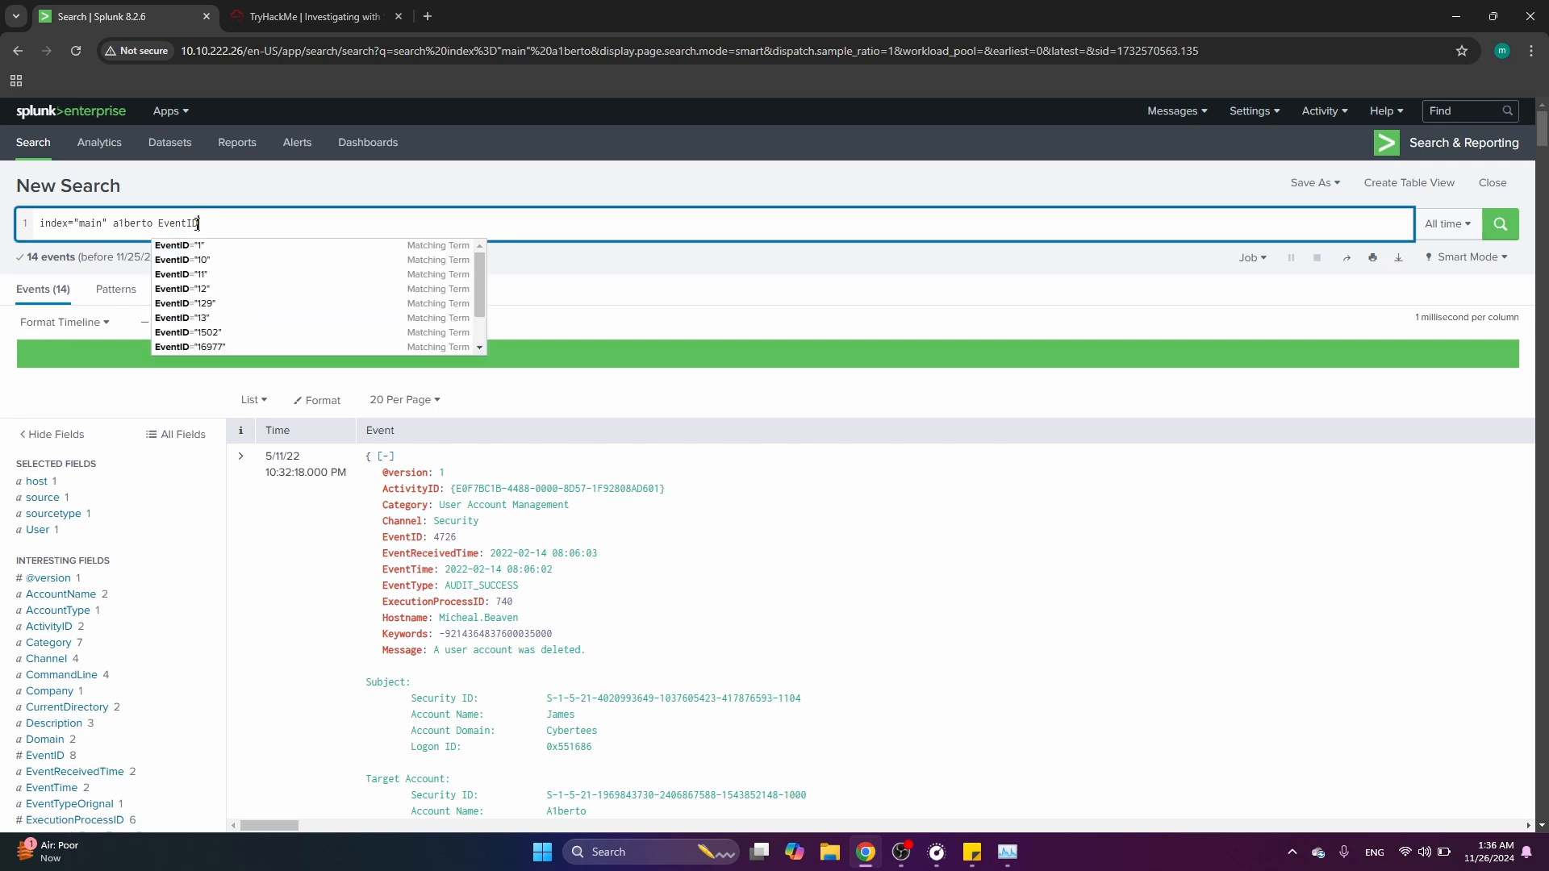
type("=46")
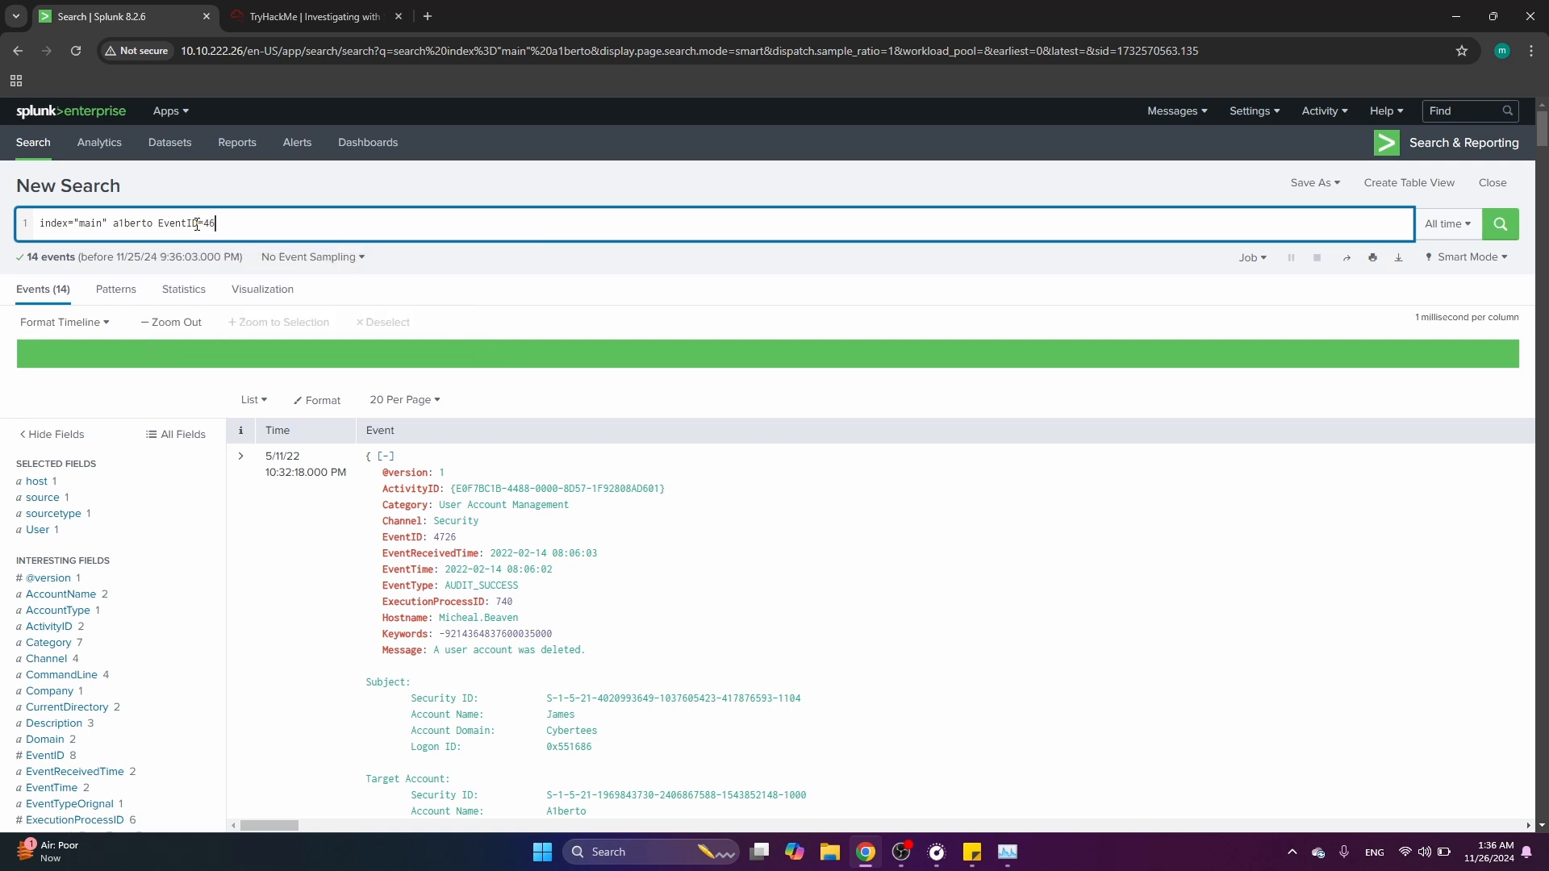
type("24")
key("Return")
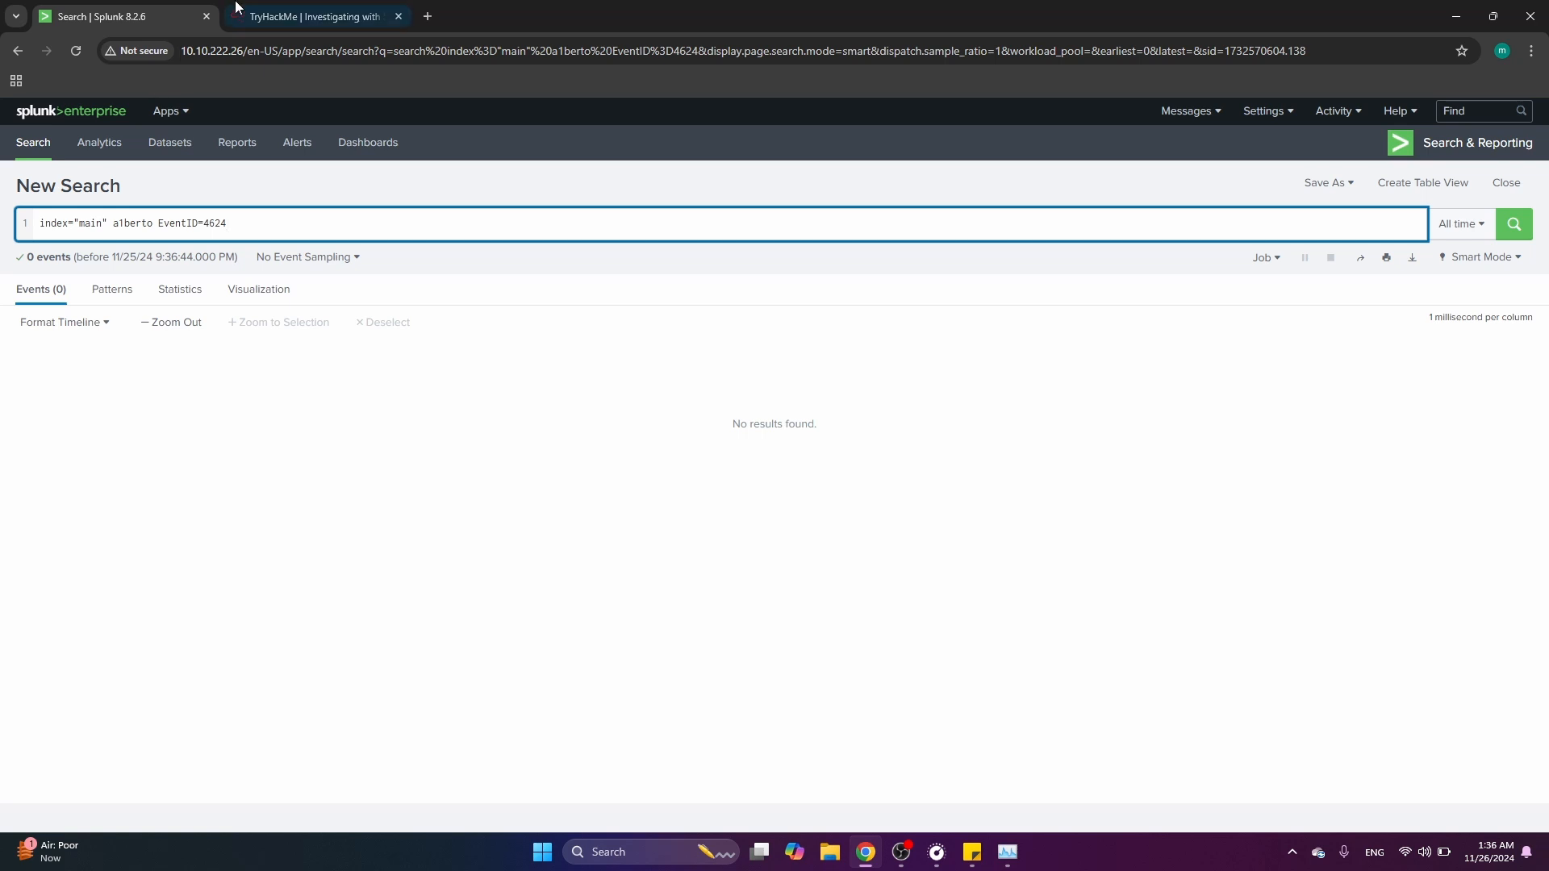
Switch to the room page and check the backdoor user's login-attempt question
left_click(311, 17)
double_click(295, 381)
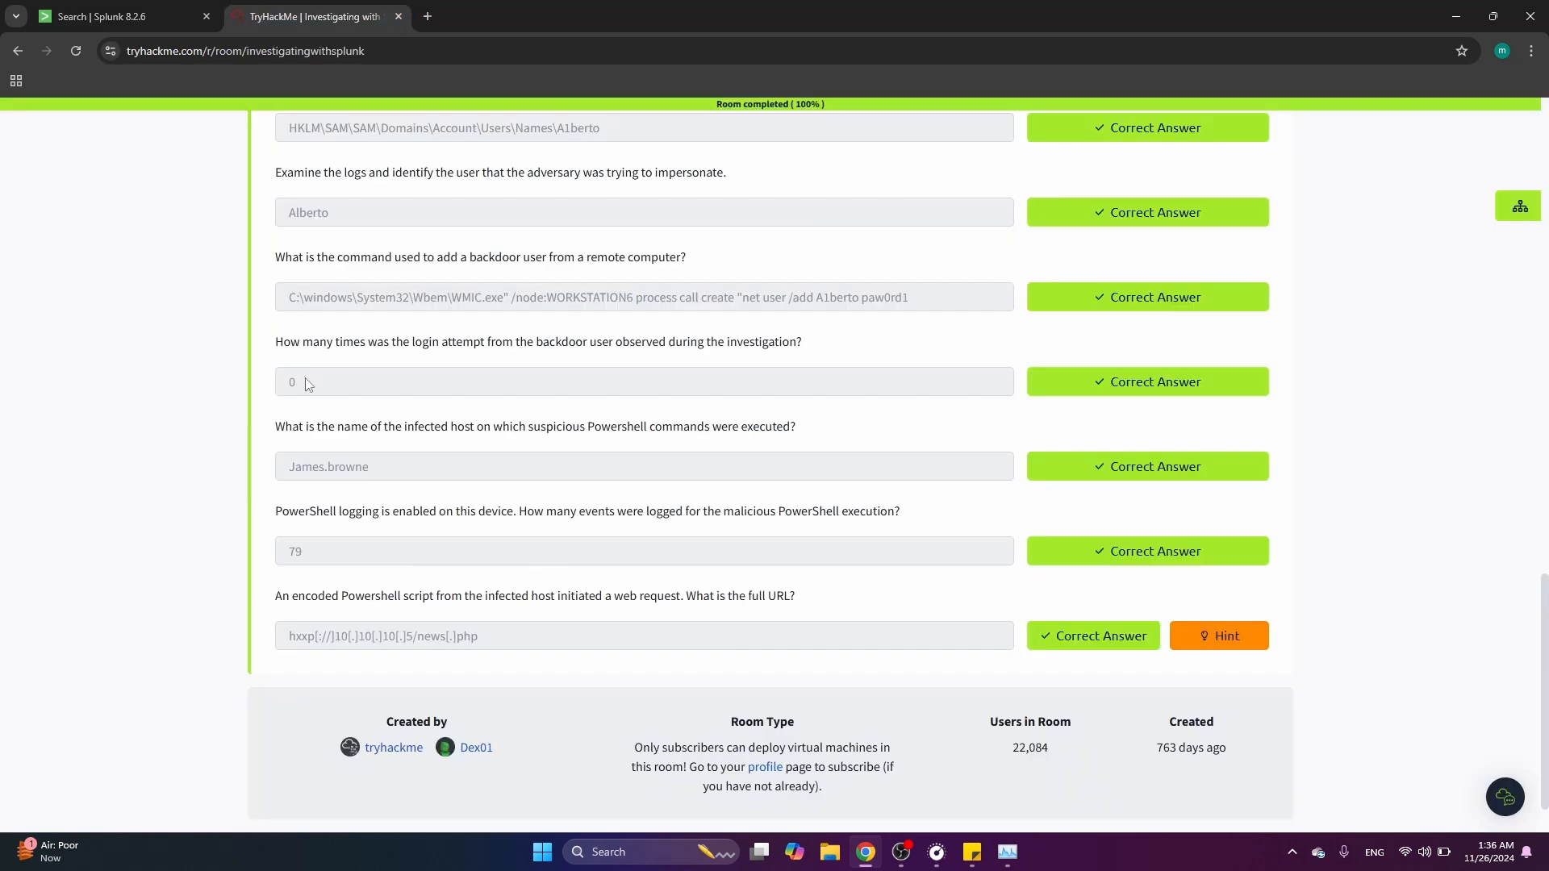
scroll(267, 396, "down", 1)
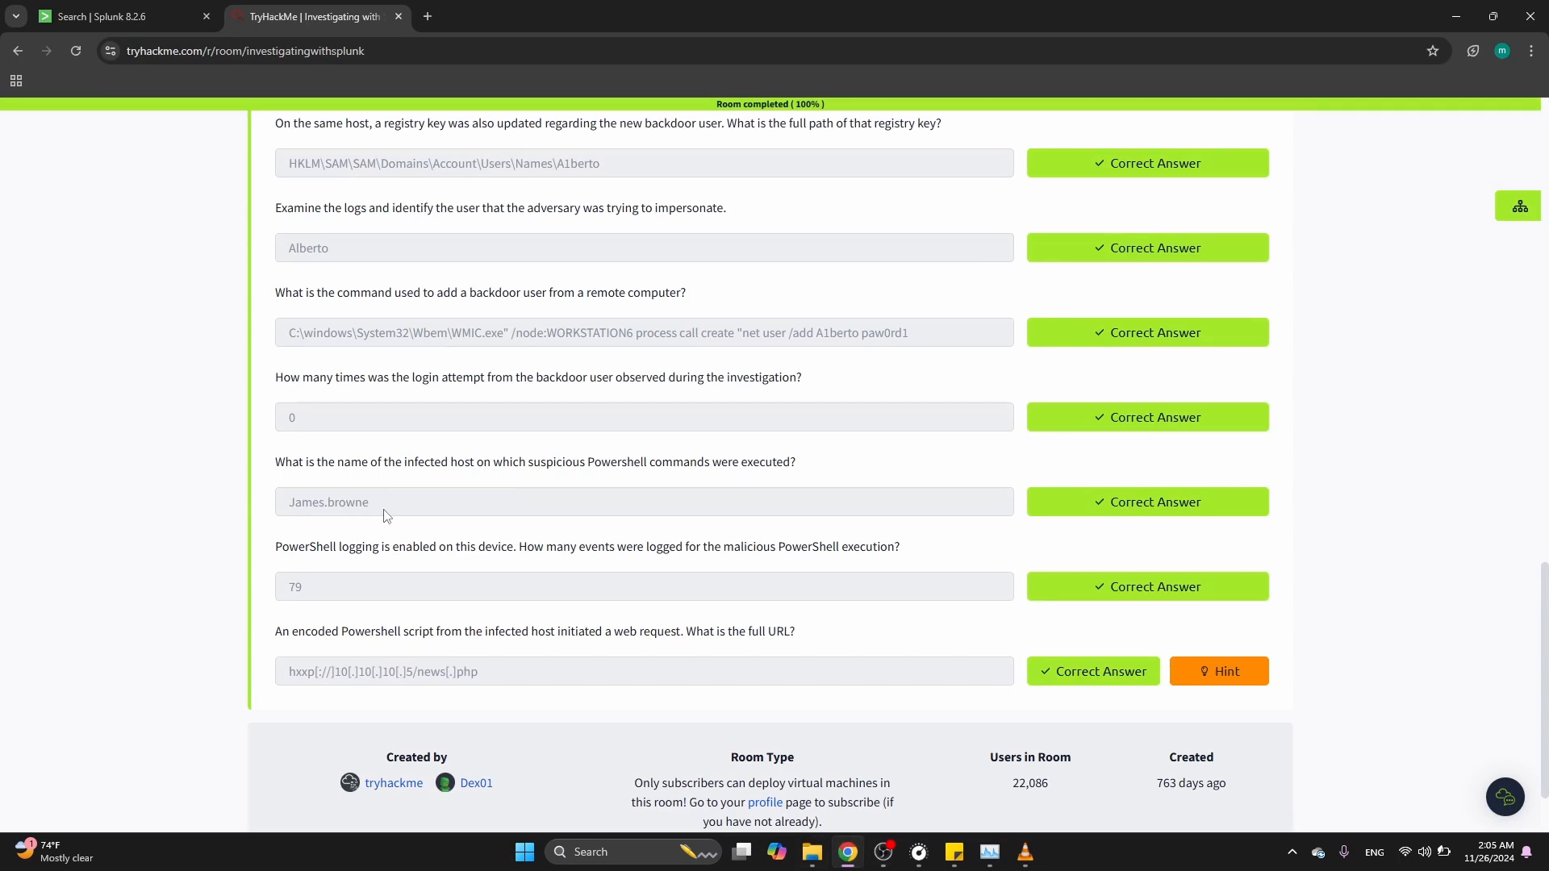
Return to Splunk and search the main index for a1berto
left_click(149, 15)
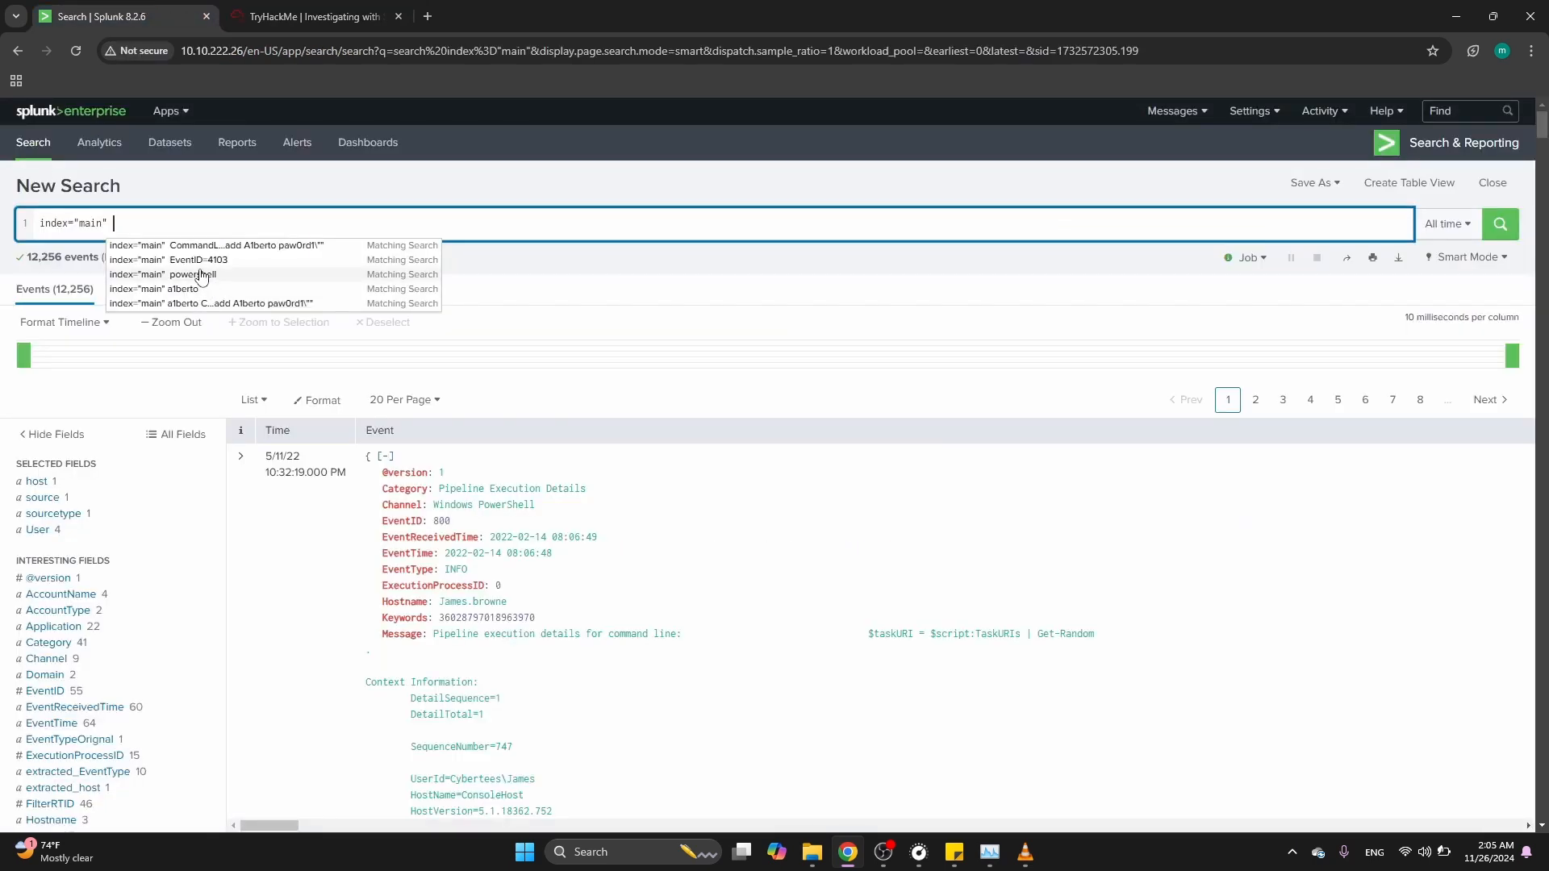
type("berto")
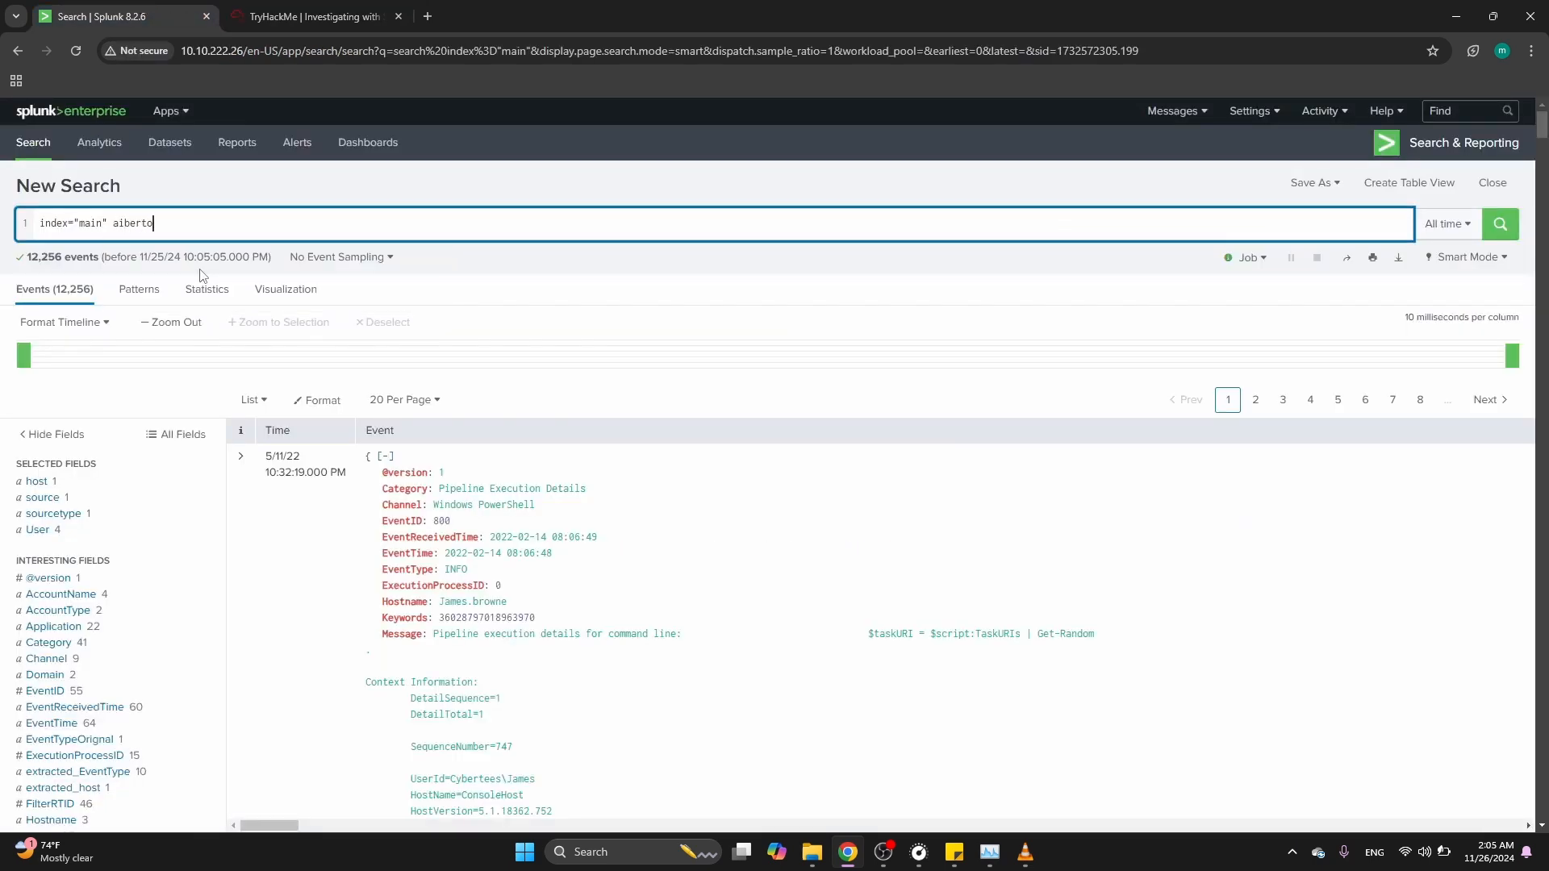
key("Return")
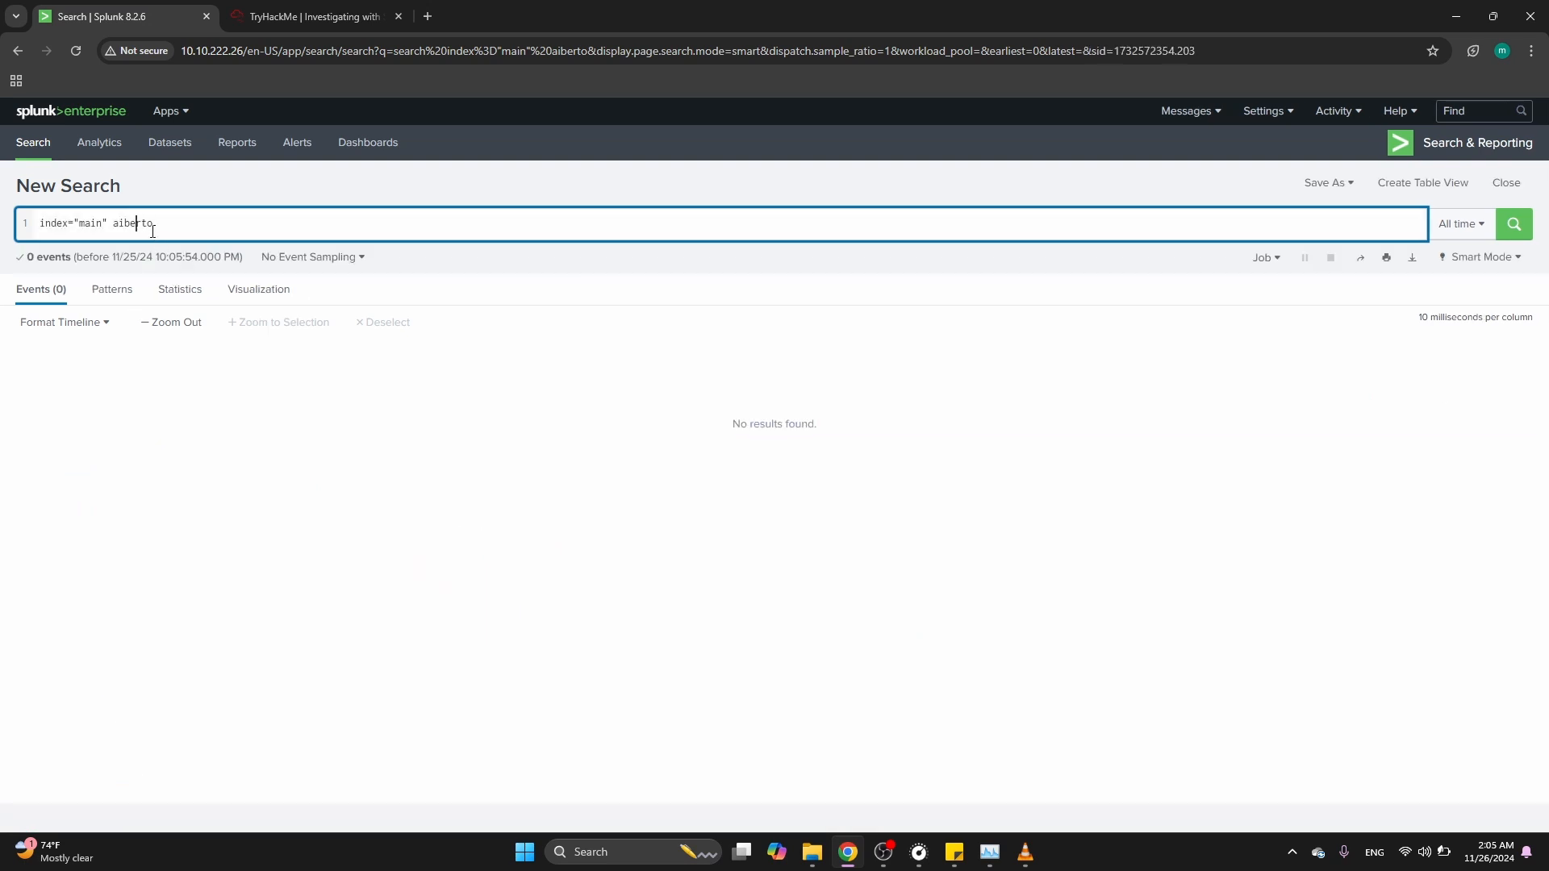
key("BackSpace")
type("1")
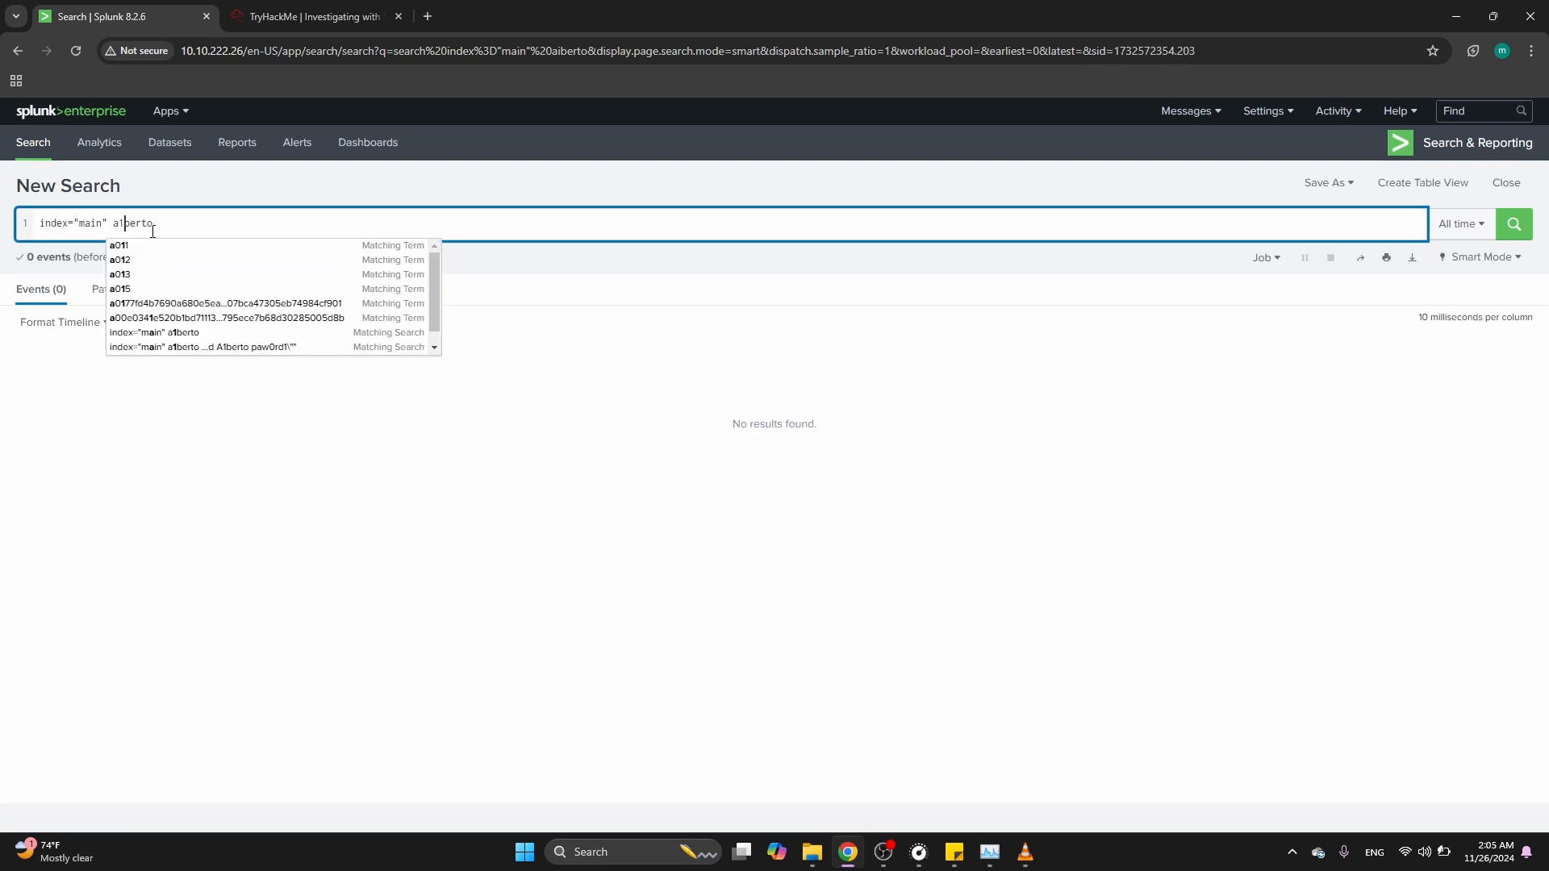
key("Return")
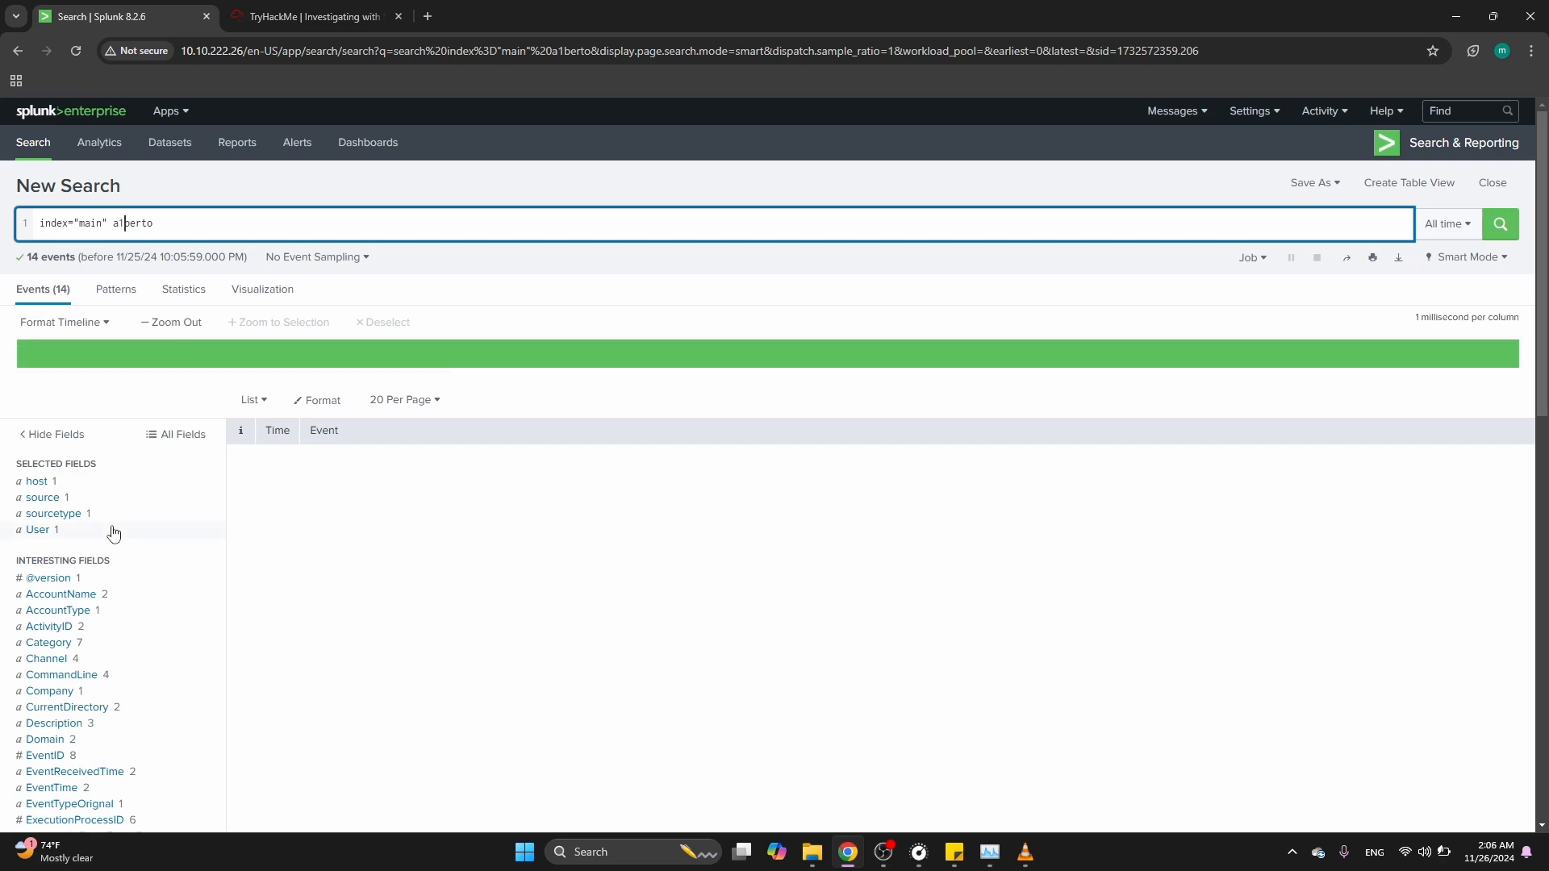
Filter the results by the WMIC.exe remote process-create CommandLine value
scroll(111, 536, "down", 3)
left_click(61, 436)
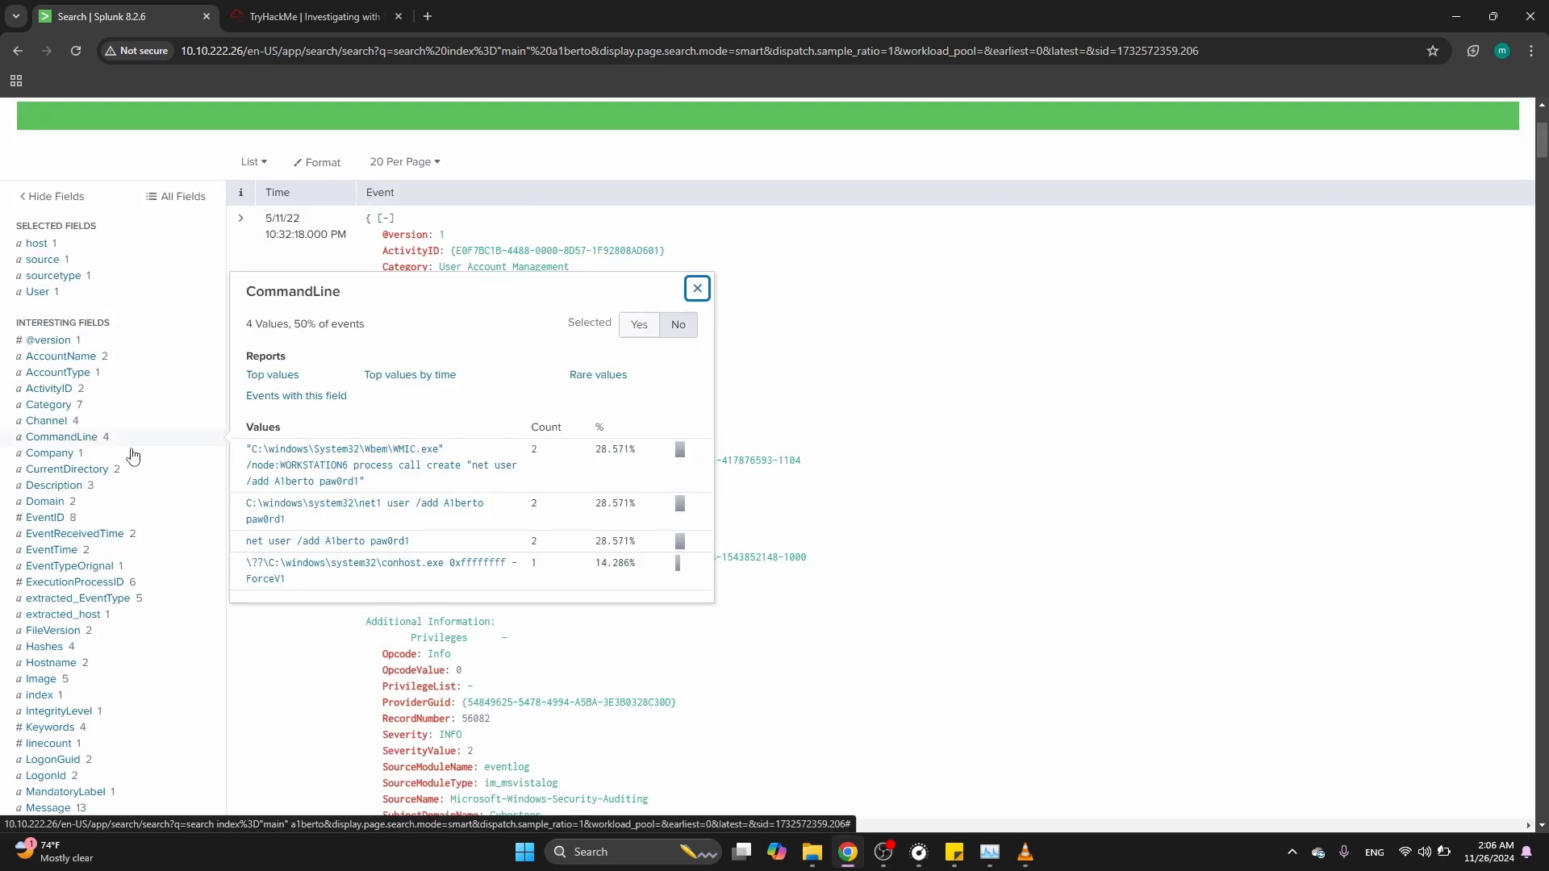
left_click(287, 479)
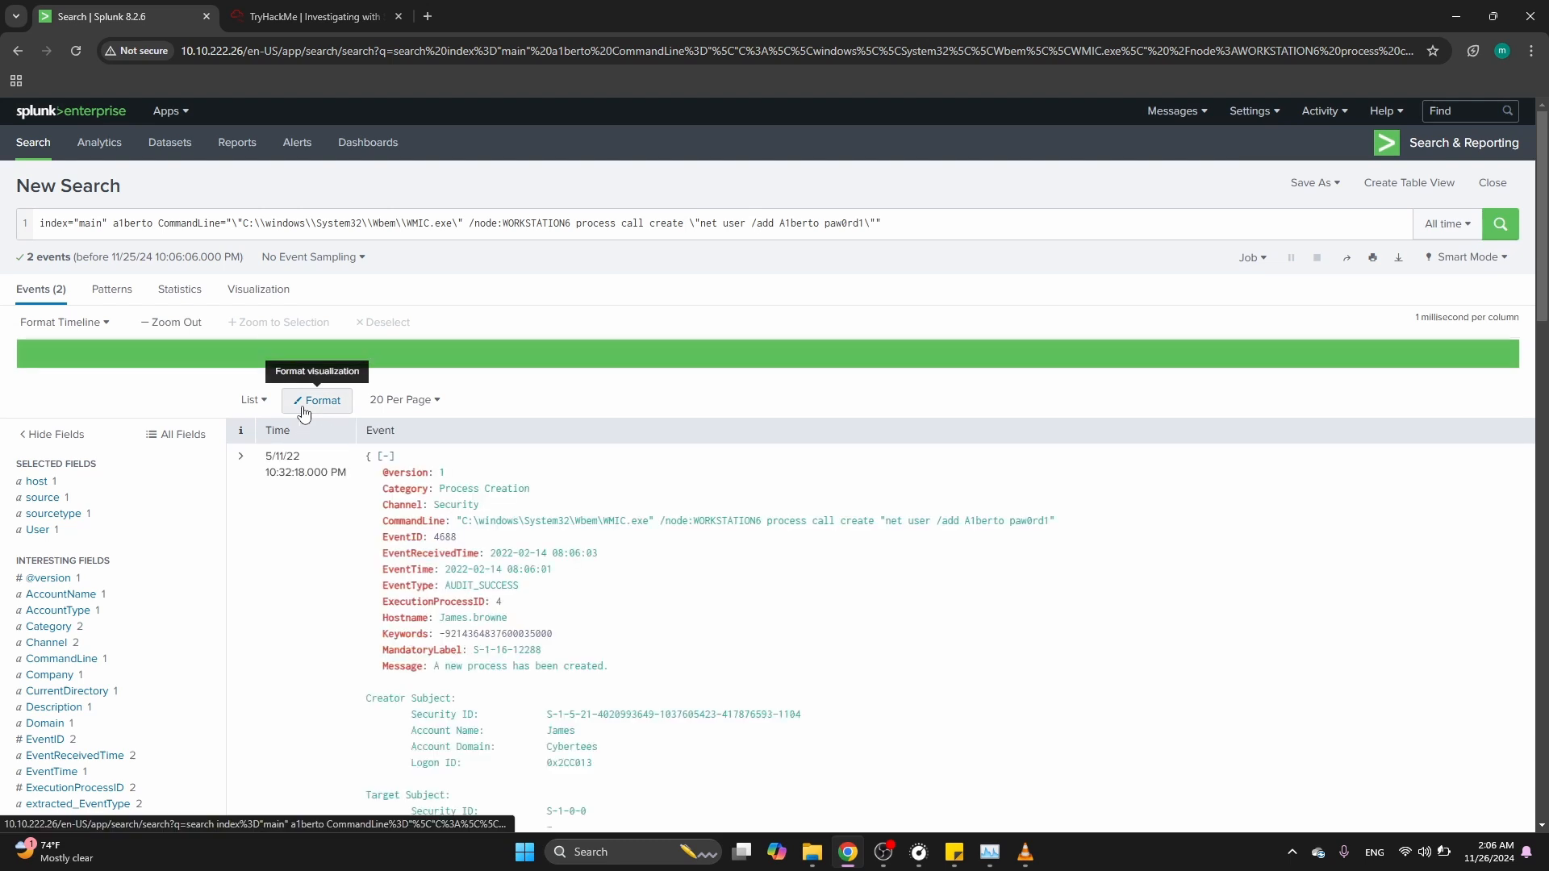
Remove the a1berto term from the query and rerun the CommandLine-filtered search
left_click(153, 222)
key("BackSpace")
key("BackSpace")
key("BackSpace")
key("BackSpace")
key("BackSpace")
key("BackSpace")
key("BackSpace")
key("Return")
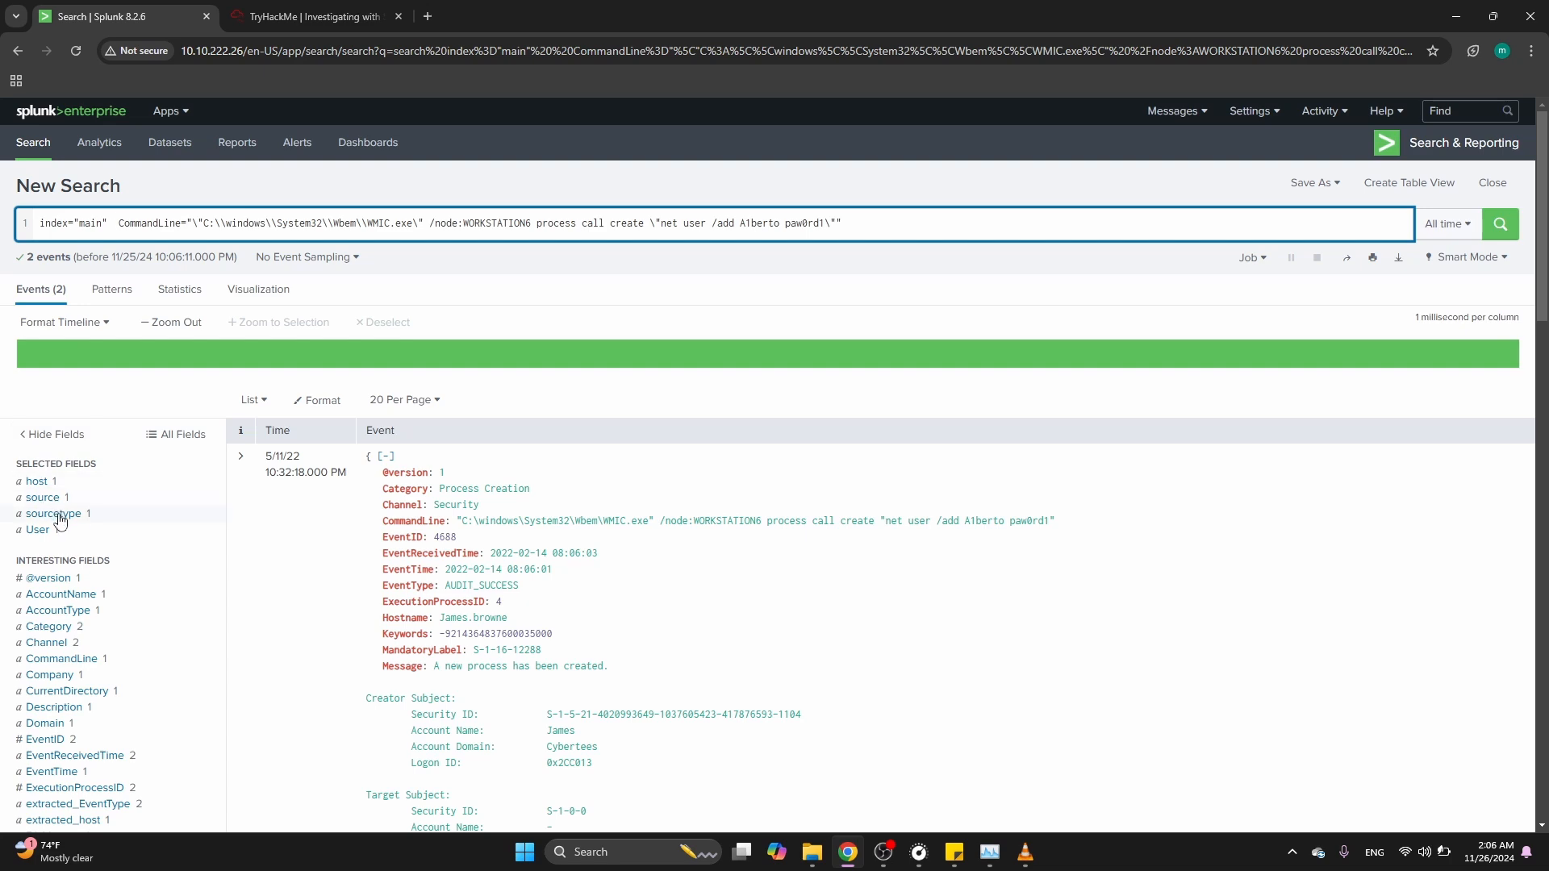
Examine the matching event's CommandLine and Hostname fields
scroll(706, 626, "down", 3)
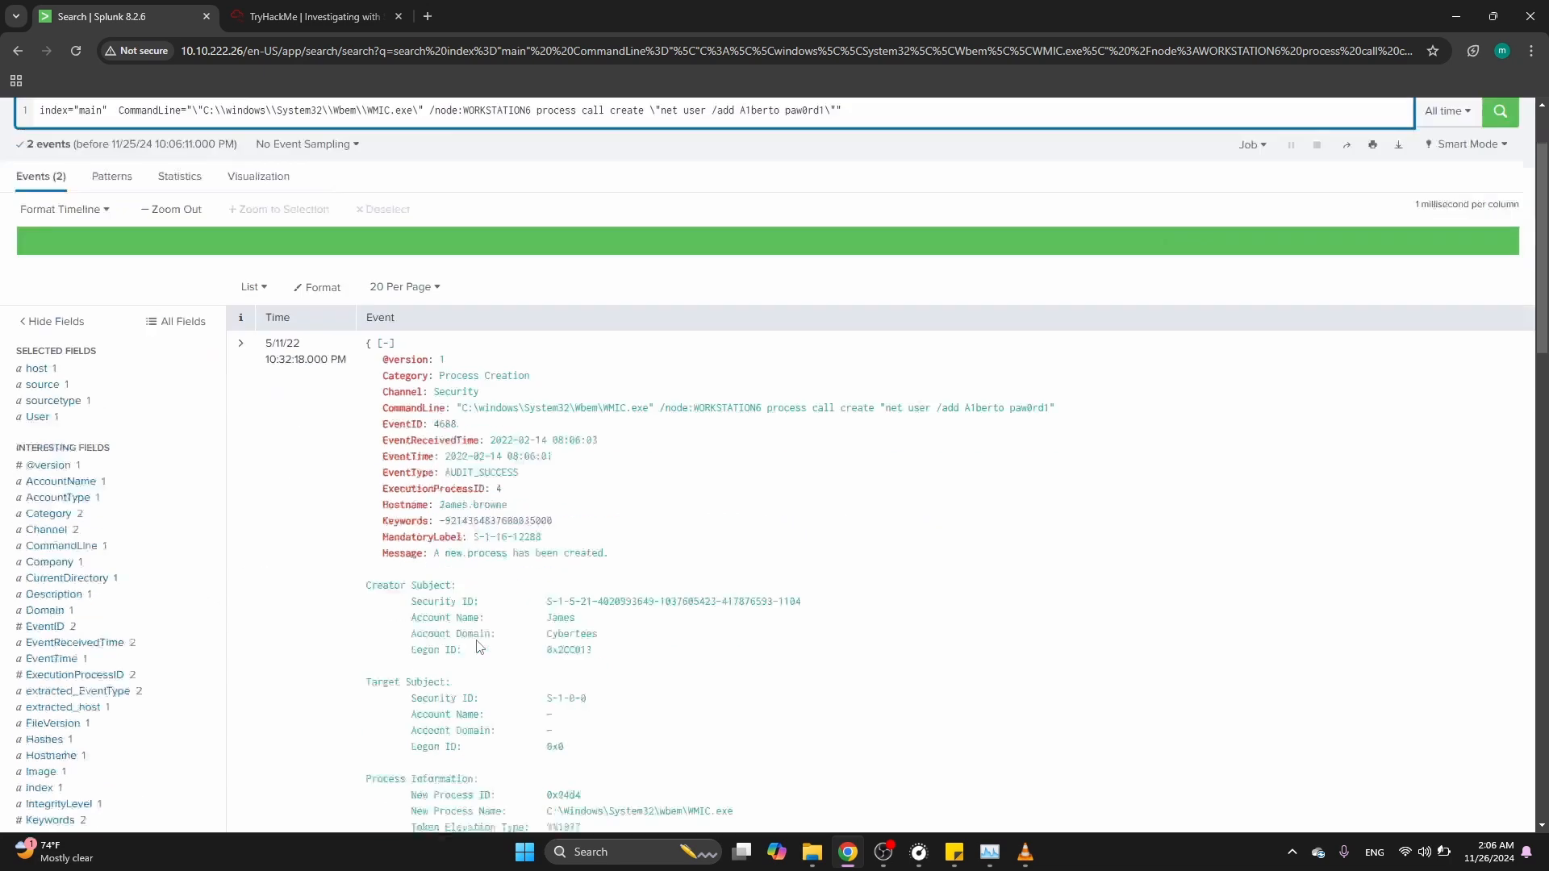
scroll(706, 626, "down", 1)
scroll(725, 622, "up", 2)
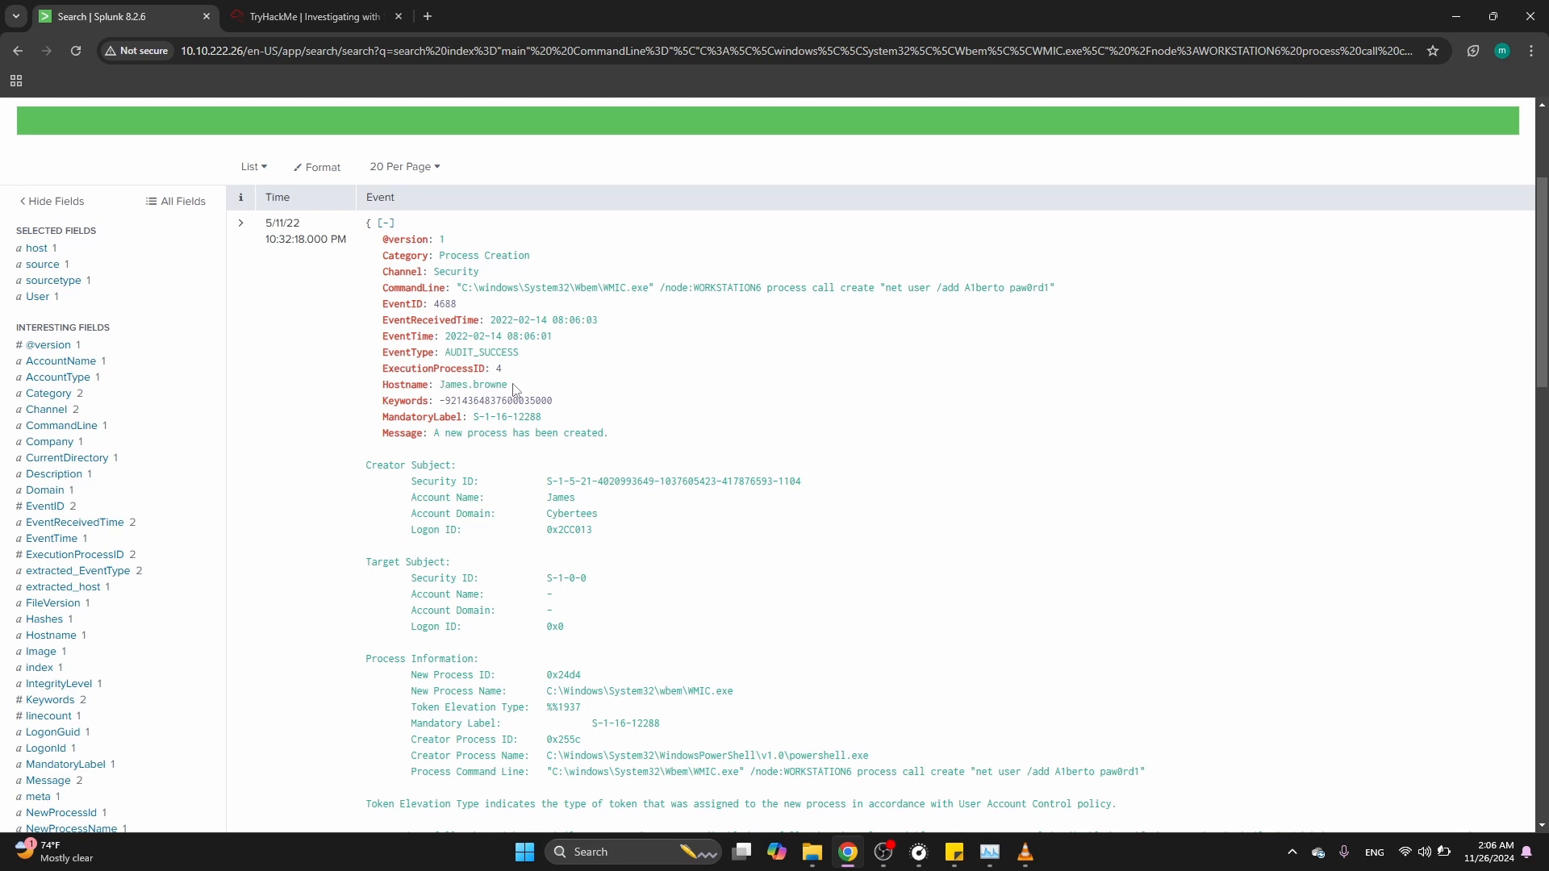
left_click_drag(513, 386, 446, 385)
left_click(907, 426)
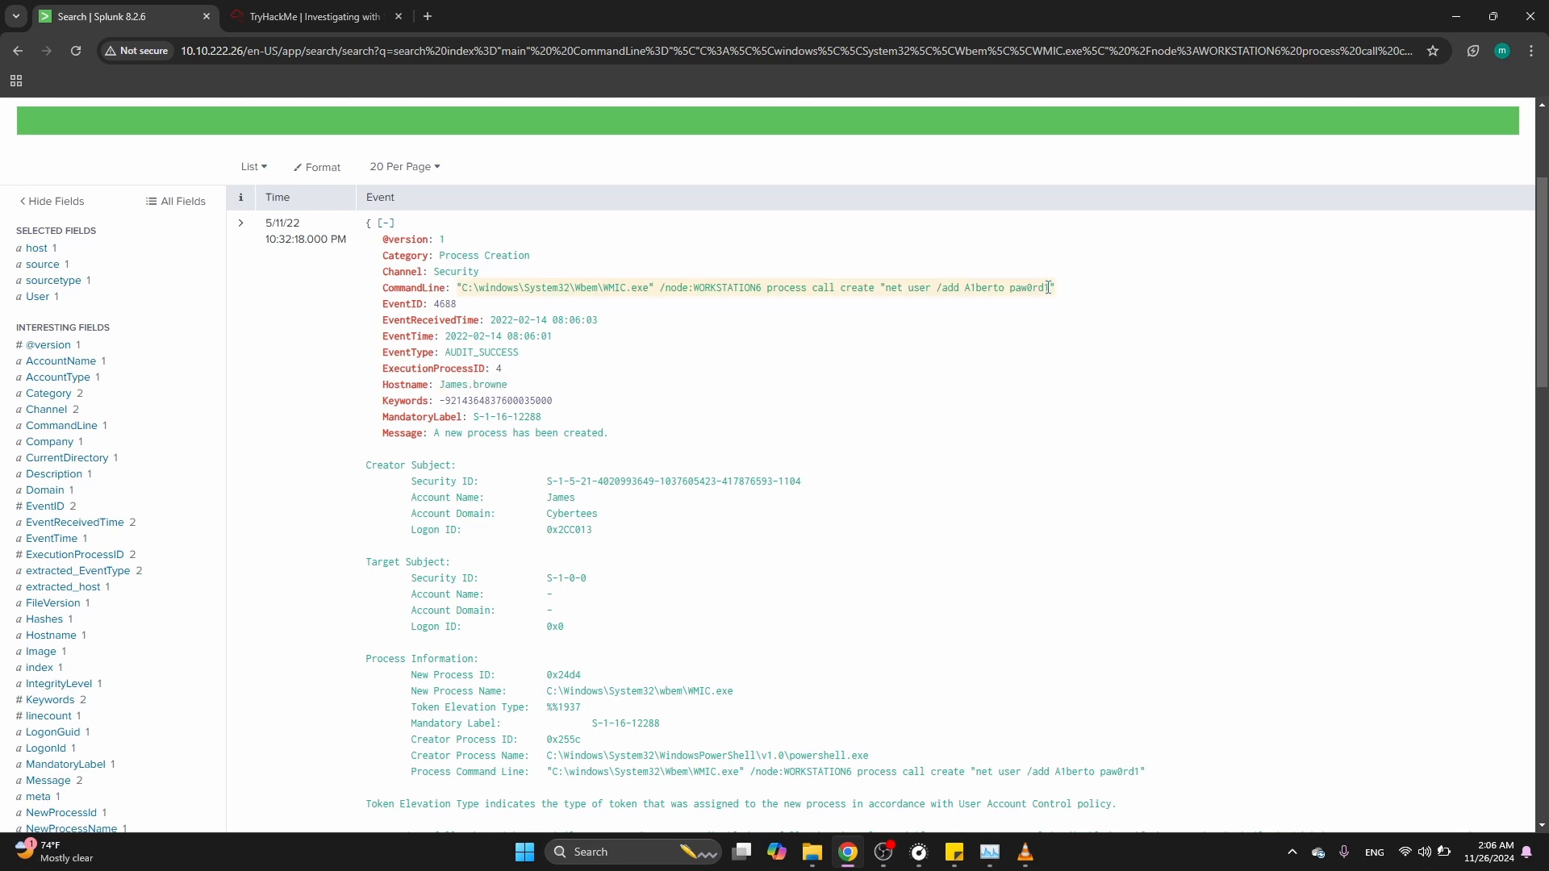
left_click_drag(1048, 288, 906, 288)
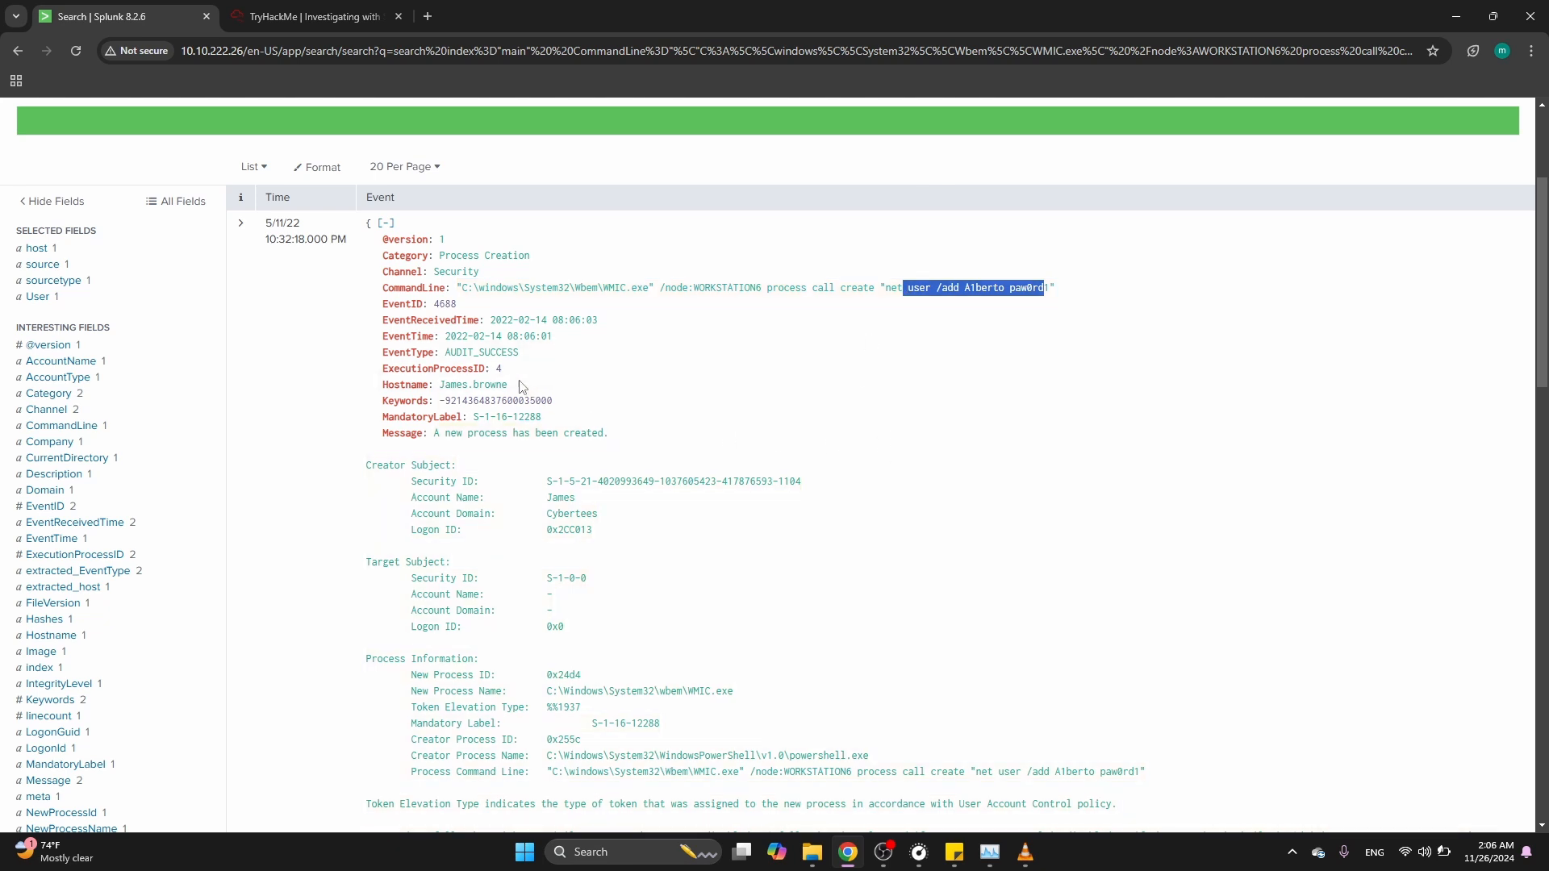
left_click_drag(513, 389, 436, 382)
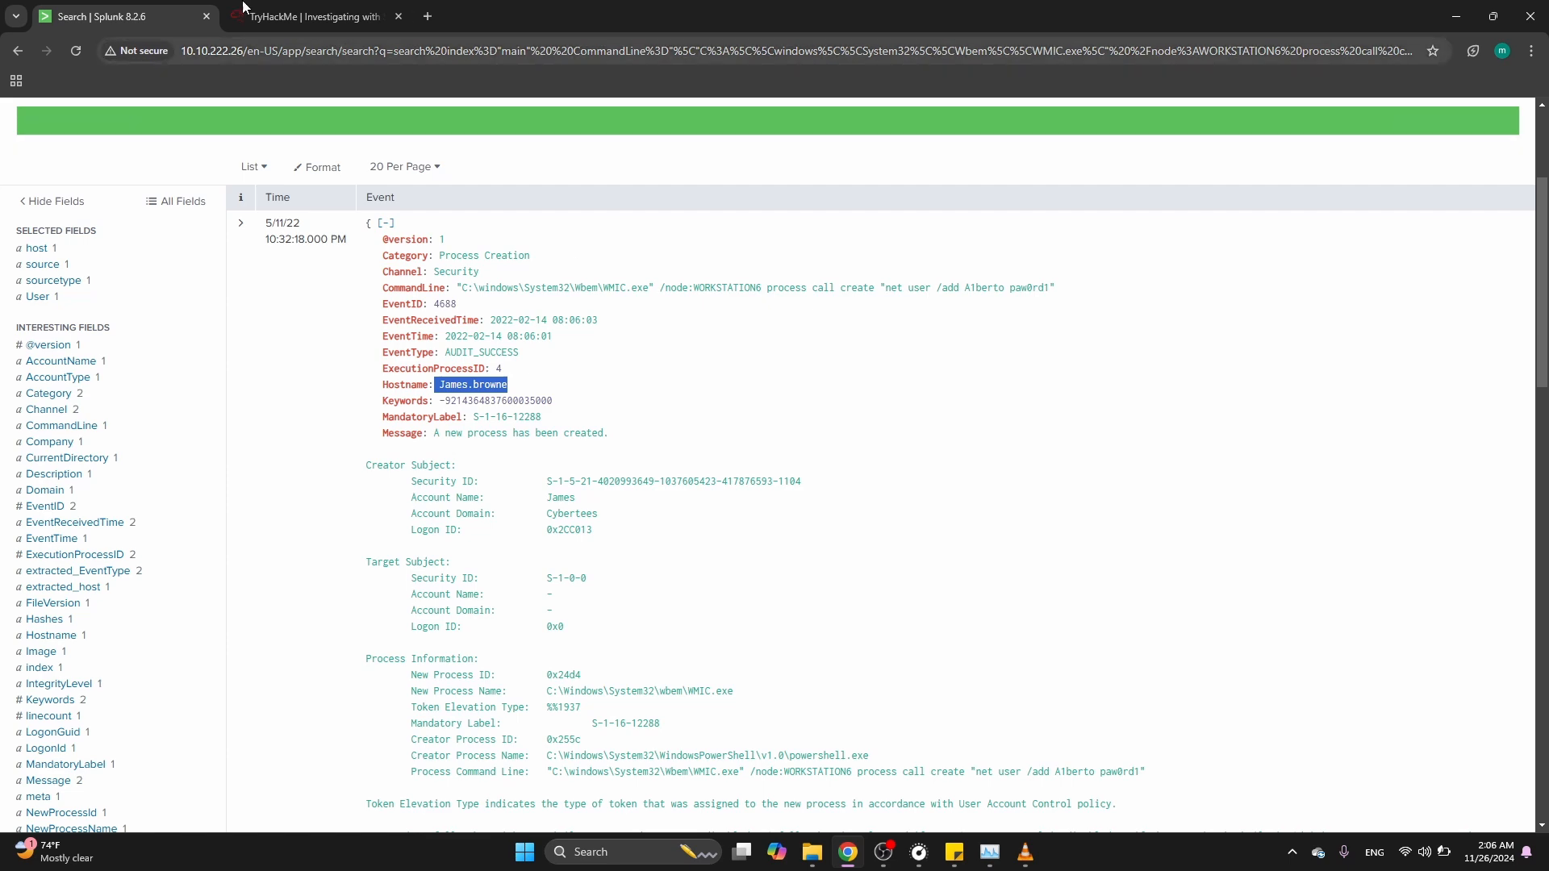
Compare the hostname with the infected host question on the room page and return to Splunk
left_click(298, 17)
scroll(327, 250, "down", 2)
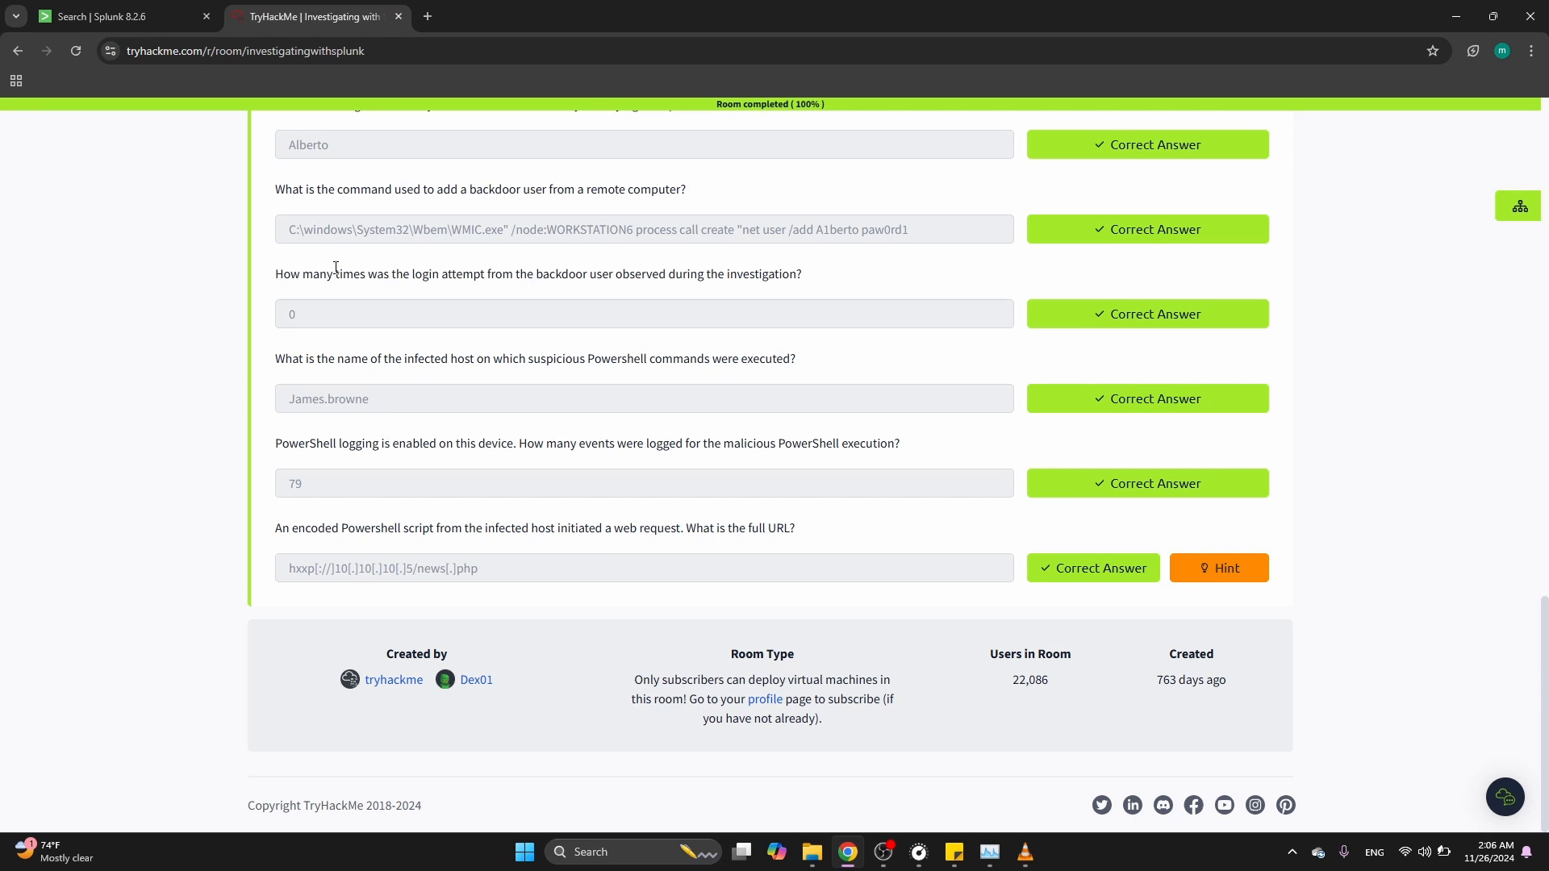
left_click(110, 11)
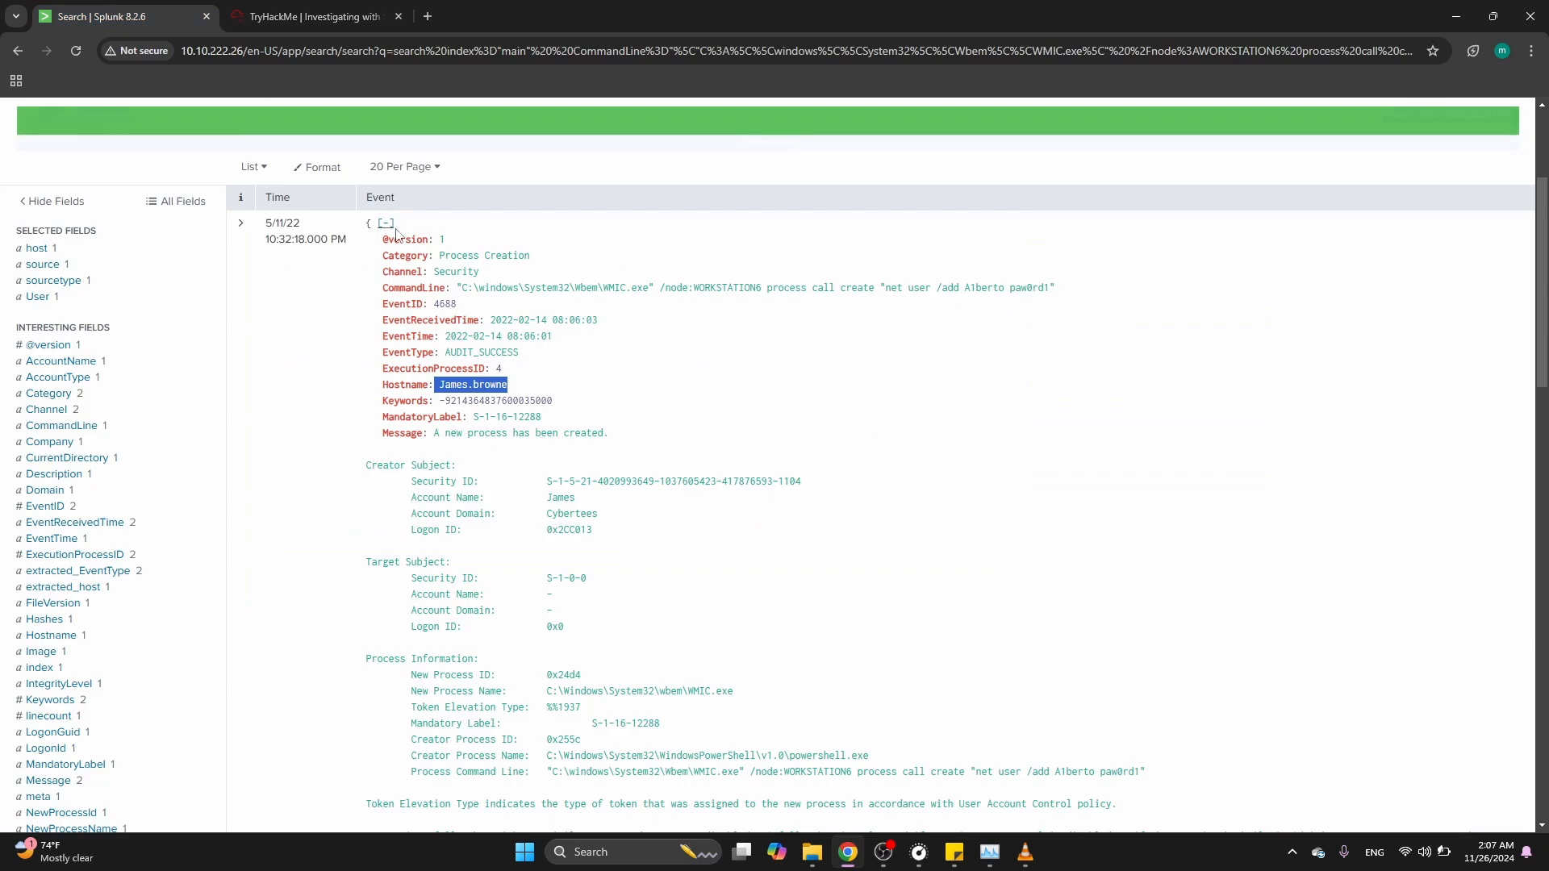
Search the main index for EventID=4103 and compare with the PowerShell event-count answer in the room
scroll(395, 234, "up", 3)
left_click_drag(852, 229, 119, 223)
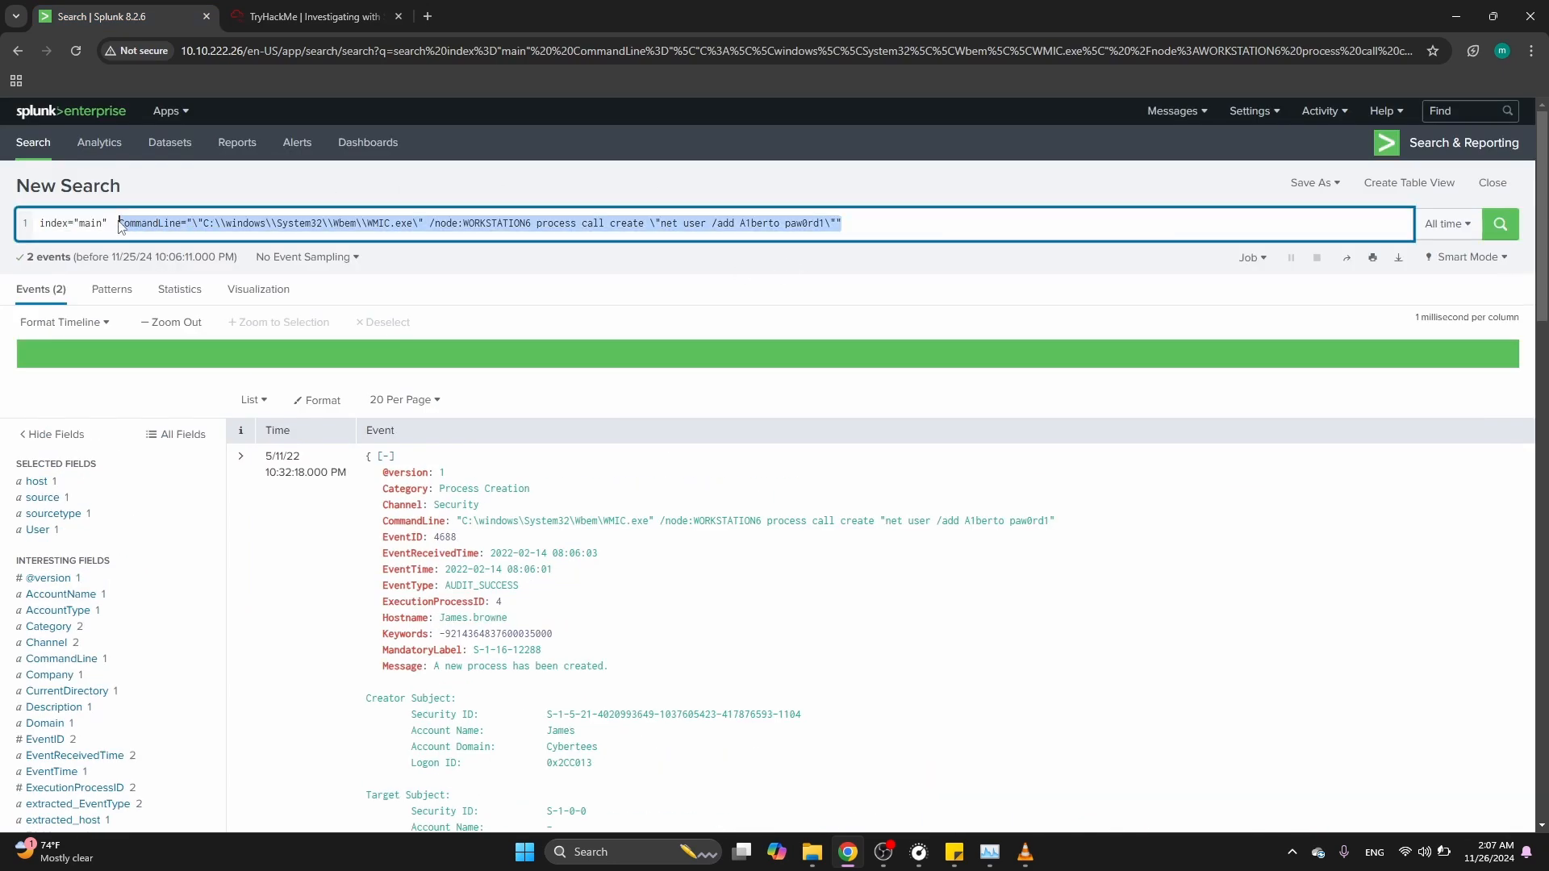
key("BackSpace")
type("Even")
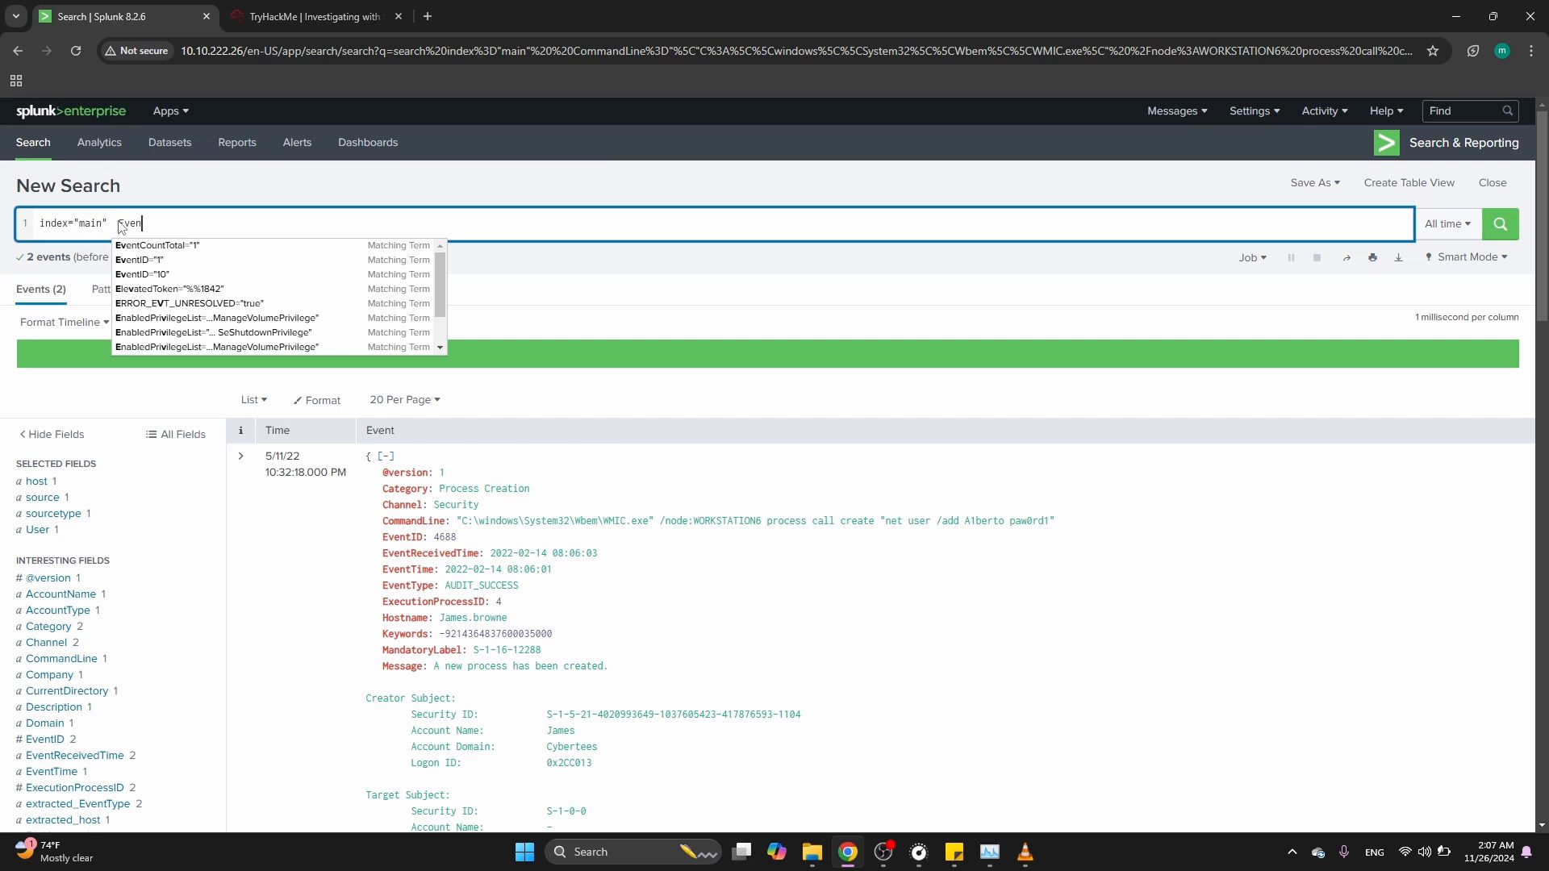
type("tUID")
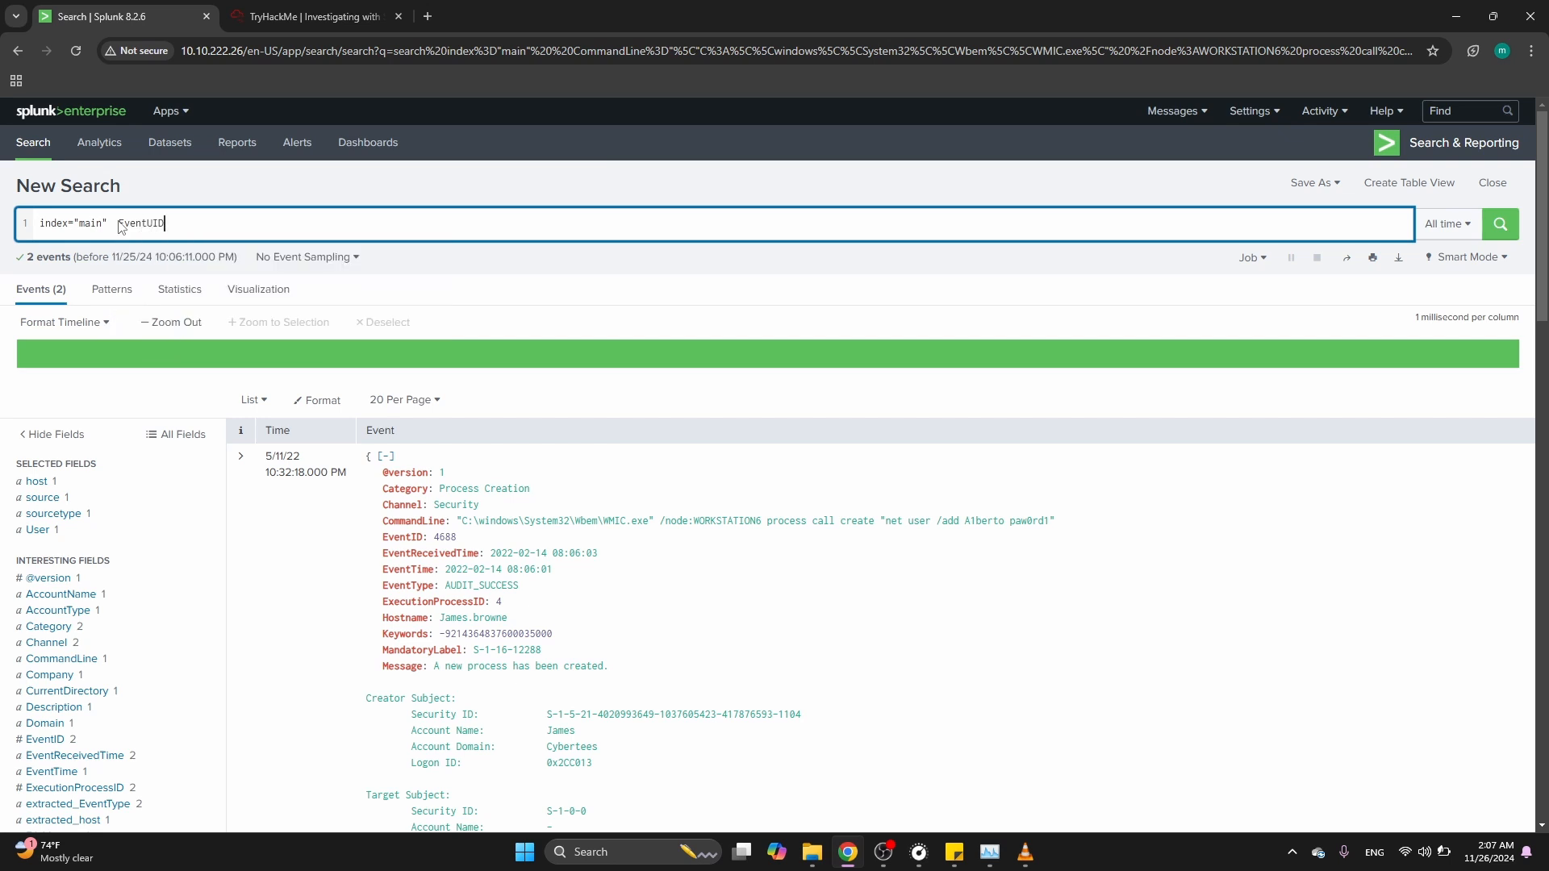
key("BackSpace")
key("BackSpace")
key("BackSpace")
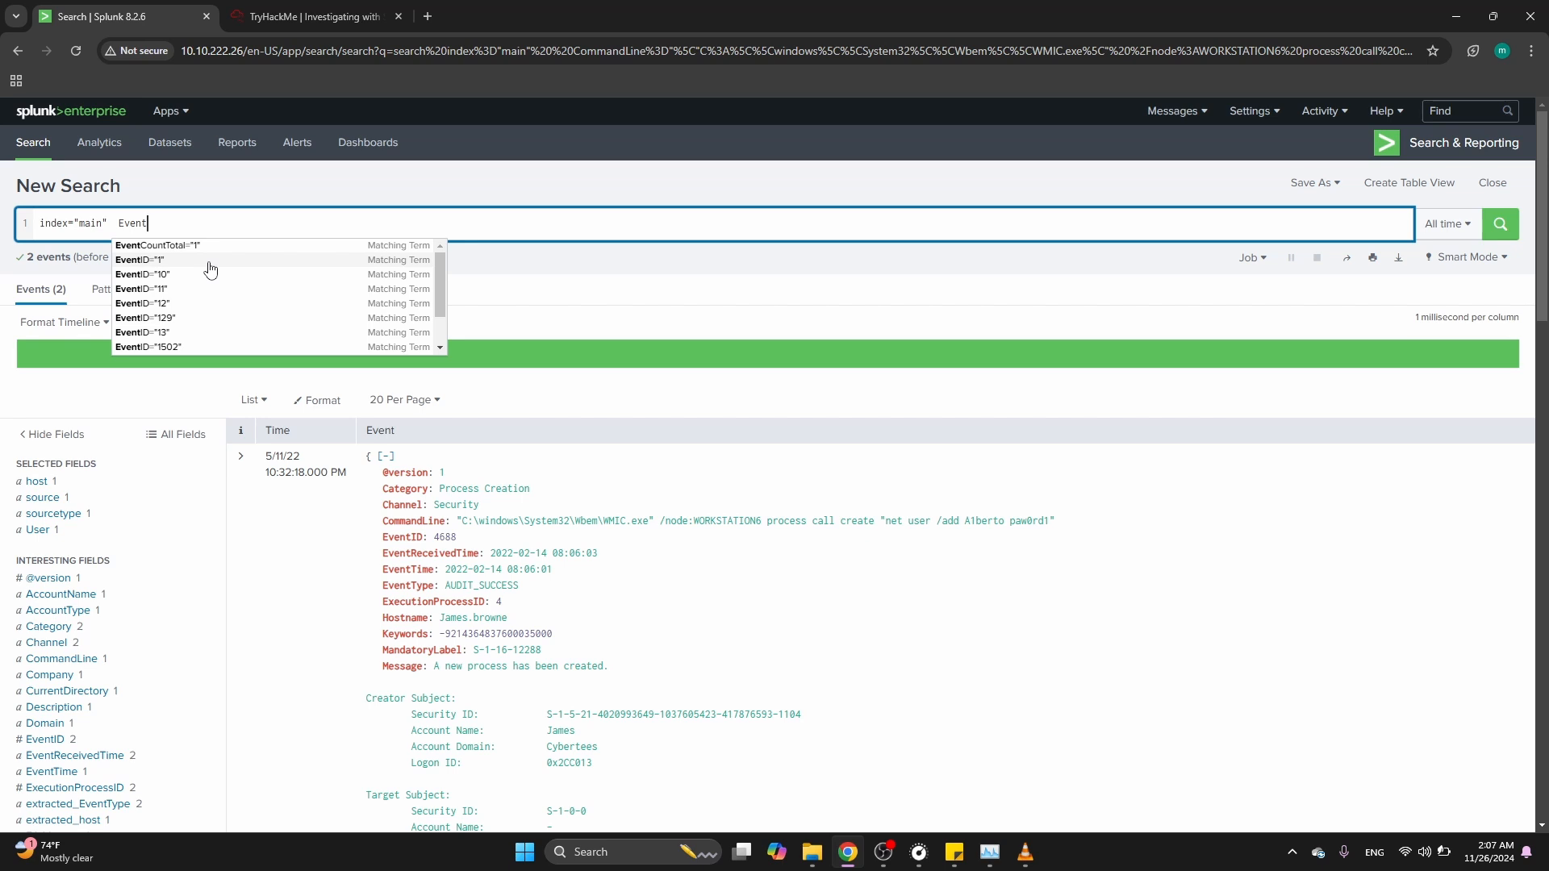
type("ID=")
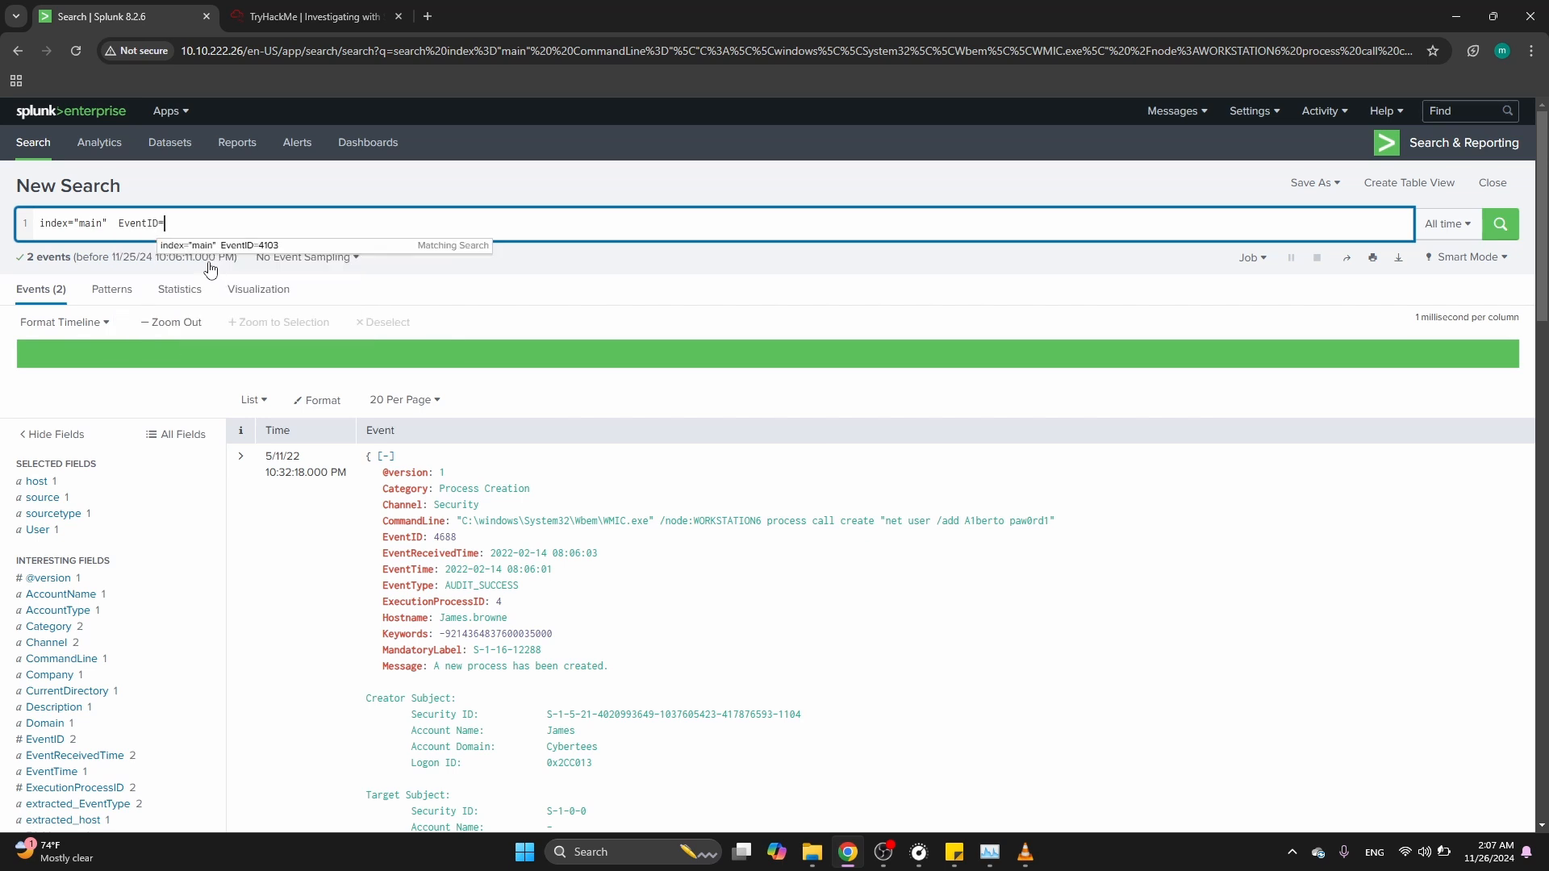
type("4103")
key("Return")
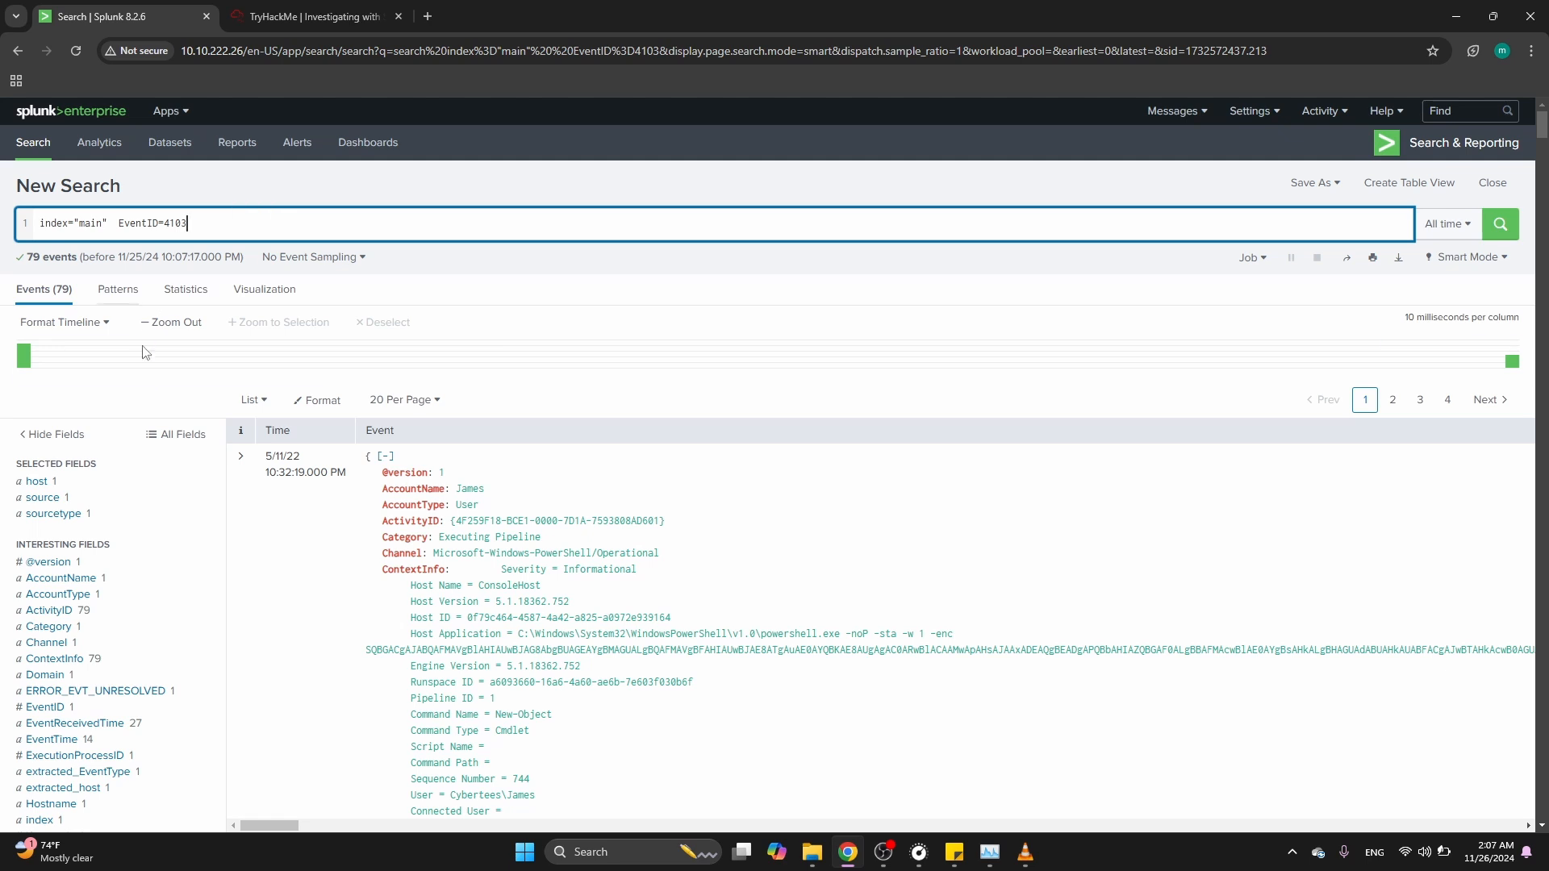
left_click(242, 16)
double_click(317, 490)
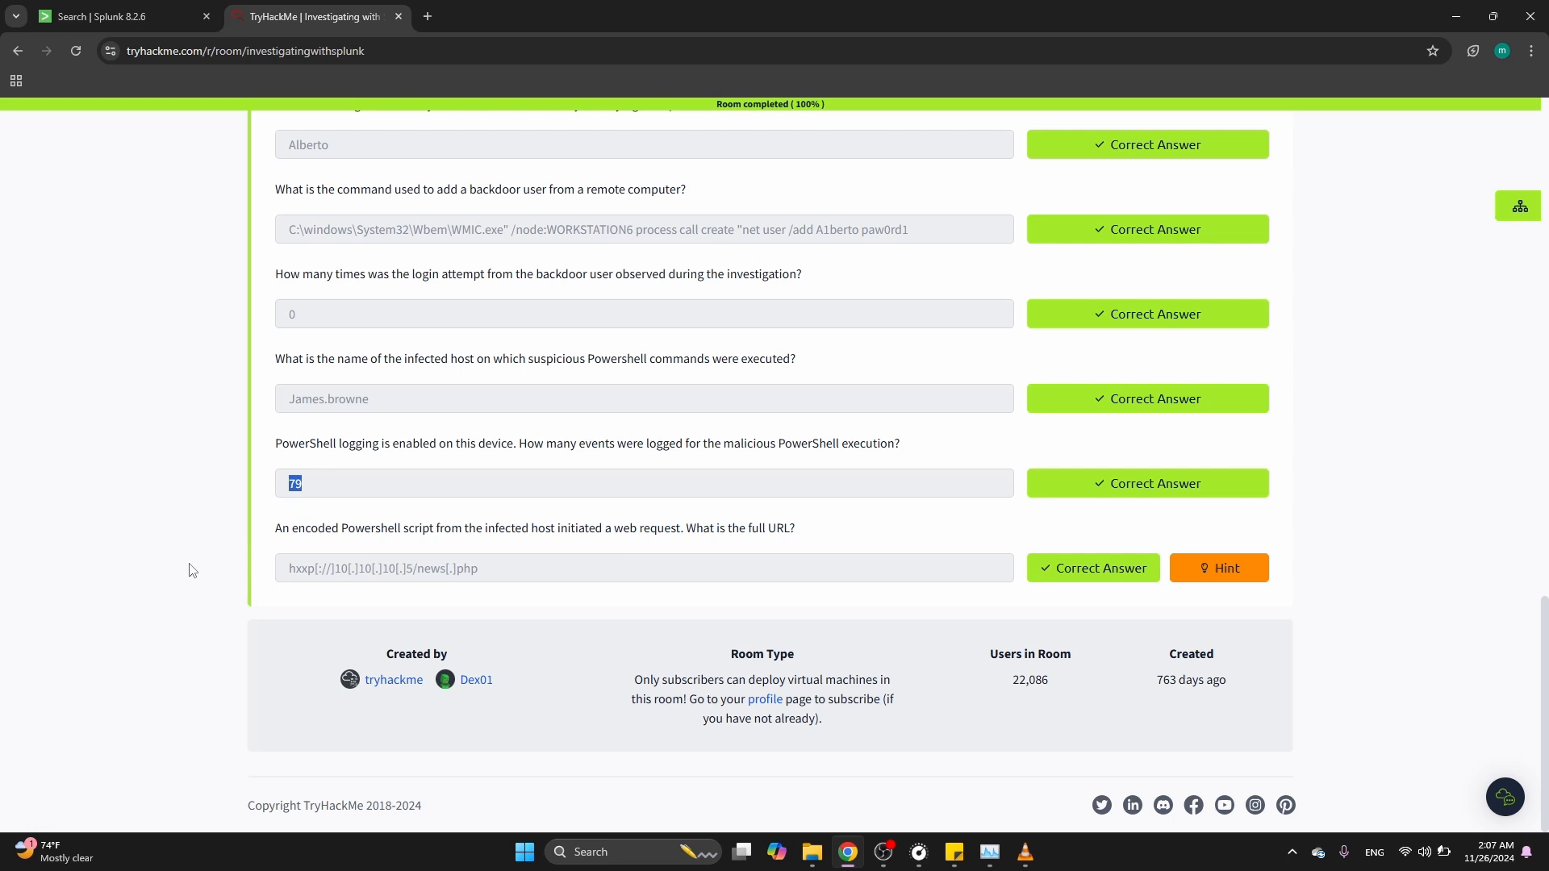
Search the main index for the term powershell
left_click(100, 16)
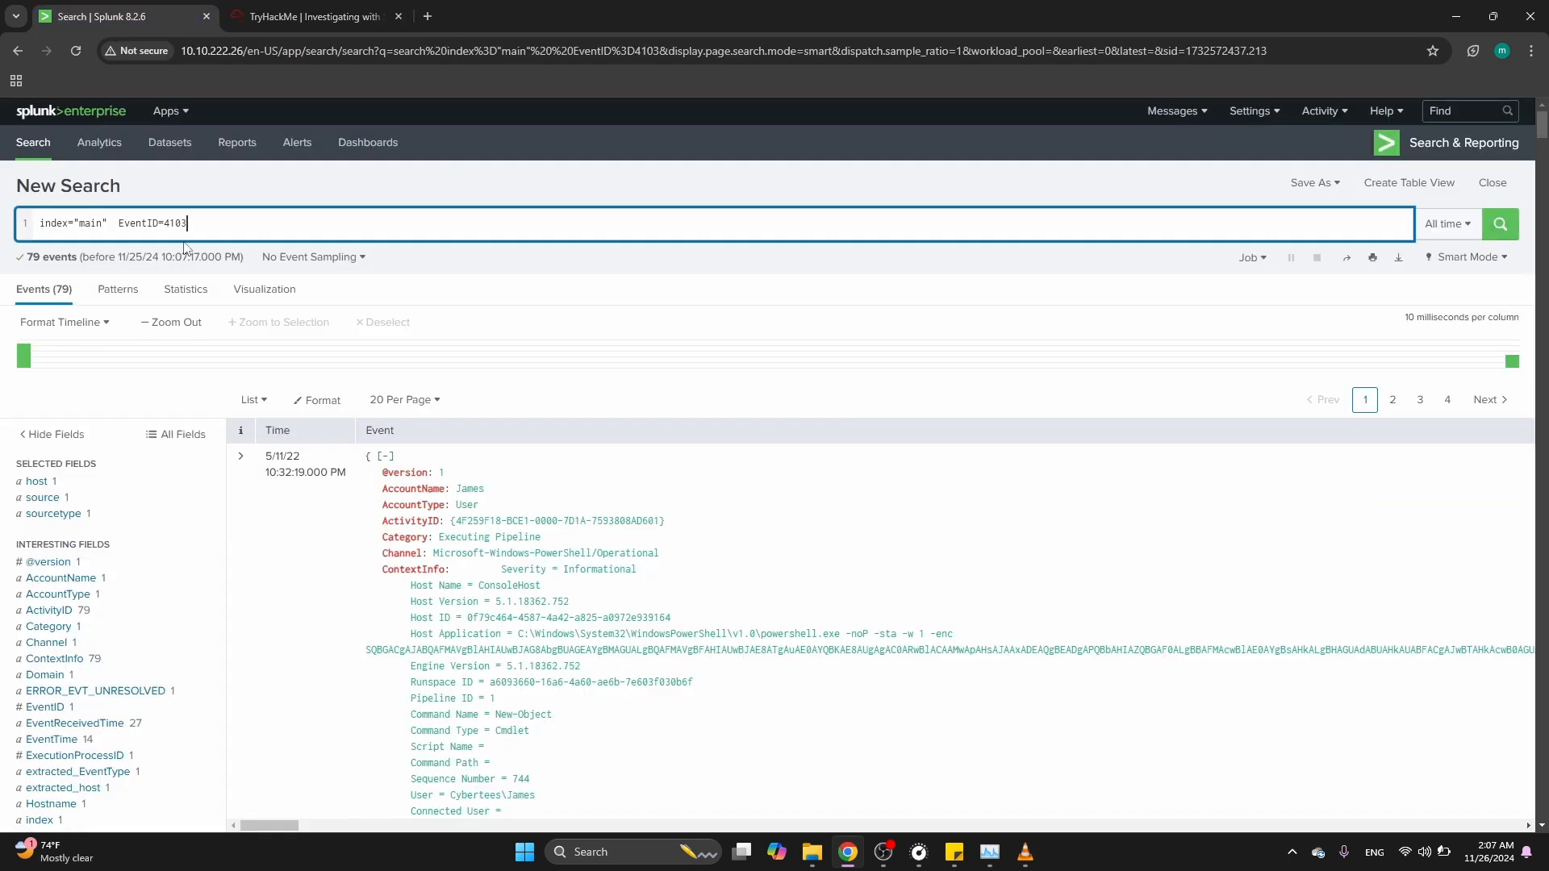
key("BackSpace")
key("BackSpace")
key("BackSpace")
key("BackSpace")
key("BackSpace")
key("BackSpace")
key("BackSpace")
key("BackSpace")
key("BackSpace")
key("BackSpace")
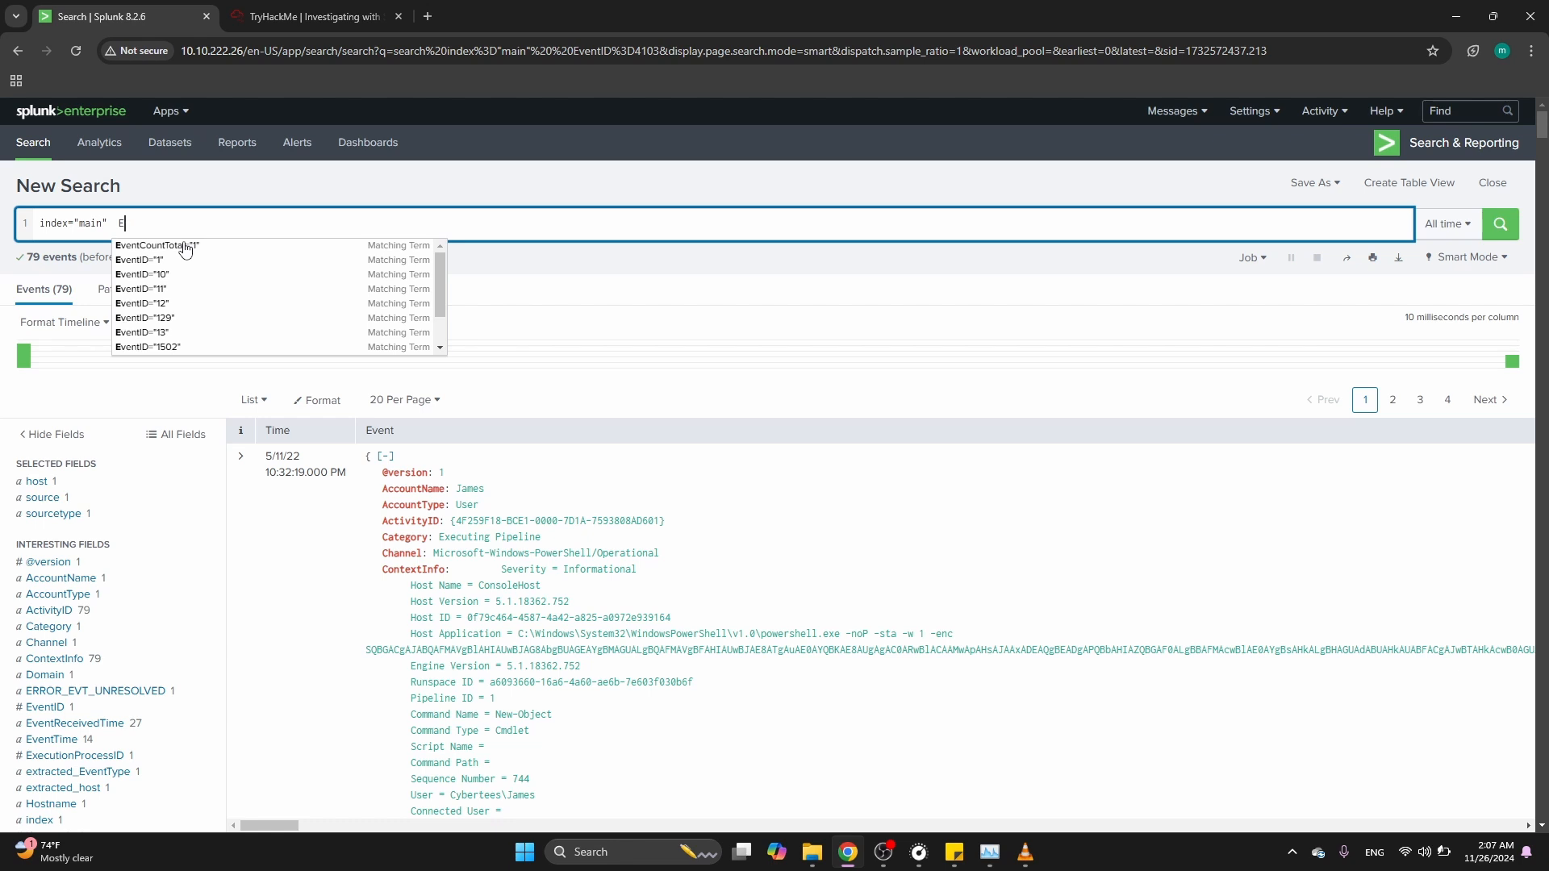
key("BackSpace")
type("poer")
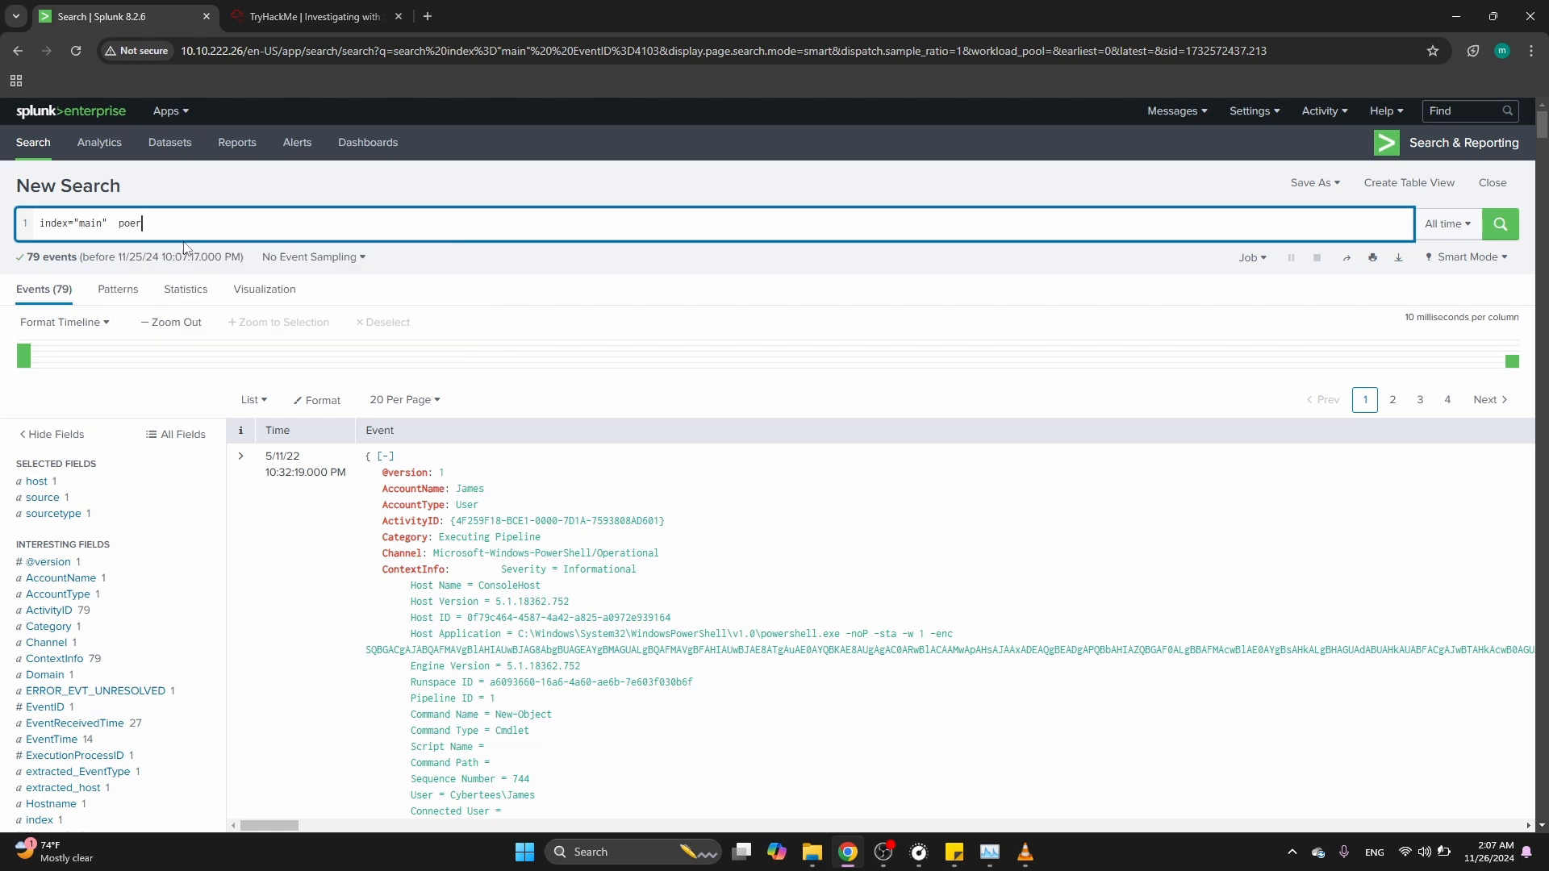
key("BackSpace")
key("BackSpace")
key("BackSpace")
type("owershell")
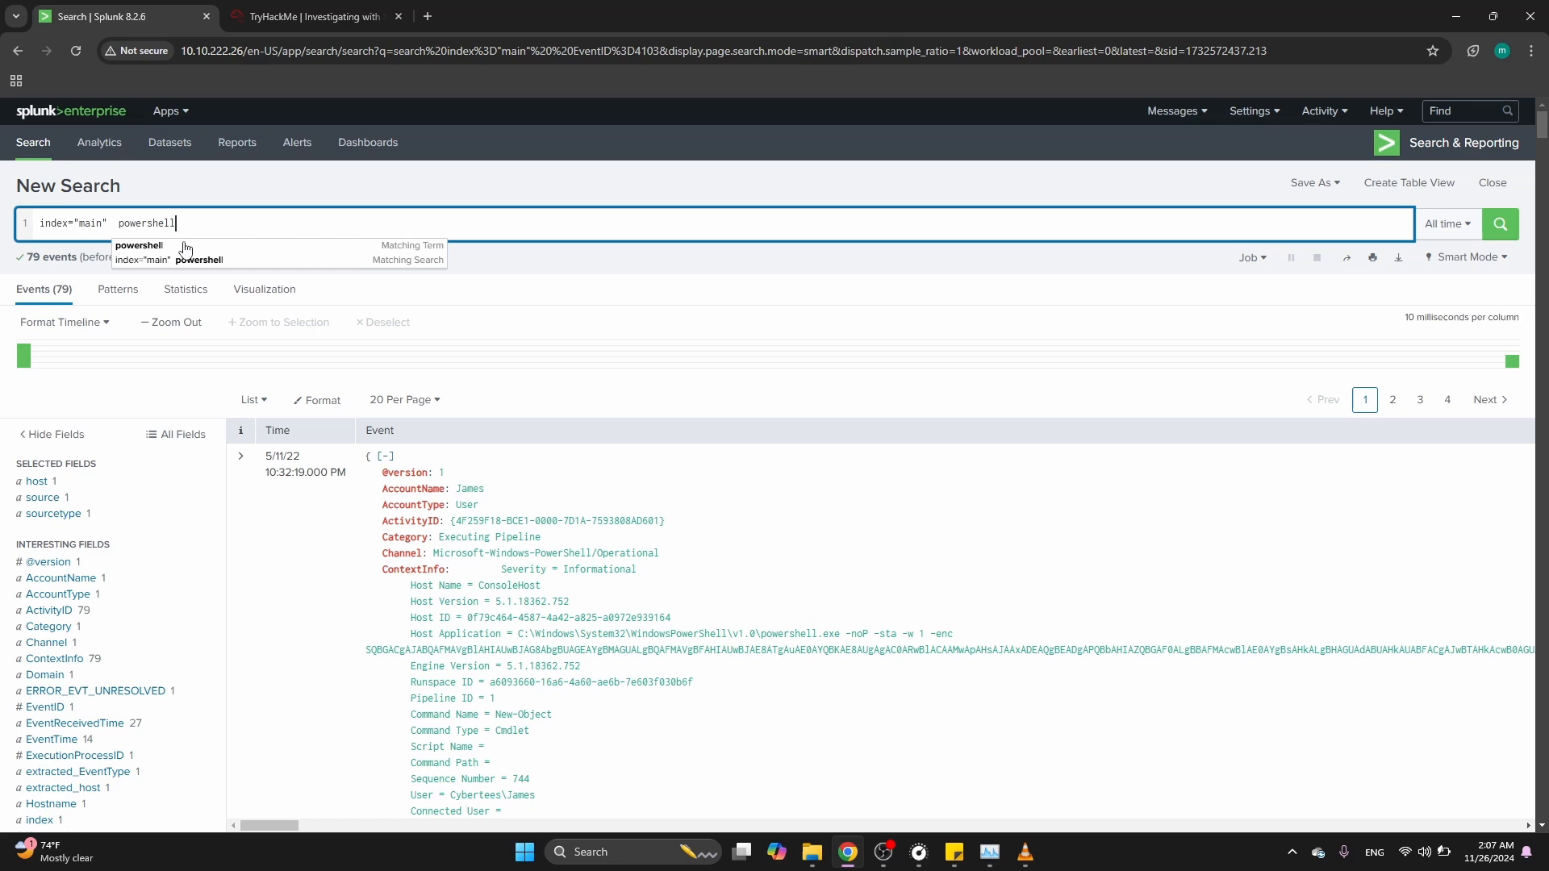
key("Return")
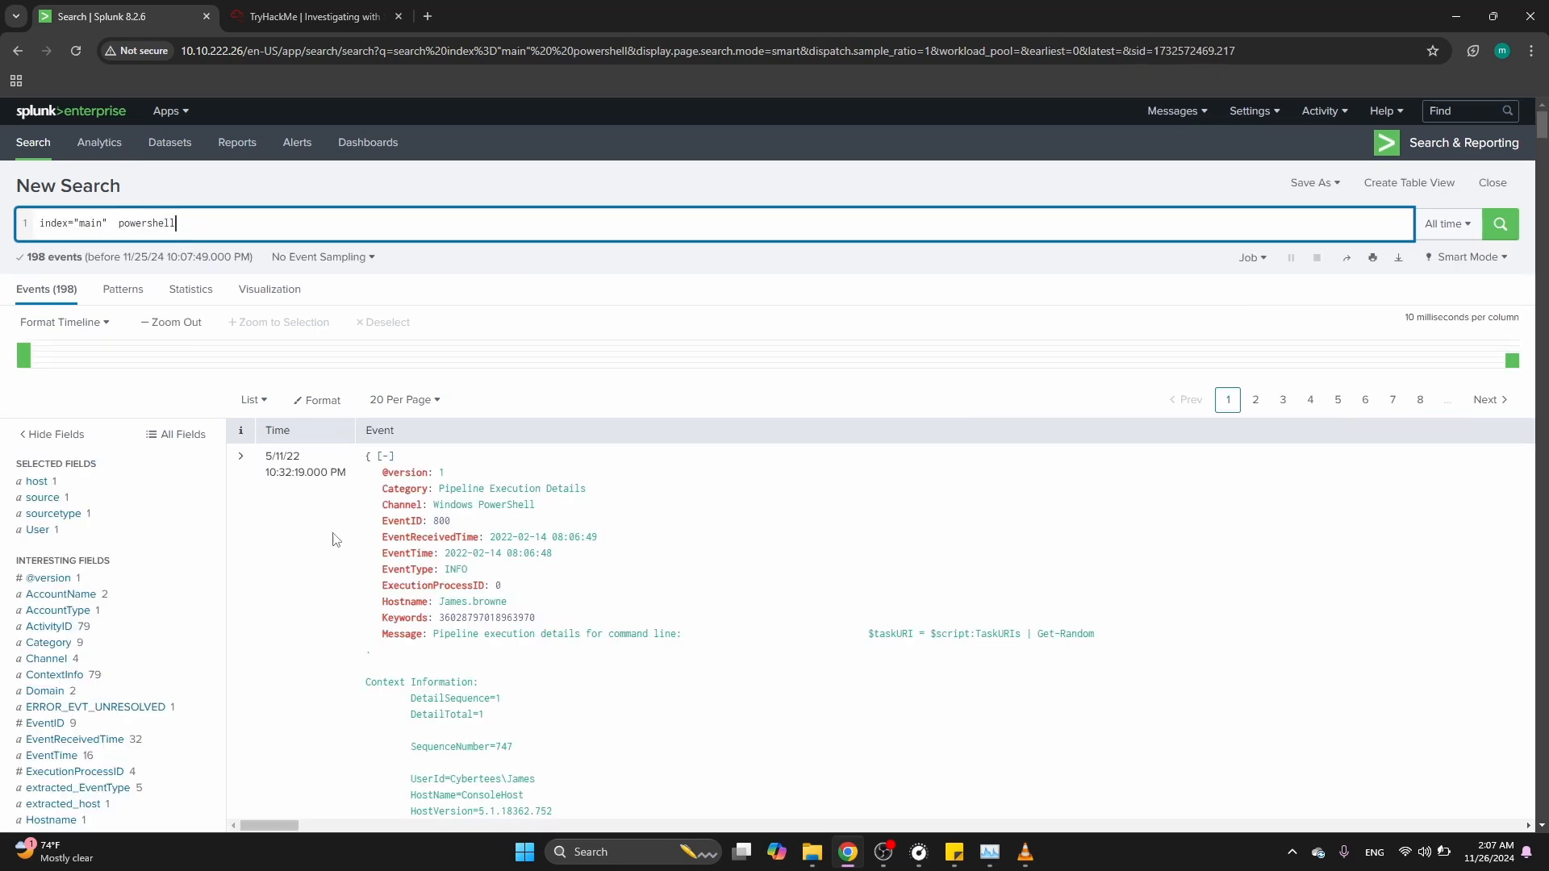
Expand the first PowerShell event and copy its Message value containing the encoded command
scroll(374, 716, "down", 3)
scroll(373, 716, "down", 1)
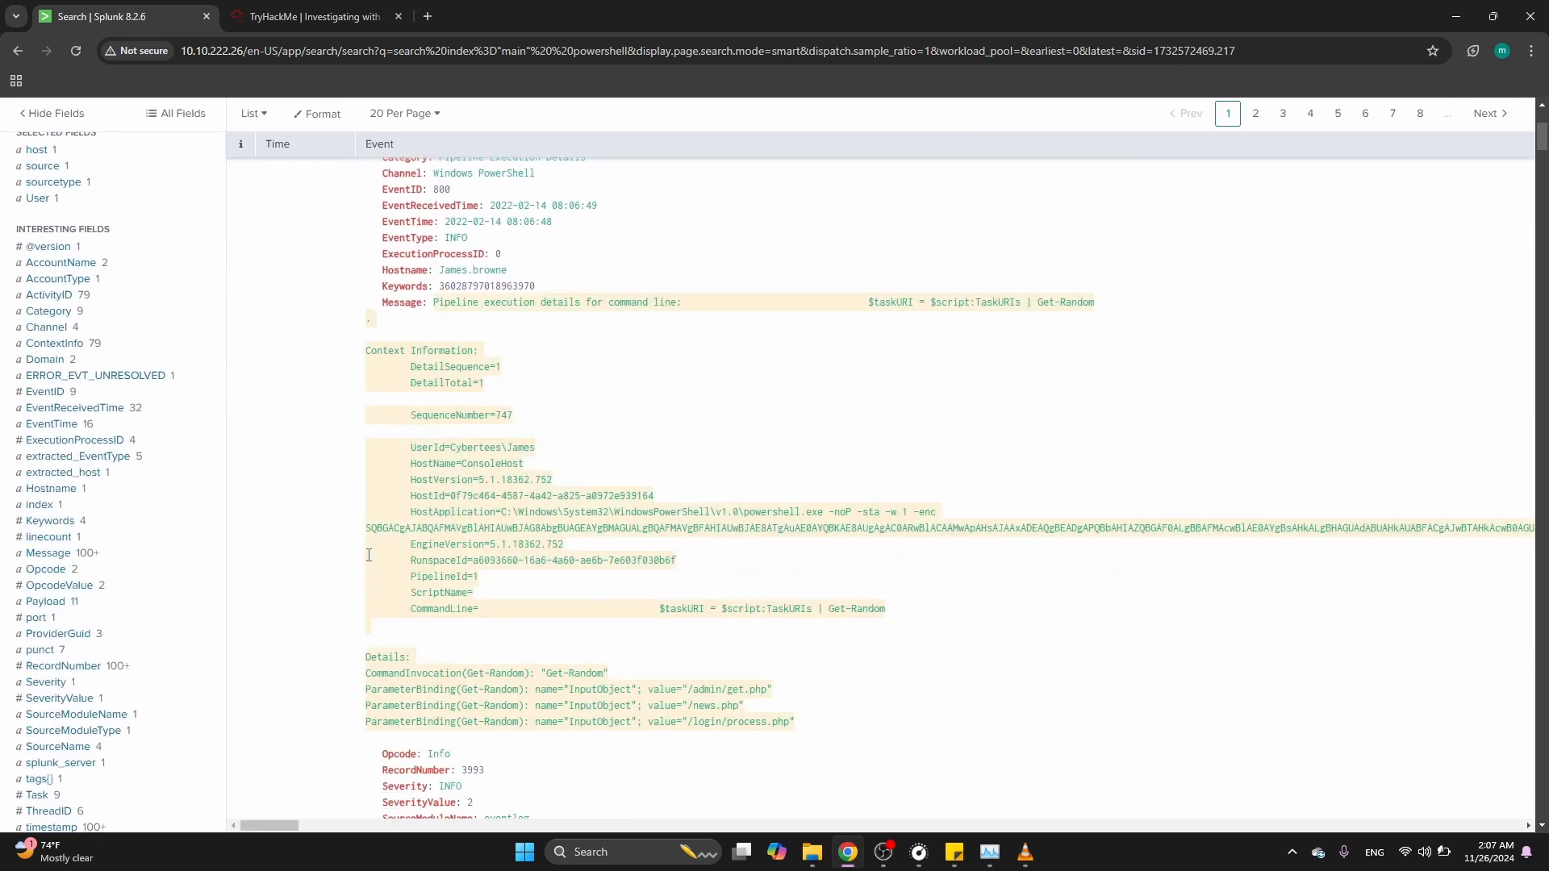
left_click_drag(369, 531, 451, 534)
scroll(451, 535, "up", 3)
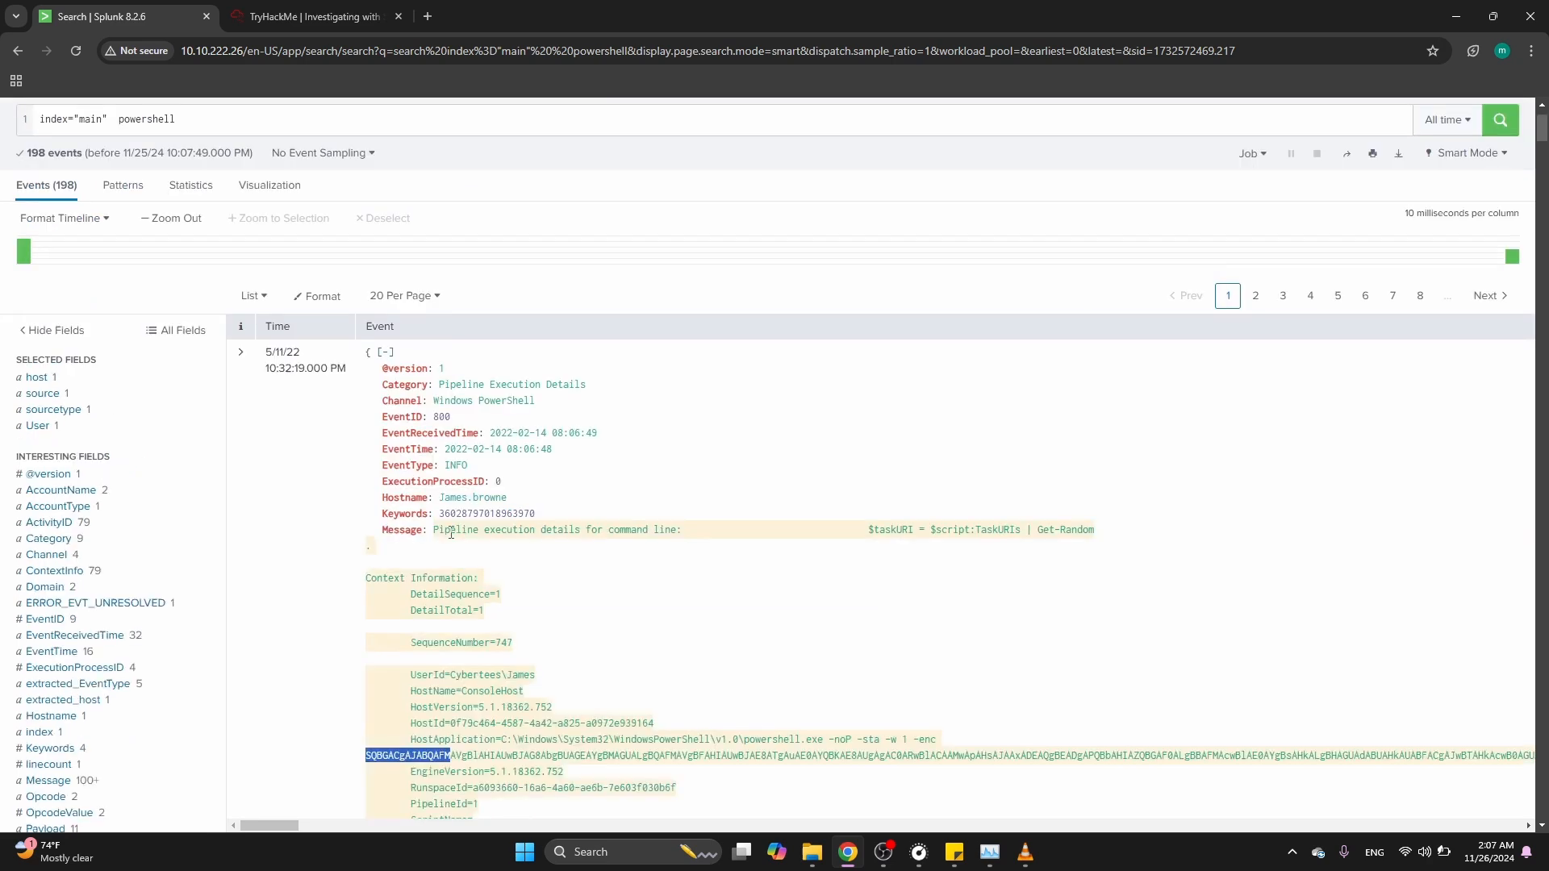
left_click(246, 352)
scroll(492, 662, "down", 10)
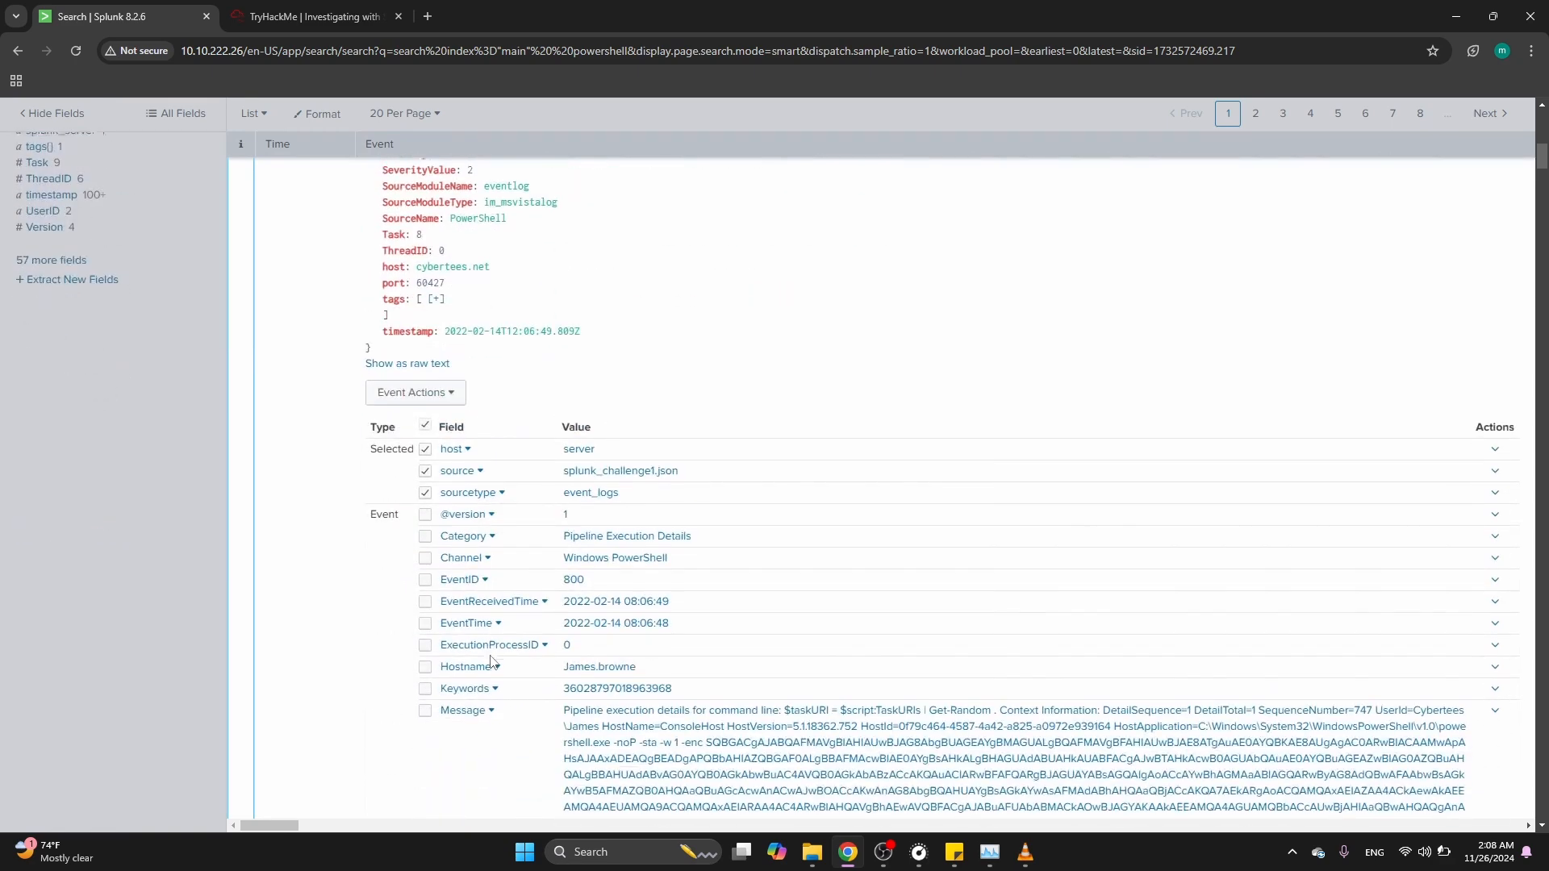
scroll(492, 662, "down", 2)
left_click_drag(565, 562, 1085, 773)
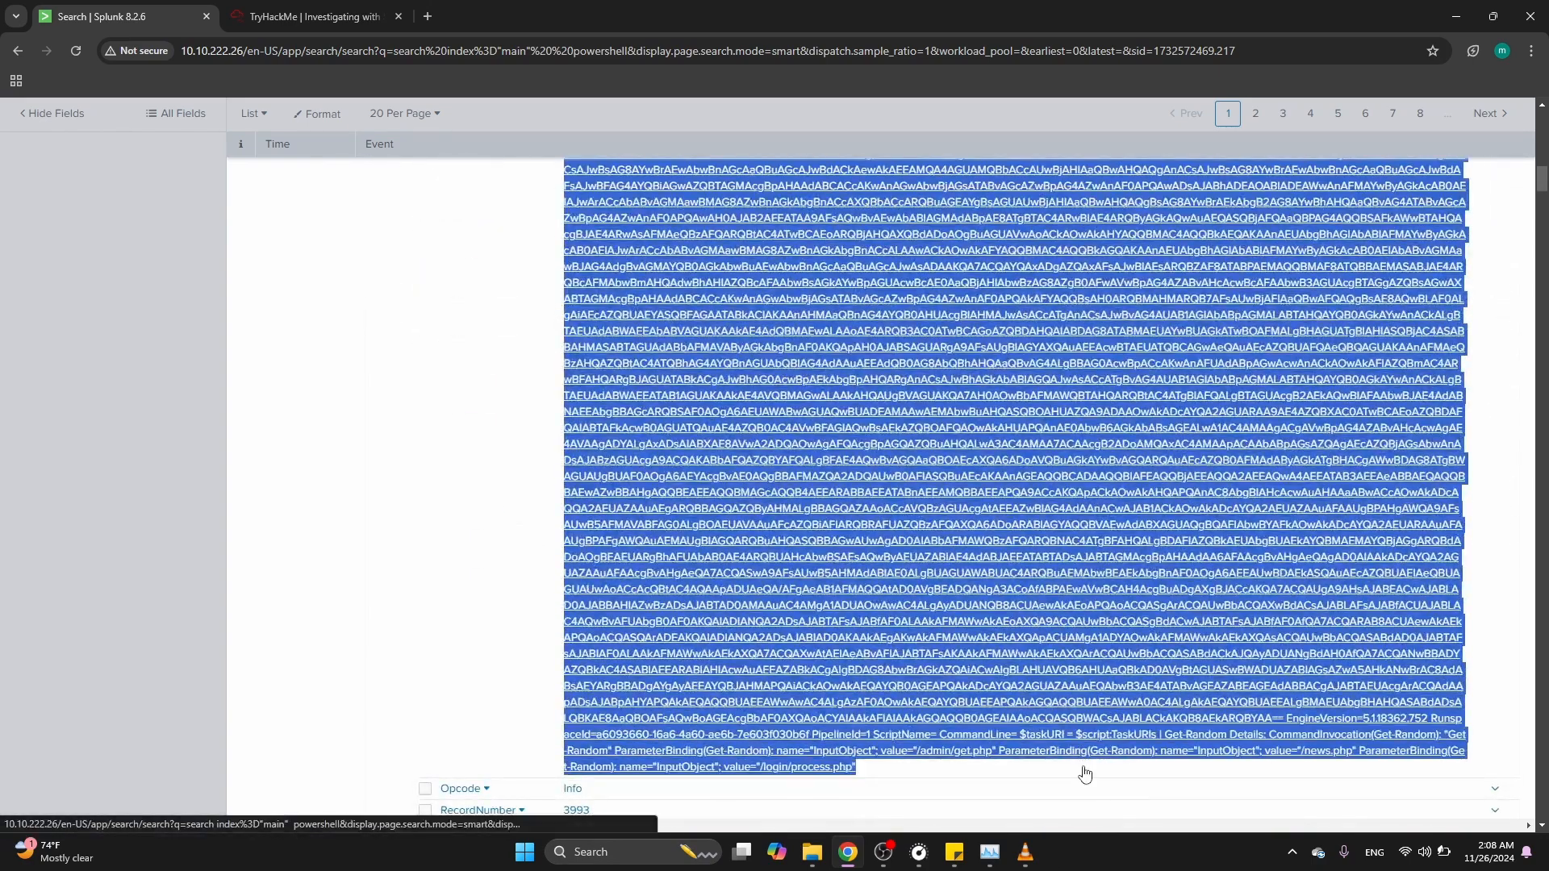
Open CyberChef at cyberchef.org in a new browser tab
left_click(424, 18)
type("cy")
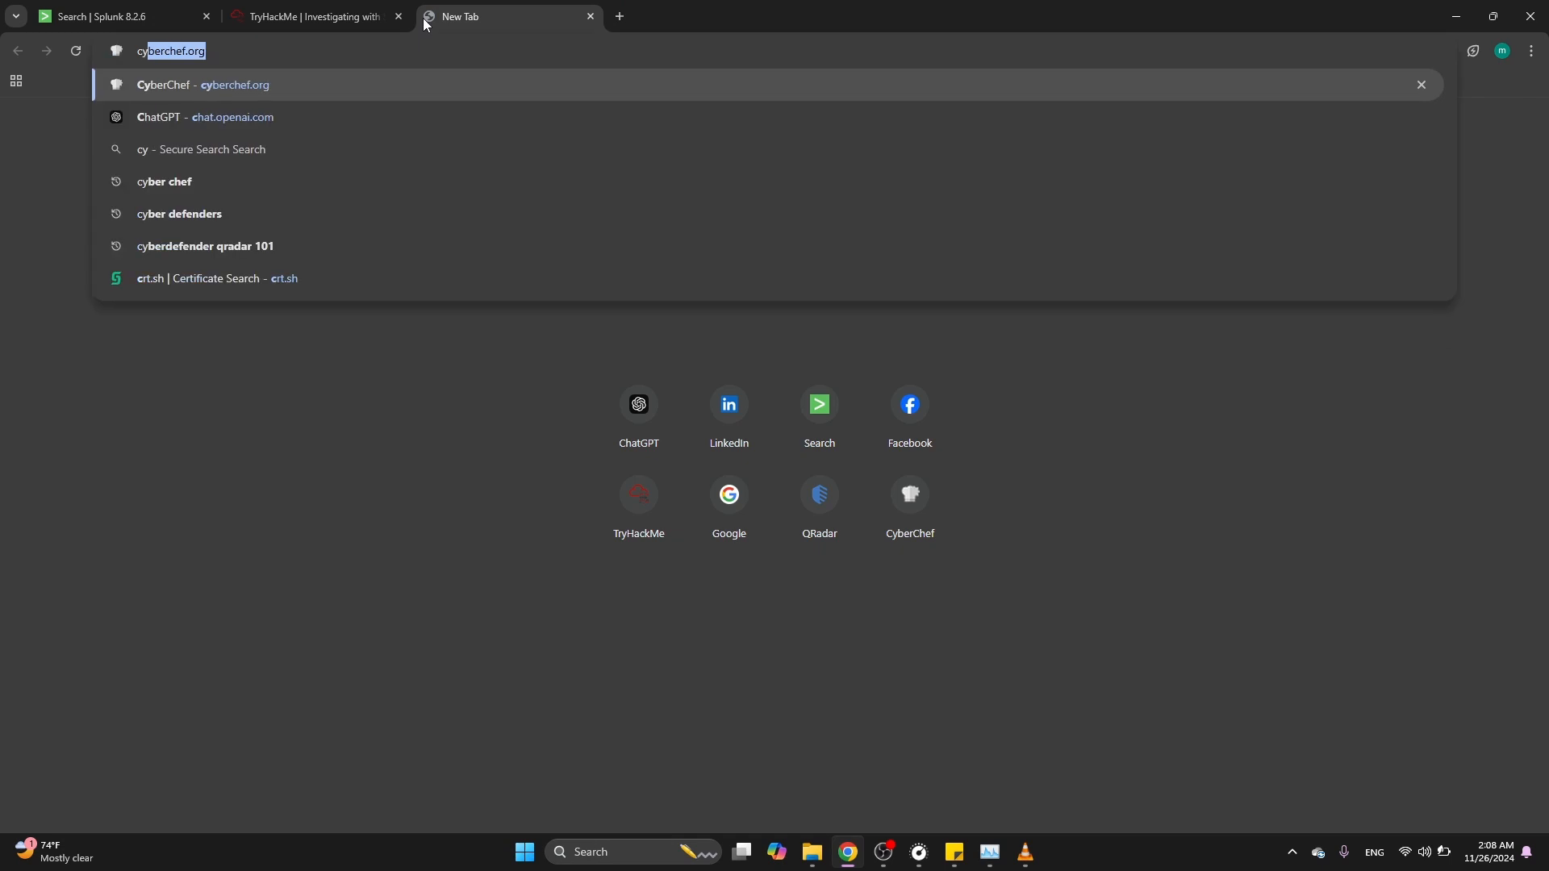
type("ber")
key("Return")
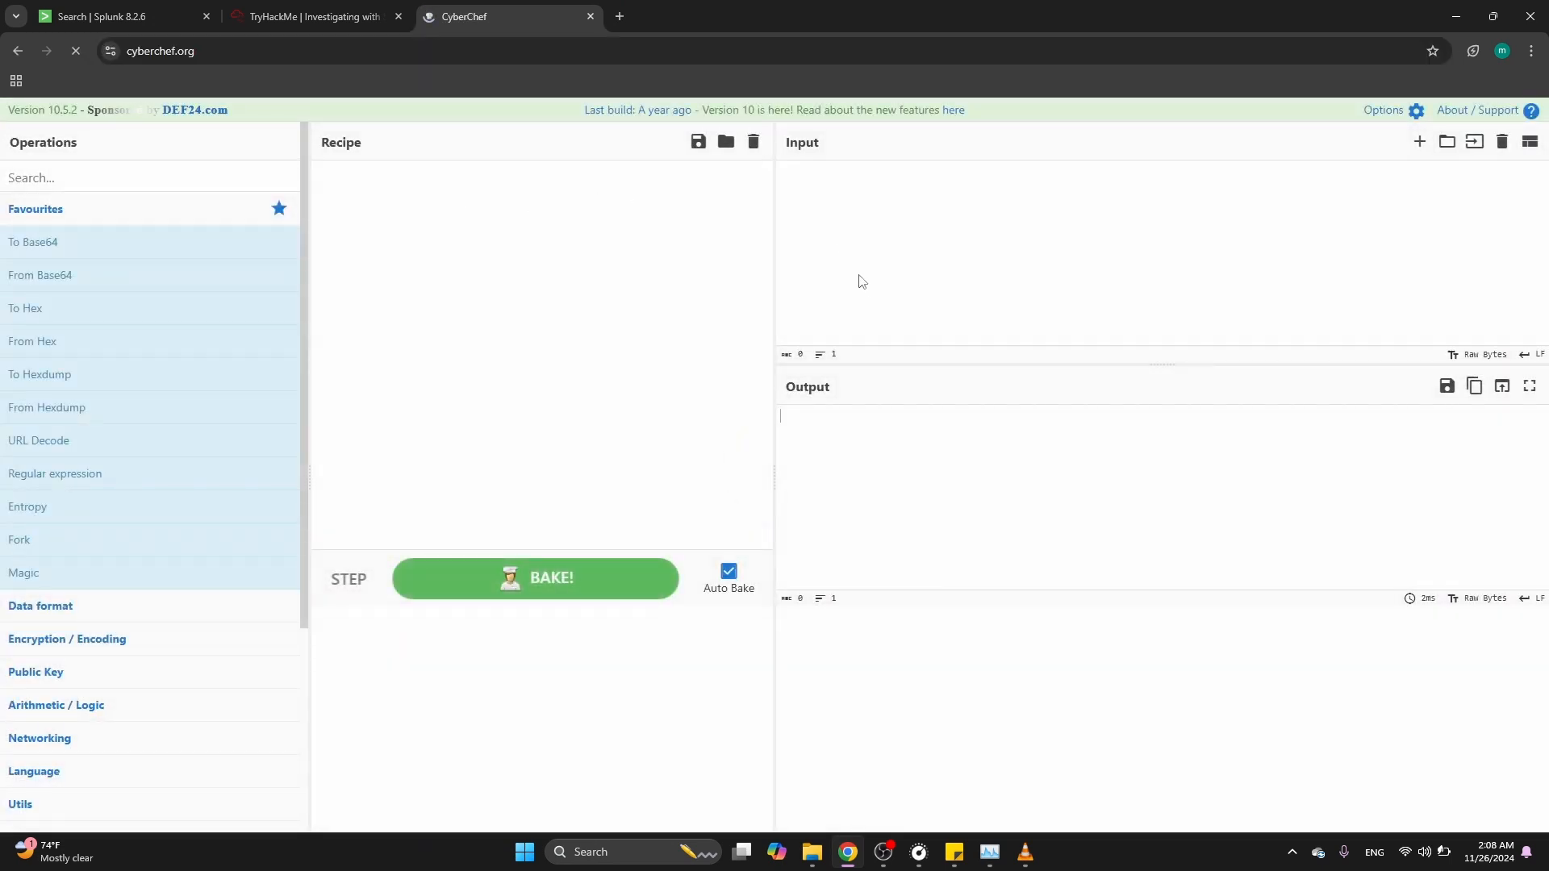
Paste the copied message as input and trim away the text around the Base64-encoded string
key("ctrl+v")
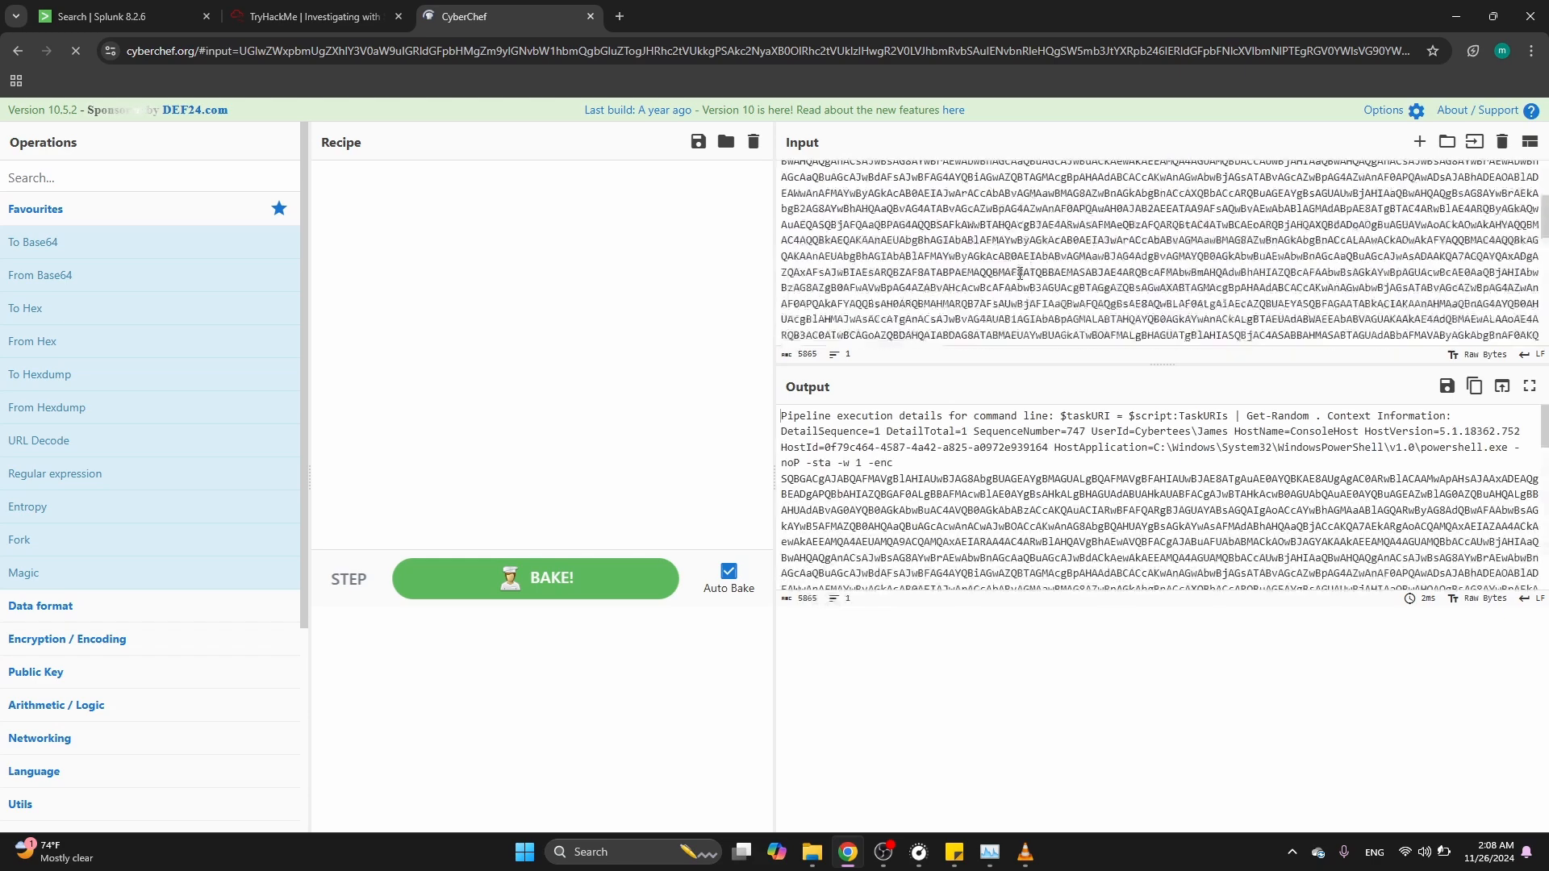
left_click_drag(892, 221, 726, 139)
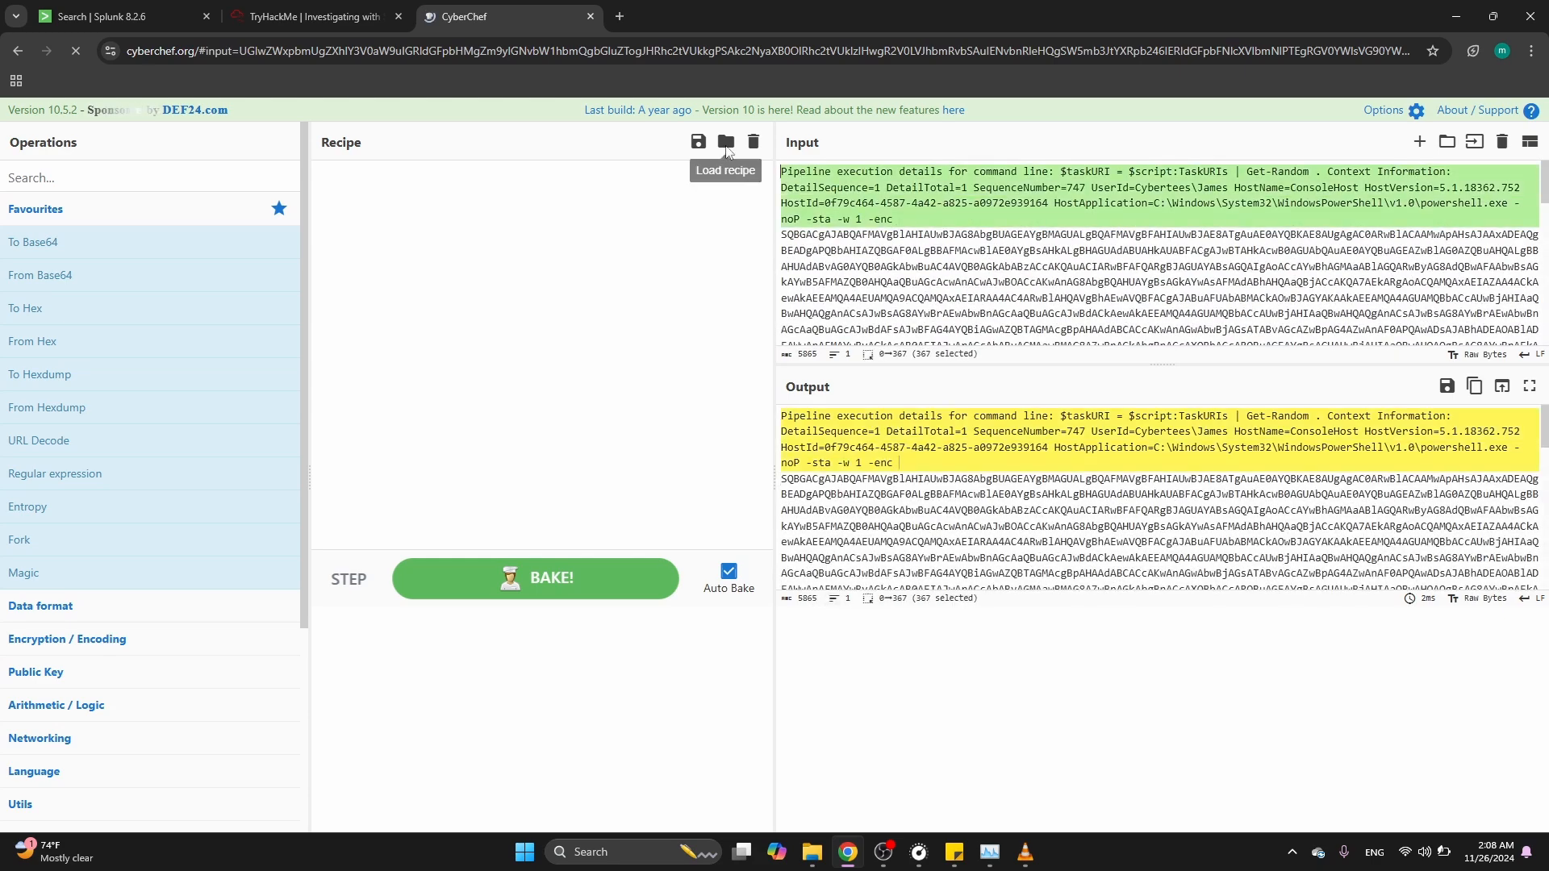
key("BackSpace")
scroll(1187, 288, "down", 10)
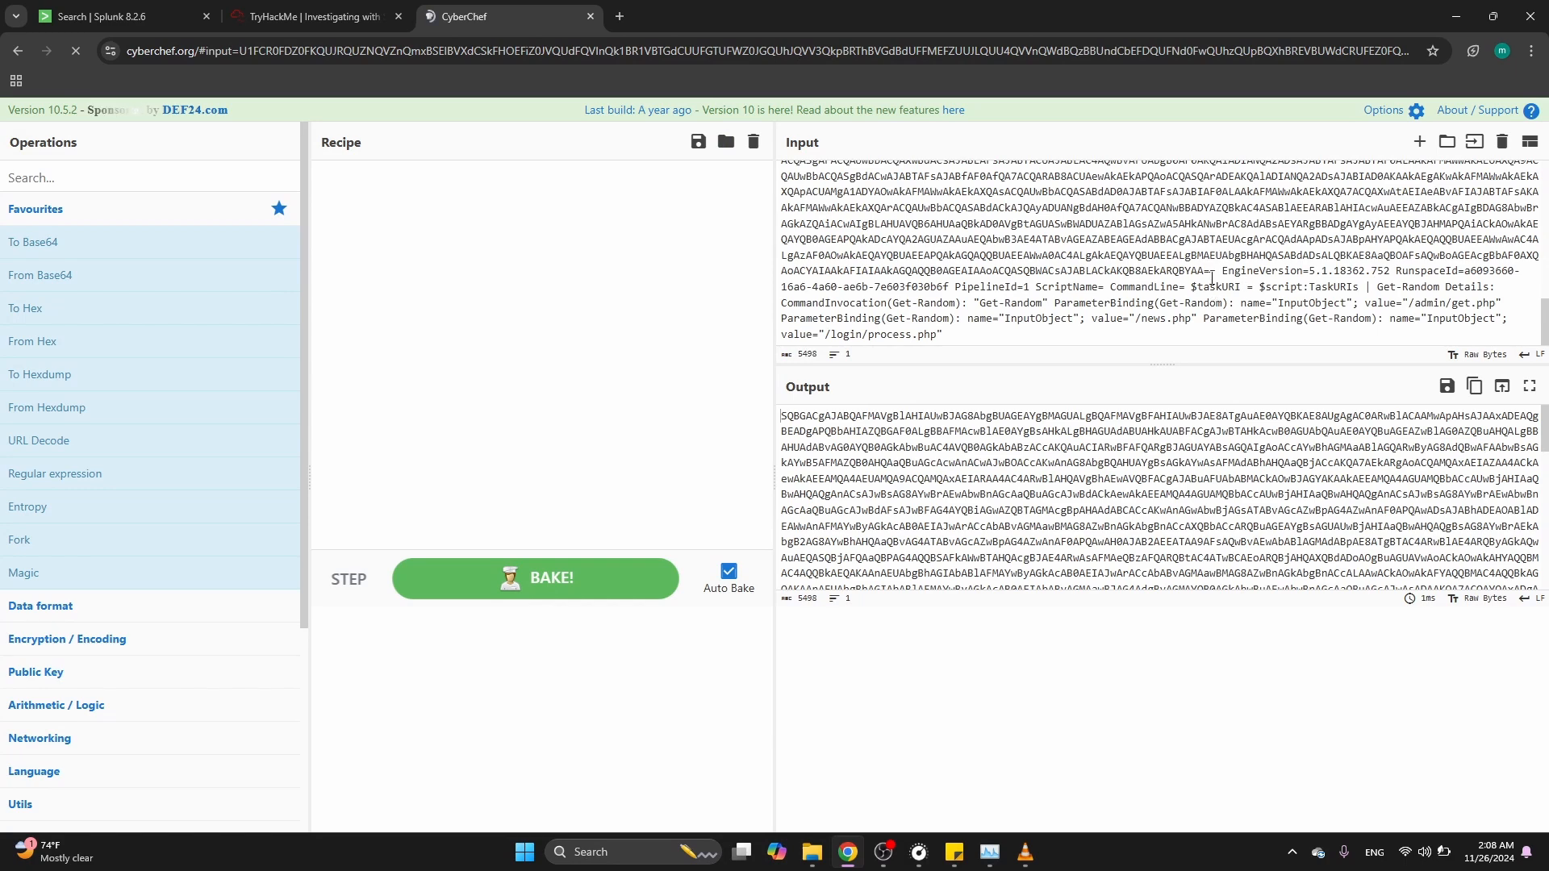
left_click_drag(1220, 271, 1479, 358)
key("BackSpace")
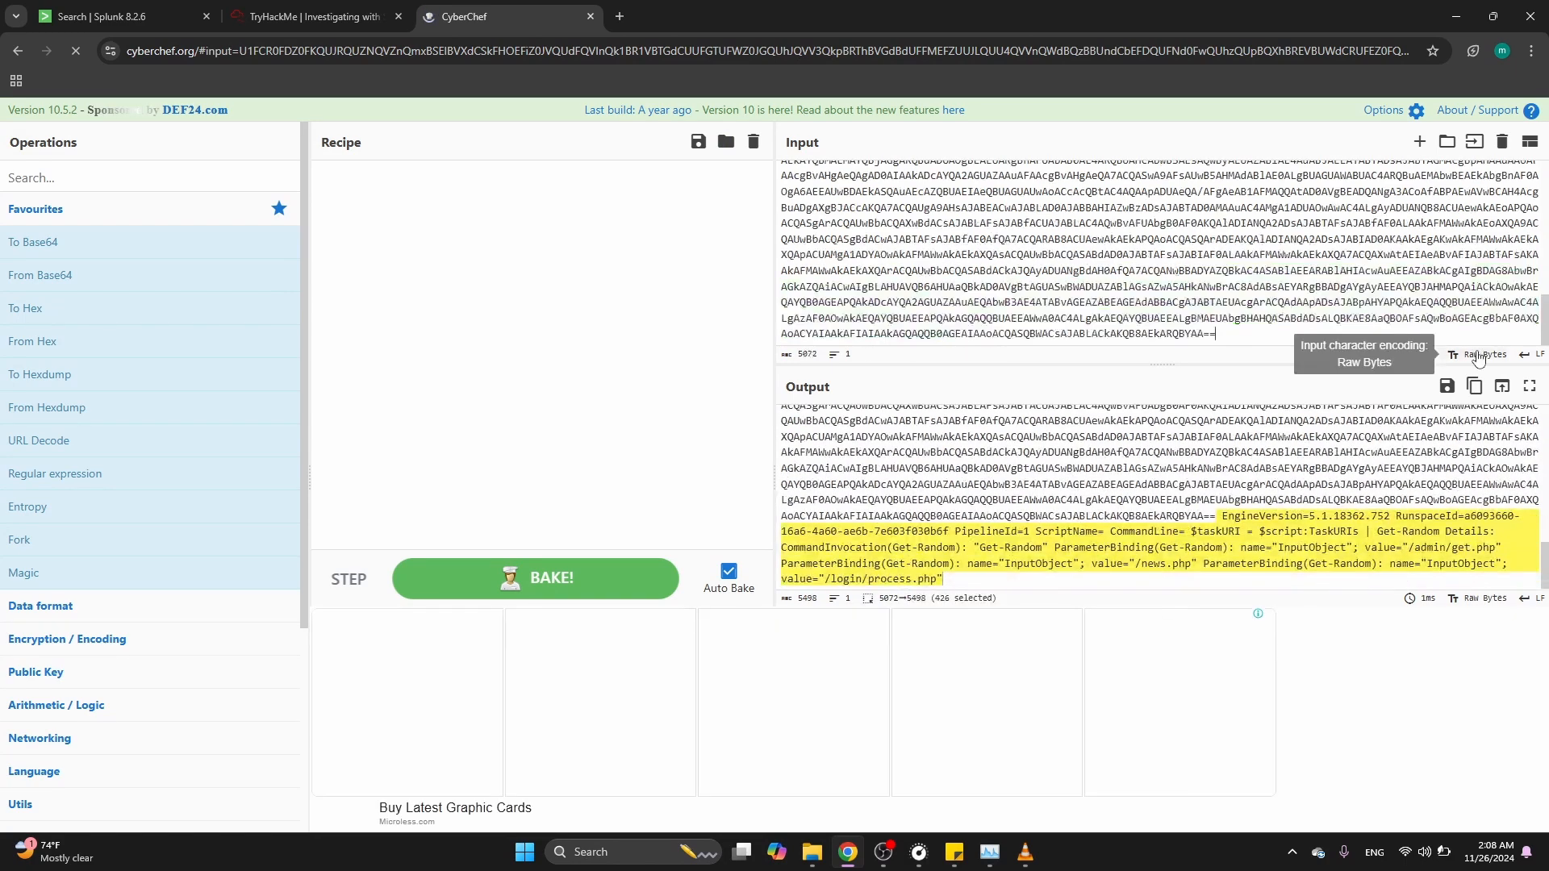
Add the From Base64 operation to the recipe and review the output
left_click(156, 179)
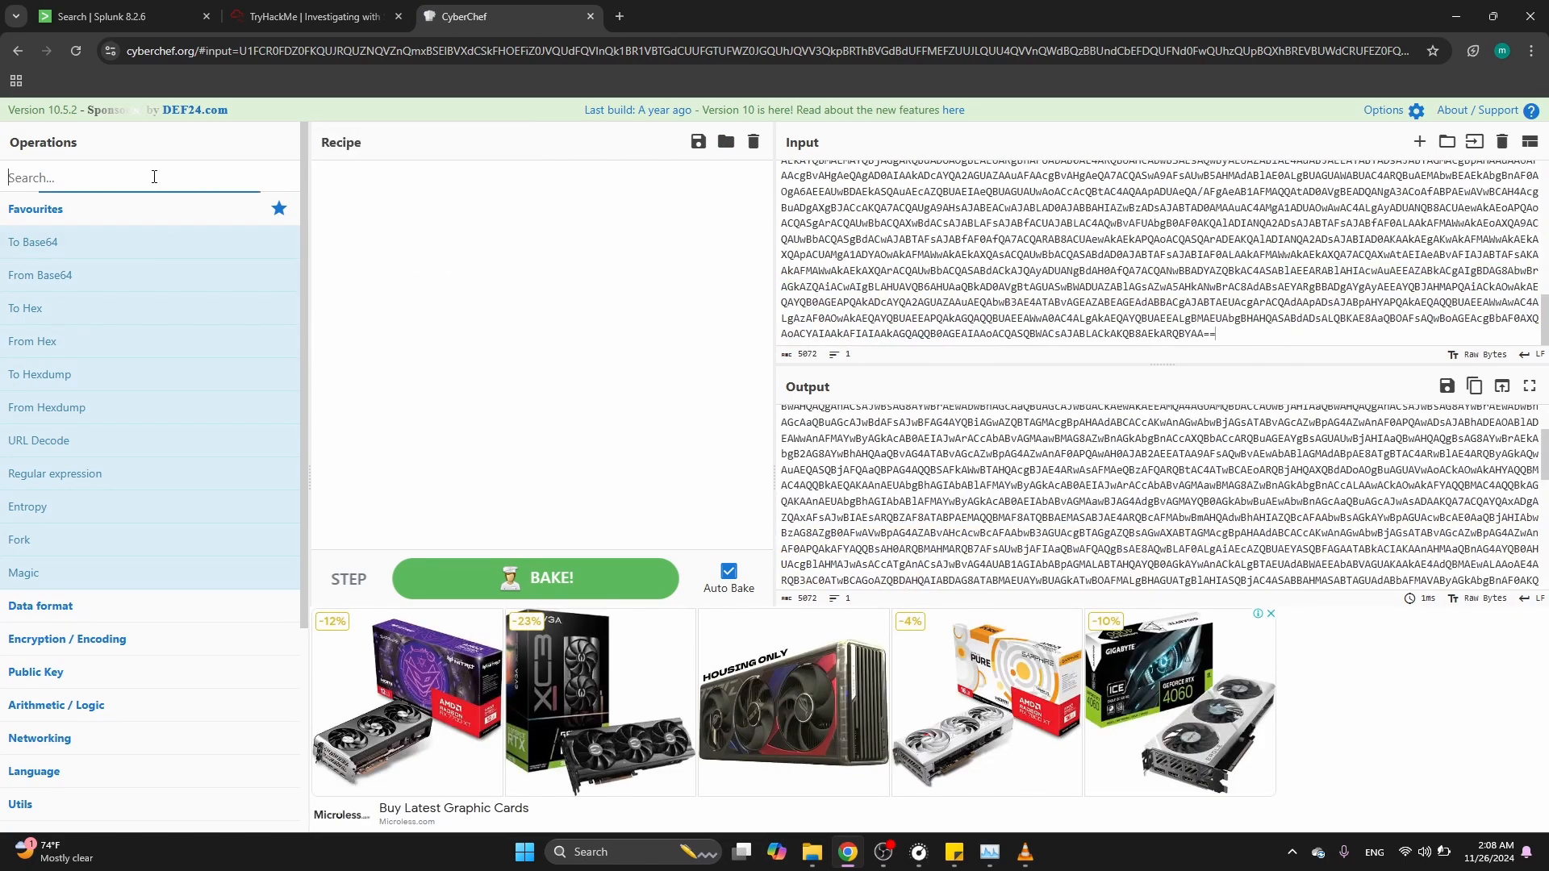
type("from base")
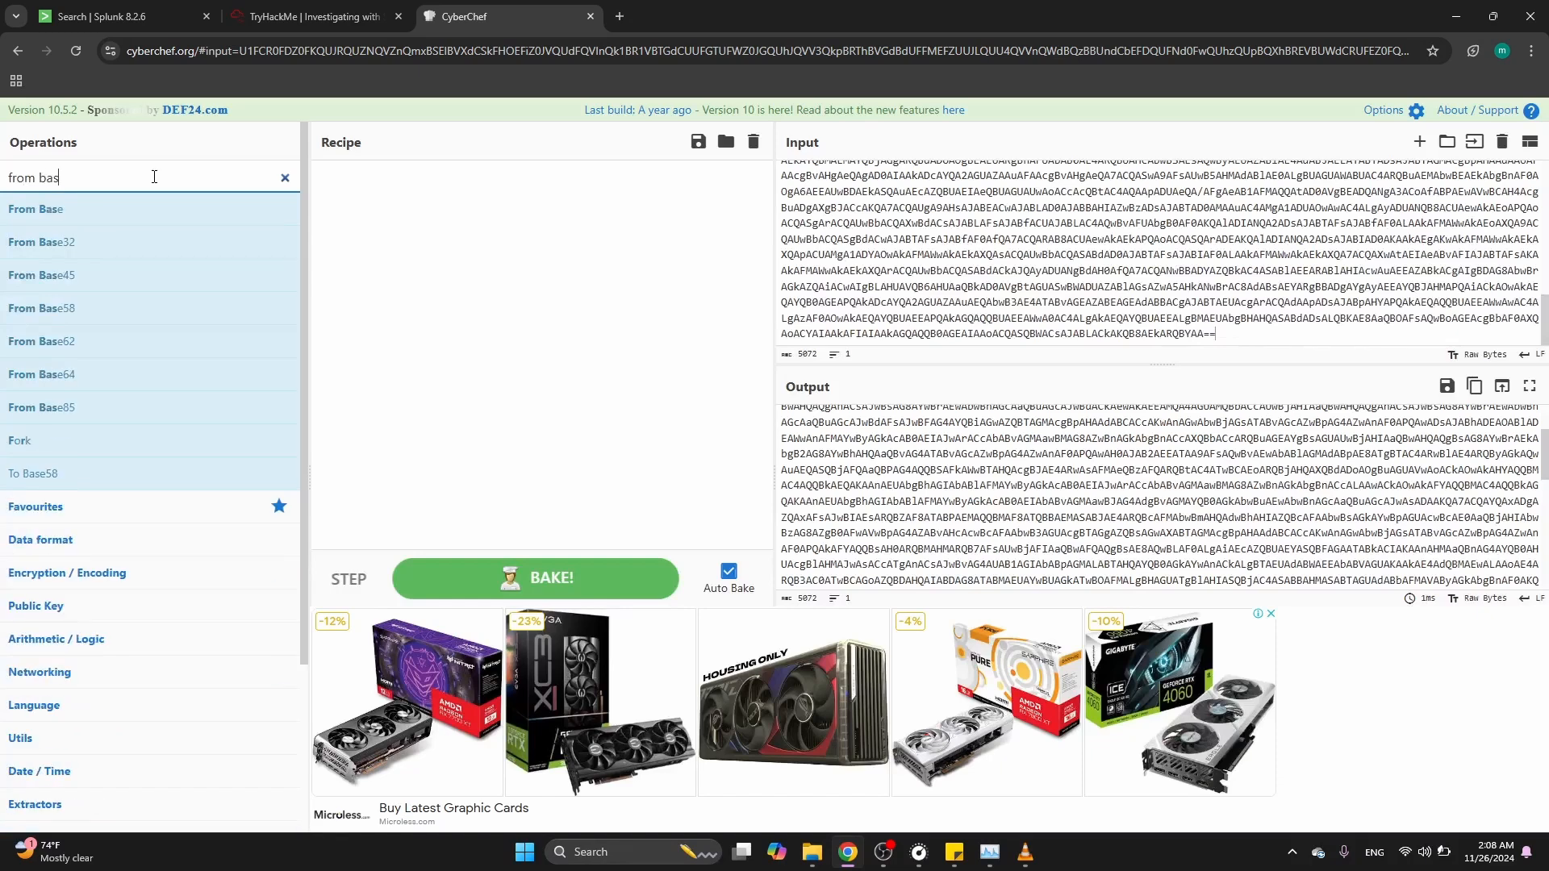
double_click(87, 385)
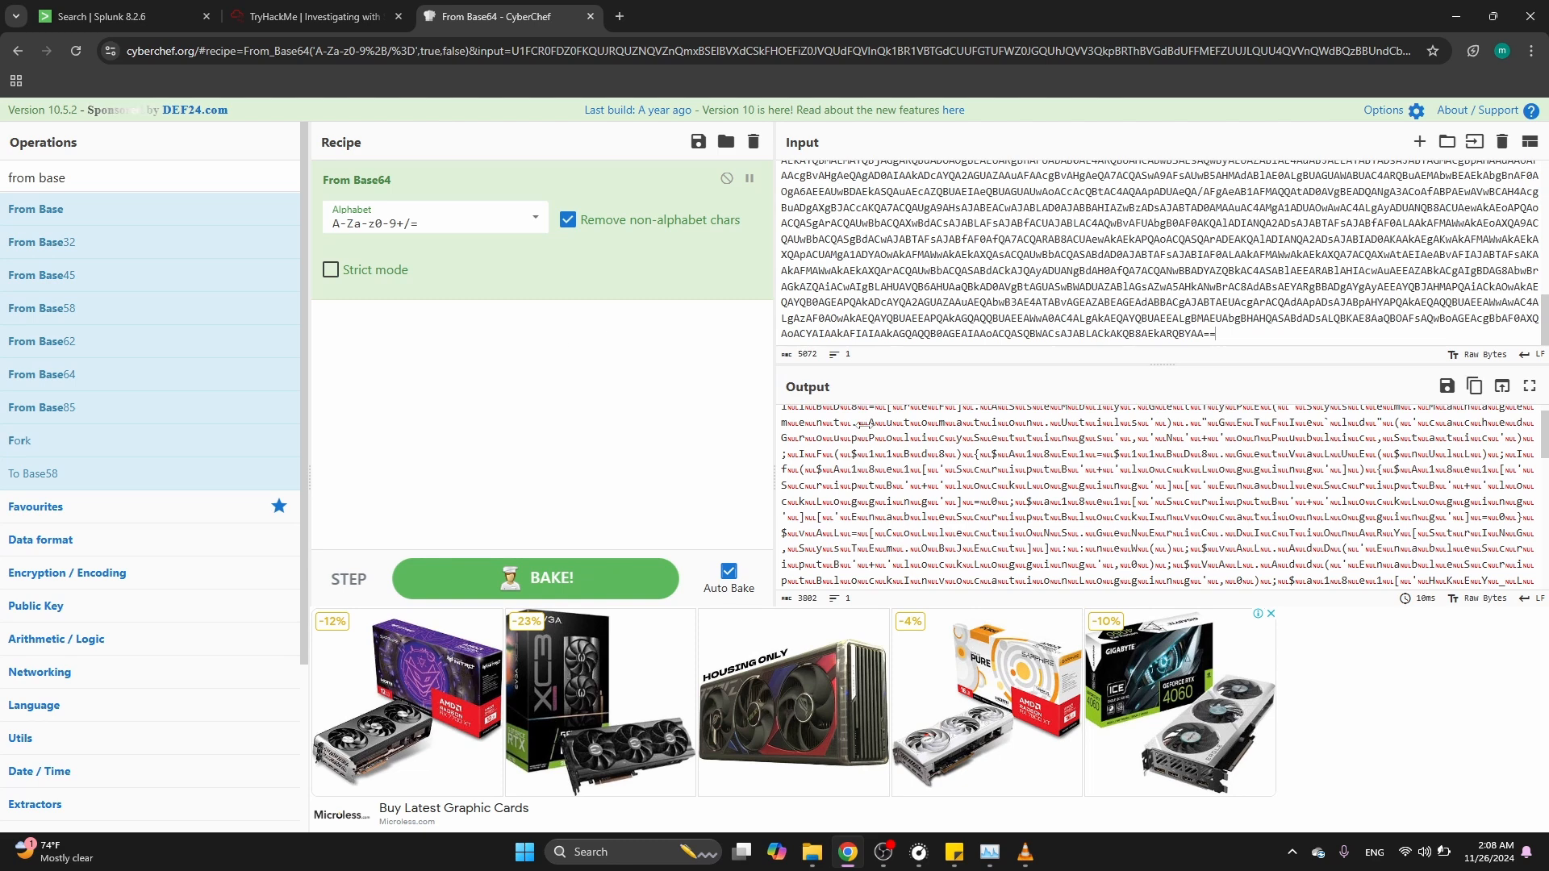
scroll(953, 479, "down", 2)
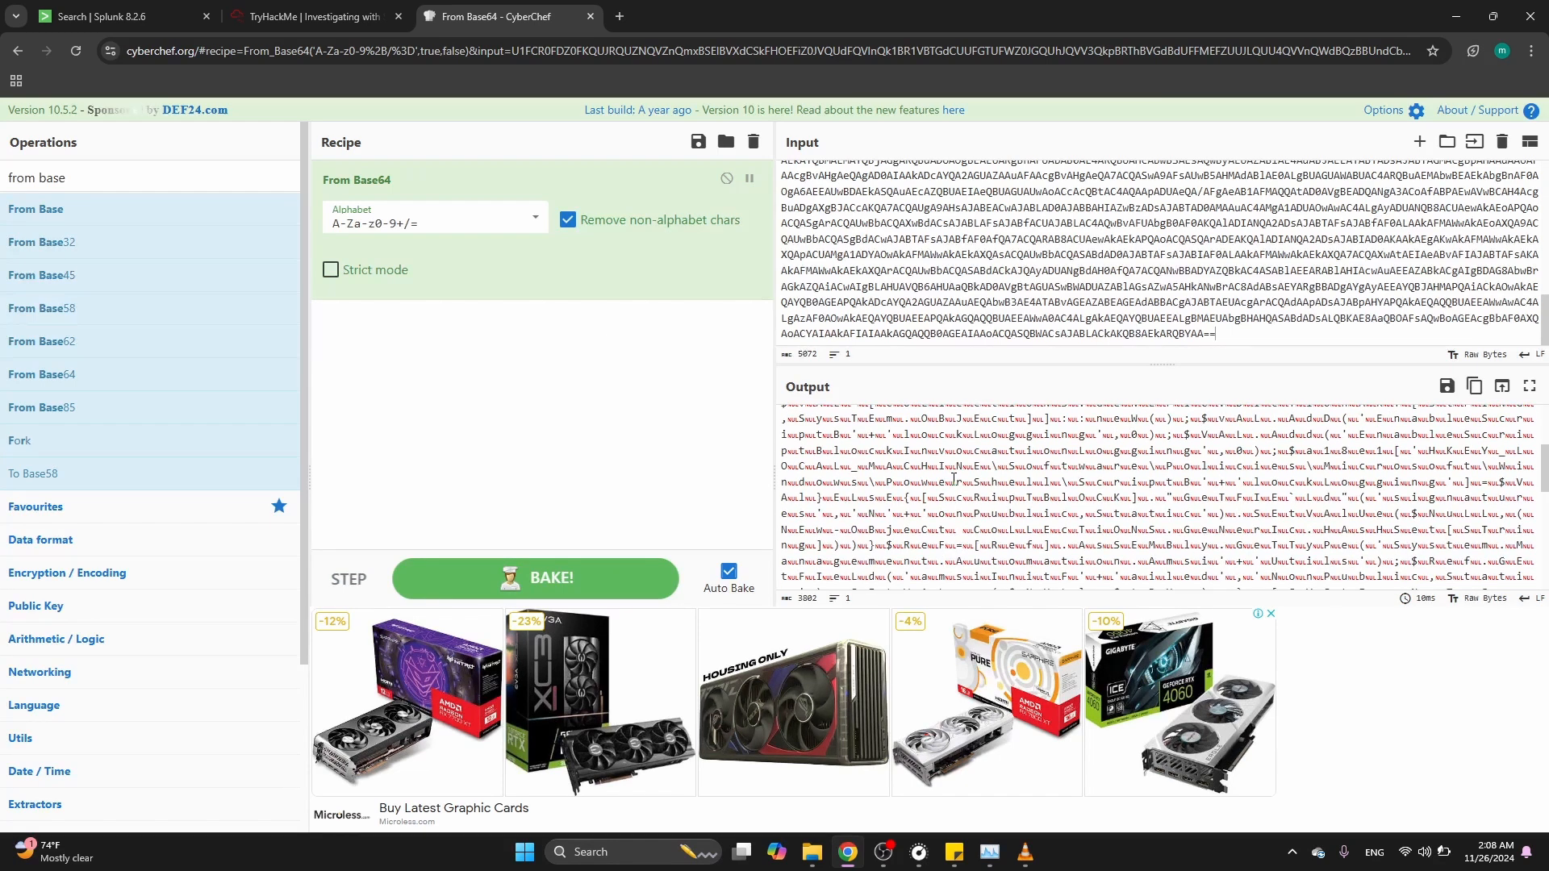
scroll(954, 479, "down", 5)
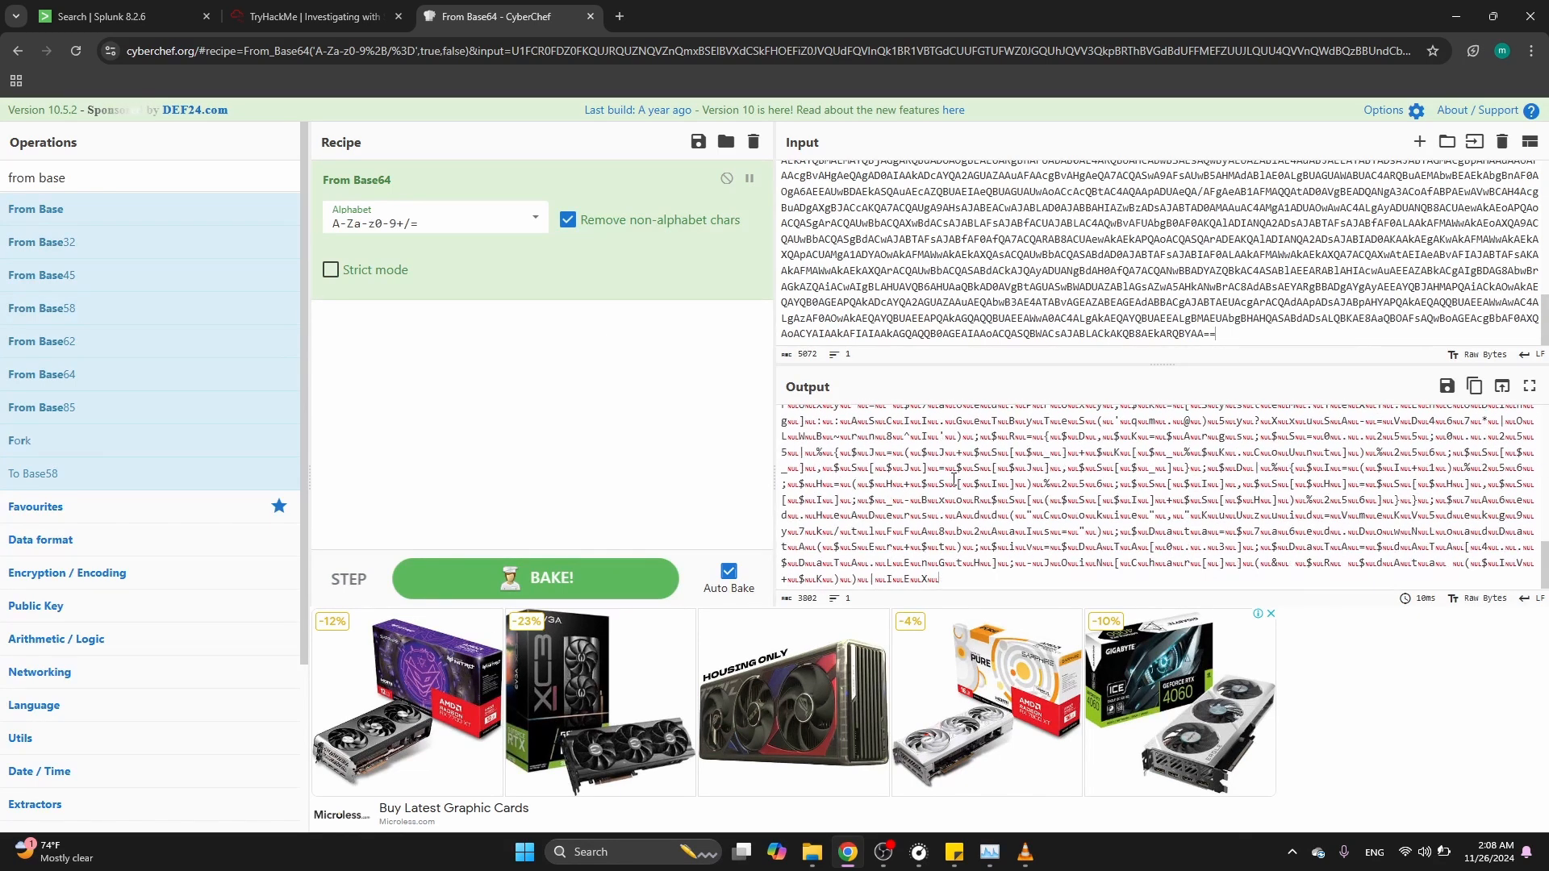
scroll(954, 479, "up", 6)
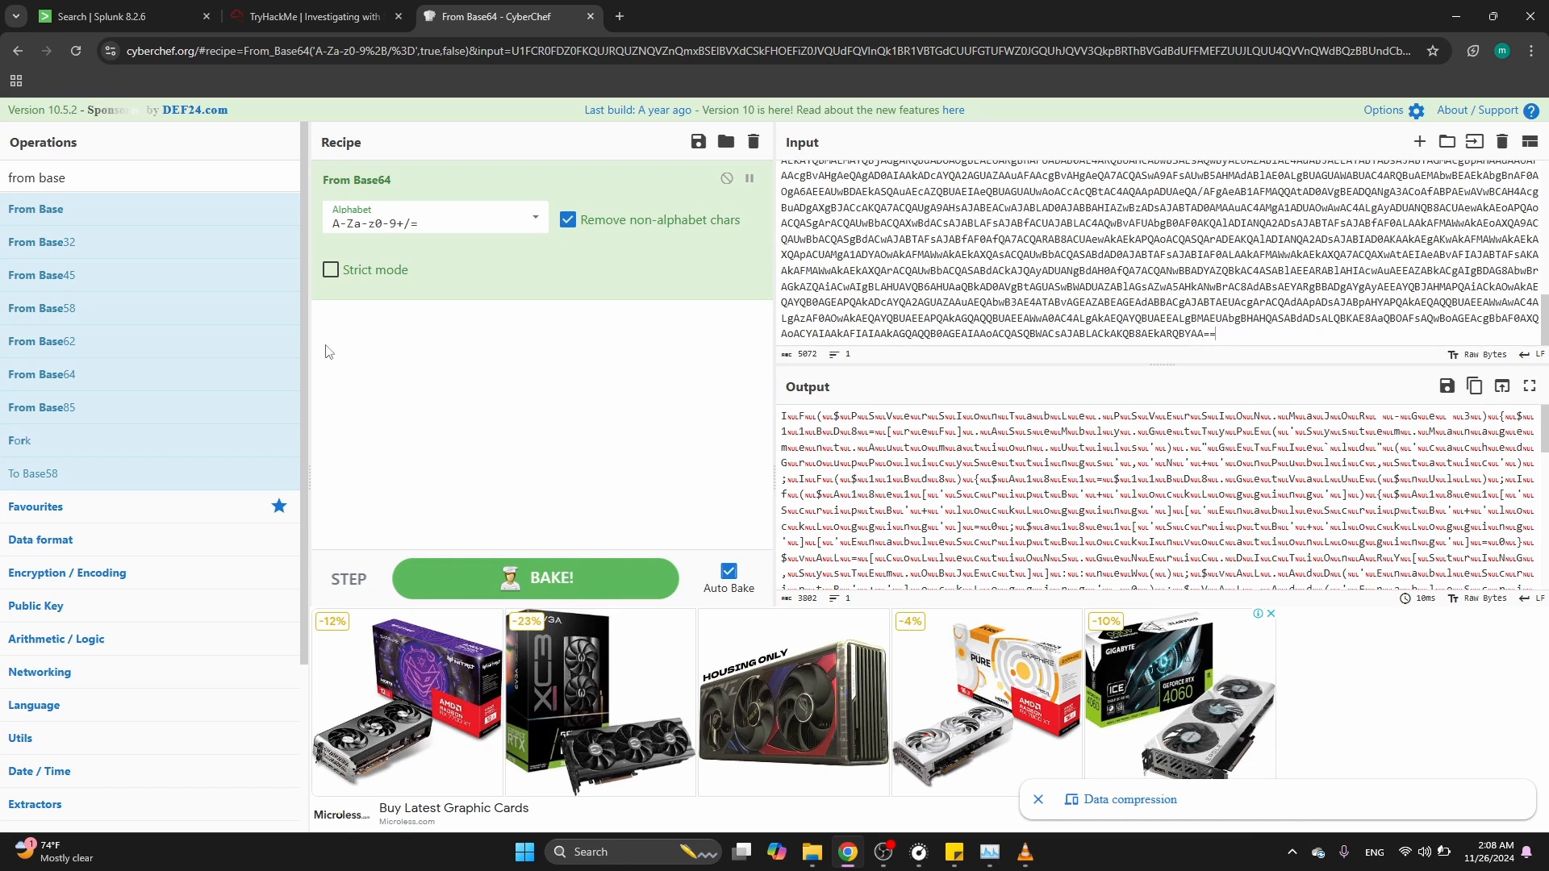
Add the Decode text operation with UTF-16LE (1200) encoding to the recipe
triple_click(49, 178)
key("BackSpace")
type("decode")
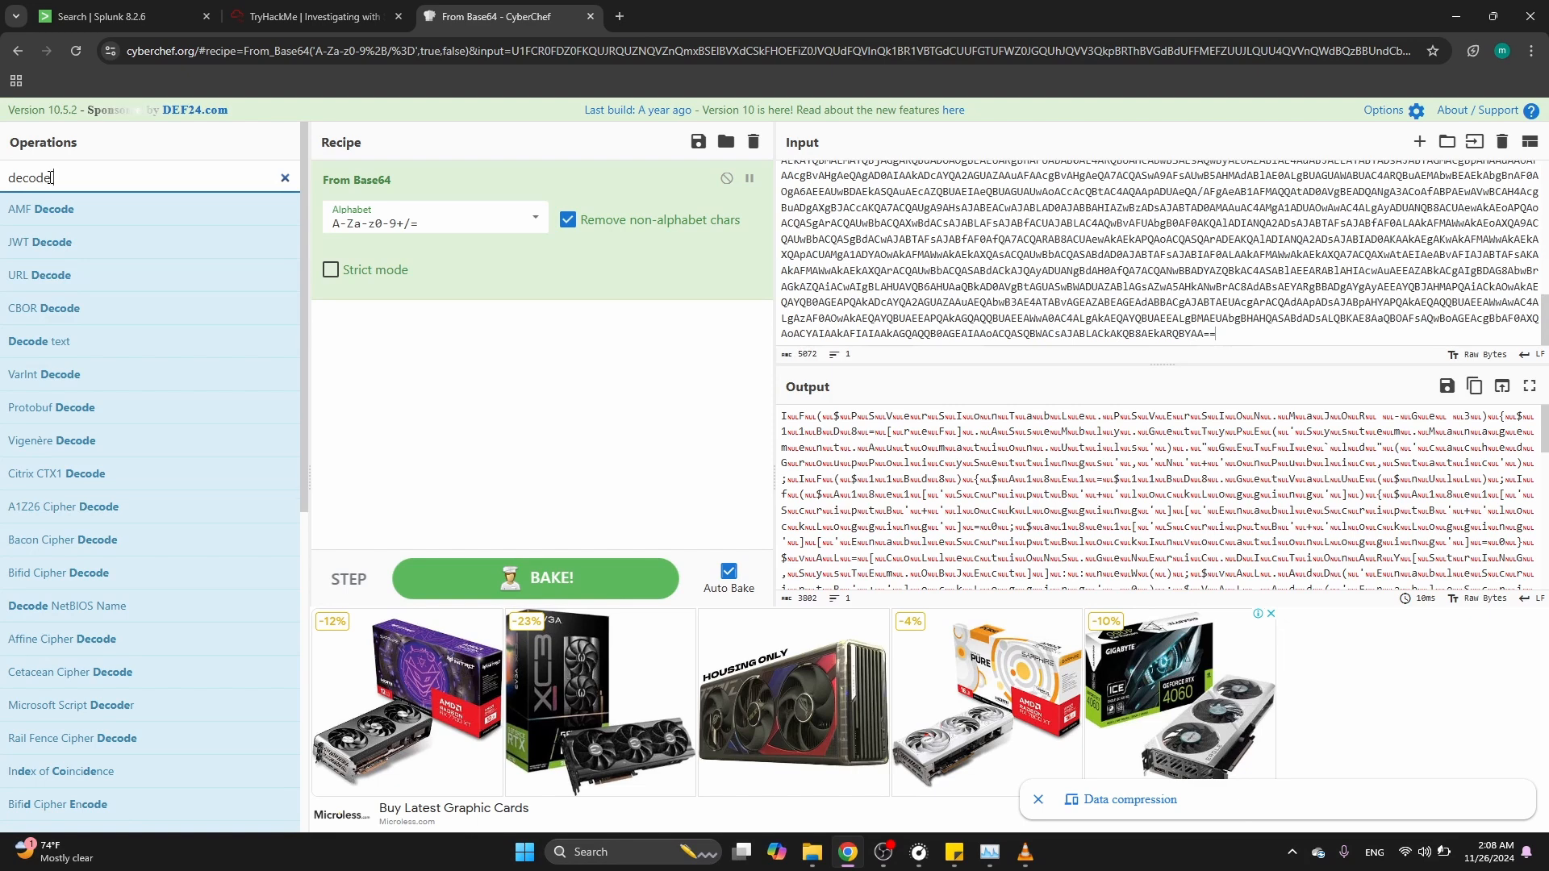
type(" text")
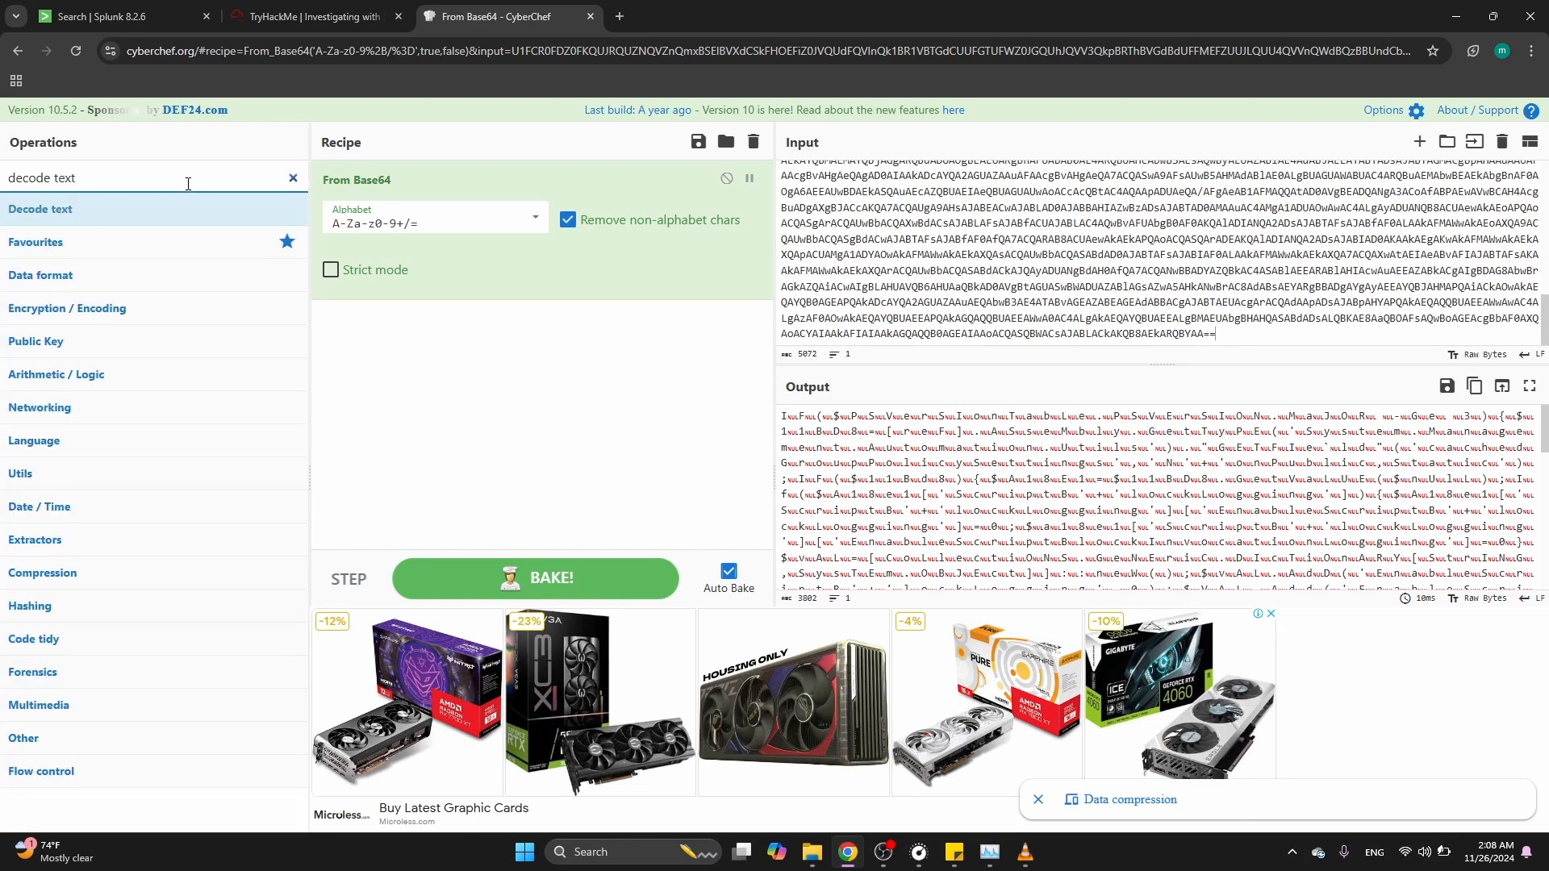
left_click(175, 210)
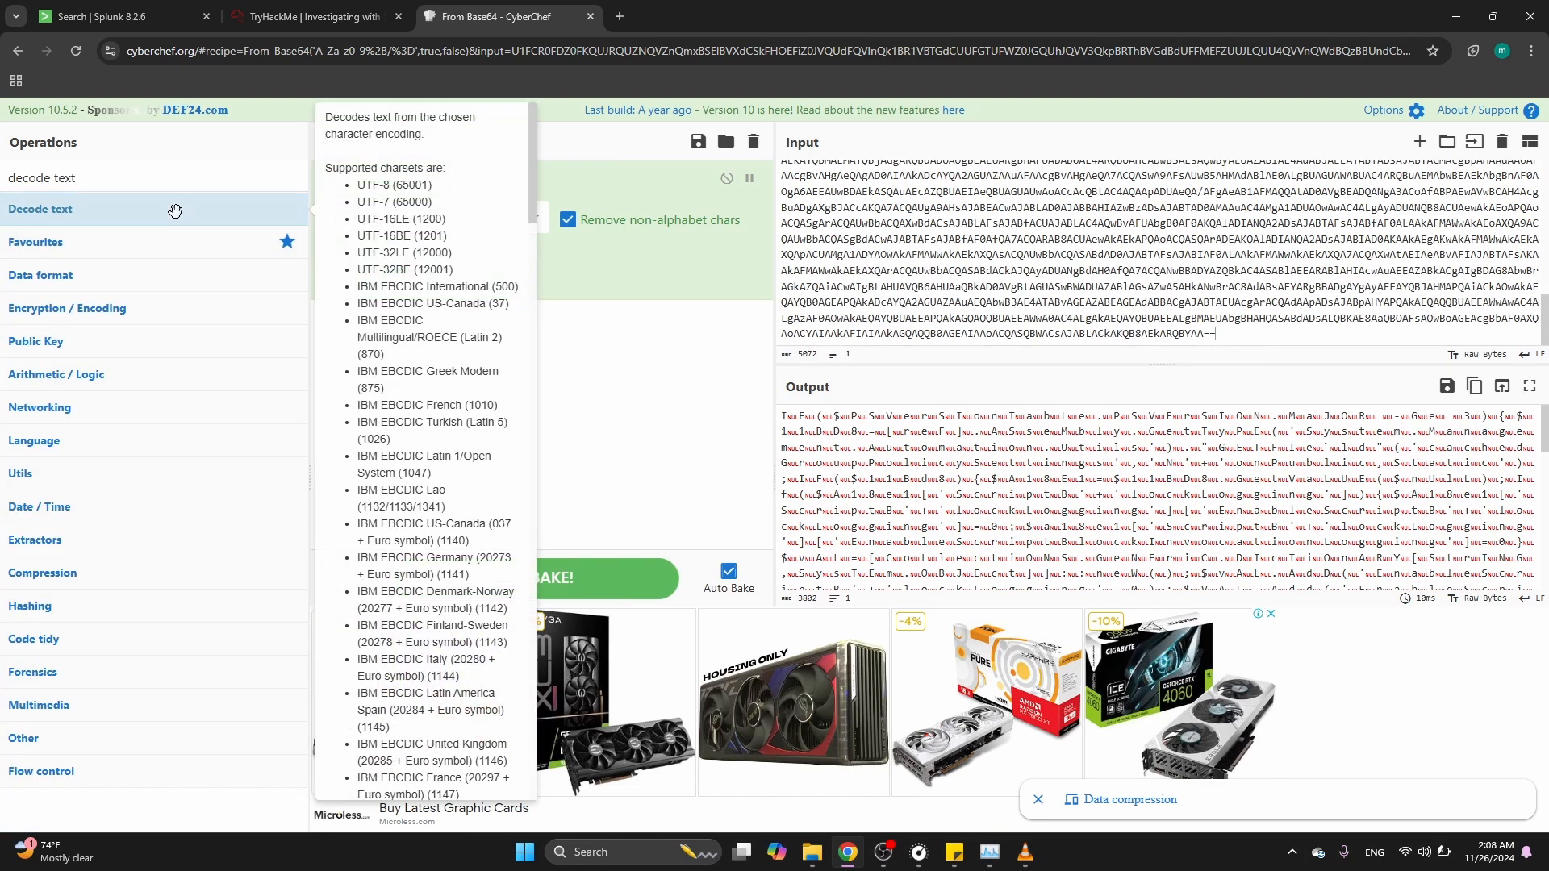
left_click_drag(175, 210, 500, 339)
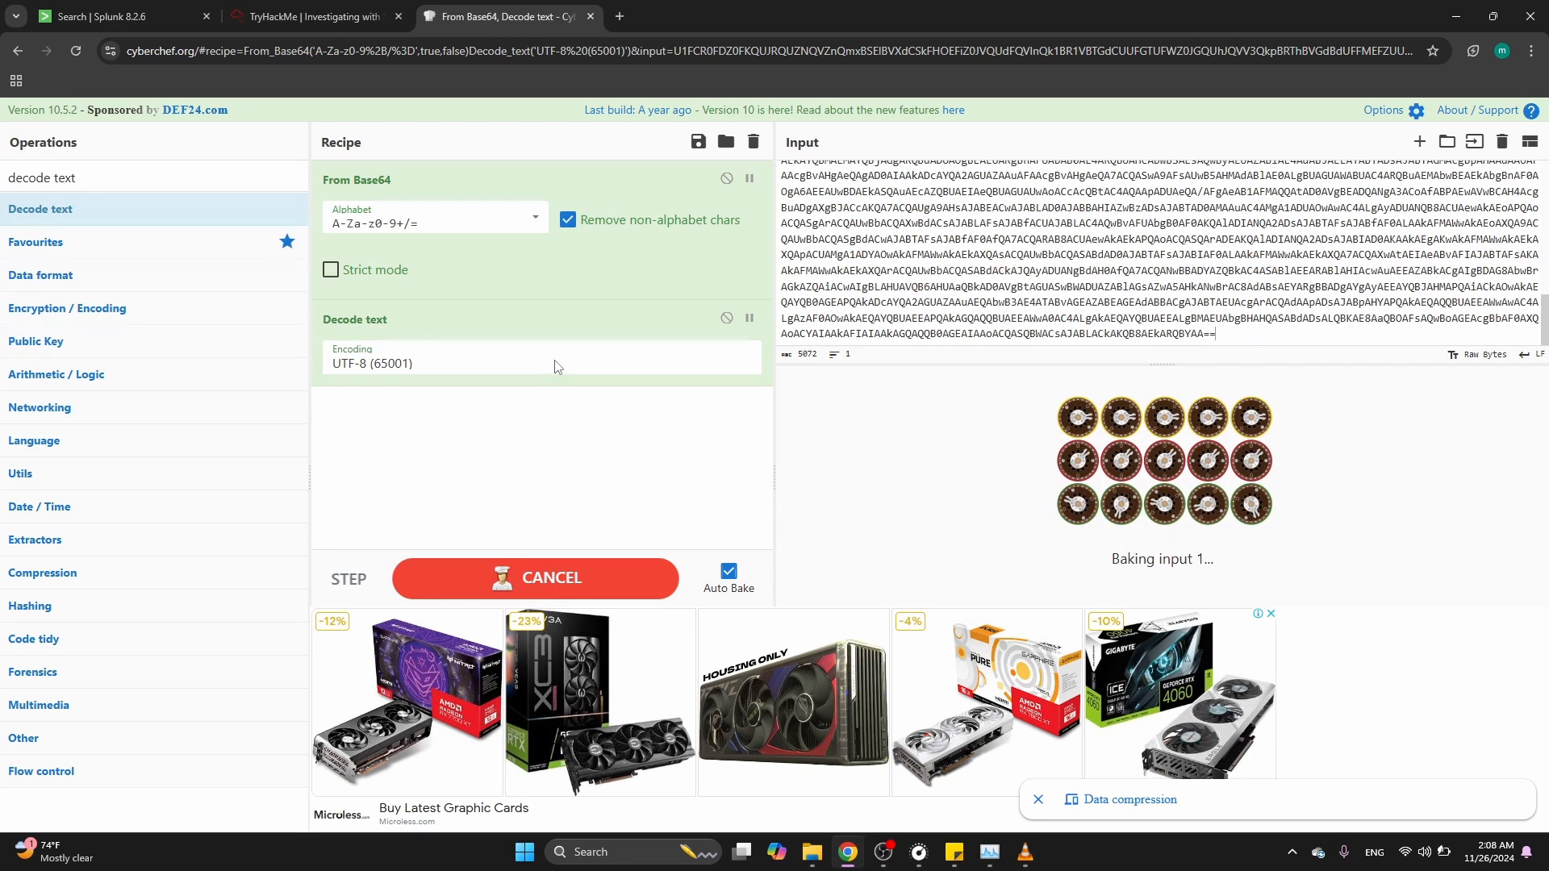
left_click(553, 363)
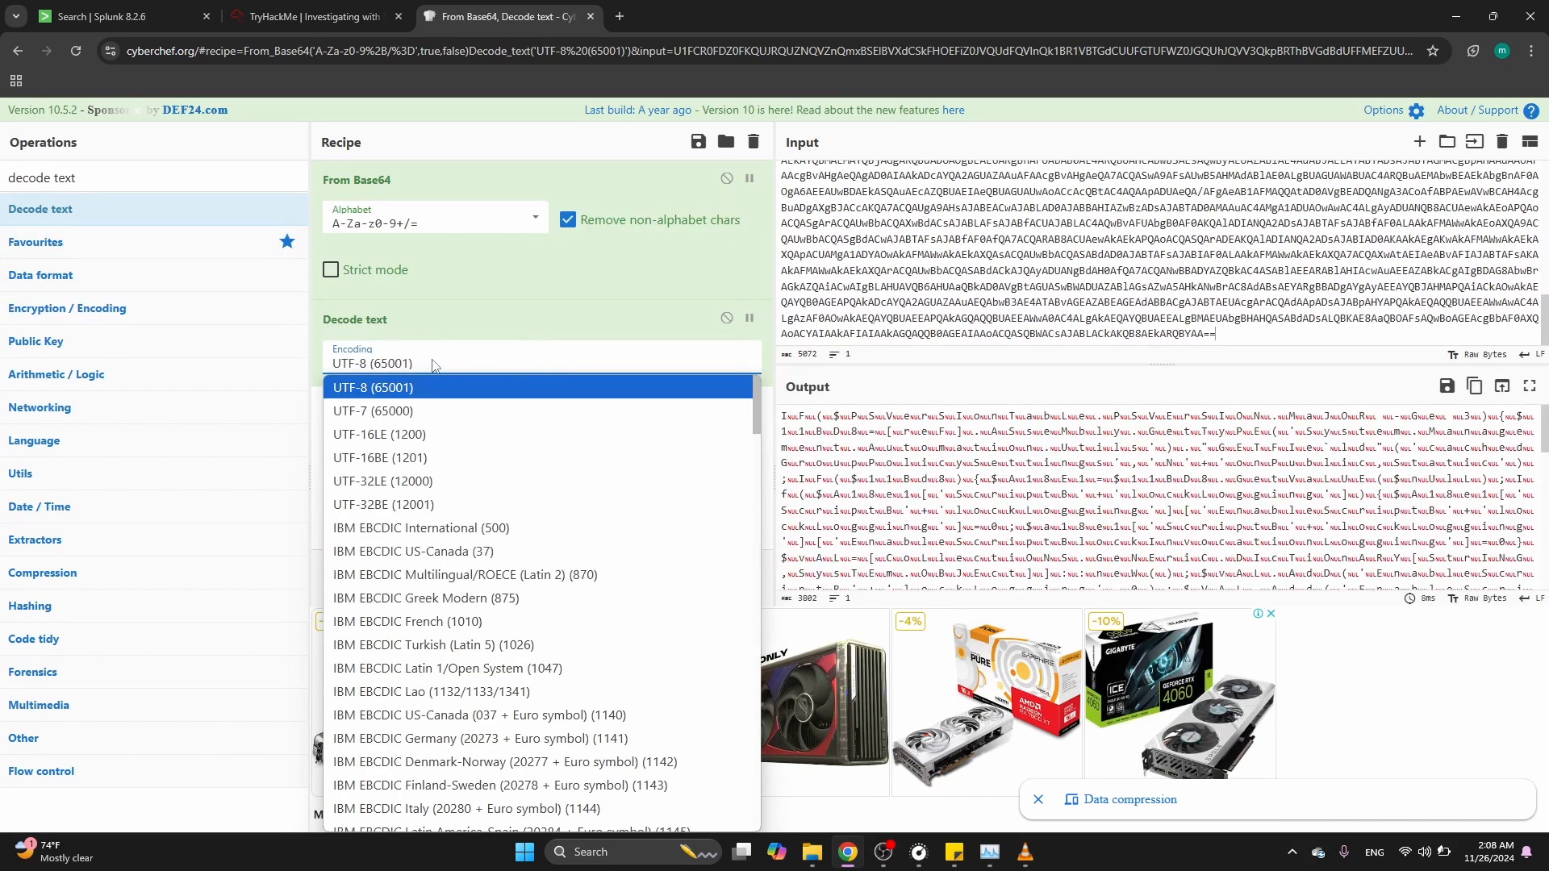
left_click(425, 438)
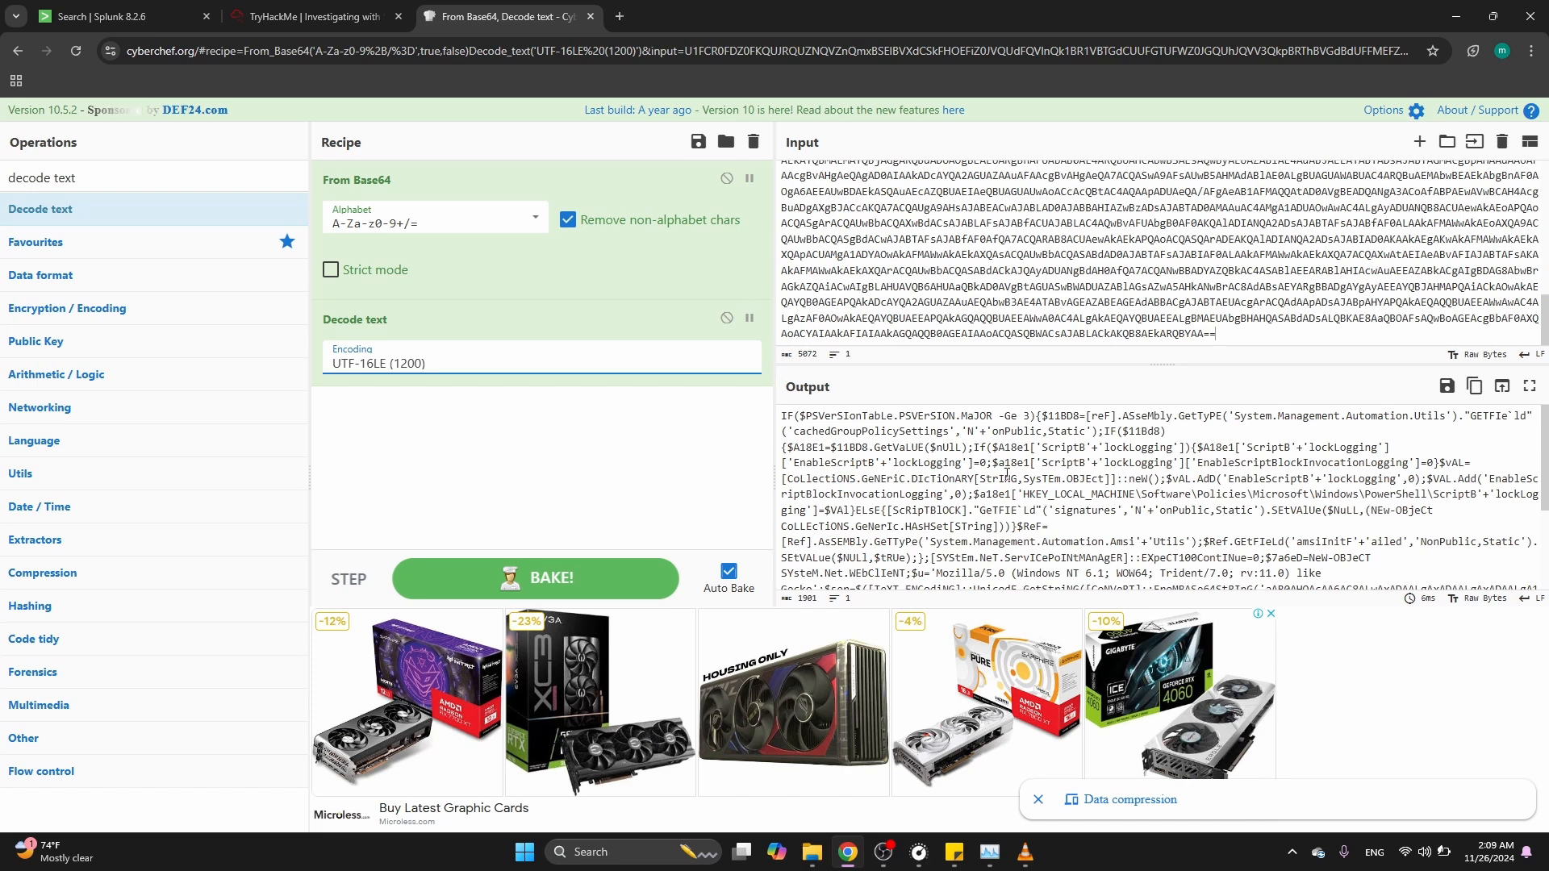
Examine the decoded script's user agent and requested page path
scroll(1006, 476, "down", 1)
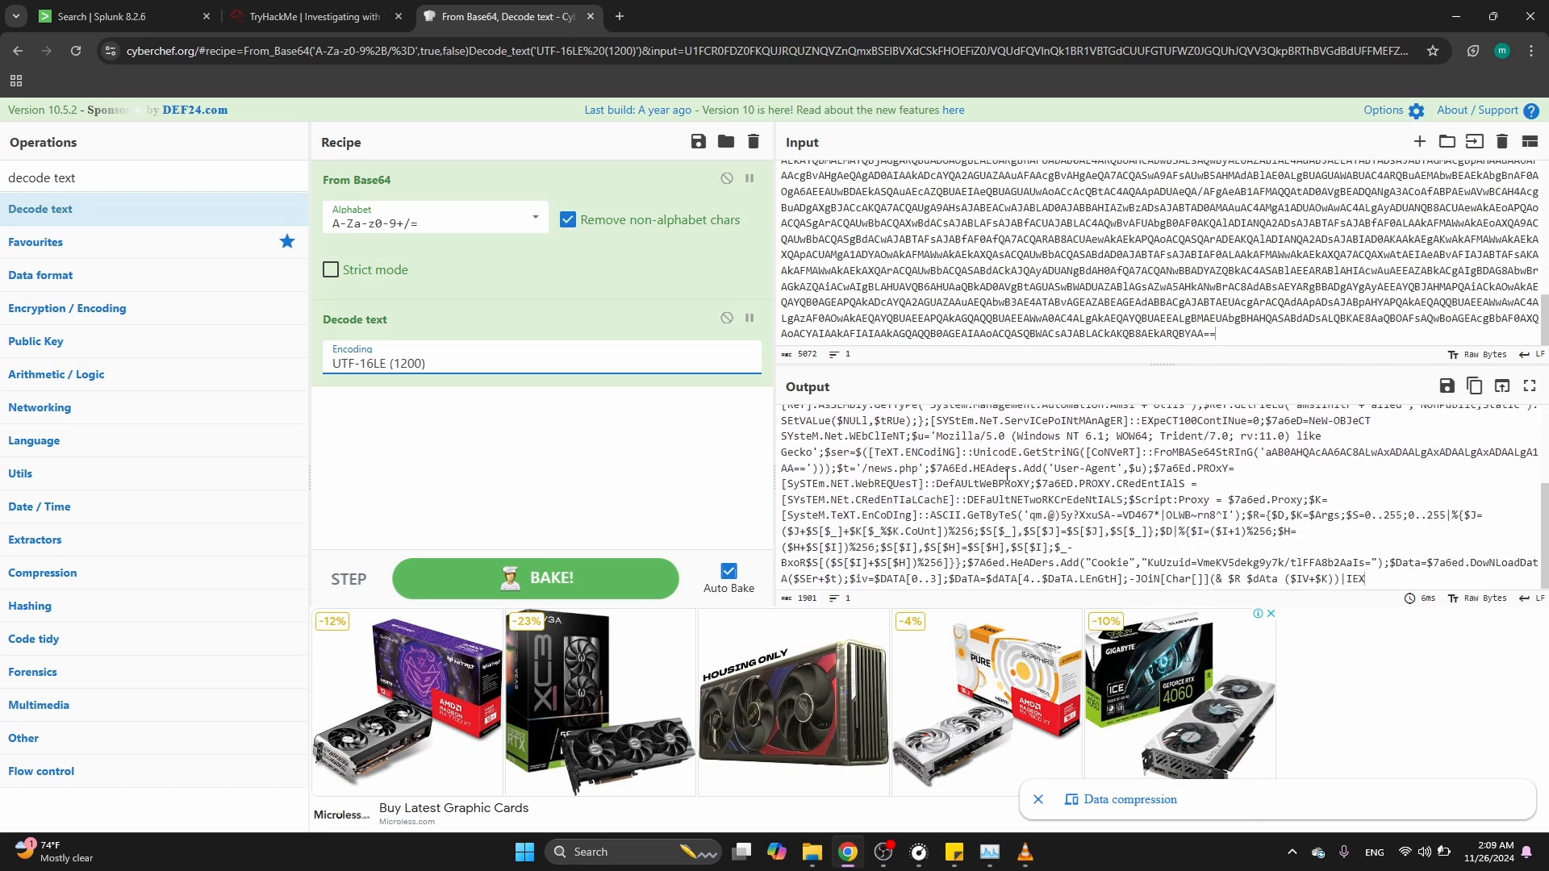
scroll(1006, 476, "up", 1)
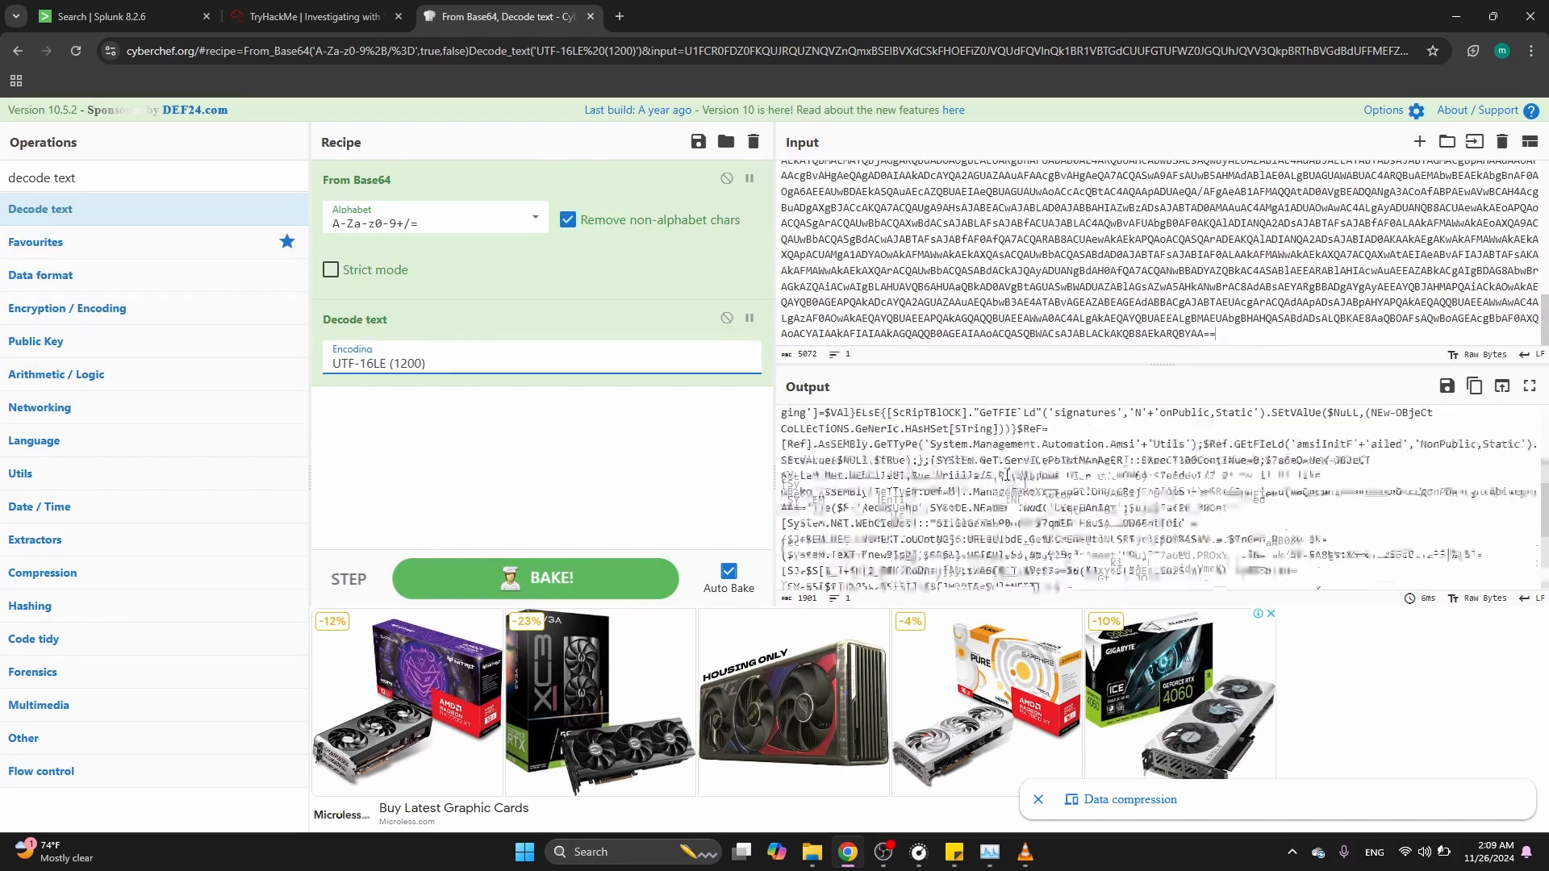
scroll(1006, 476, "up", 1)
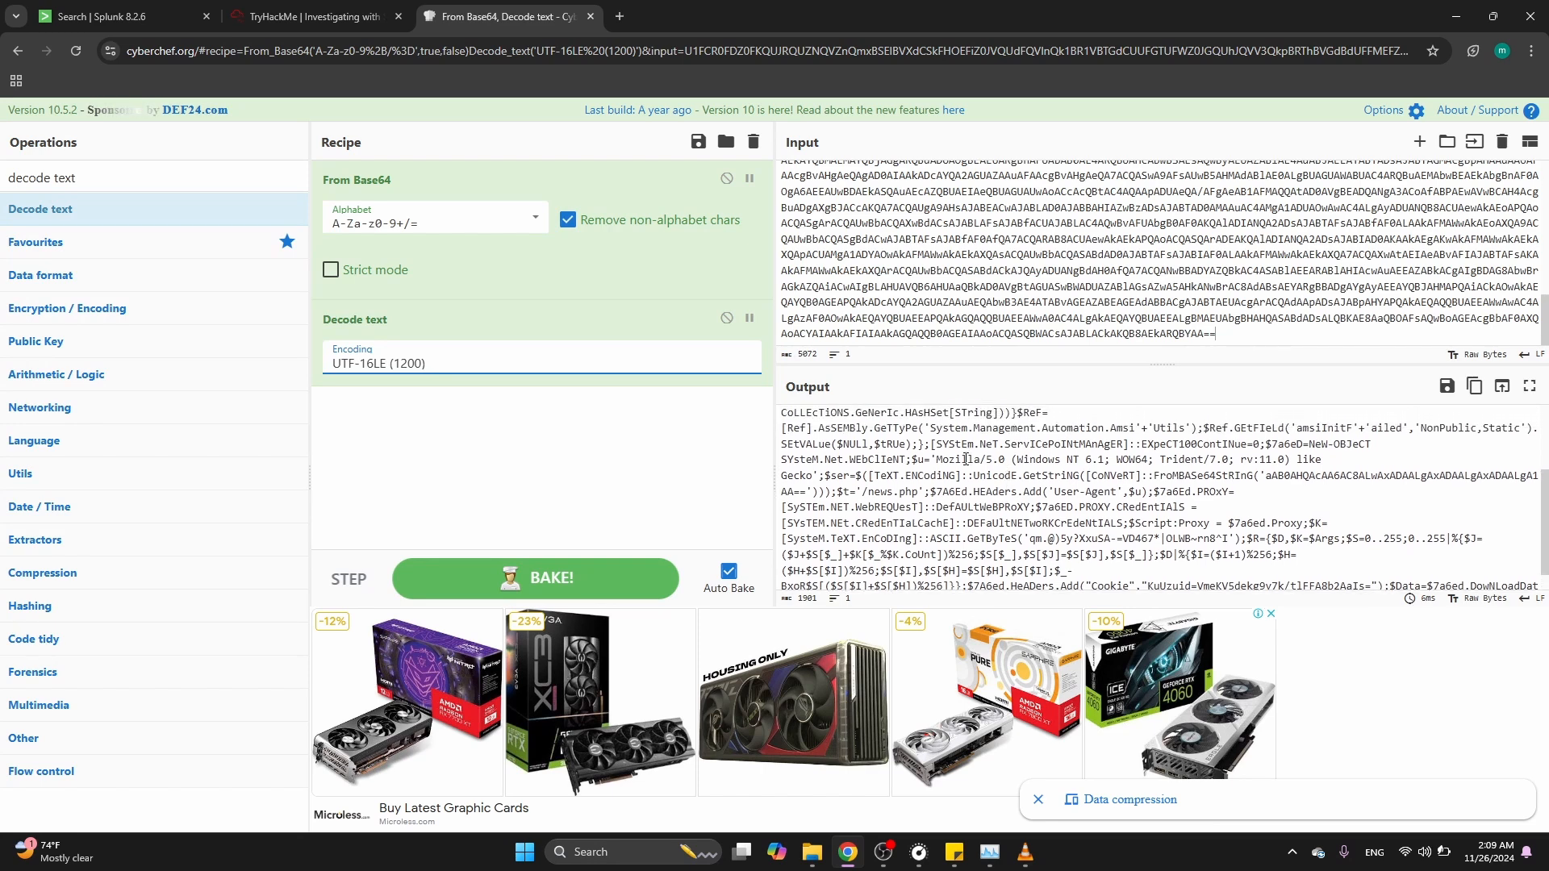
left_click_drag(961, 460, 919, 460)
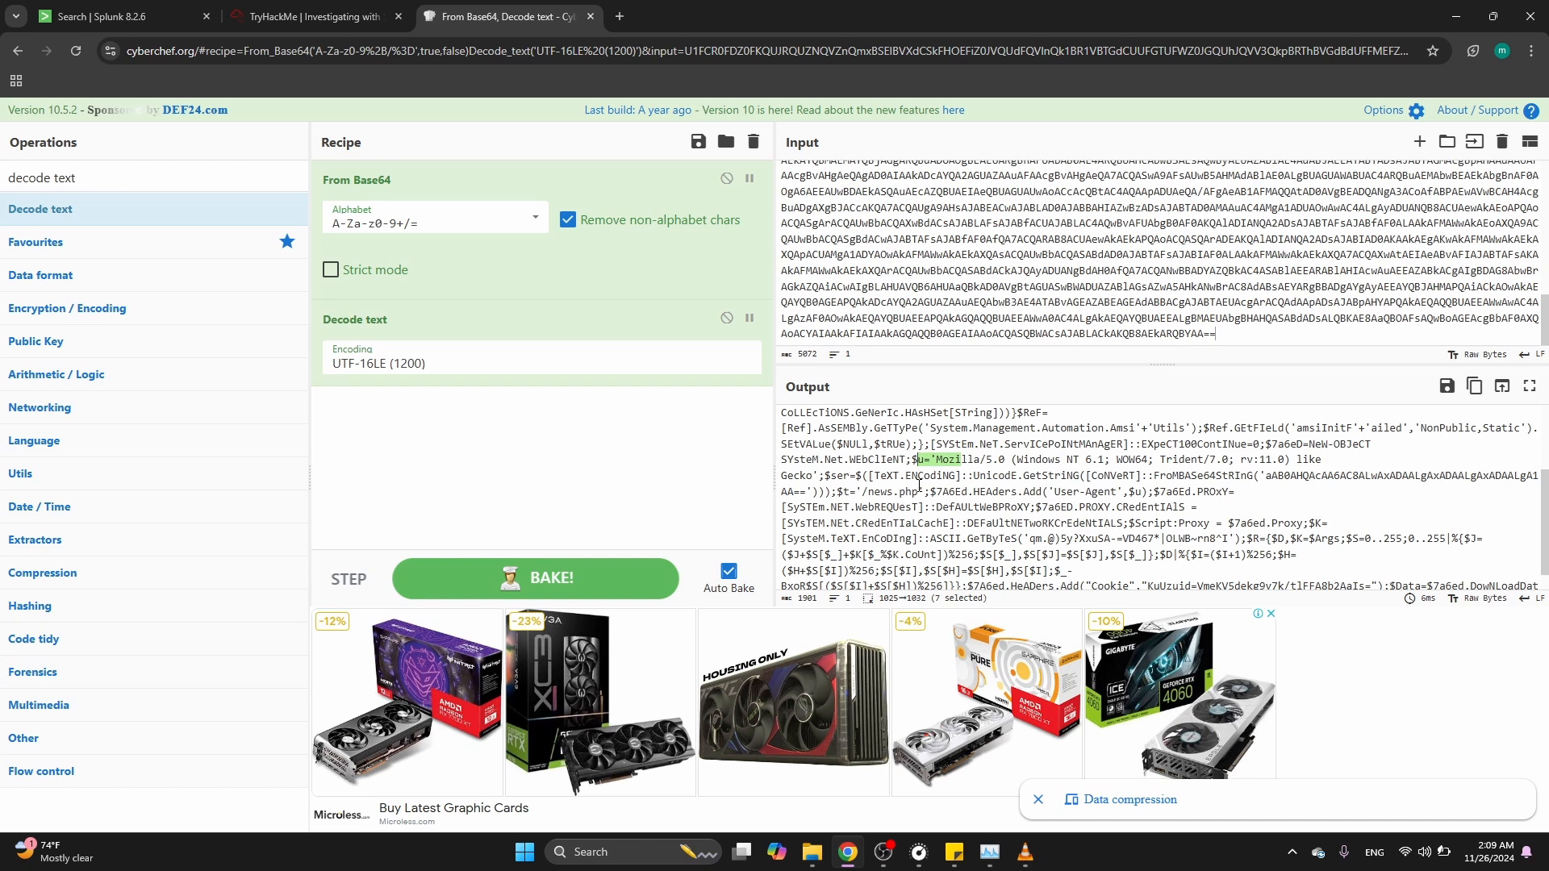
left_click_drag(919, 490, 860, 490)
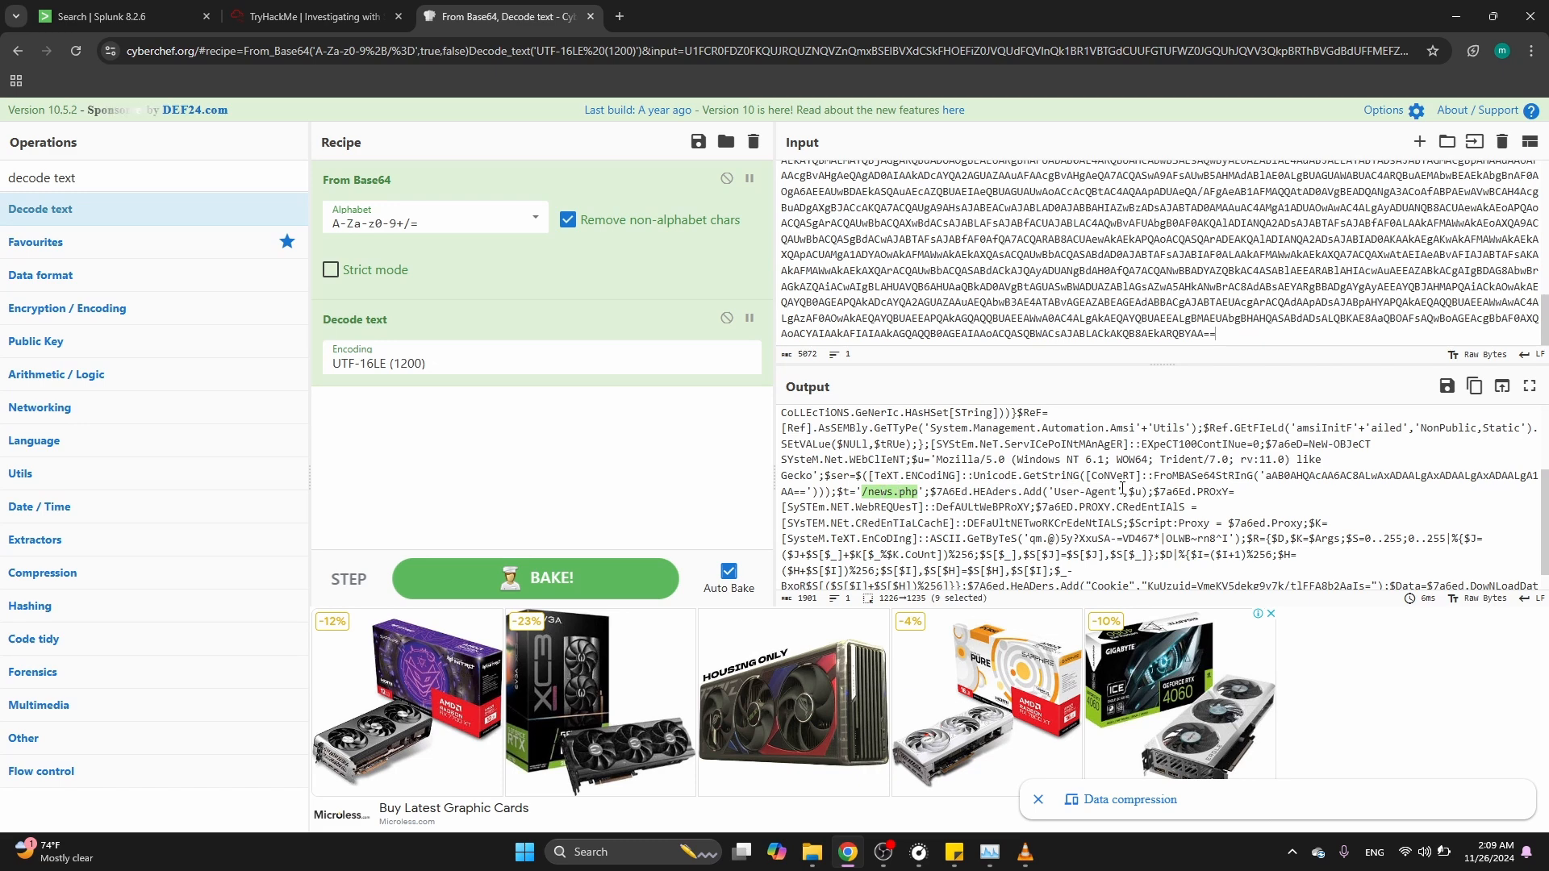
Select the Base64 string embedded in the decoded script and make it the new input to decode it
left_click_drag(1266, 478, 1337, 479)
key("shift+Right")
key("shift+Right")
key("shift+Right")
key("shift+Right")
key("shift+Right")
key("shift+Right")
key("shift+Right")
key("shift+Right")
key("shift+Right")
key("shift+Right")
key("shift+Right")
key("shift+Right")
key("shift+Right")
key("shift+Right")
key("shift+Right")
key("shift+Right")
key("shift+Right")
key("shift+Right")
key("shift+Right")
key("shift+Right")
key("ctrl+c")
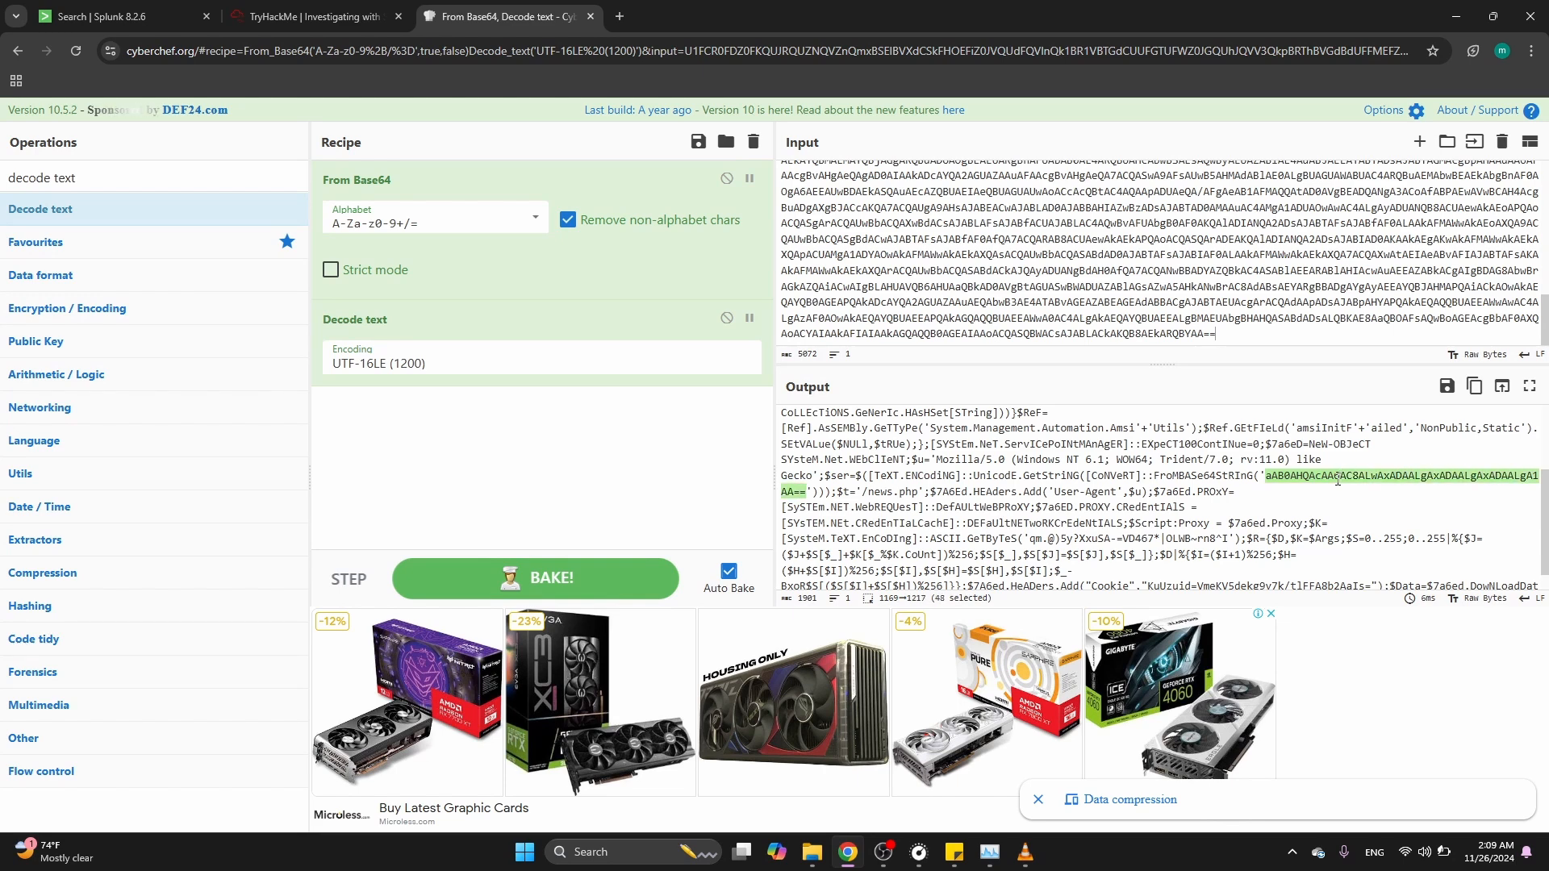
left_click(1025, 283)
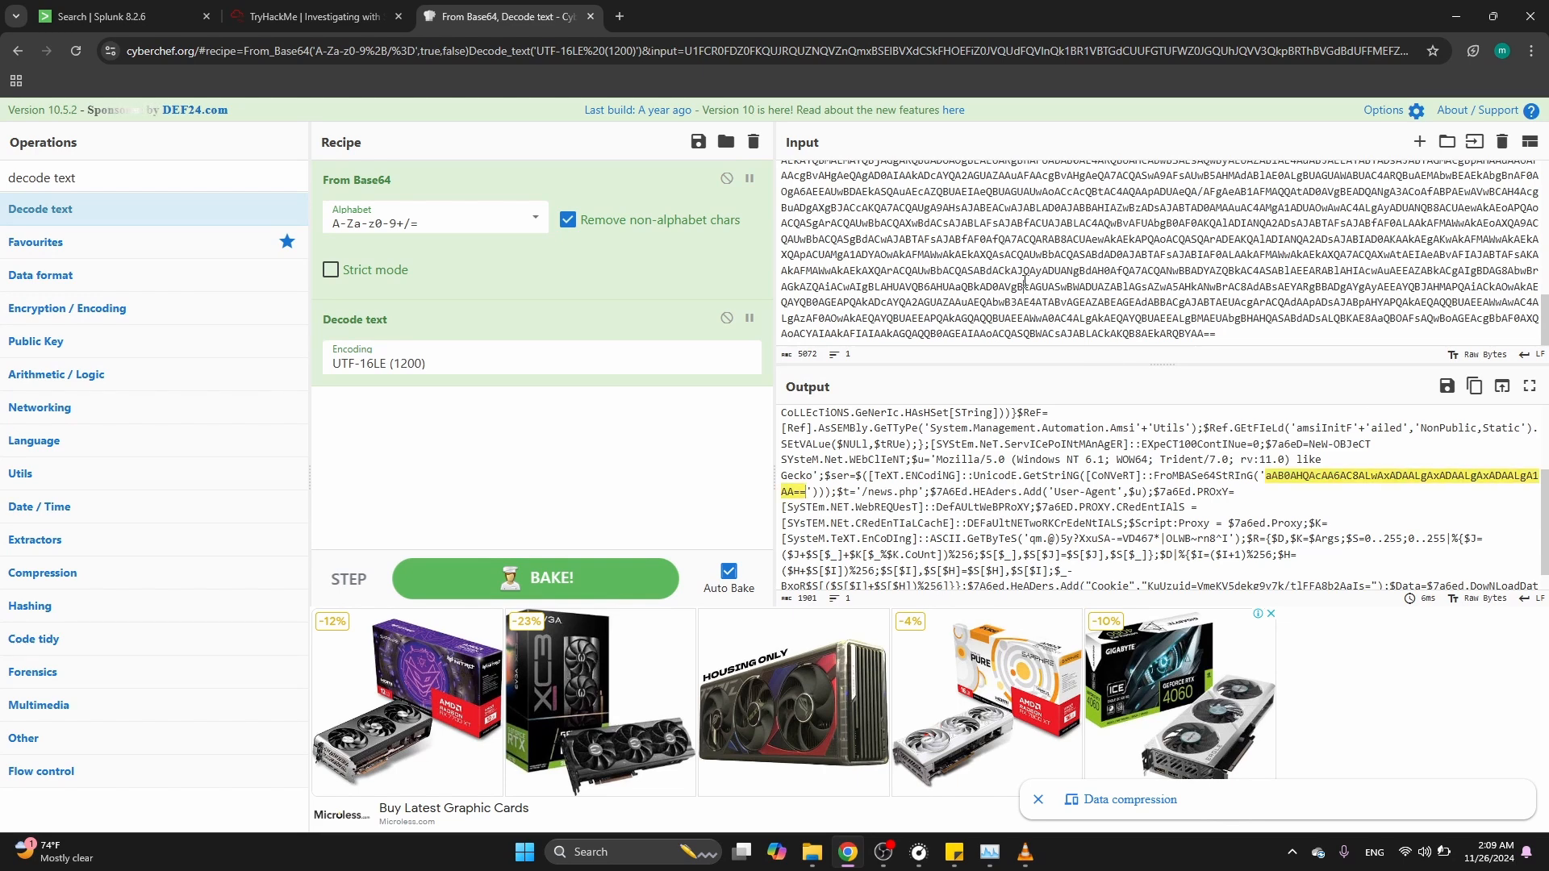
key("ctrl+a")
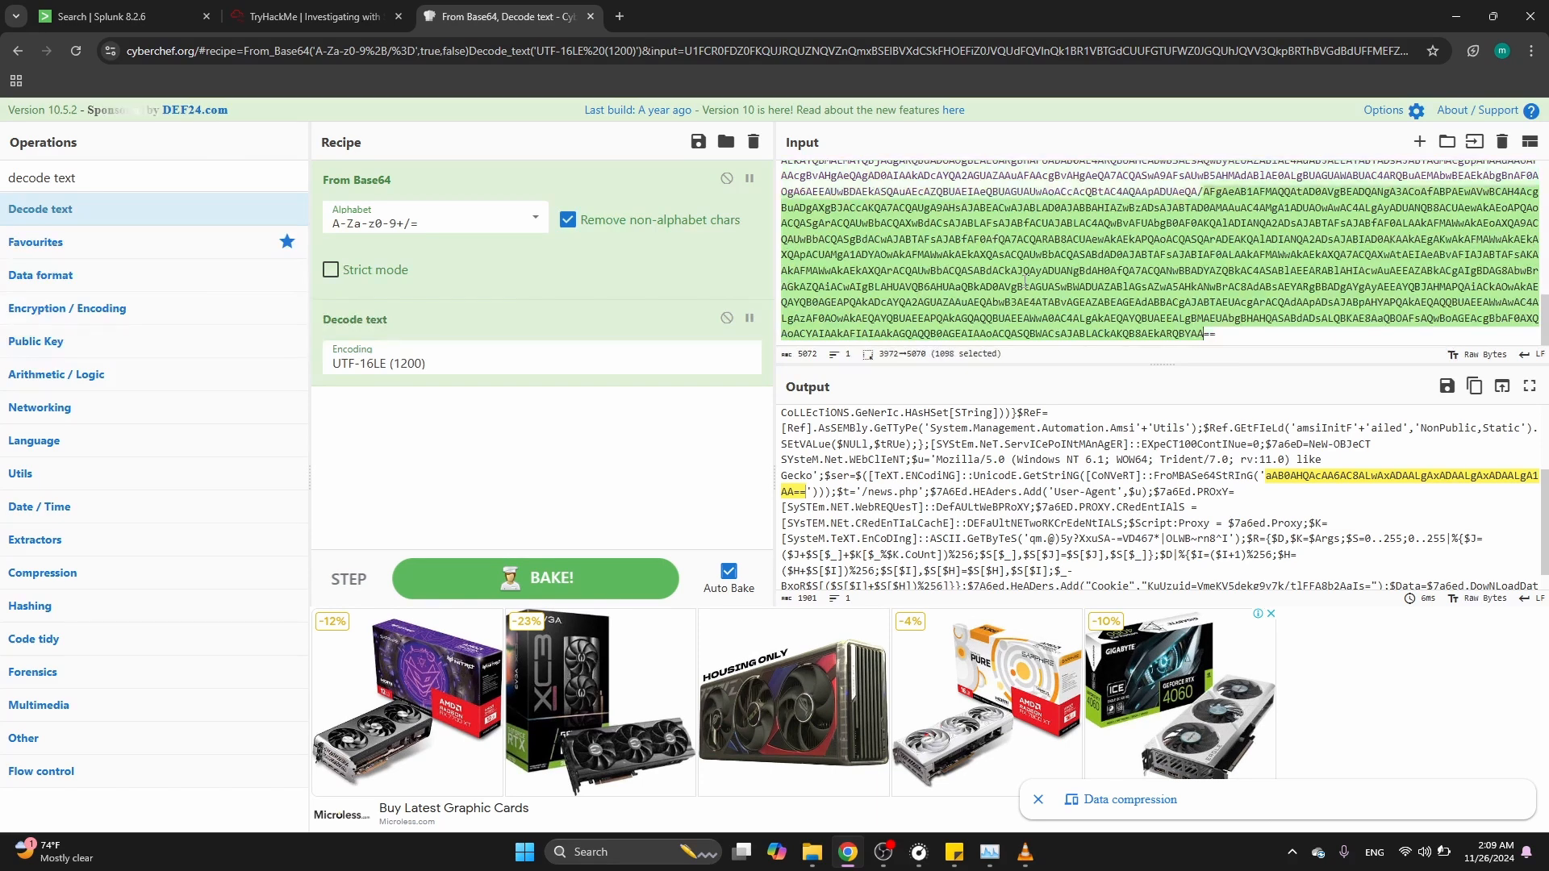
key("ctrl+v")
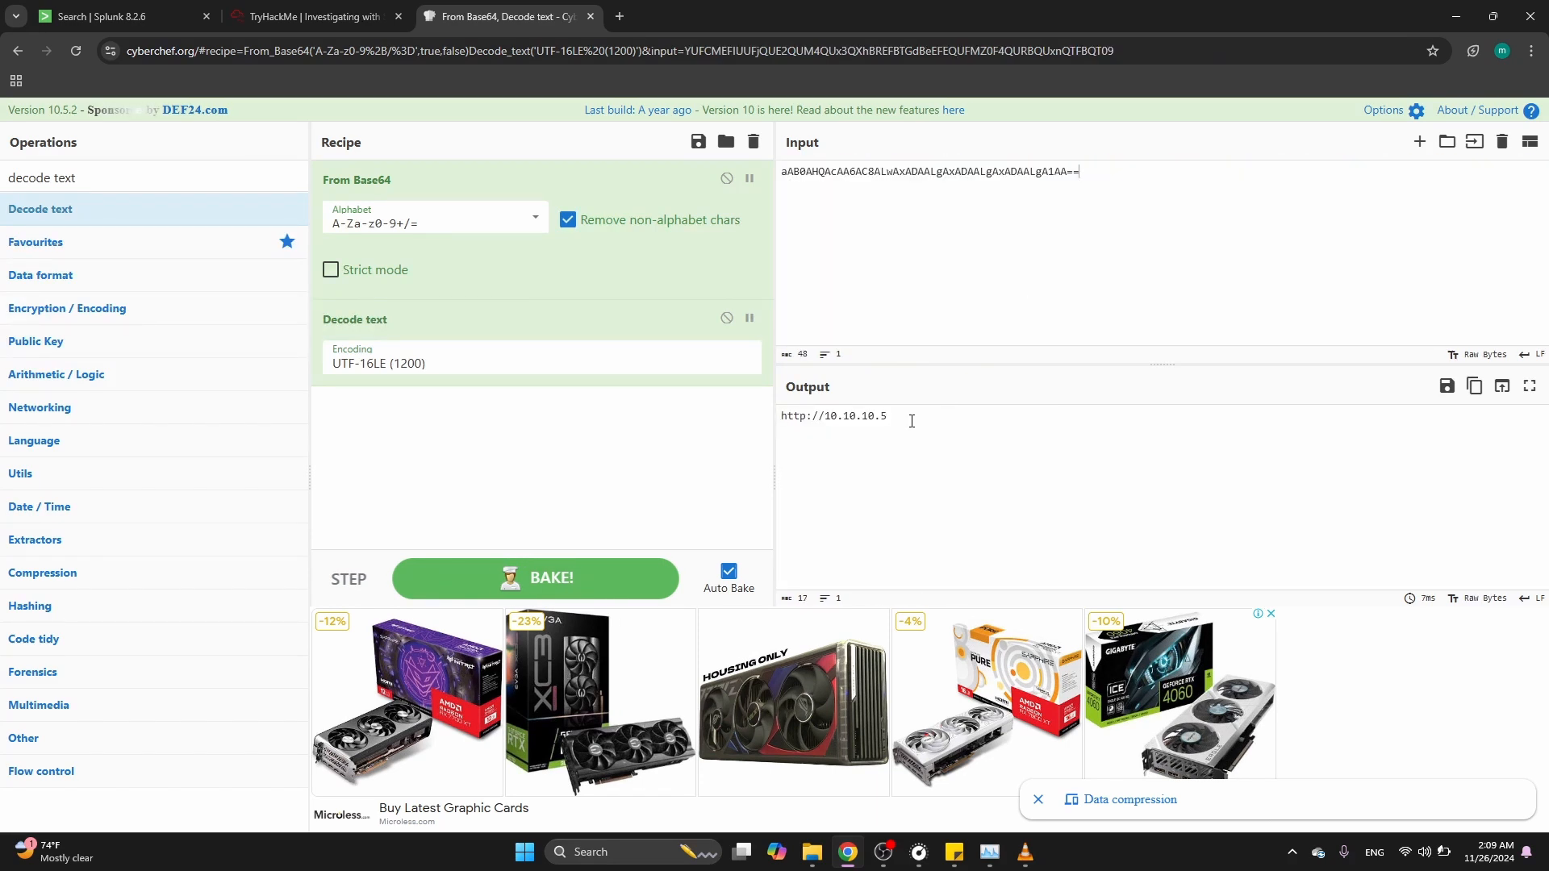
Copy the decoded address into the input and append /news.php to form the full URL
left_click(912, 421)
key("ctrl+a")
key("ctrl+c")
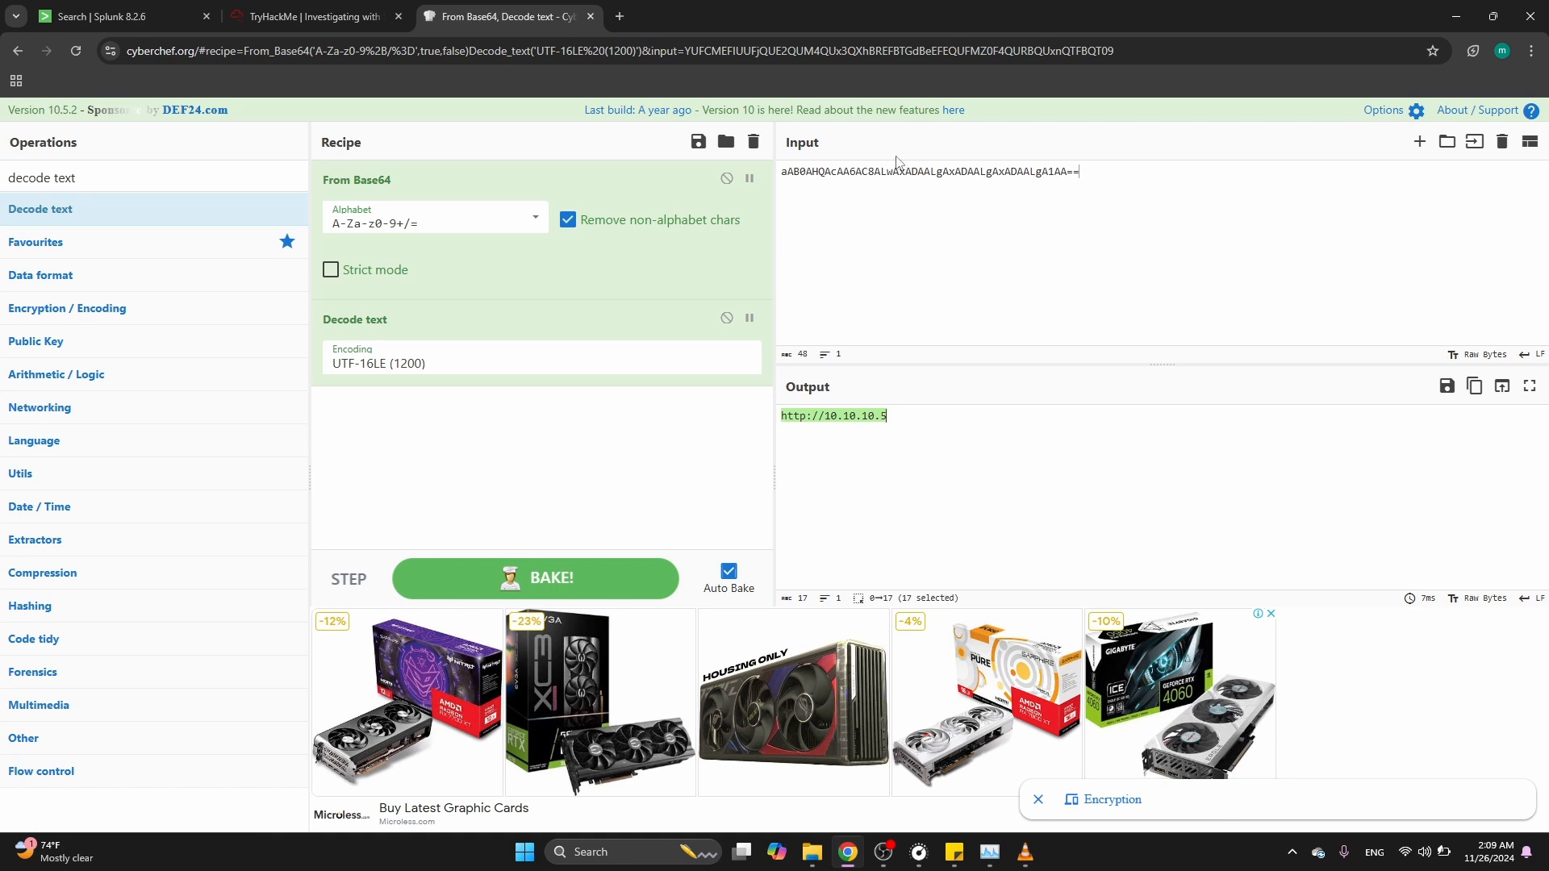
left_click(891, 192)
key("ctrl+a")
key("ctrl+v")
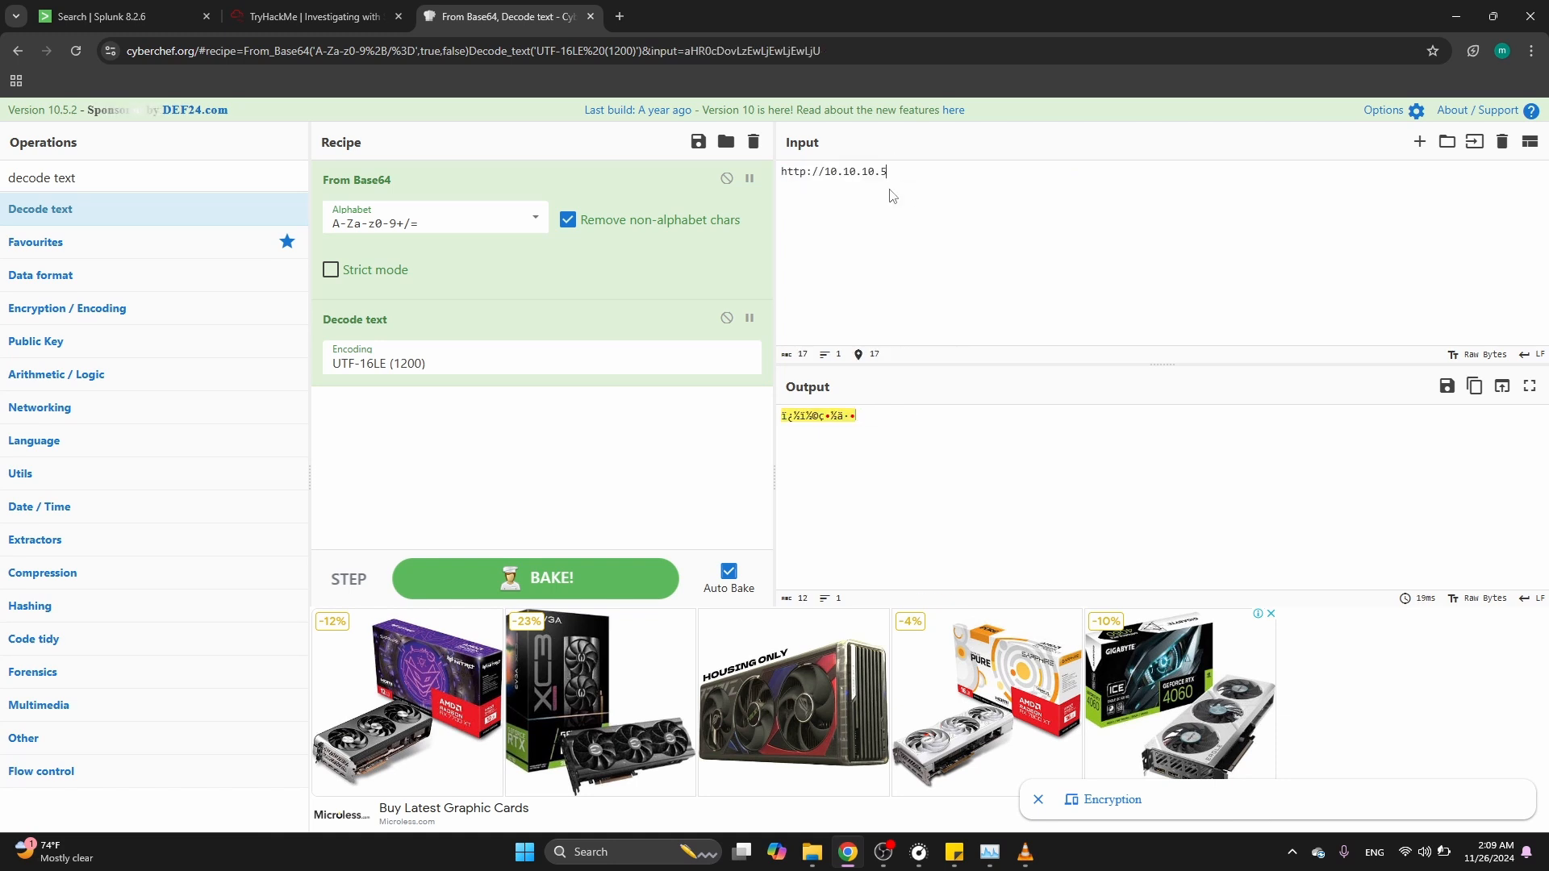
type("/news.php")
Open the hint for the full URL question on the TryHackMe room page and close it
key("ctrl+shift+Left")
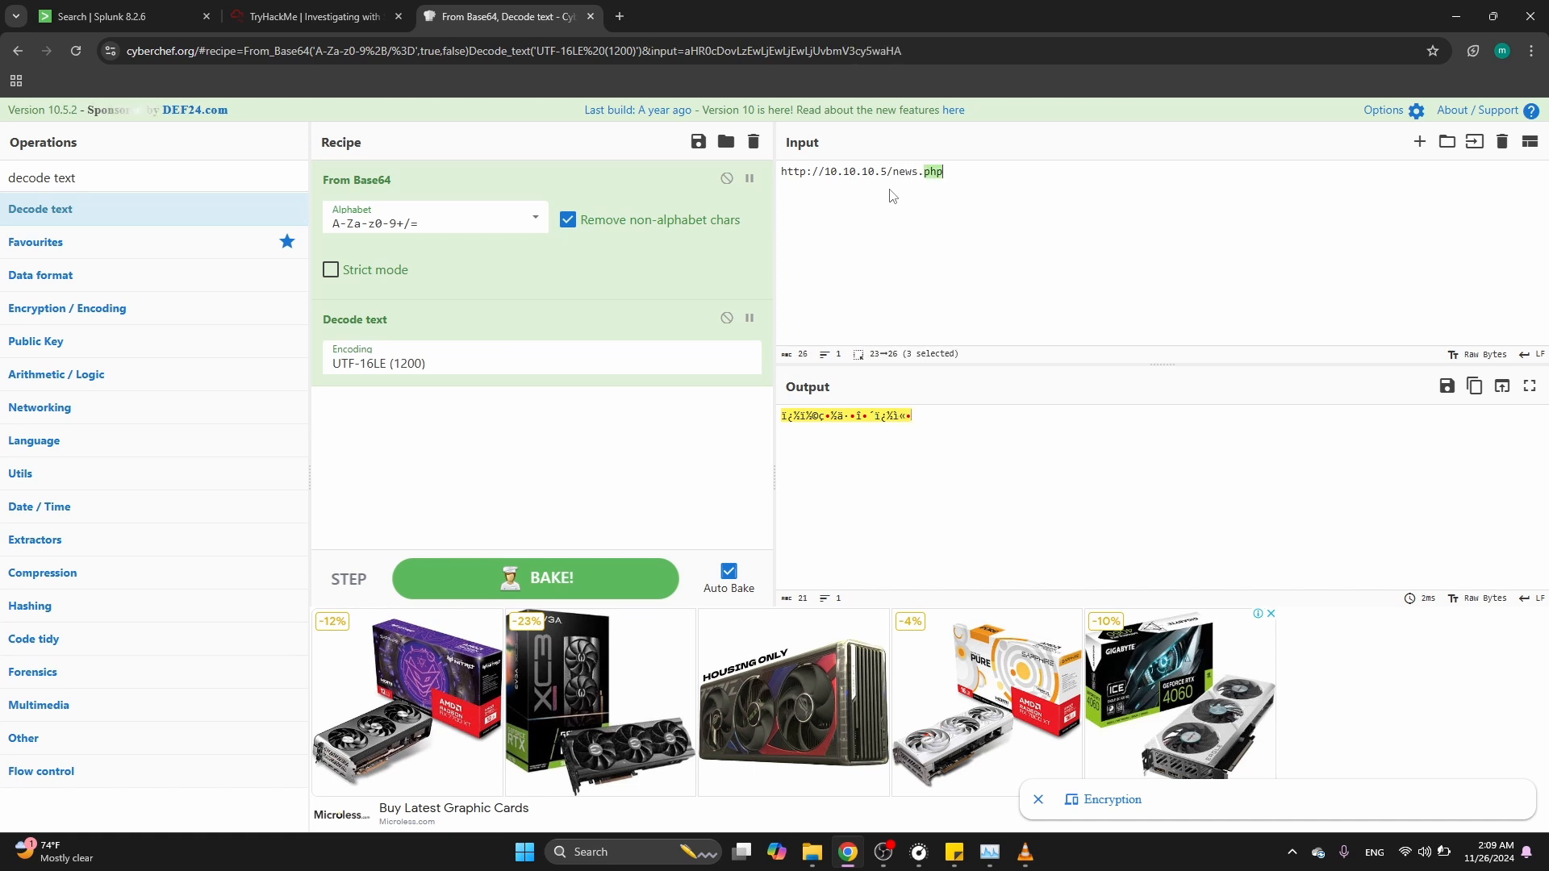
key("ctrl+a")
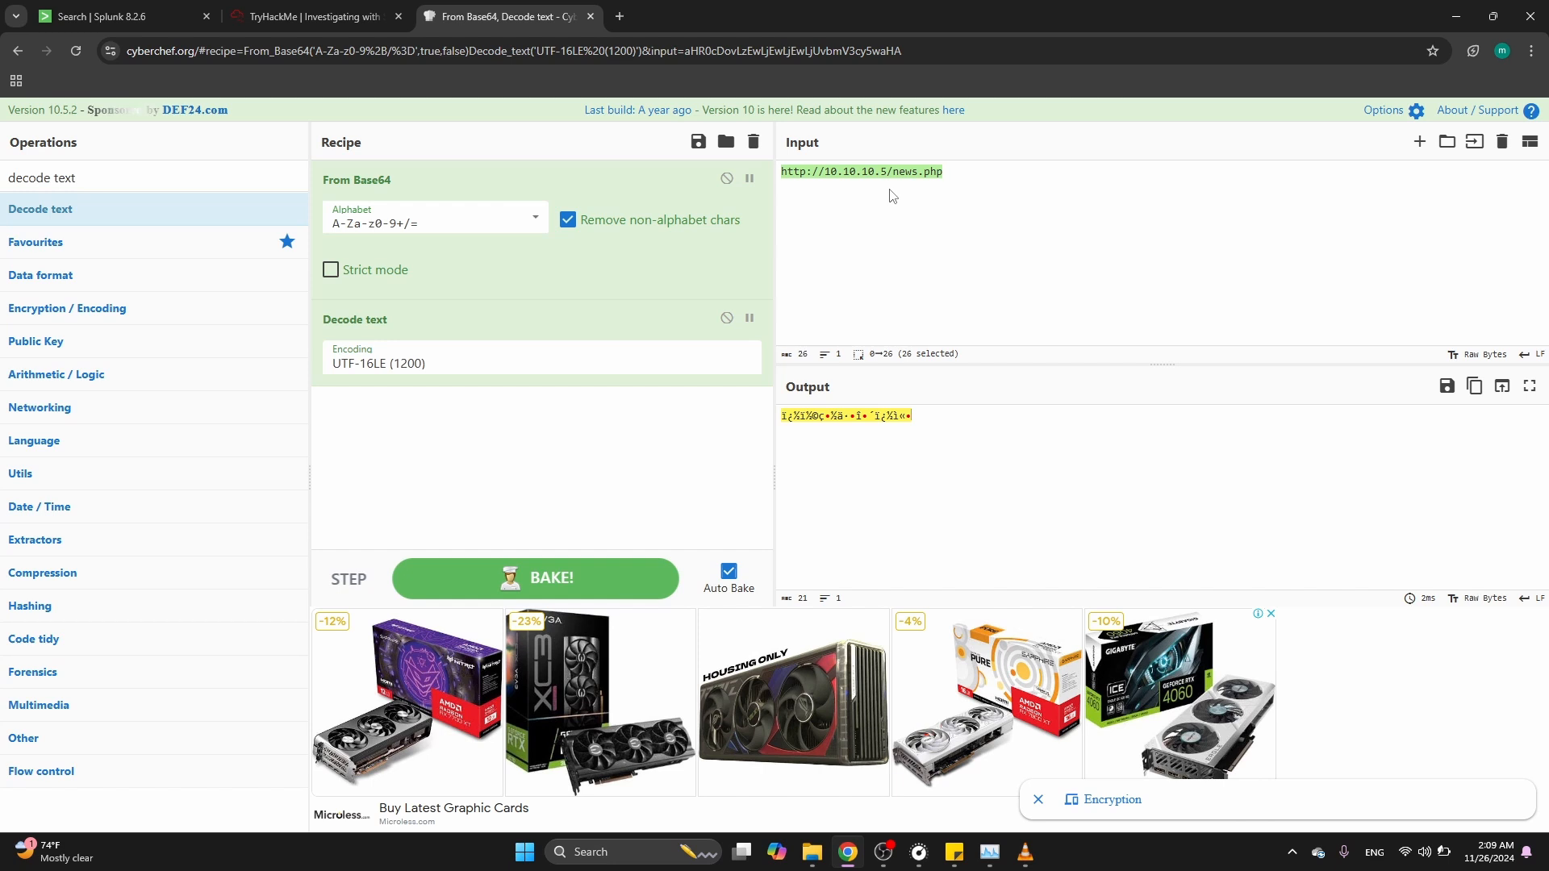
left_click(370, 5)
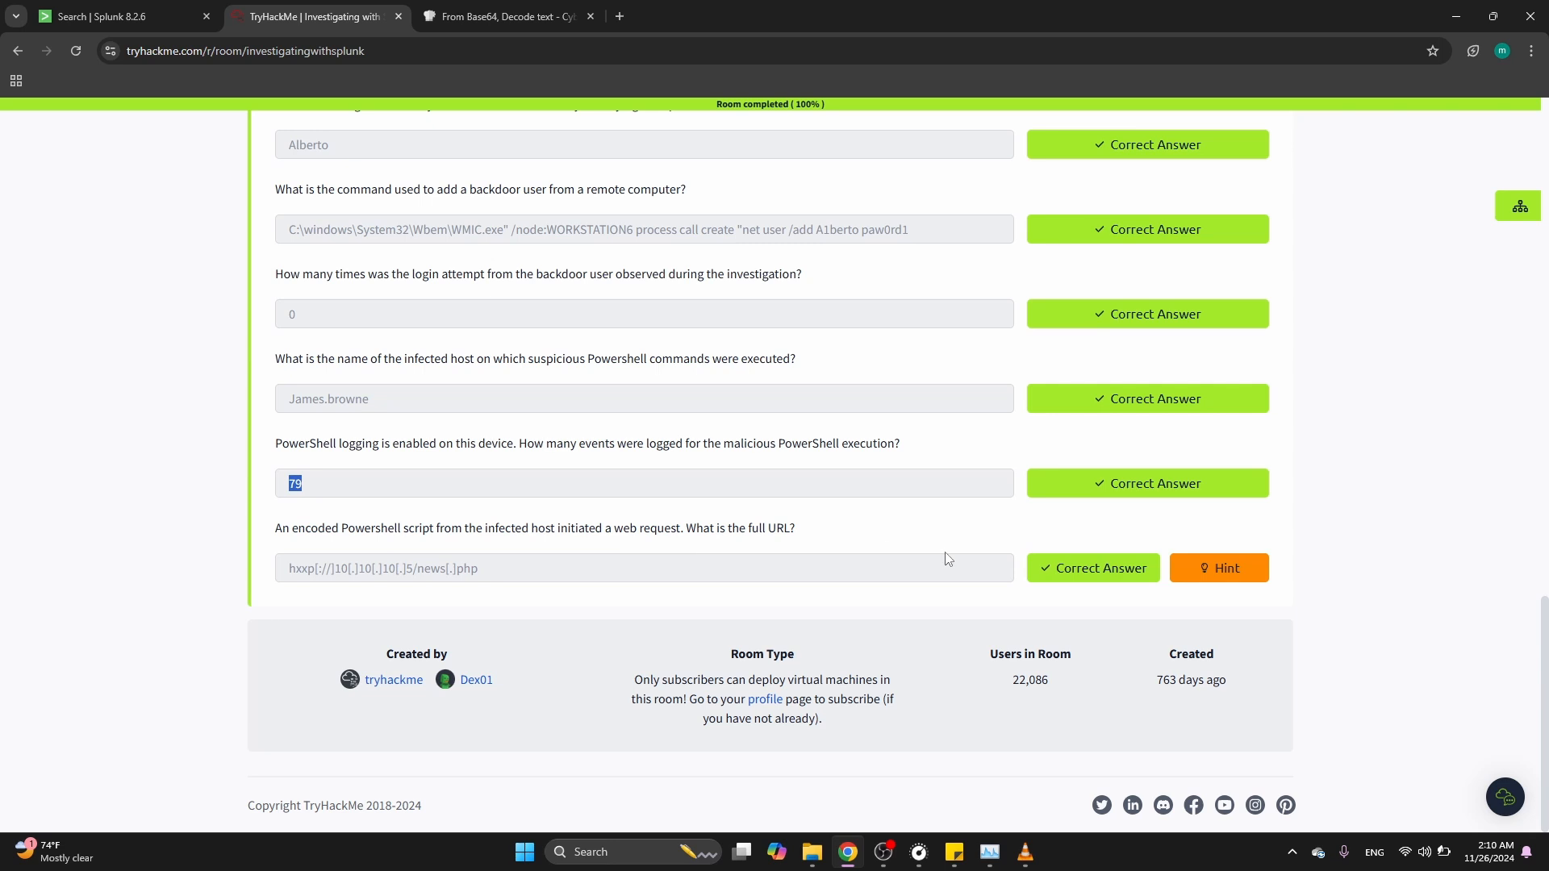
left_click(1219, 568)
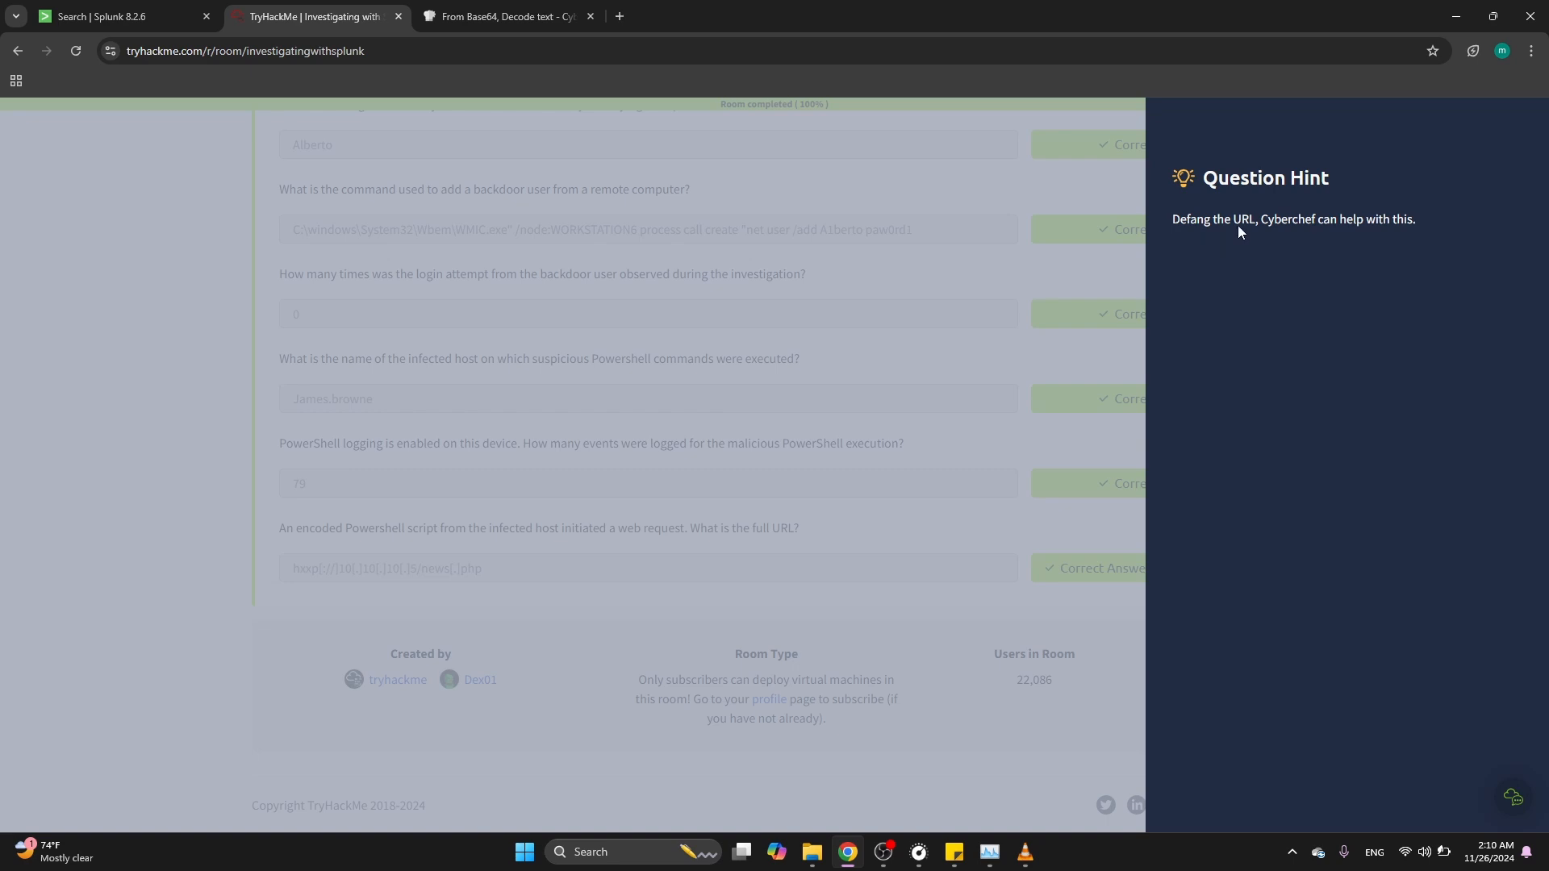
left_click(850, 286)
Dismiss the ad, clear the recipe, and add the Defang URL operation to defang the URL
left_click(509, 8)
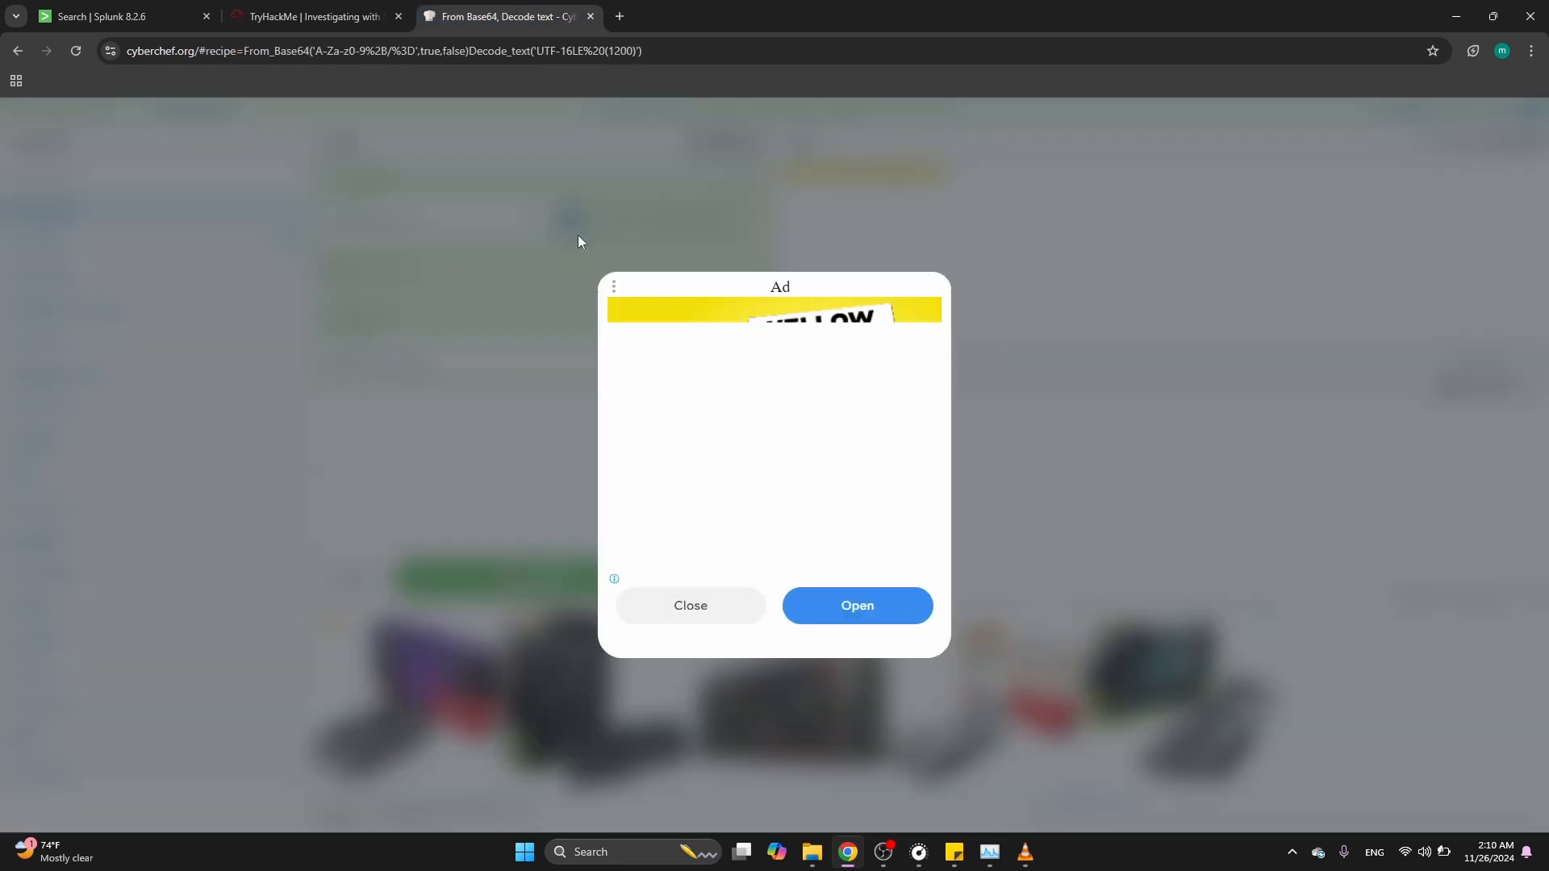
left_click(686, 603)
key("ctrl+a")
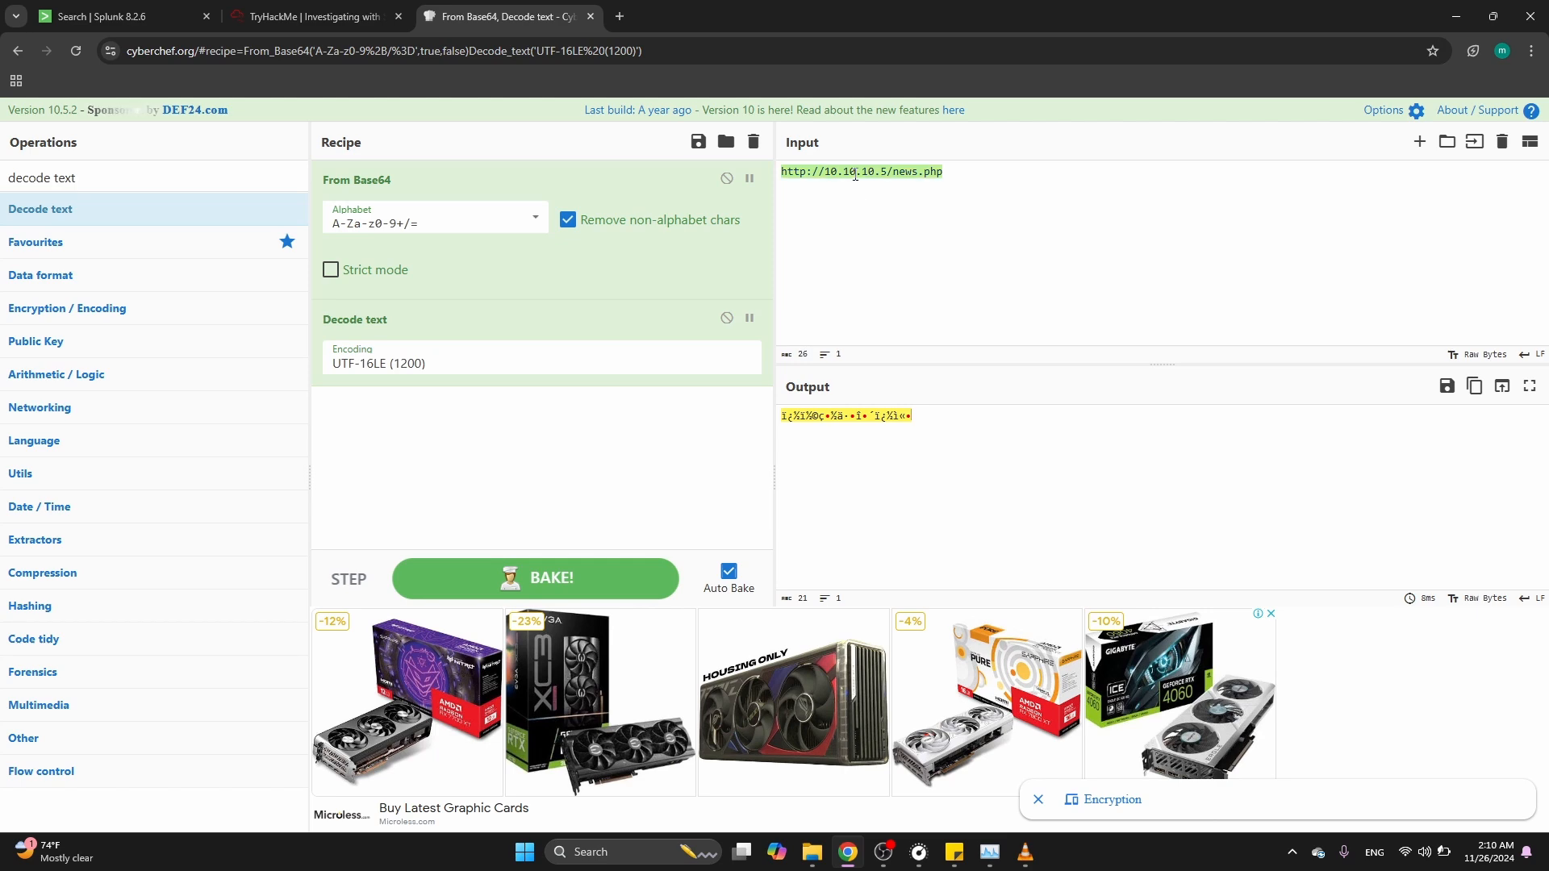
left_click(754, 142)
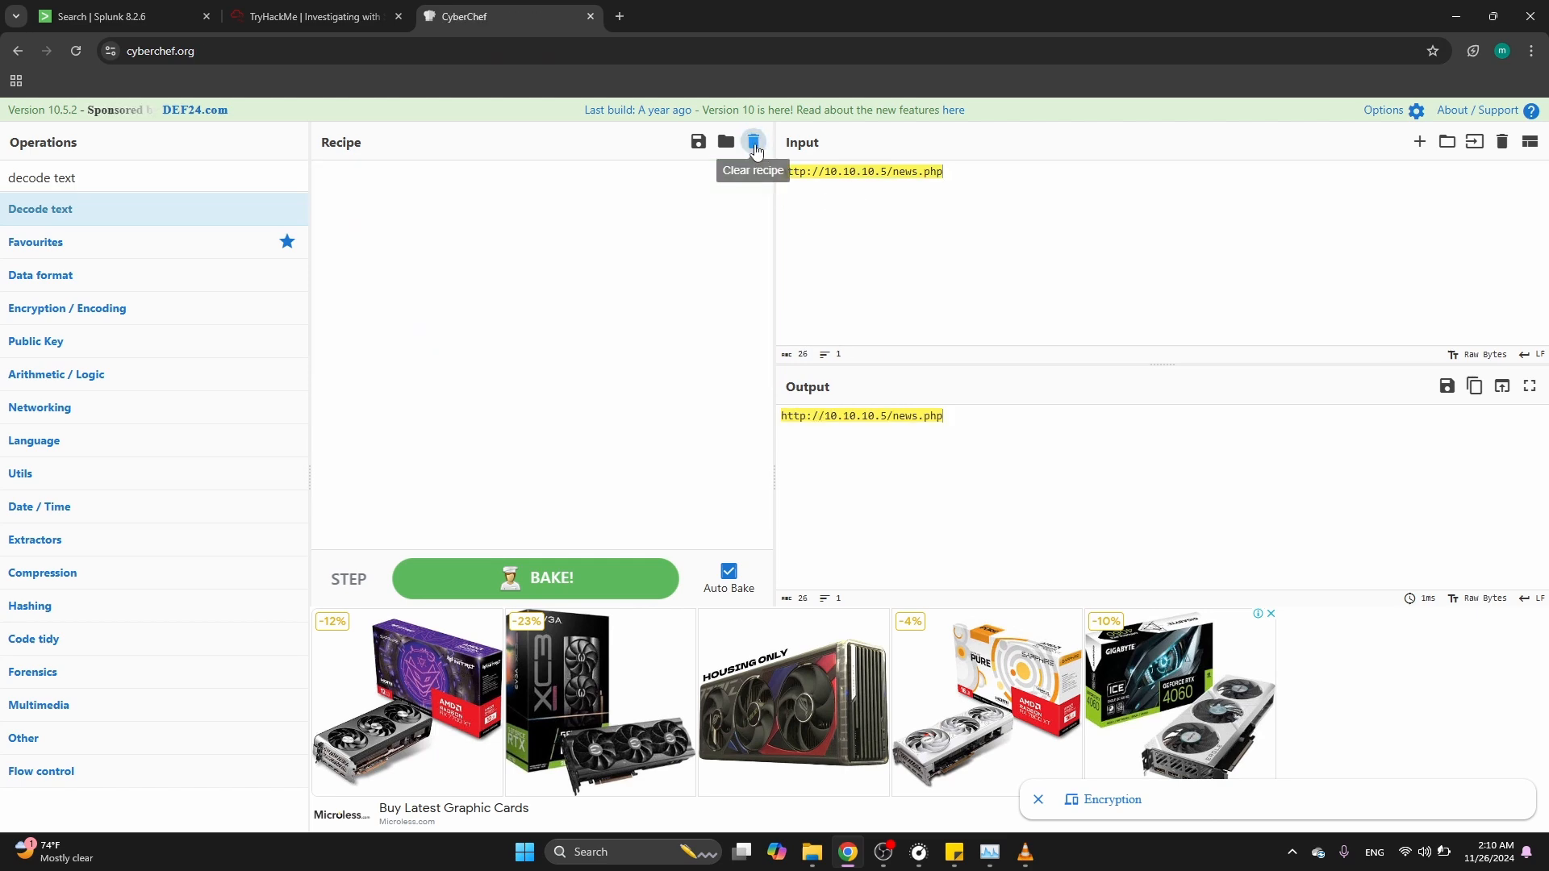
triple_click(49, 176)
type("defang")
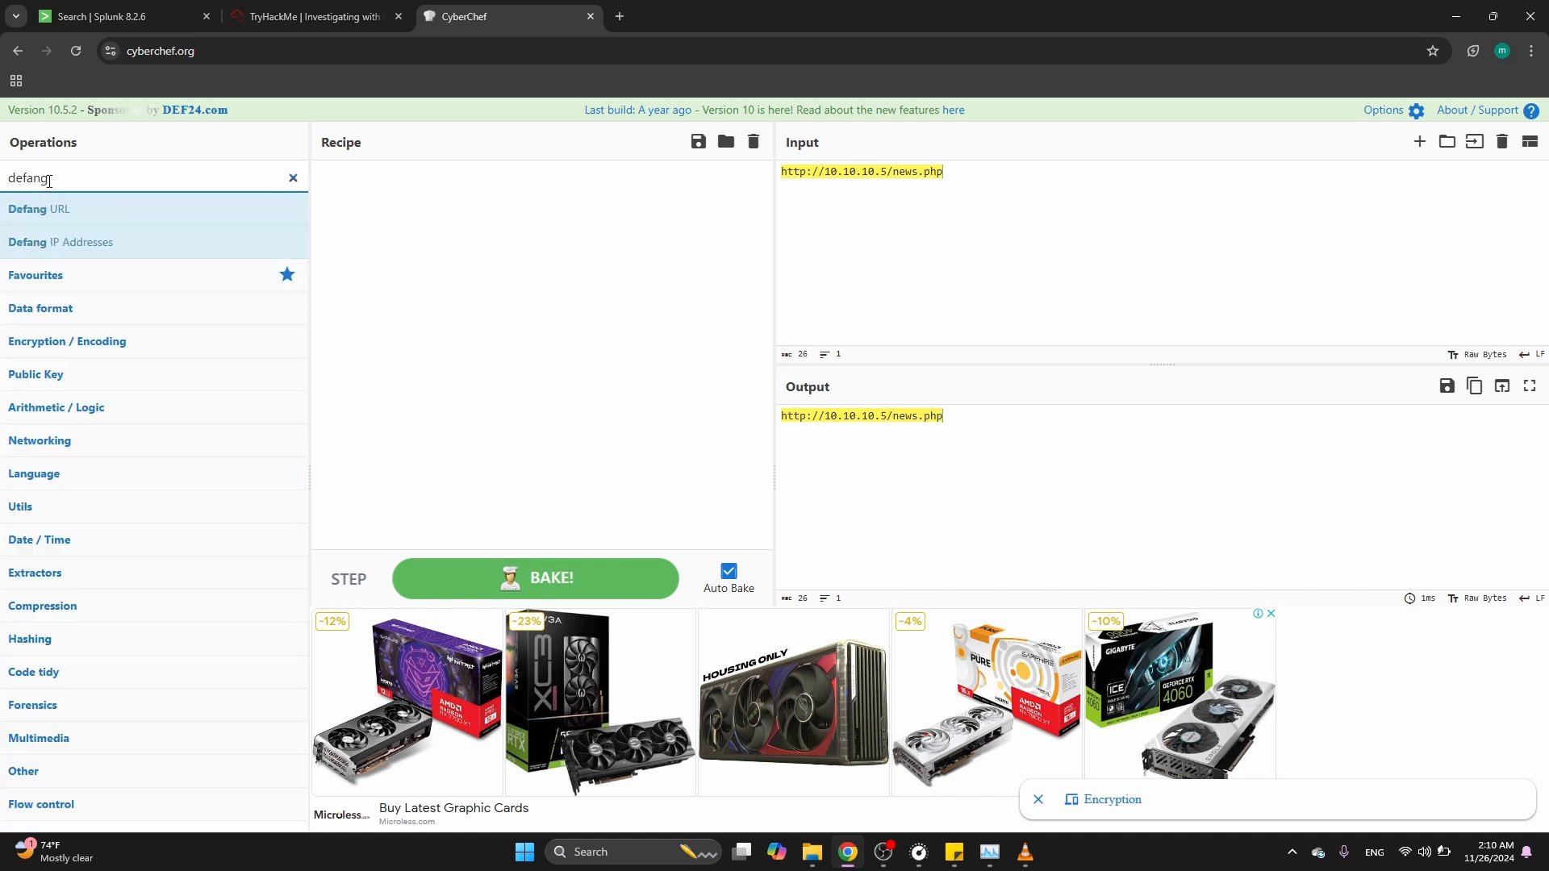
double_click(50, 209)
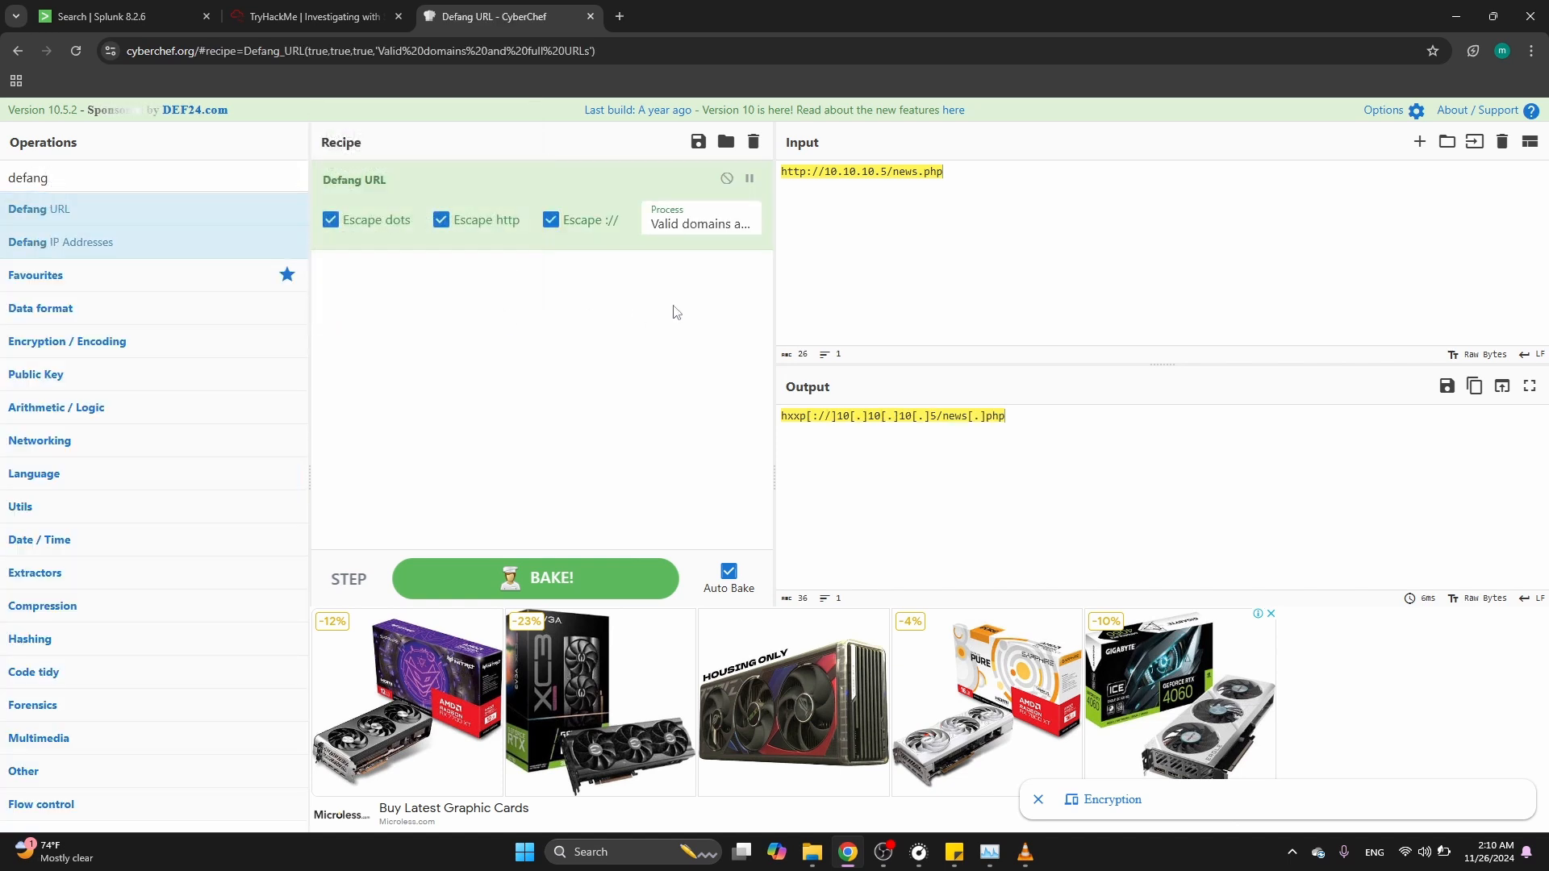
Compare the defanged URL output with the submitted answer for the full URL question
triple_click(931, 413)
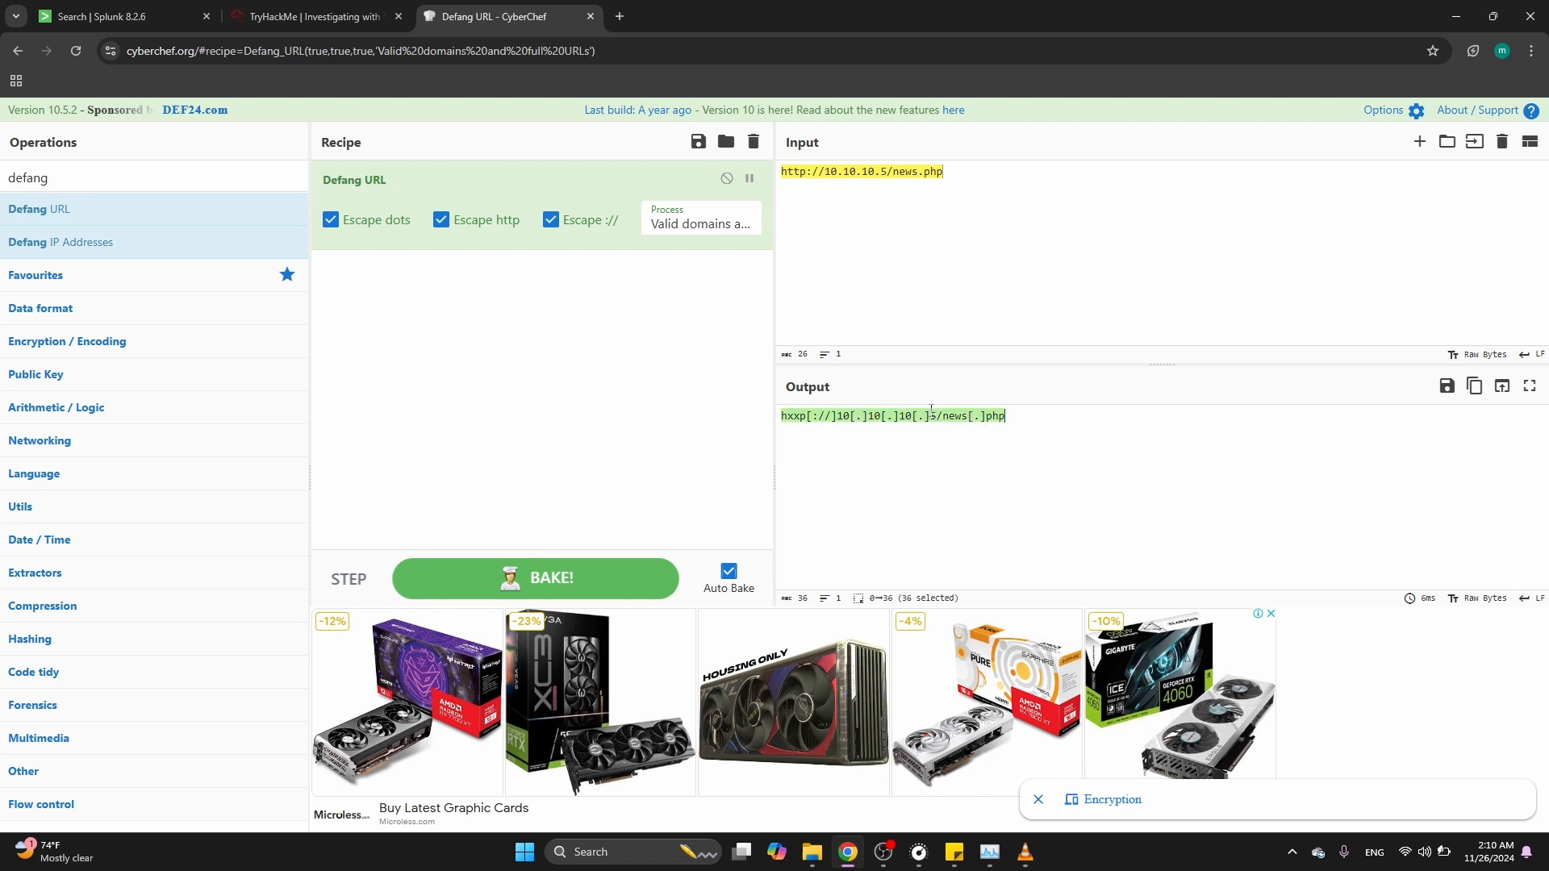
left_click(376, 11)
triple_click(377, 575)
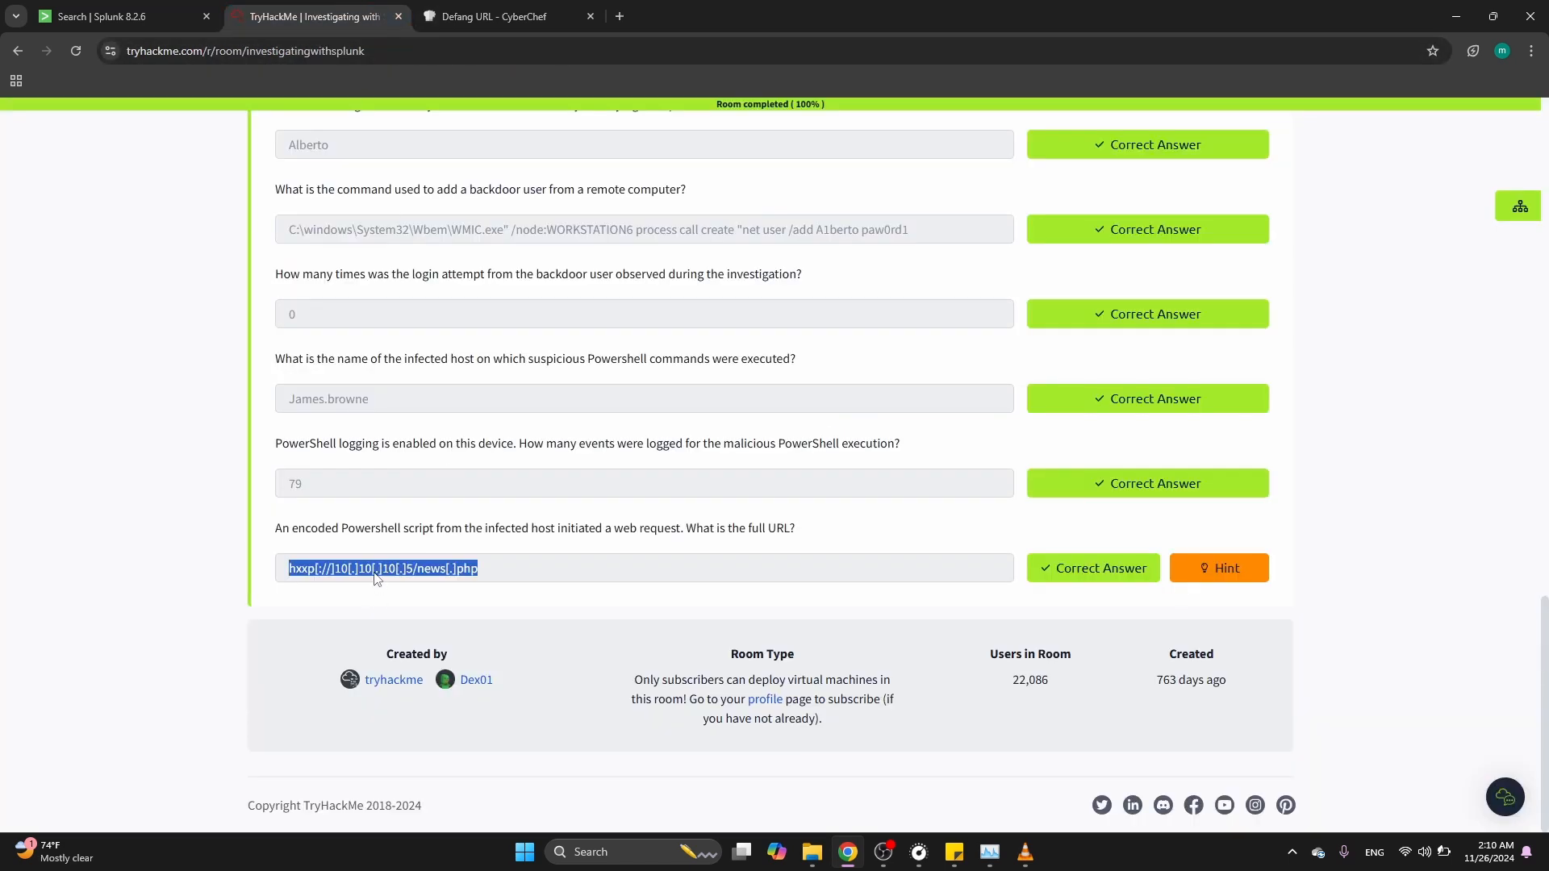
left_click(128, 506)
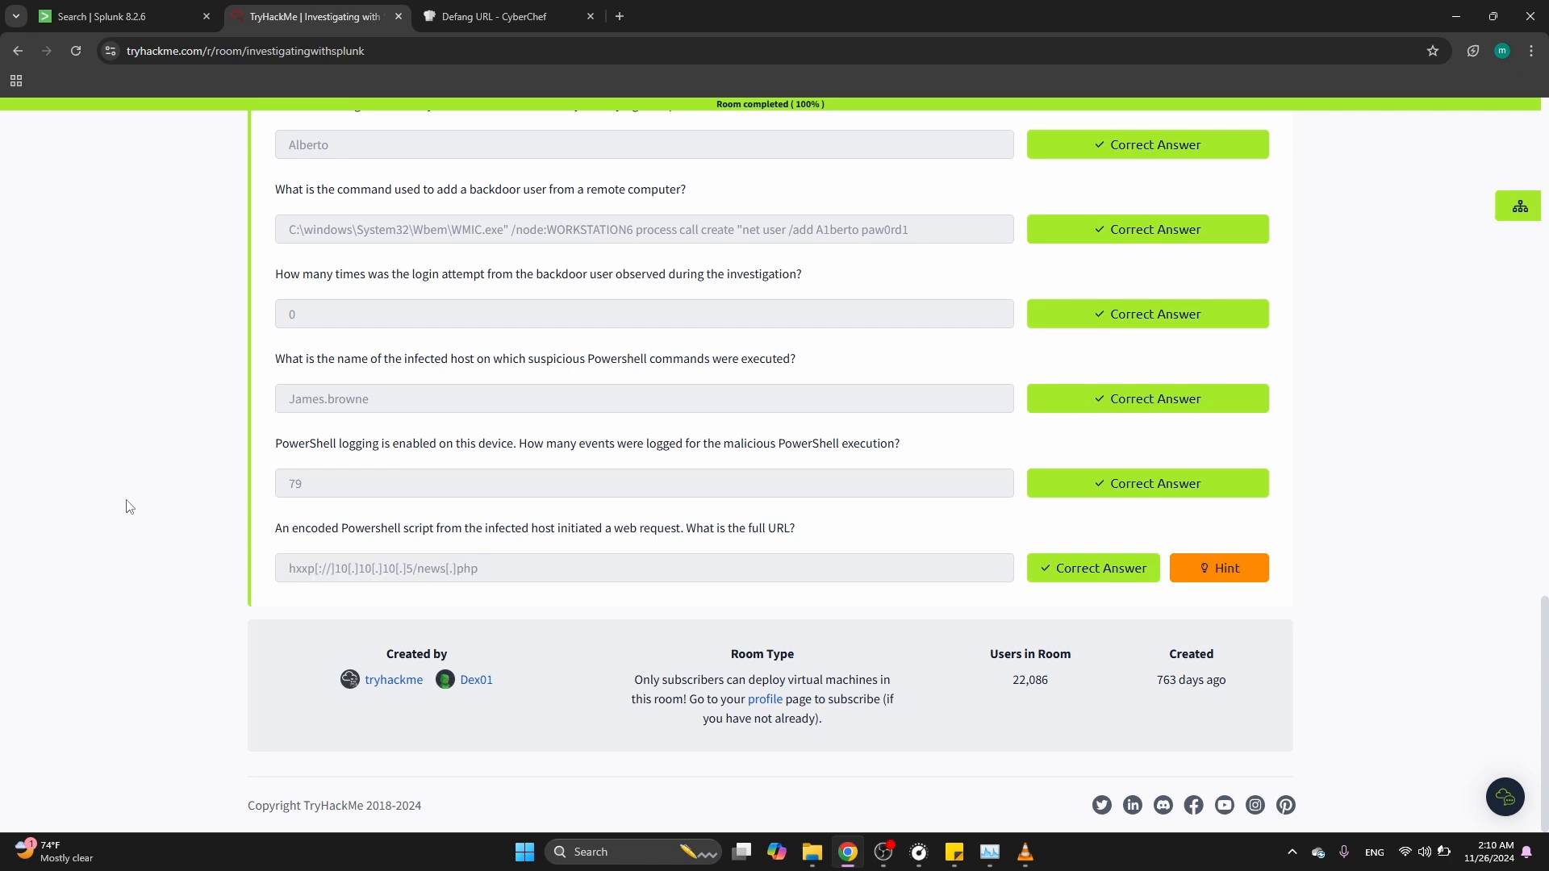